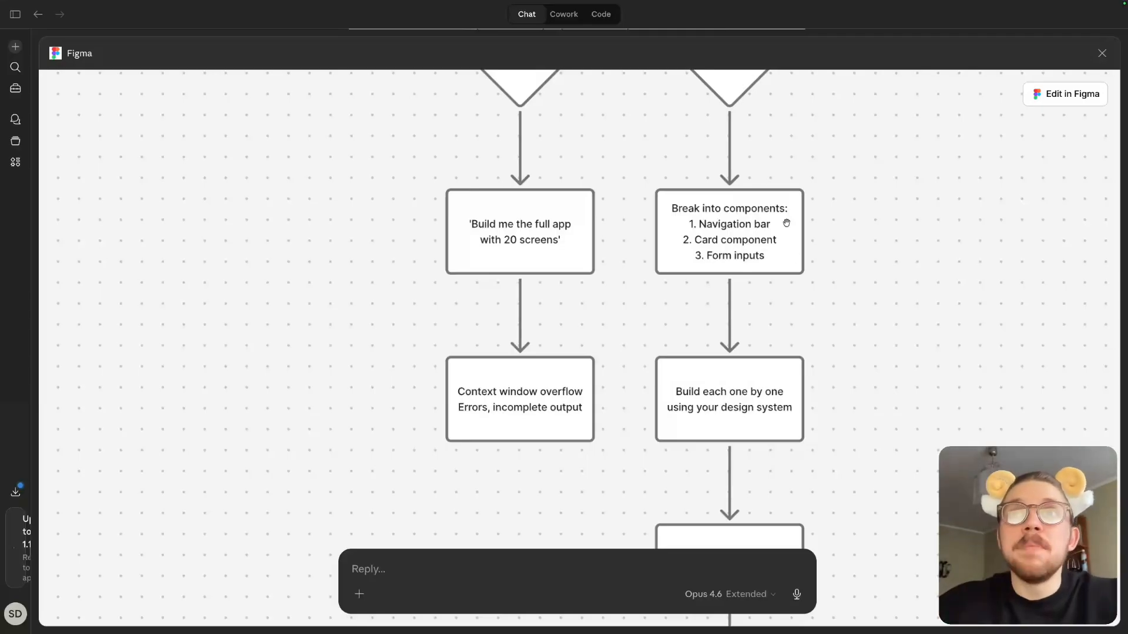
- Examine the flowchart comparing the wrong and right approaches, including the component-by-component path down to agent self-correction
{"action": "scroll", "coordinate": [786, 222], "scroll_direction": "up", "scroll_amount": 5}
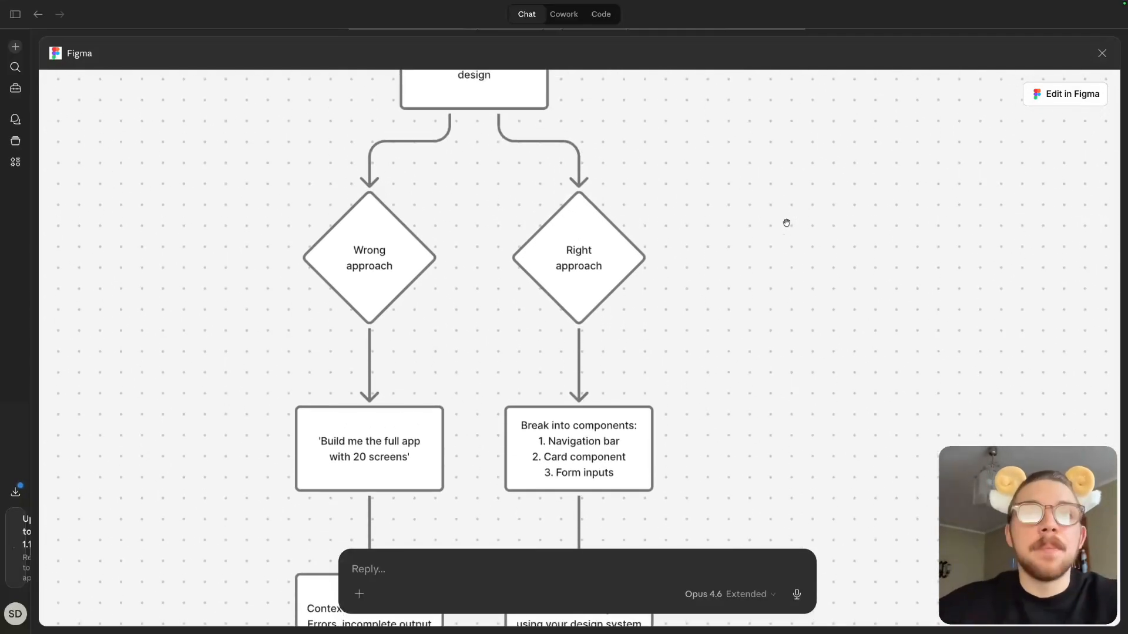
{"action": "scroll", "coordinate": [786, 222], "scroll_direction": "down", "scroll_amount": 1}
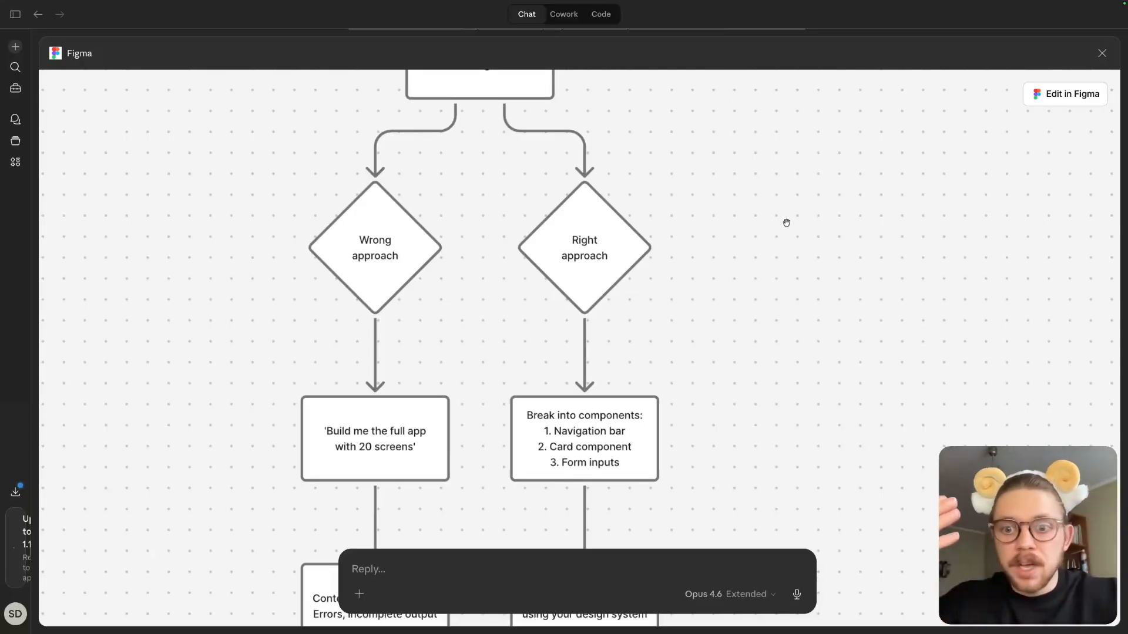
{"action": "scroll", "coordinate": [786, 223], "scroll_direction": "down", "scroll_amount": 4}
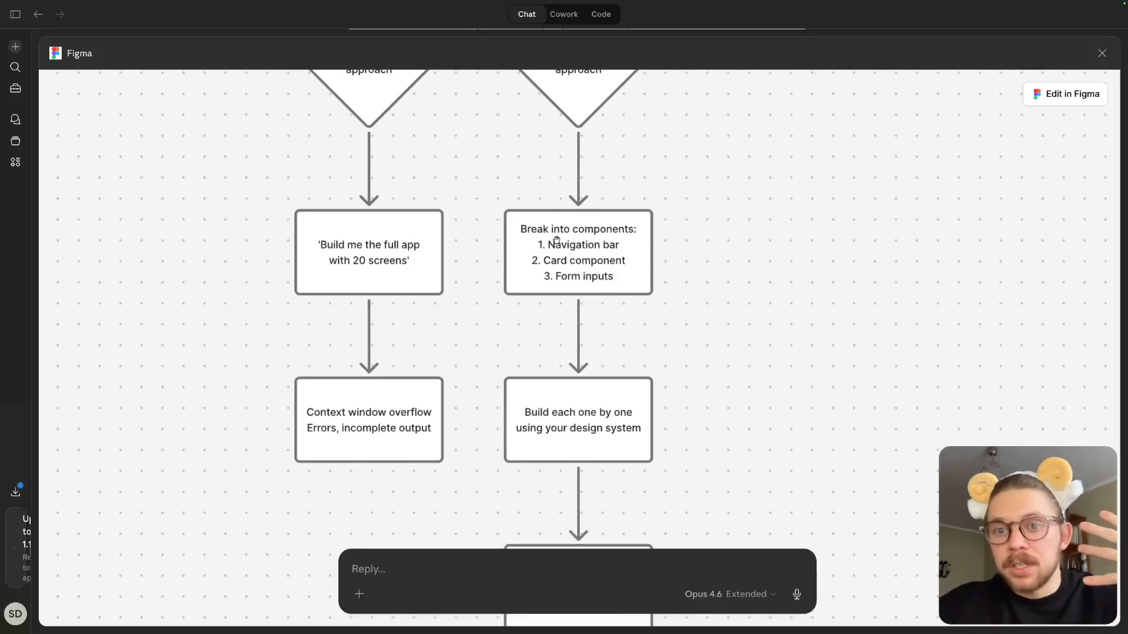
{"action": "scroll", "coordinate": [587, 229], "scroll_direction": "up", "scroll_amount": 2}
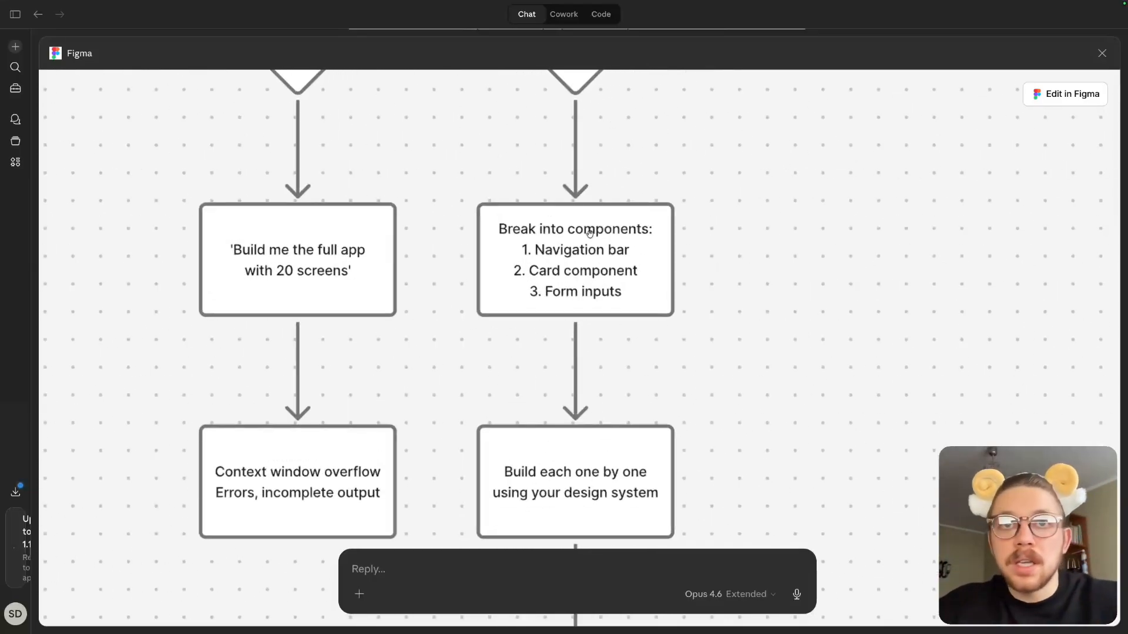
{"action": "scroll", "coordinate": [567, 247], "scroll_direction": "down", "scroll_amount": 1}
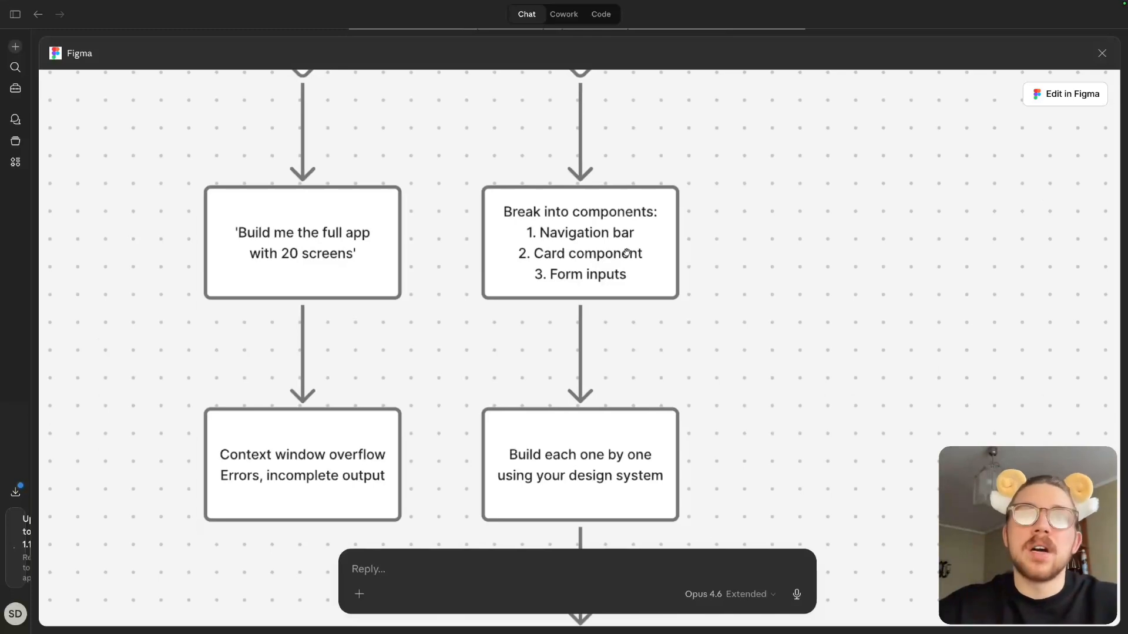
{"action": "scroll", "coordinate": [610, 272], "scroll_direction": "down", "scroll_amount": 2}
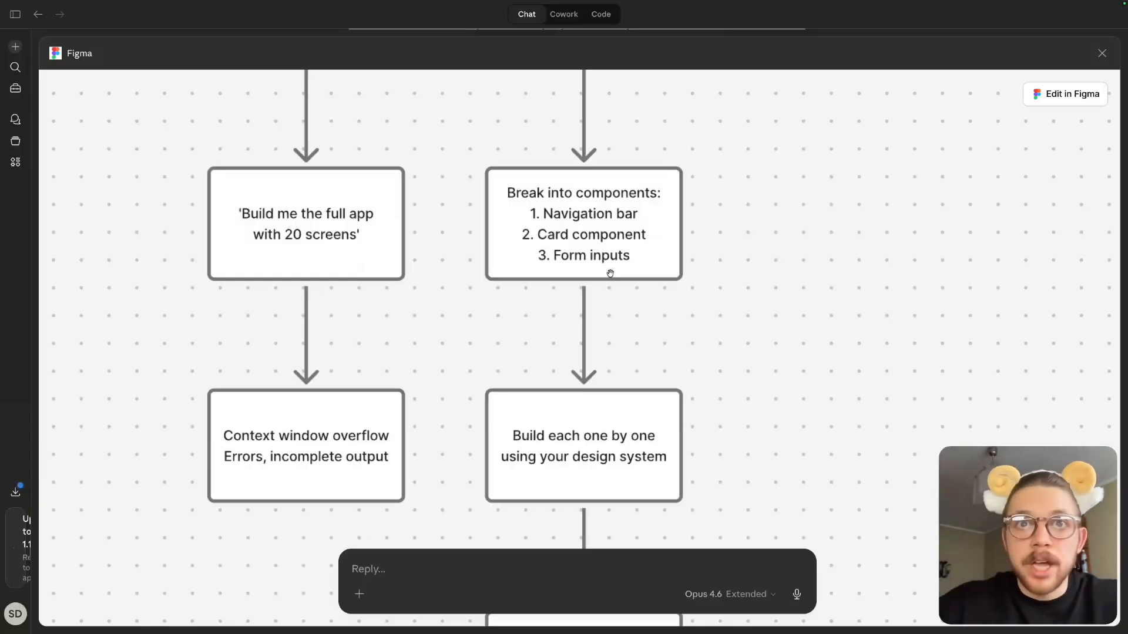
{"action": "scroll", "coordinate": [610, 273], "scroll_direction": "down", "scroll_amount": 5}
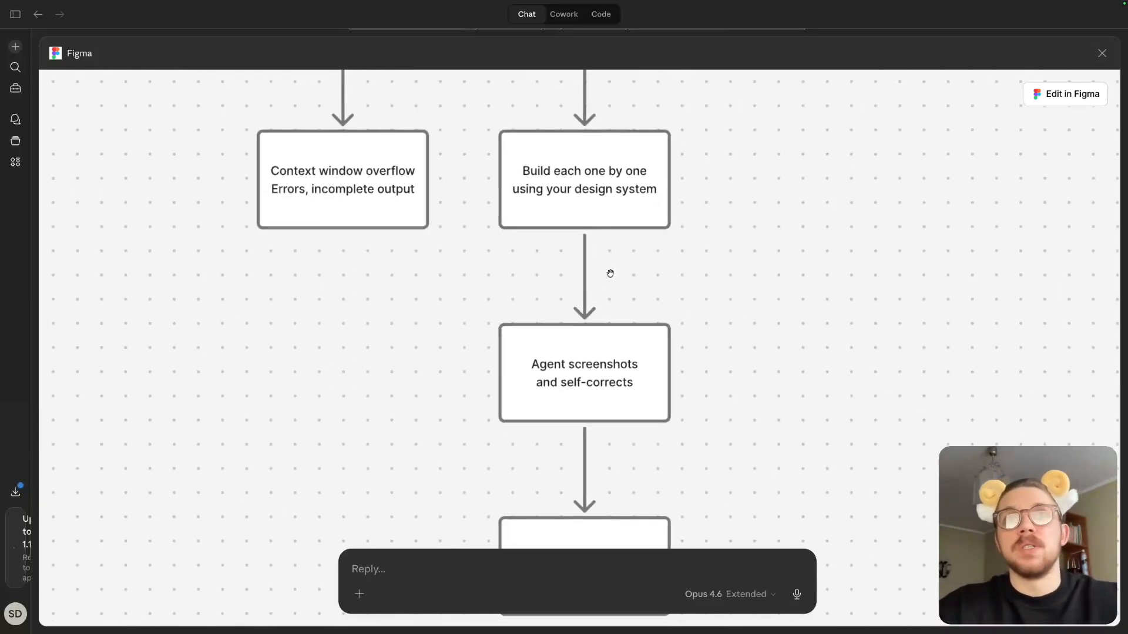
{"action": "scroll", "coordinate": [610, 273], "scroll_direction": "down", "scroll_amount": 5}
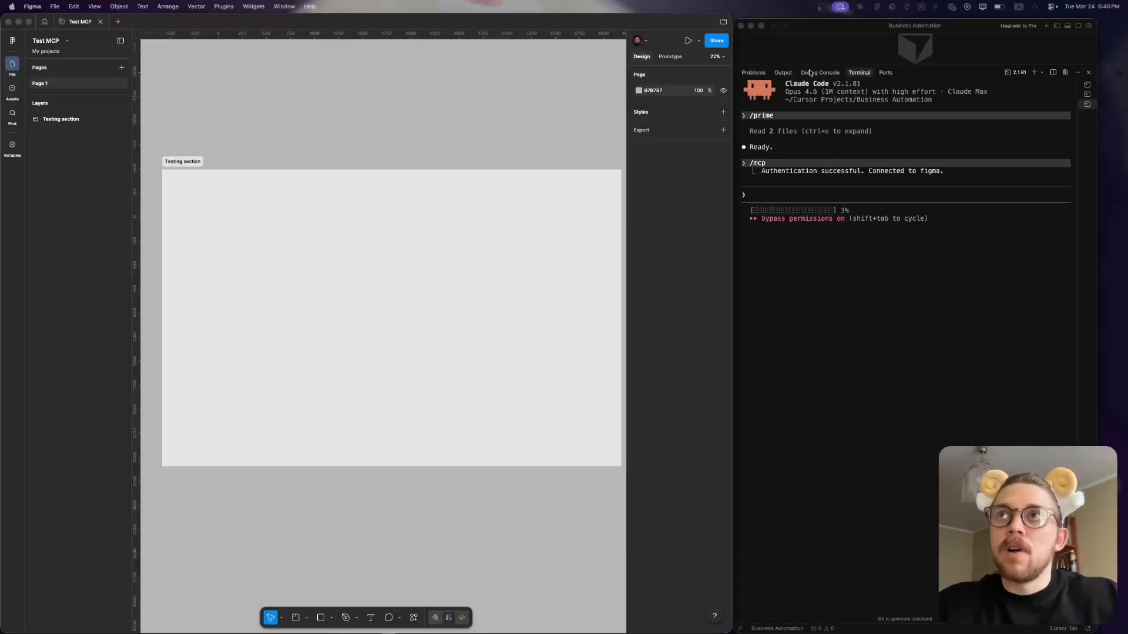
- Switch to the browser and review the Meshed landing page found on Landbook, from the hero through the FAQs and footer
{"action": "left_click", "coordinate": [925, 87]}
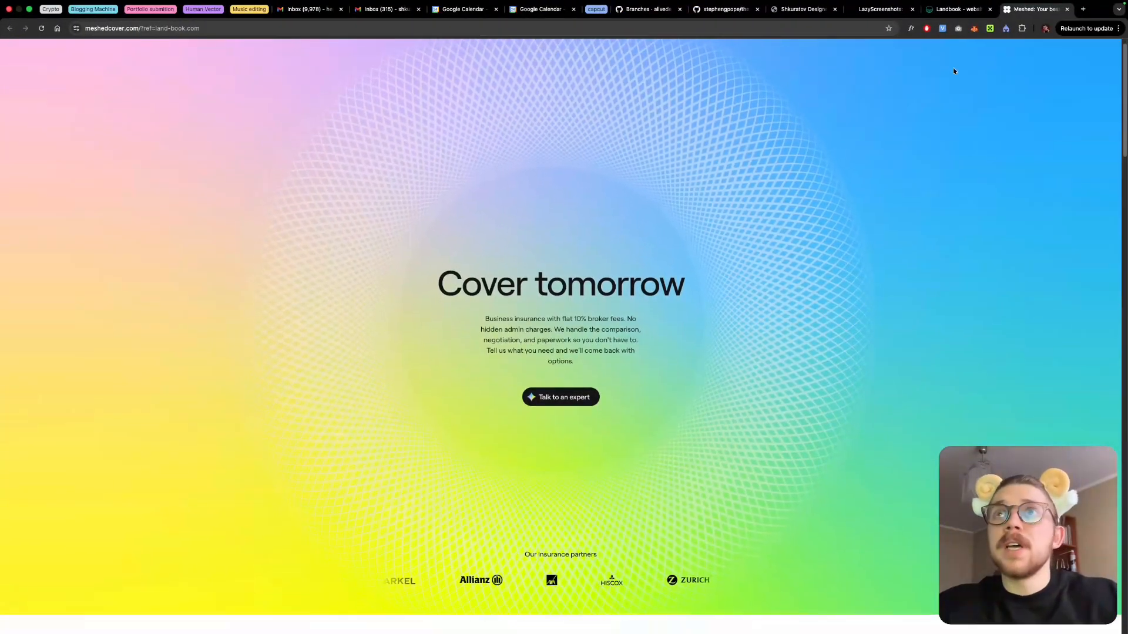
{"action": "left_click", "coordinate": [951, 9]}
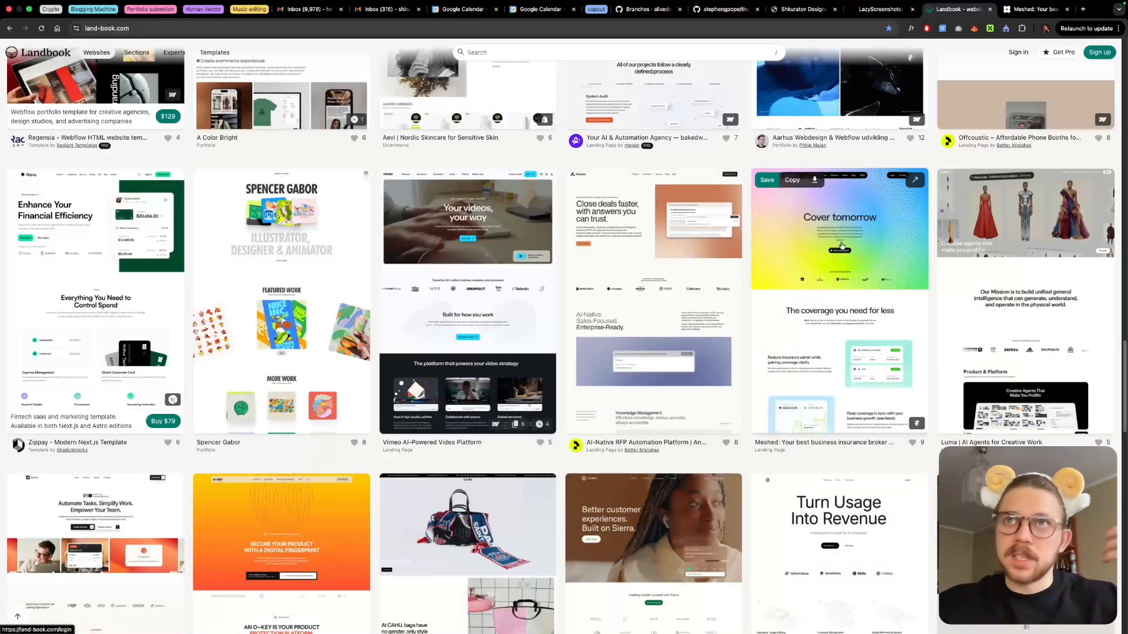
{"action": "left_click", "coordinate": [1034, 9]}
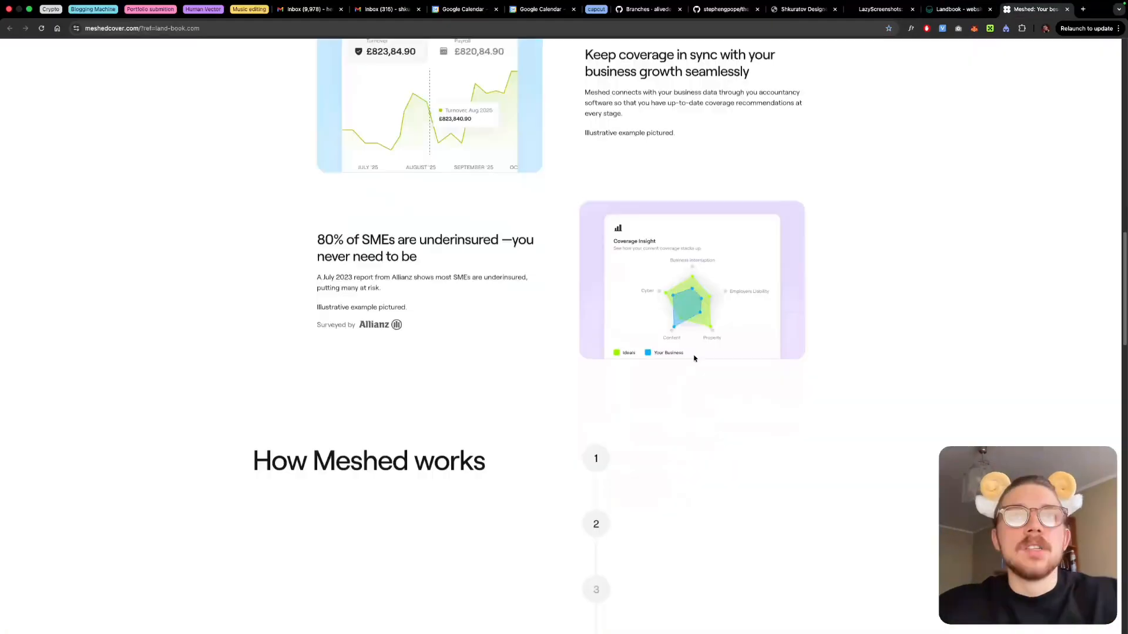
{"action": "scroll", "coordinate": [694, 358], "scroll_direction": "down", "scroll_amount": 5}
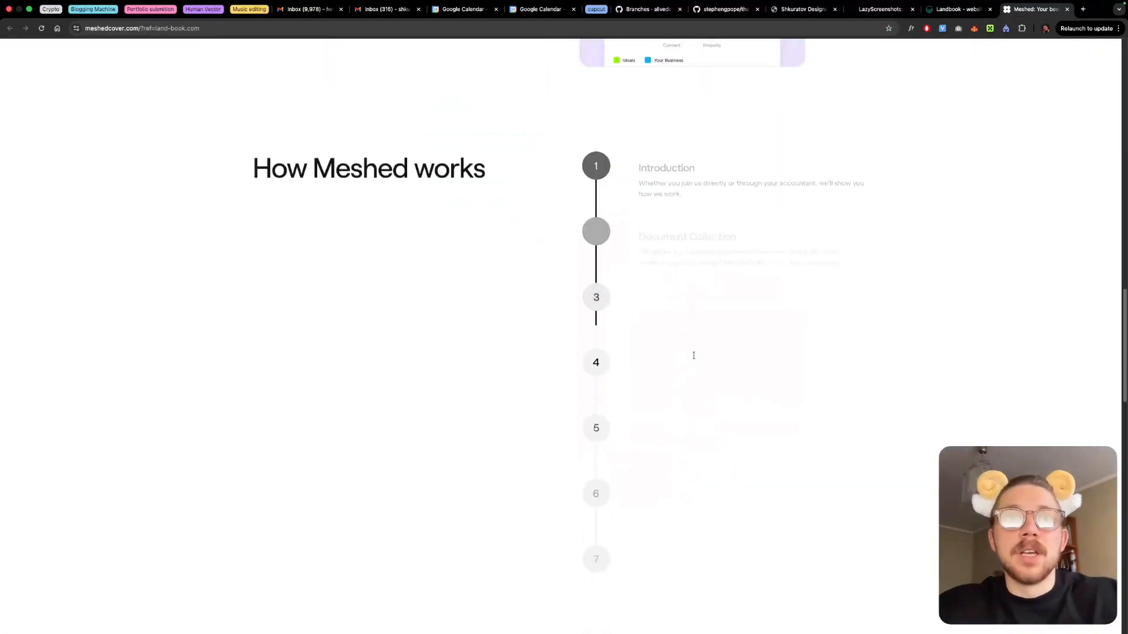
{"action": "scroll", "coordinate": [692, 355], "scroll_direction": "up", "scroll_amount": 15}
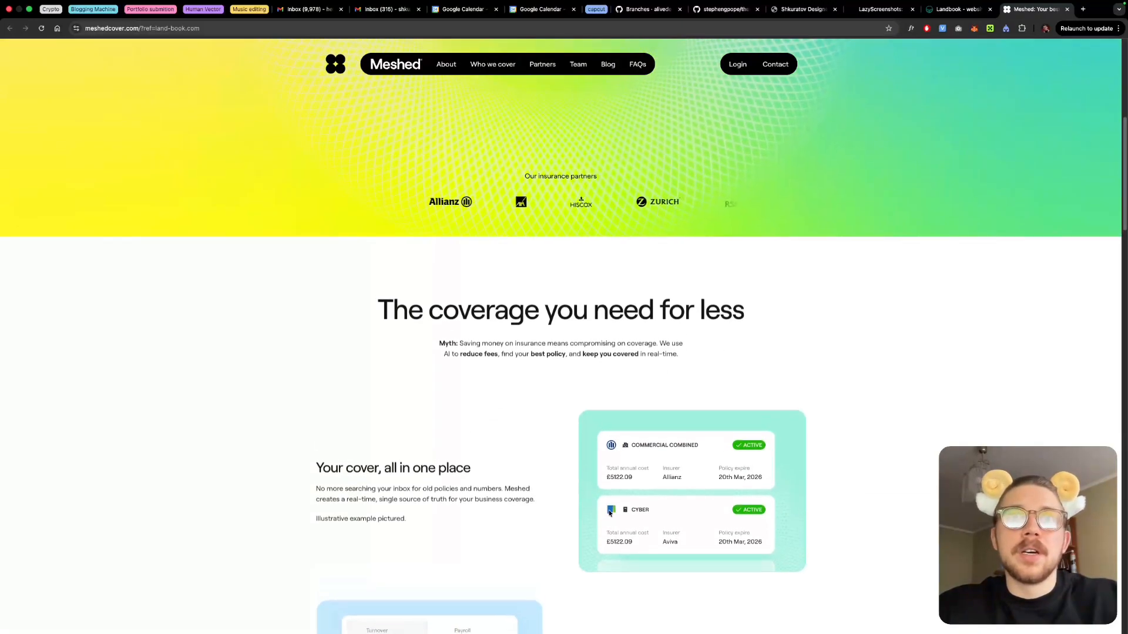
{"action": "scroll", "coordinate": [595, 451], "scroll_direction": "down", "scroll_amount": 10}
{"action": "scroll", "coordinate": [606, 430], "scroll_direction": "down", "scroll_amount": 10}
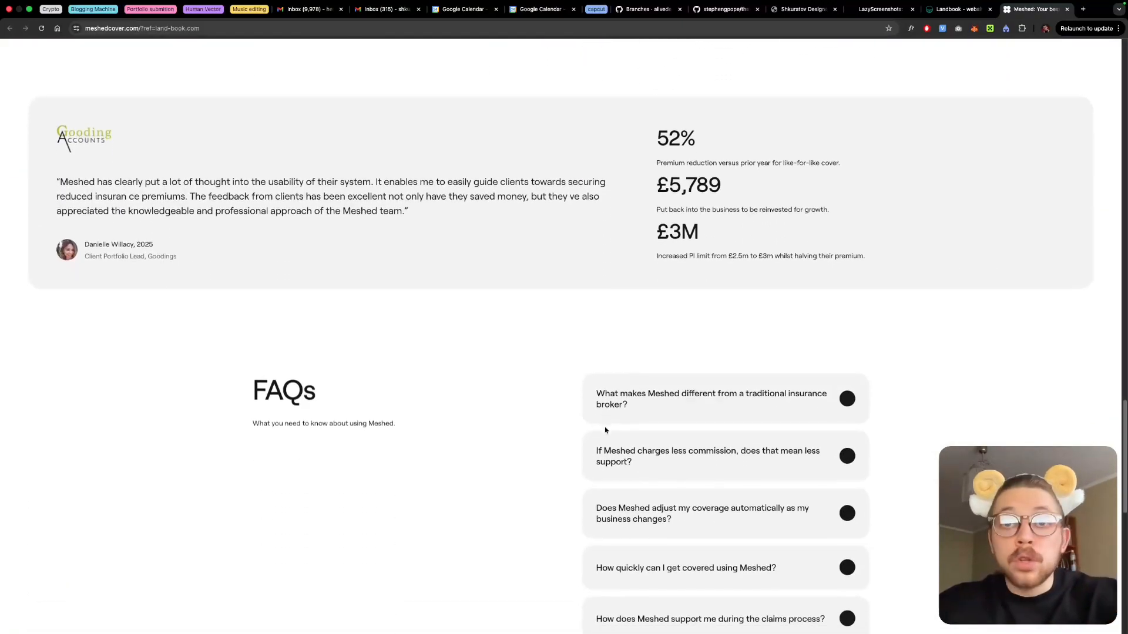
{"action": "scroll", "coordinate": [605, 430], "scroll_direction": "down", "scroll_amount": 10}
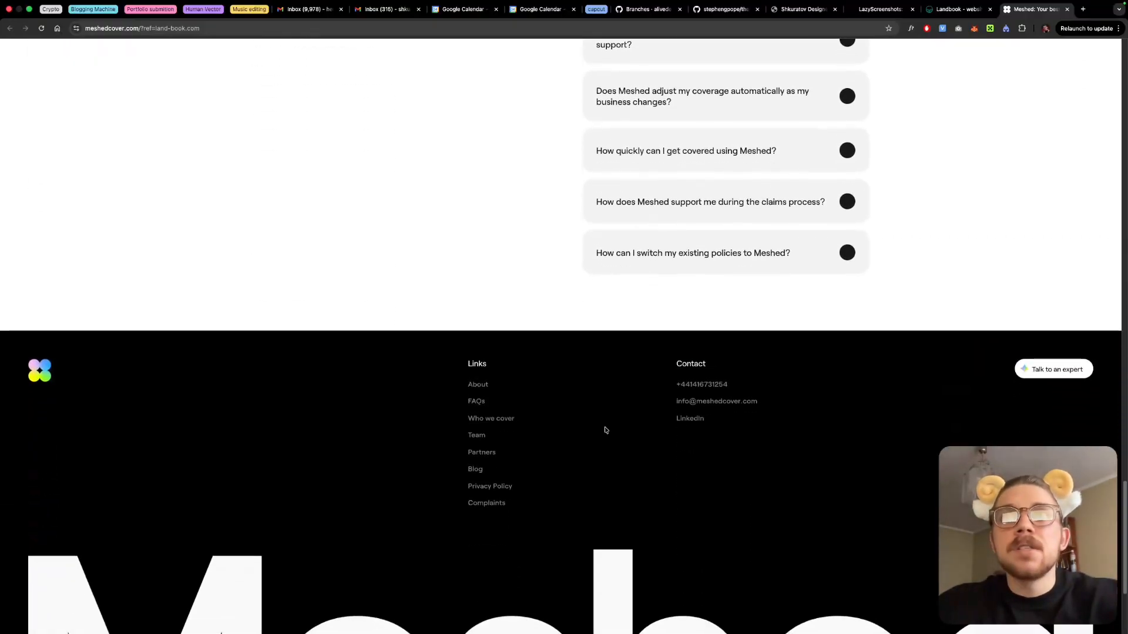
{"action": "scroll", "coordinate": [605, 431], "scroll_direction": "down", "scroll_amount": 2}
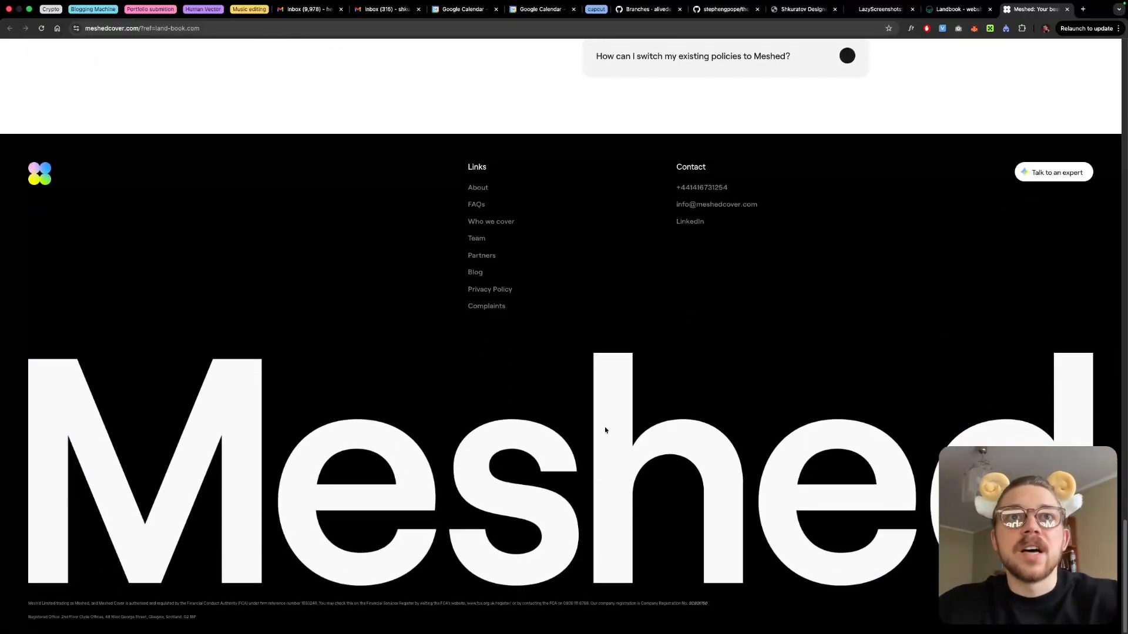
{"action": "scroll", "coordinate": [605, 431], "scroll_direction": "up", "scroll_amount": 15}
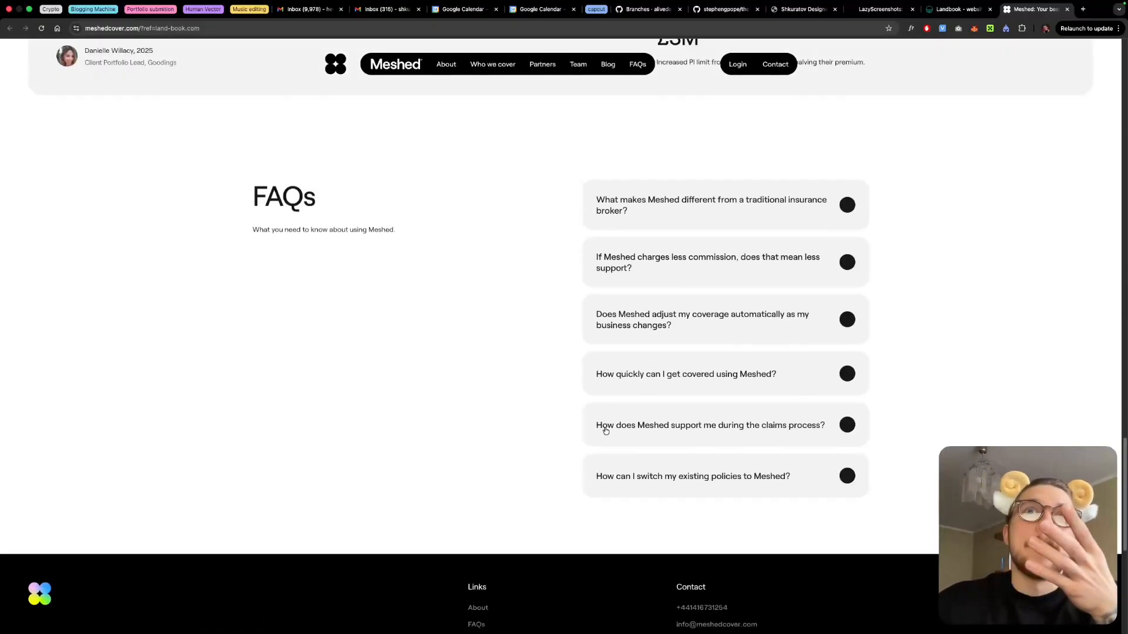
{"action": "scroll", "coordinate": [605, 431], "scroll_direction": "up", "scroll_amount": 8}
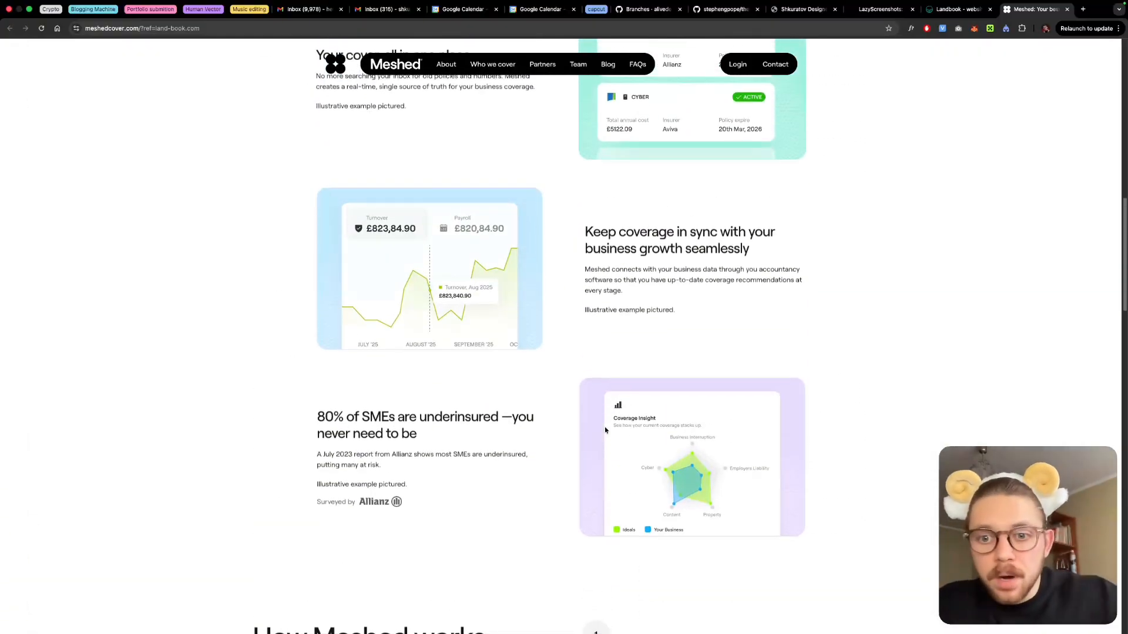
{"action": "scroll", "coordinate": [605, 431], "scroll_direction": "up", "scroll_amount": 5}
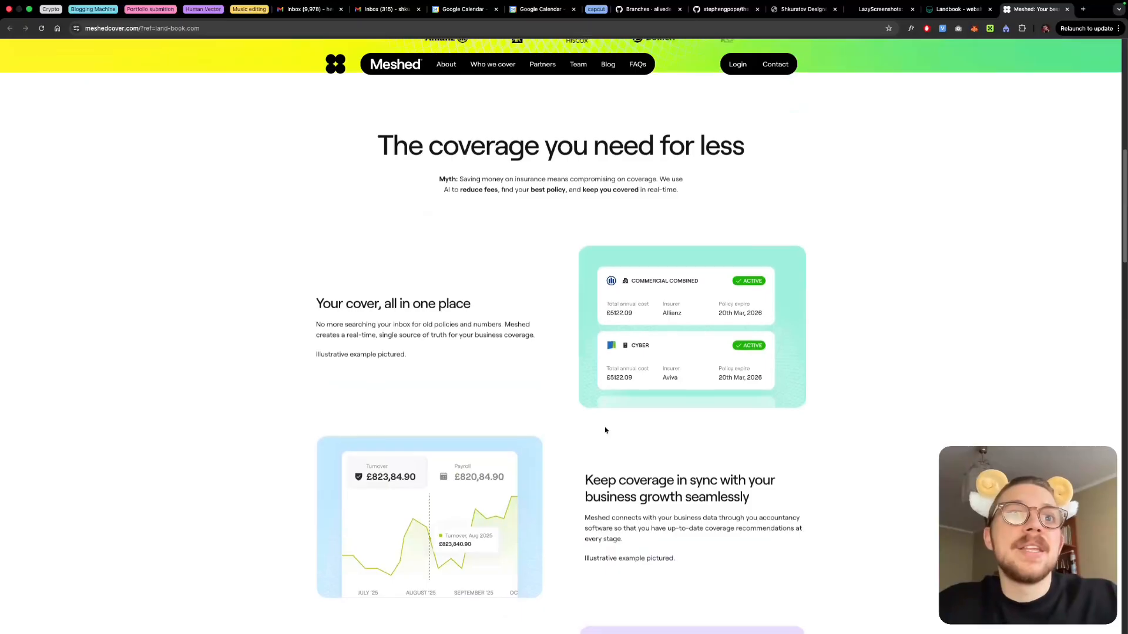
{"action": "scroll", "coordinate": [605, 431], "scroll_direction": "up", "scroll_amount": 10}
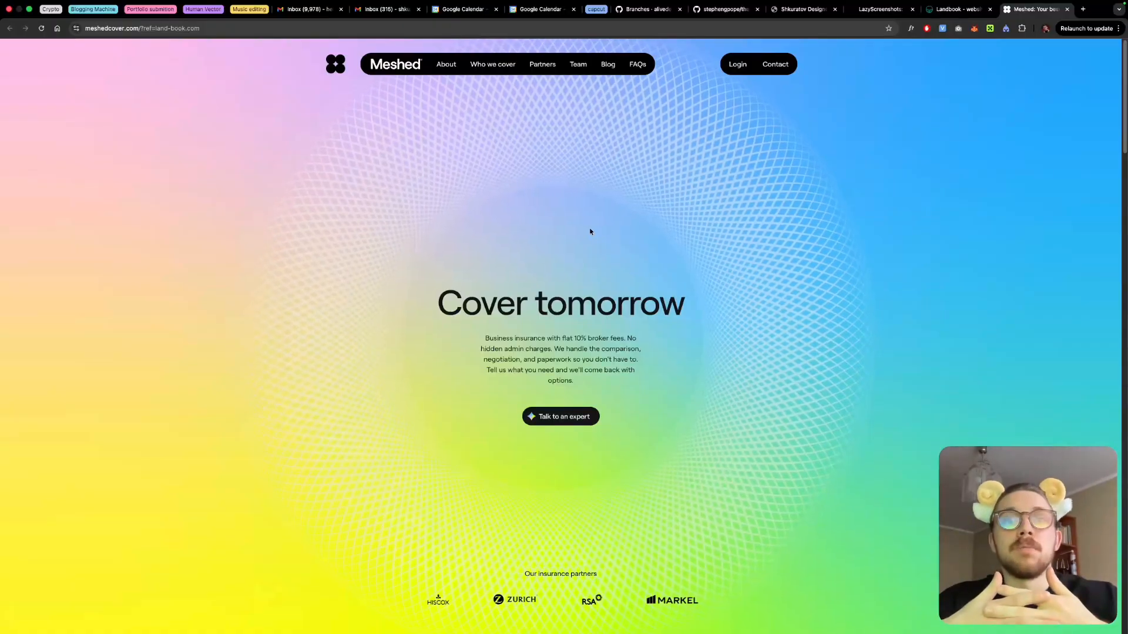
- Copy the Meshed page's URL into the Claude Code prompt and label it "reference website link"
{"action": "left_click", "coordinate": [466, 29]}
{"action": "key", "text": "ctrl+Left"}
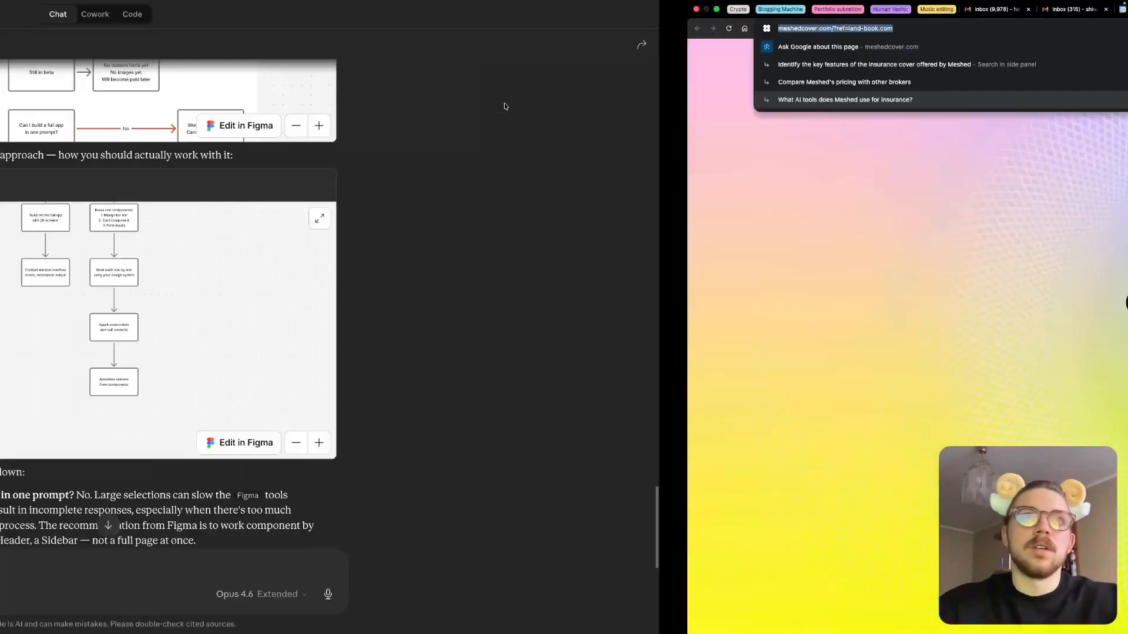
{"action": "key", "text": "ctrl+Left"}
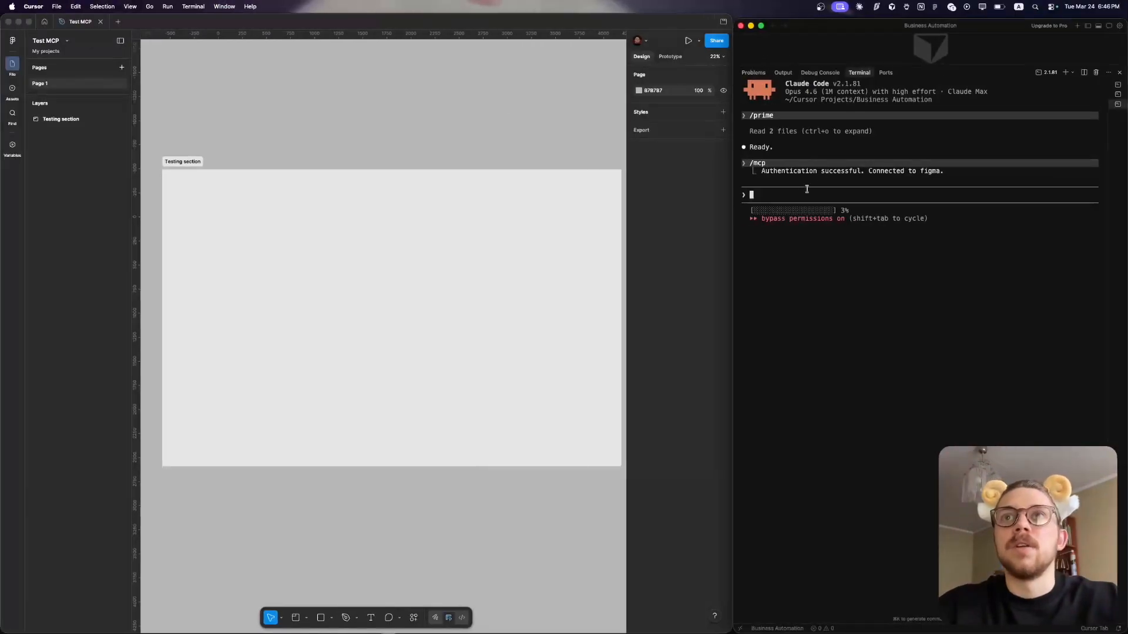
{"action": "type", "text": "https://www.mashedcover.com/?ref=land-book.com"}
{"action": "type", "text": "- reference website link"}
- Add the link to the Testing section on a new prompt line, labelled "figma file section to put design in"
{"action": "left_click", "coordinate": [192, 162]}
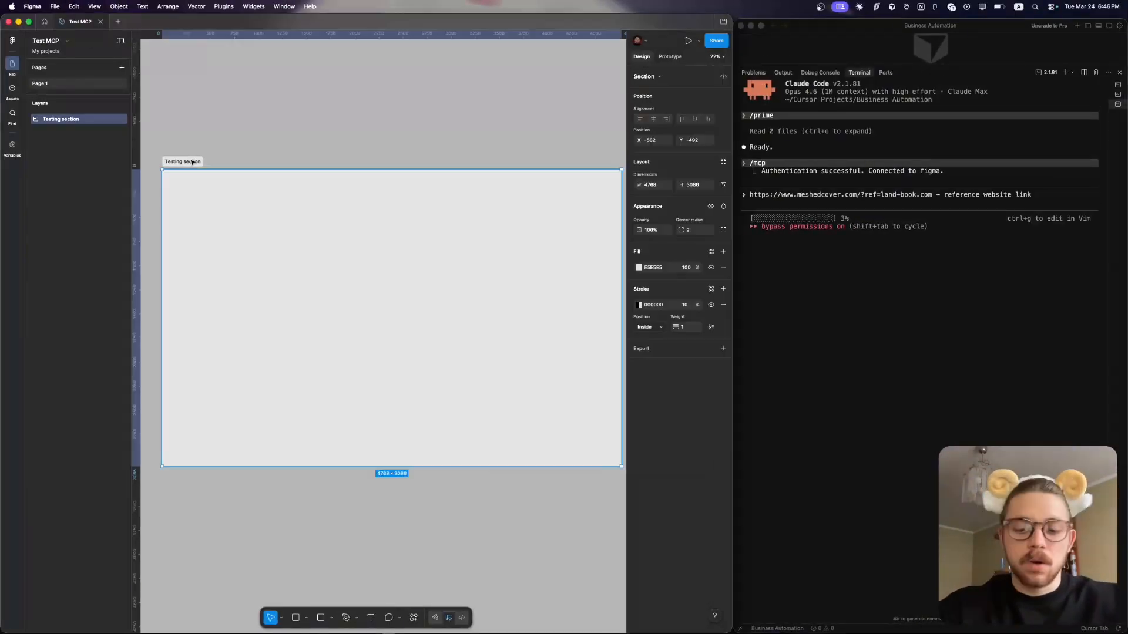
{"action": "key", "text": "super+l"}
{"action": "left_click", "coordinate": [829, 198]}
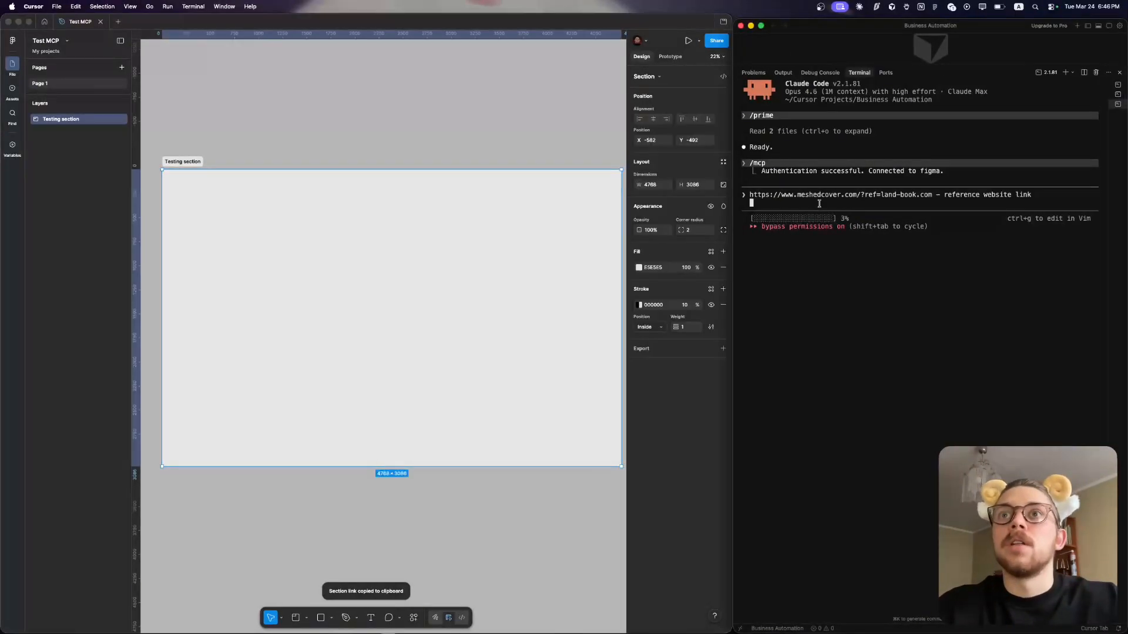
{"action": "key", "text": "super+v"}
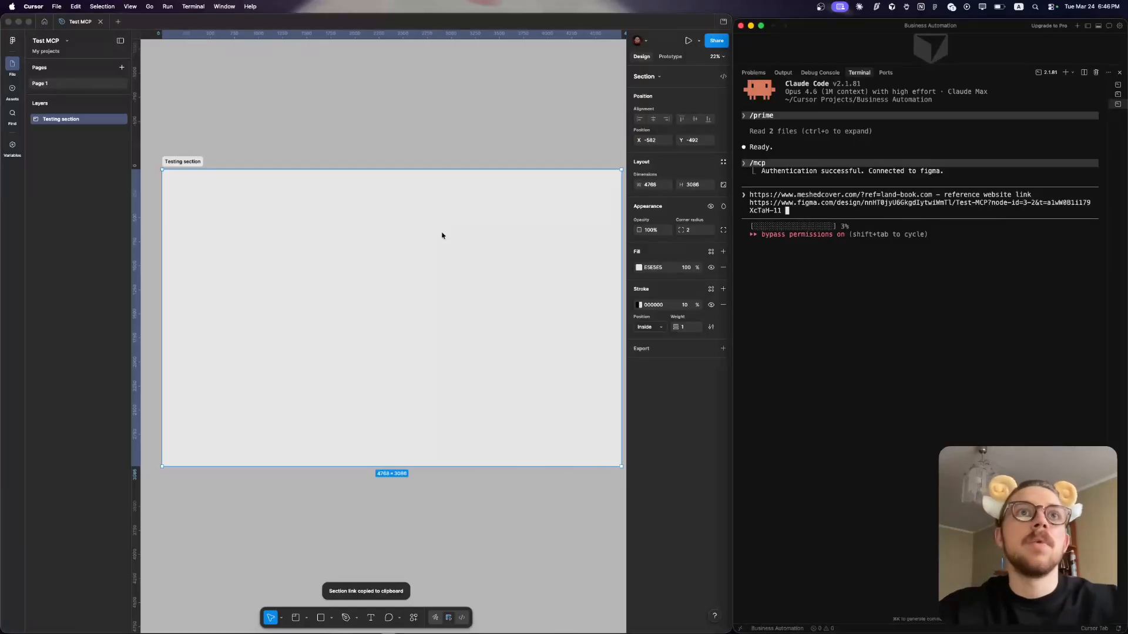
{"action": "left_click", "coordinate": [413, 148]}
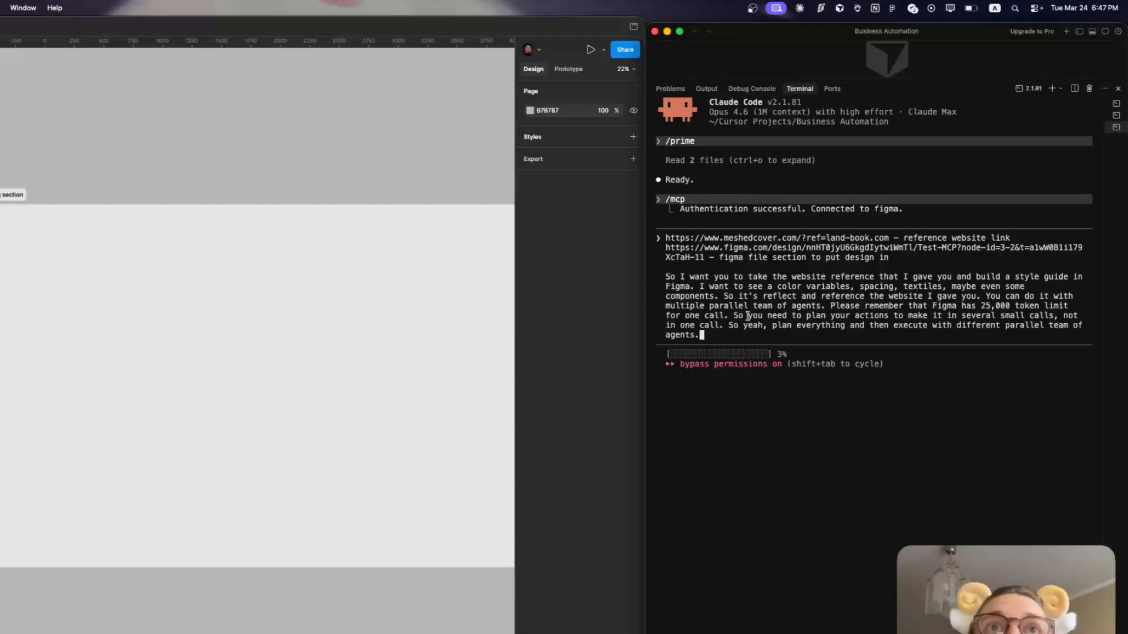
- Hide the Figma interface around the Testing section and submit the prompt requesting a style guide built by parallel agents from the reference website
{"action": "left_click", "coordinate": [385, 104]}
{"action": "scroll", "coordinate": [383, 103], "scroll_direction": "down", "scroll_amount": 2}
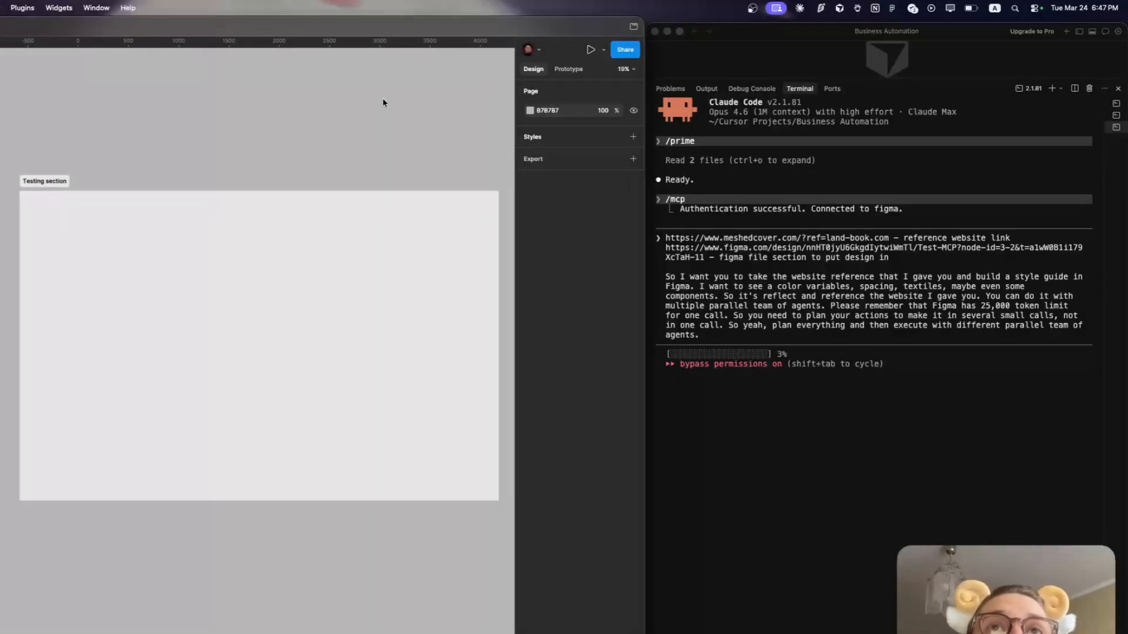
{"action": "scroll", "coordinate": [383, 103], "scroll_direction": "right", "scroll_amount": 2}
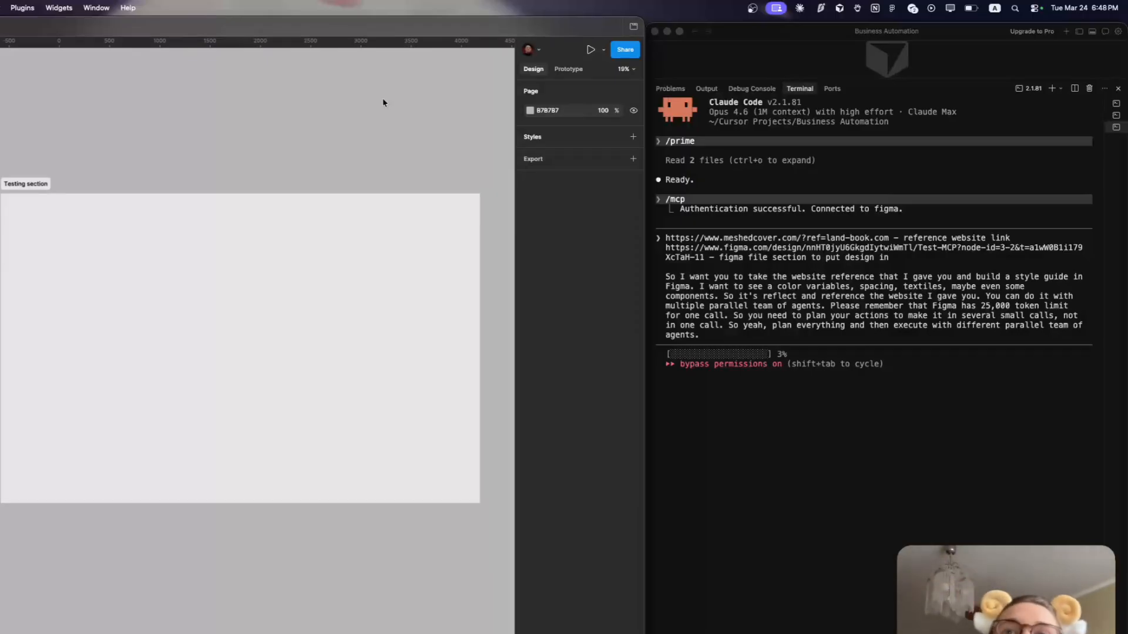
{"action": "scroll", "coordinate": [200, 162], "scroll_direction": "up", "scroll_amount": 4}
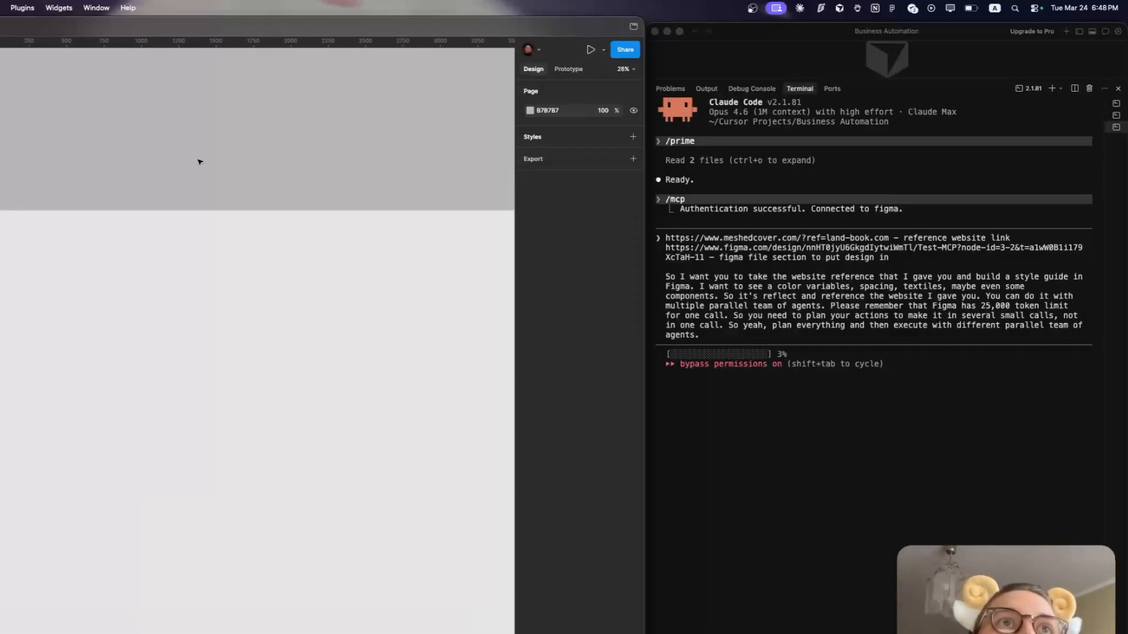
{"action": "key", "text": "super+backslash"}
{"action": "scroll", "coordinate": [200, 162], "scroll_direction": "down", "scroll_amount": 1}
{"action": "scroll", "coordinate": [200, 162], "scroll_direction": "right", "scroll_amount": 1}
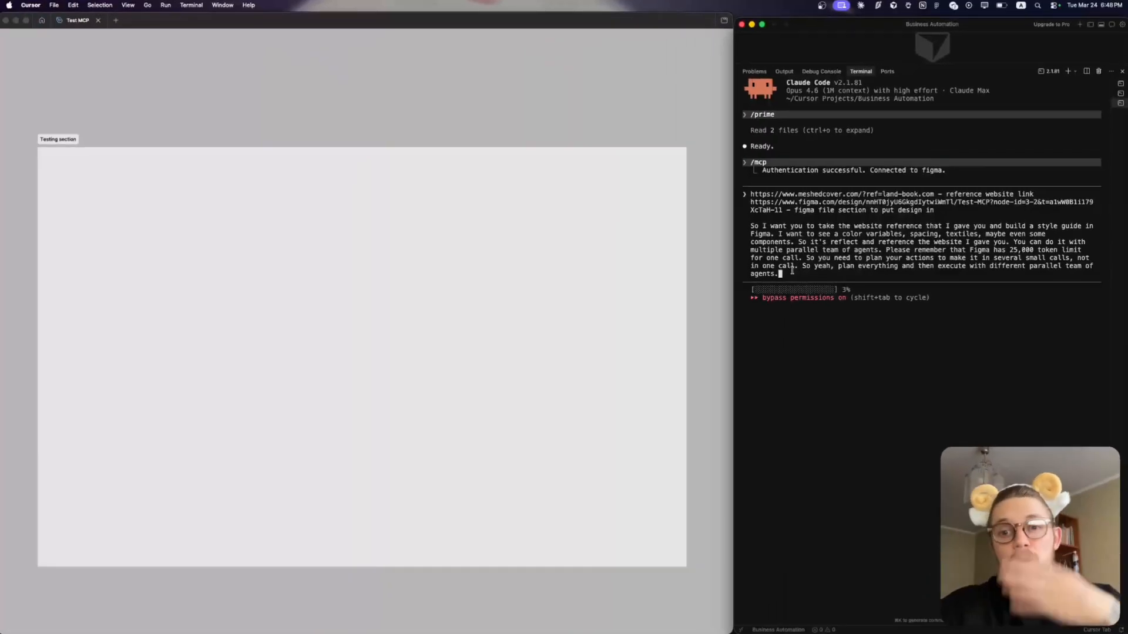
{"action": "key", "text": "Return"}
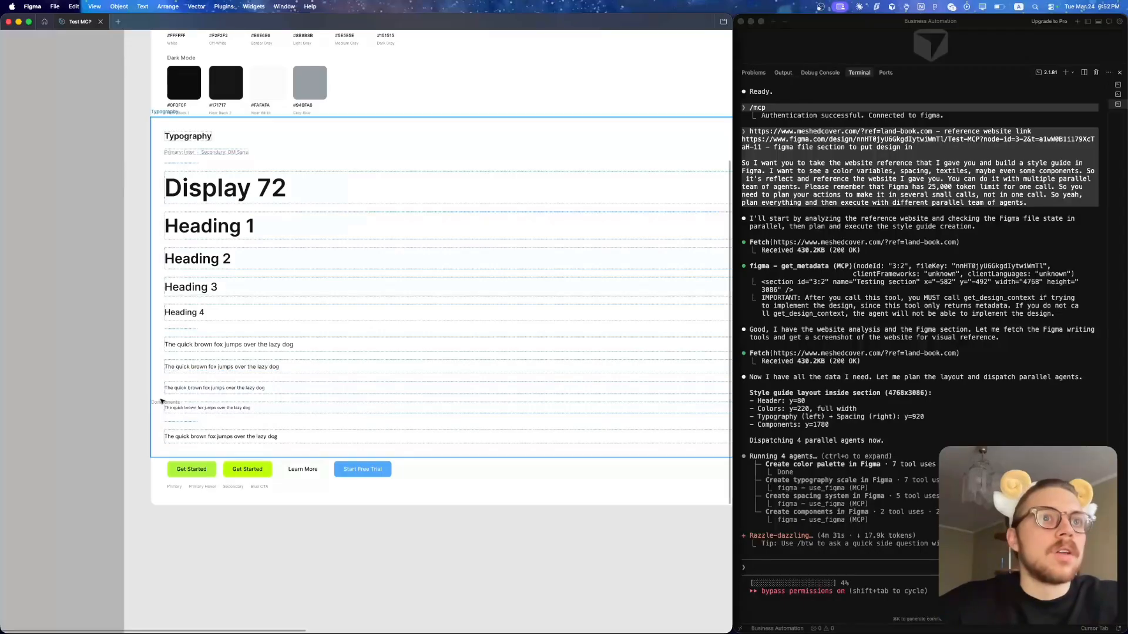
- Inspect the generated style guide in the Testing section, covering its typography scale, buttons, cards, and badges and tags
{"action": "scroll", "coordinate": [161, 423], "scroll_direction": "up", "scroll_amount": 3}
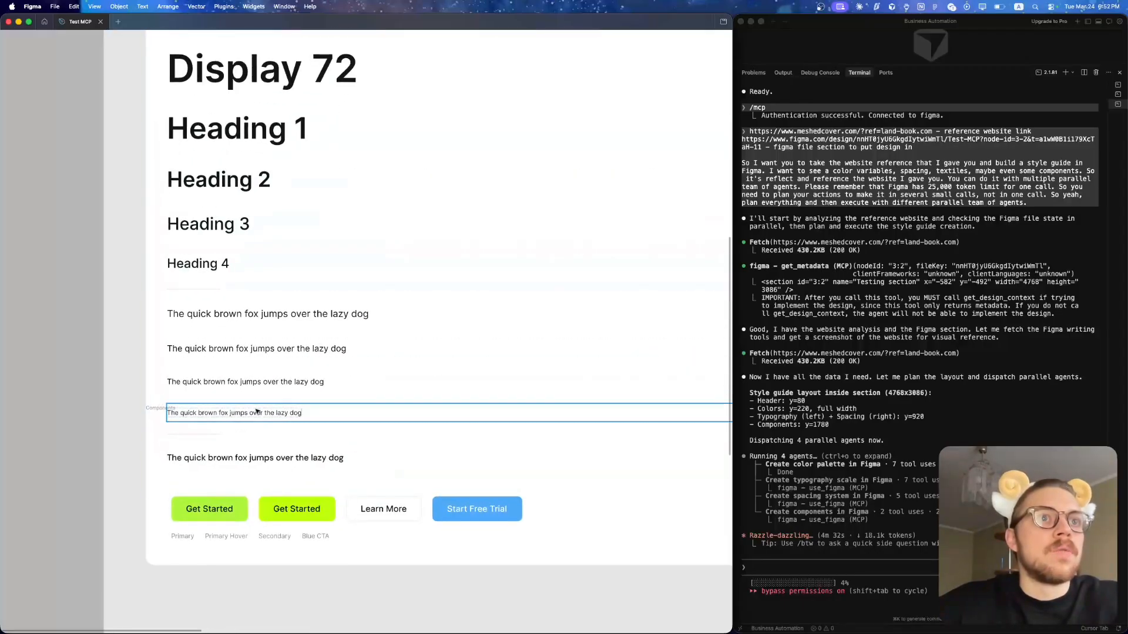
{"action": "scroll", "coordinate": [273, 306], "scroll_direction": "down", "scroll_amount": 3}
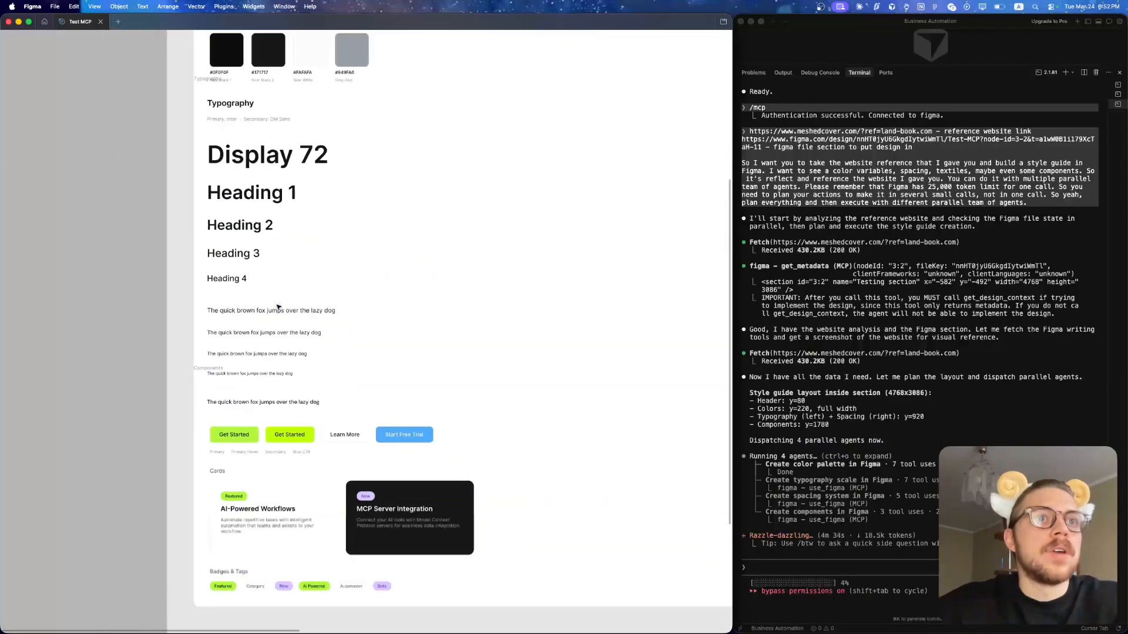
{"action": "scroll", "coordinate": [279, 307], "scroll_direction": "down", "scroll_amount": 3}
{"action": "scroll", "coordinate": [278, 308], "scroll_direction": "up", "scroll_amount": 2}
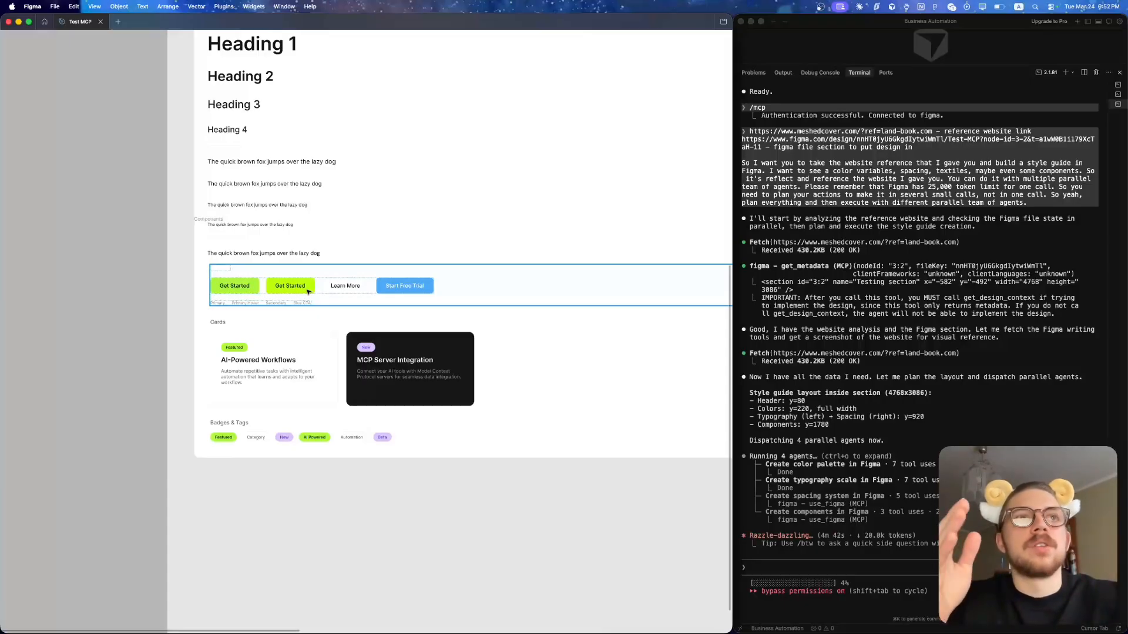
{"action": "scroll", "coordinate": [200, 265], "scroll_direction": "up", "scroll_amount": 5}
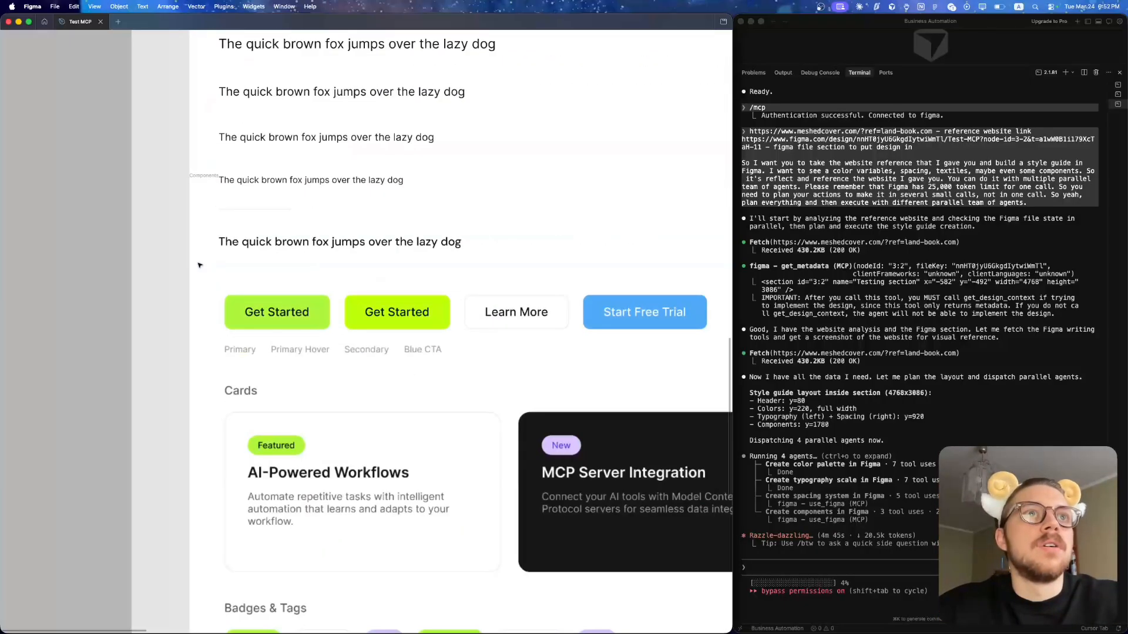
{"action": "scroll", "coordinate": [199, 265], "scroll_direction": "right", "scroll_amount": 2}
{"action": "scroll", "coordinate": [199, 266], "scroll_direction": "down", "scroll_amount": 3}
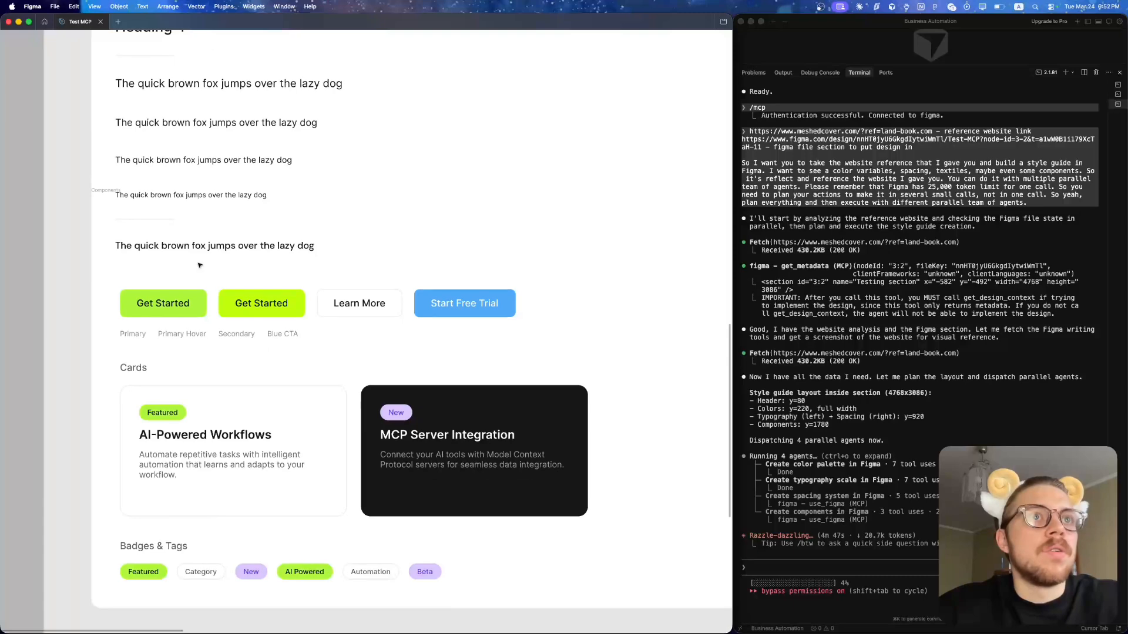
- Review the typography samples, buttons, cards, badges, input fields and navigation bar generated in the Testing section
{"action": "scroll", "coordinate": [199, 266], "scroll_direction": "down", "scroll_amount": 2}
{"action": "scroll", "coordinate": [199, 266], "scroll_direction": "up", "scroll_amount": 3}
{"action": "scroll", "coordinate": [199, 266], "scroll_direction": "up", "scroll_amount": 3}
{"action": "scroll", "coordinate": [200, 265], "scroll_direction": "up", "scroll_amount": 5}
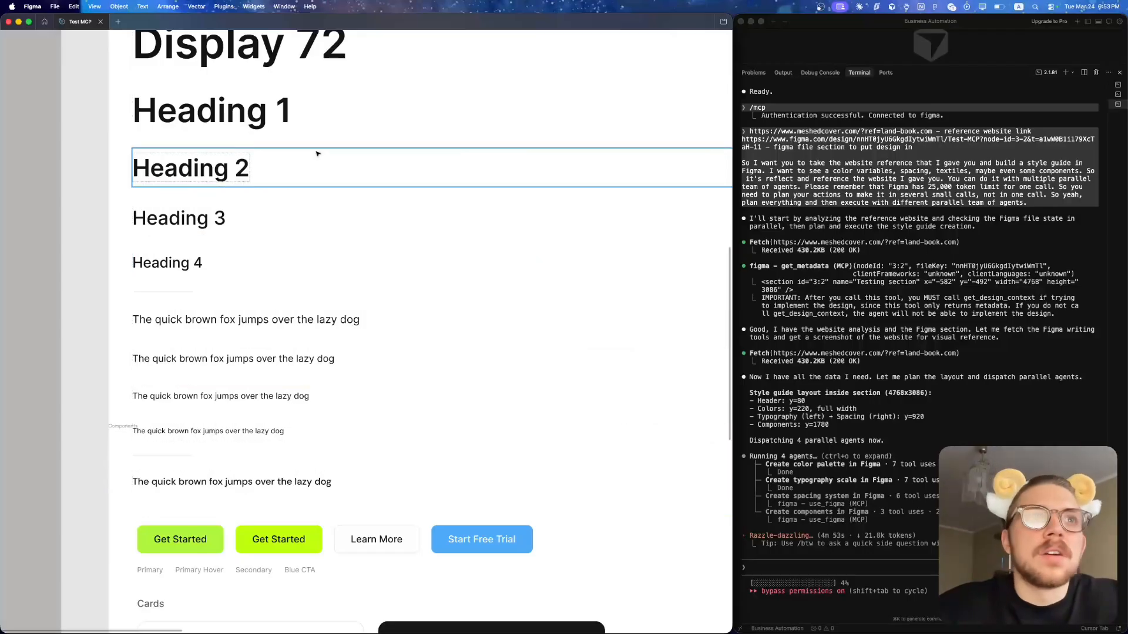
{"action": "scroll", "coordinate": [317, 154], "scroll_direction": "down", "scroll_amount": 15}
{"action": "scroll", "coordinate": [317, 154], "scroll_direction": "up", "scroll_amount": 5}
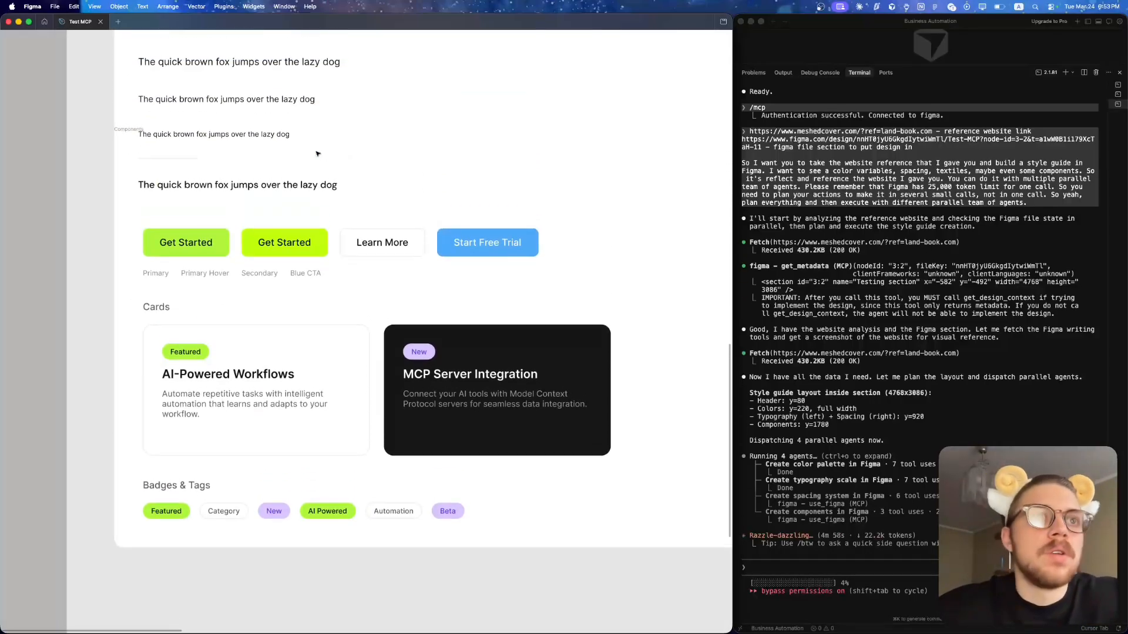
{"action": "scroll", "coordinate": [397, 281], "scroll_direction": "up", "scroll_amount": 1}
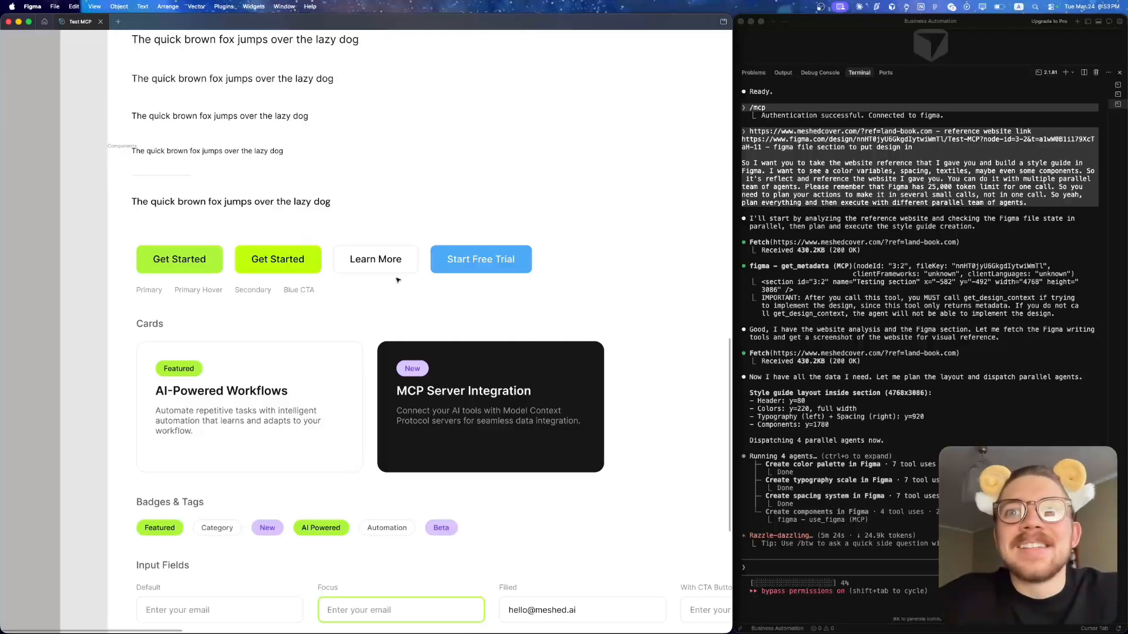
{"action": "scroll", "coordinate": [417, 204], "scroll_direction": "down", "scroll_amount": 10}
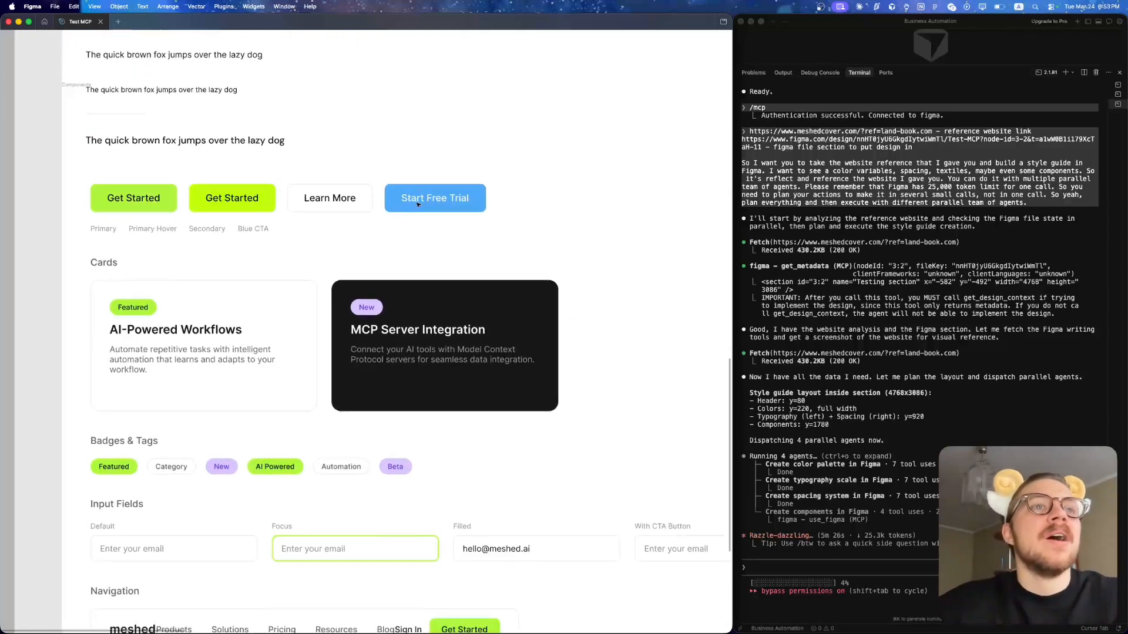
{"action": "scroll", "coordinate": [418, 204], "scroll_direction": "right", "scroll_amount": 7}
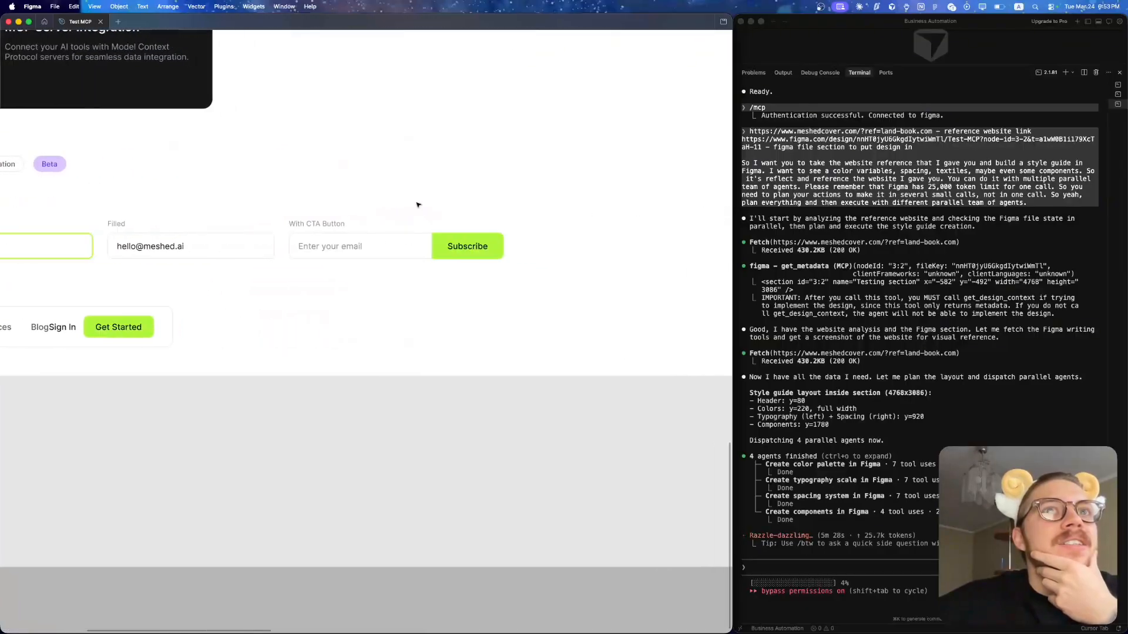
{"action": "scroll", "coordinate": [417, 204], "scroll_direction": "left", "scroll_amount": 10}
{"action": "scroll", "coordinate": [418, 205], "scroll_direction": "up", "scroll_amount": 1}
{"action": "scroll", "coordinate": [418, 205], "scroll_direction": "up", "scroll_amount": 5}
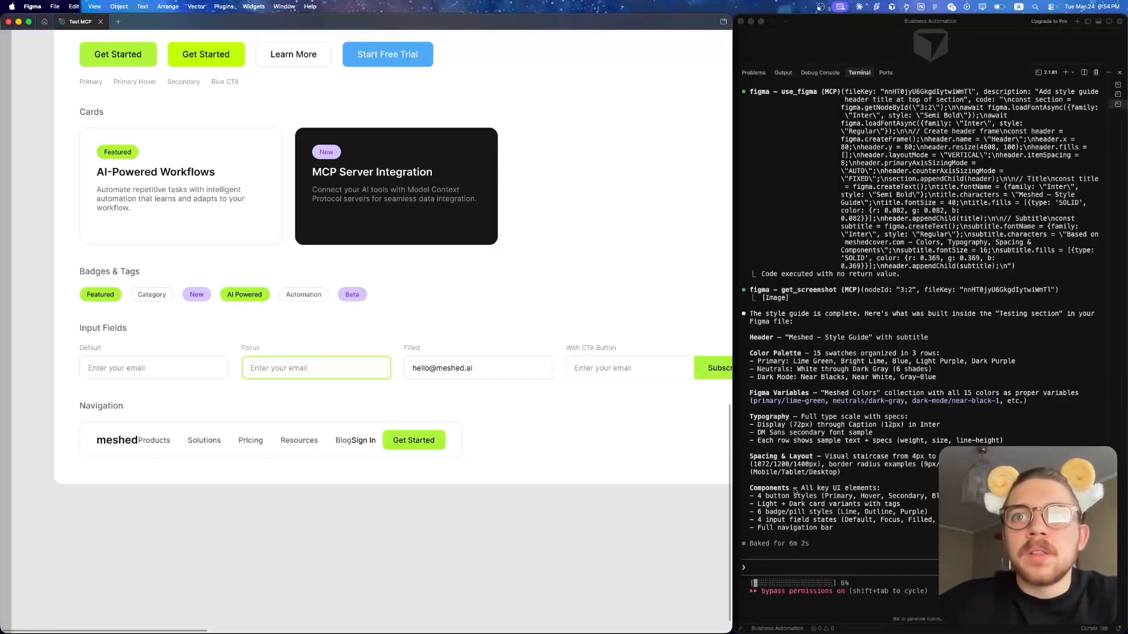
- Restore the hidden Figma interface and inspect the layer structure of the Cards Row, its light and dark cards and the light card's text
{"action": "key", "text": "super+backslash"}
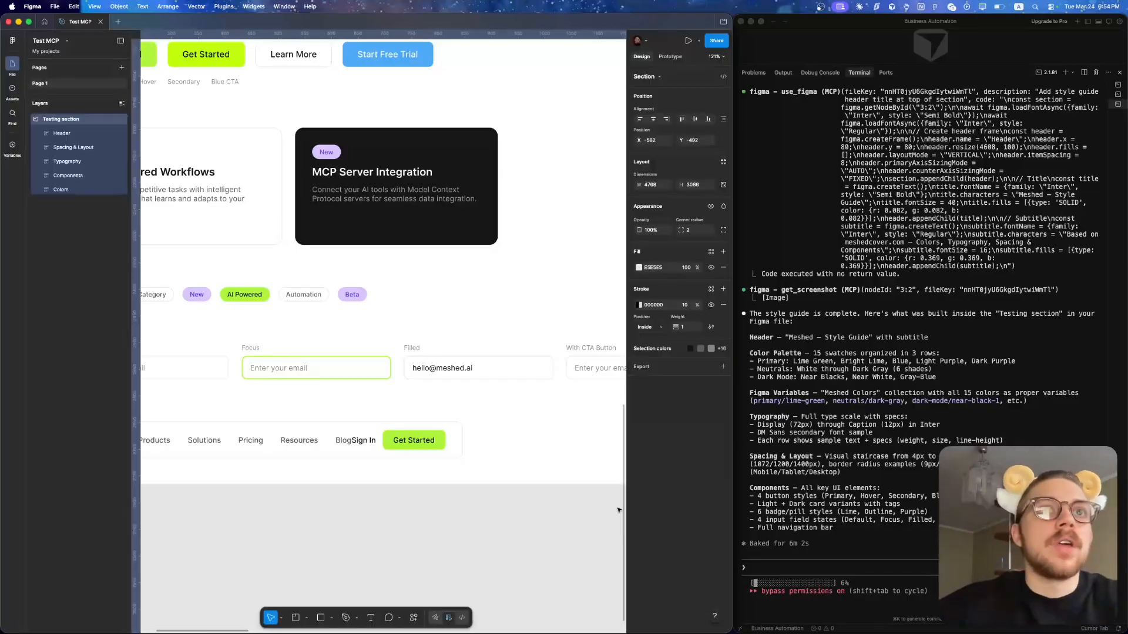
{"action": "scroll", "coordinate": [593, 501], "scroll_direction": "up", "scroll_amount": 2}
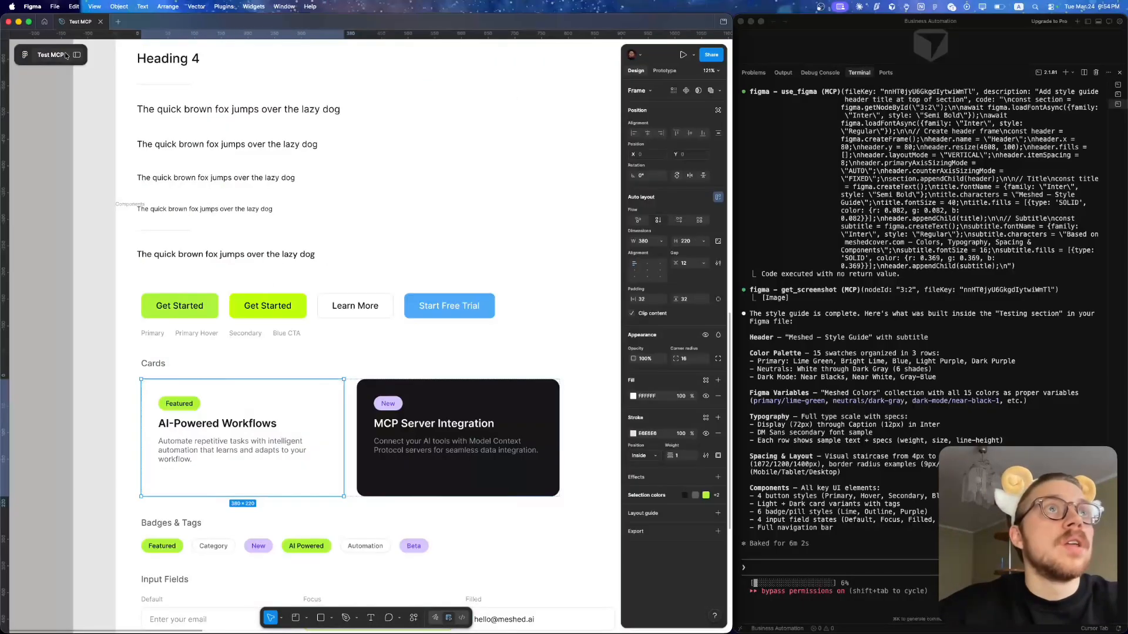
{"action": "left_click", "coordinate": [71, 53]}
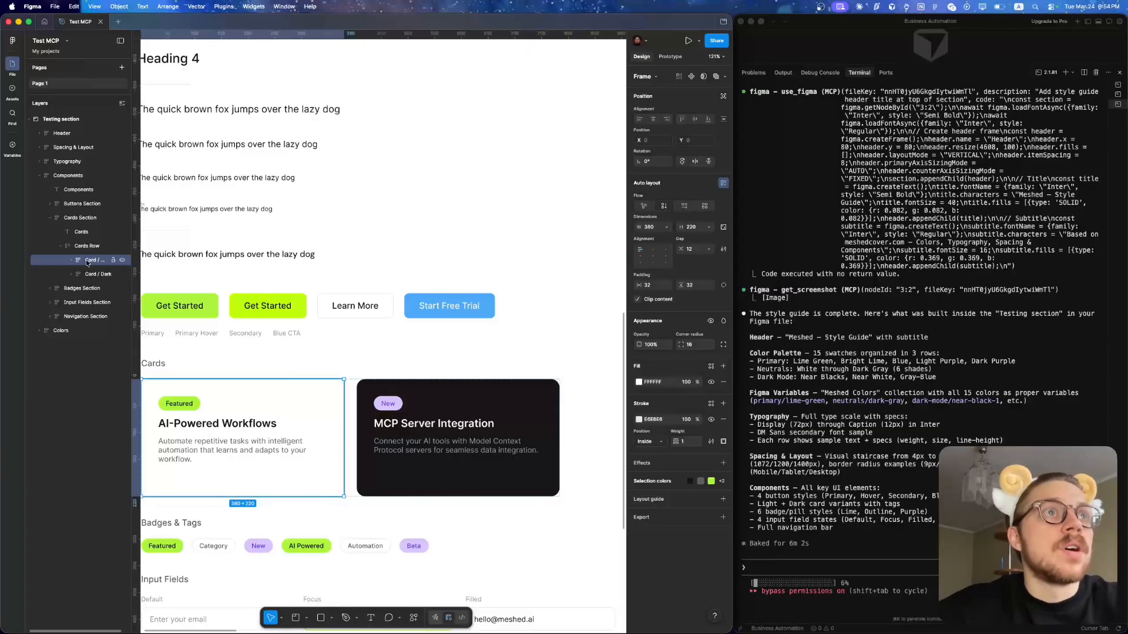
{"action": "left_click", "coordinate": [84, 247]}
{"action": "left_click", "coordinate": [84, 274]}
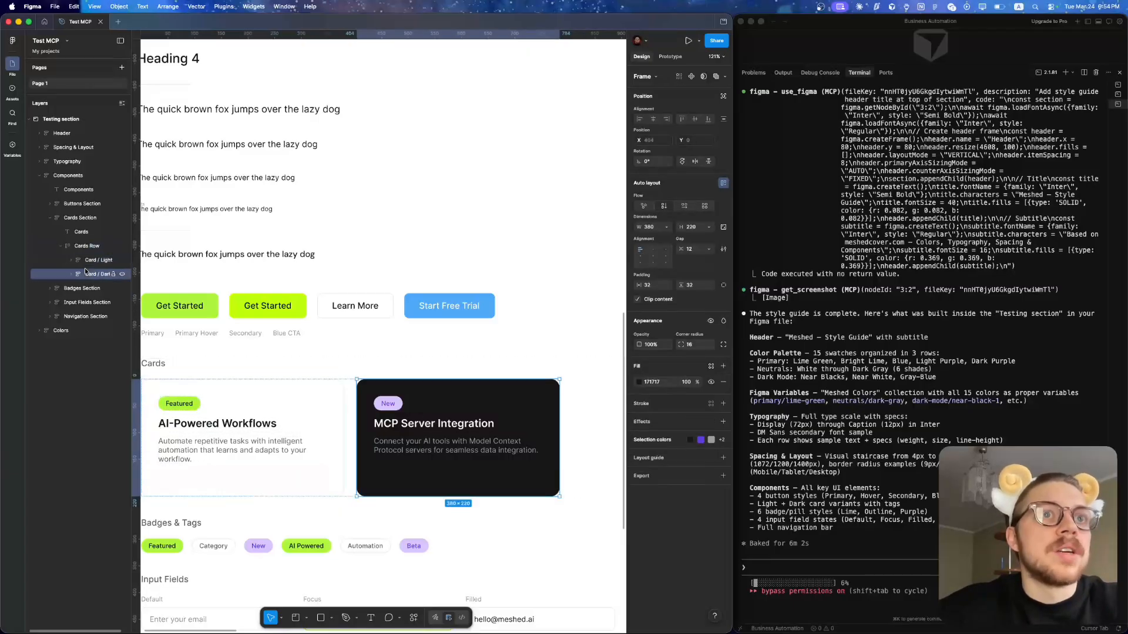
{"action": "left_click", "coordinate": [84, 246]}
{"action": "scroll", "coordinate": [405, 344], "scroll_direction": "down", "scroll_amount": 5}
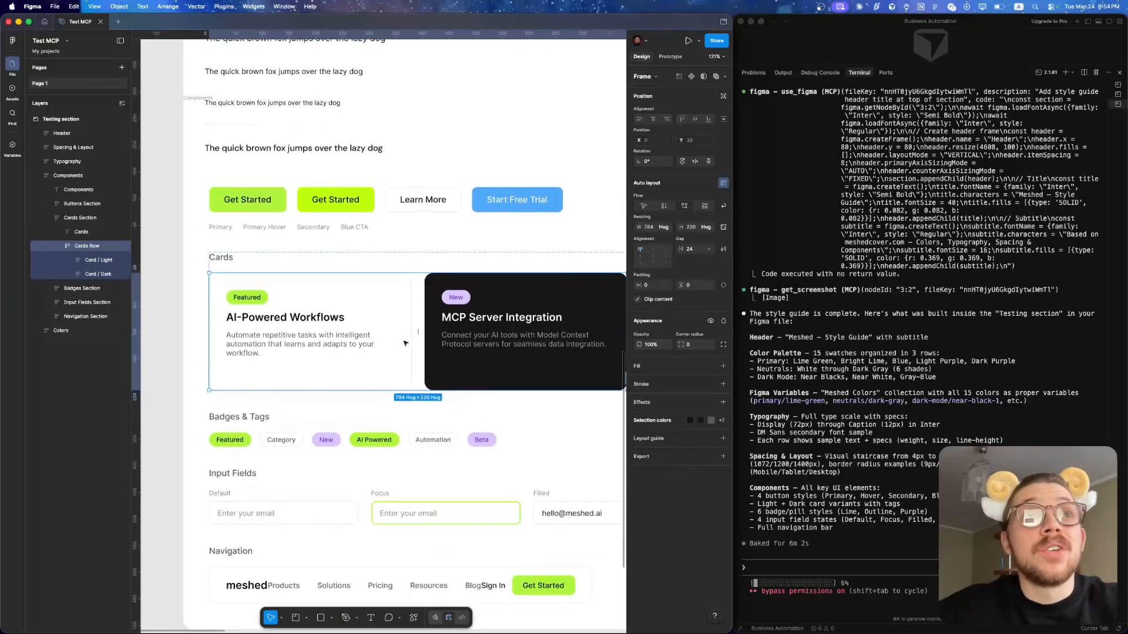
{"action": "double_click", "coordinate": [300, 300]}
{"action": "left_click", "coordinate": [253, 272]}
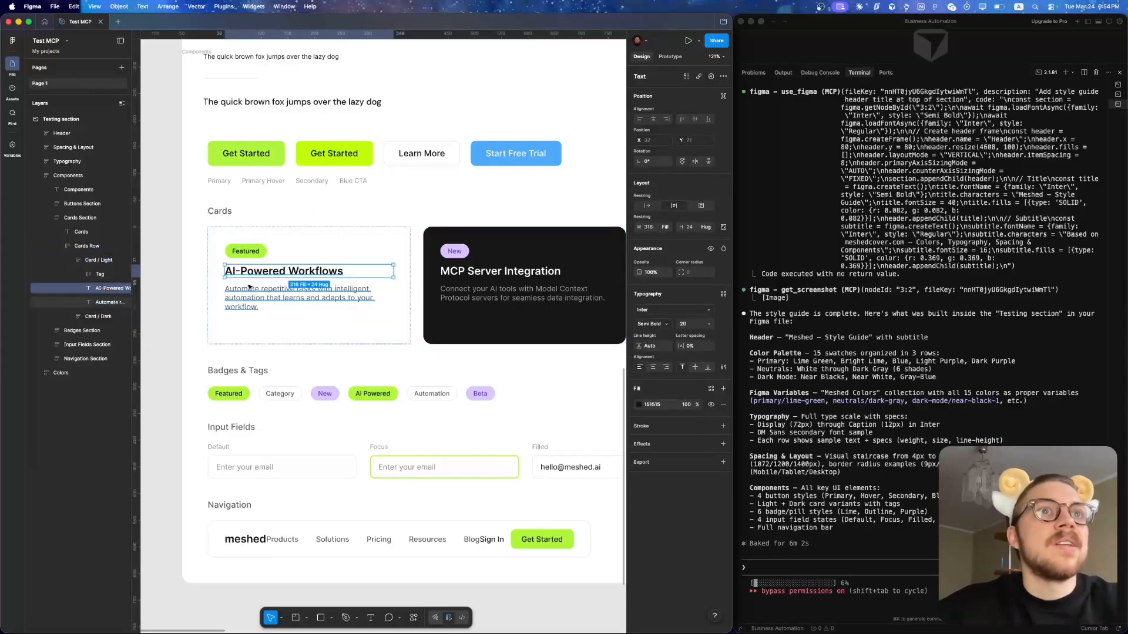
{"action": "left_click", "coordinate": [249, 290]}
{"action": "left_click", "coordinate": [248, 273]}
{"action": "left_click", "coordinate": [249, 262]}
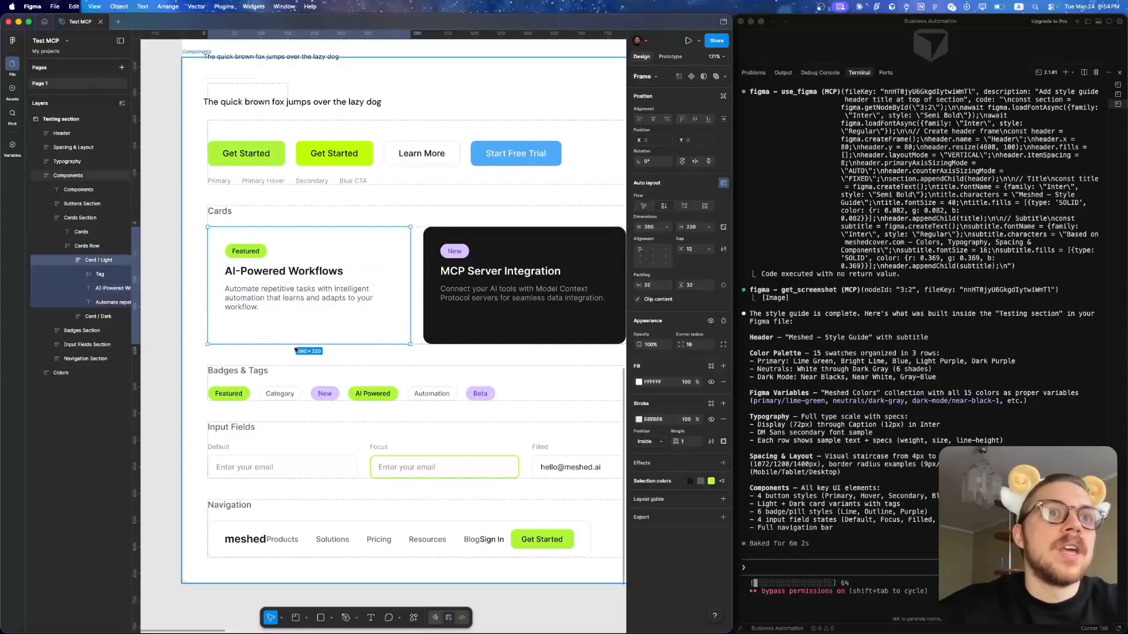
- Inspect the Default input field's layers, checking its placeholder text, horizontal padding and label
{"action": "scroll", "coordinate": [296, 351], "scroll_direction": "down", "scroll_amount": 2}
{"action": "left_click", "coordinate": [273, 400]}
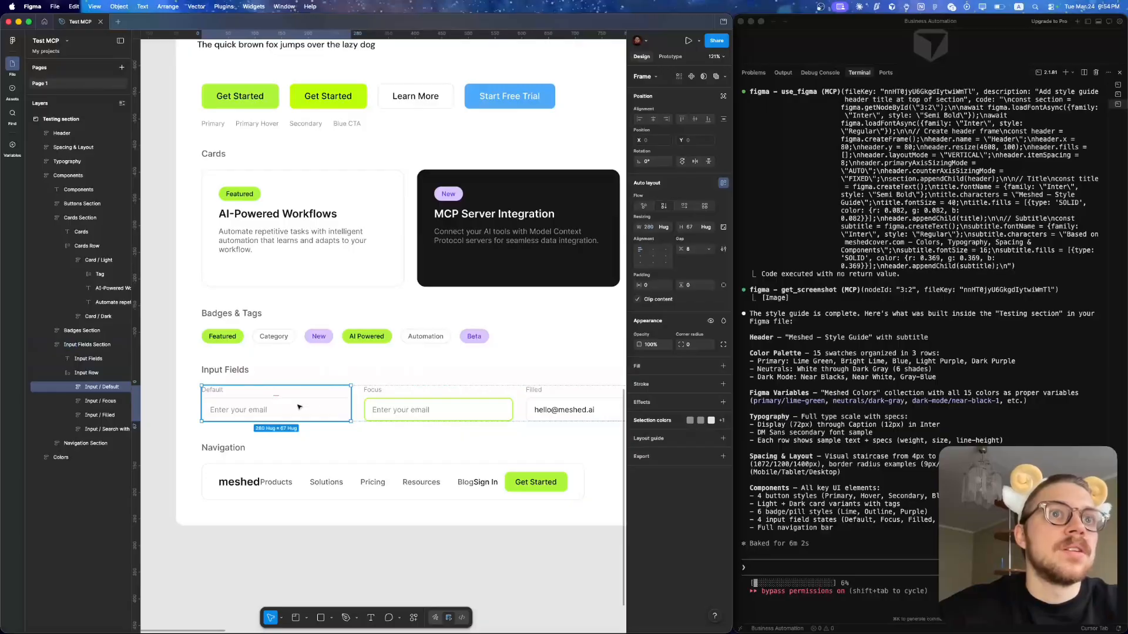
{"action": "double_click", "coordinate": [291, 406]}
{"action": "scroll", "coordinate": [221, 412], "scroll_direction": "up", "scroll_amount": 5}
{"action": "double_click", "coordinate": [282, 406]}
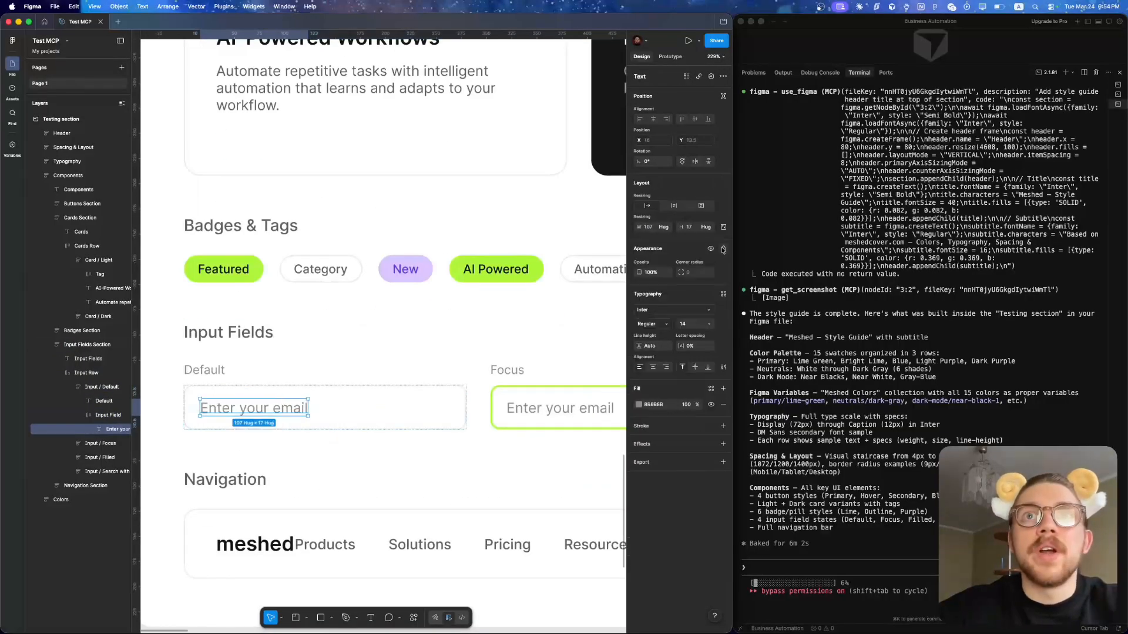
{"action": "left_click", "coordinate": [426, 406]}
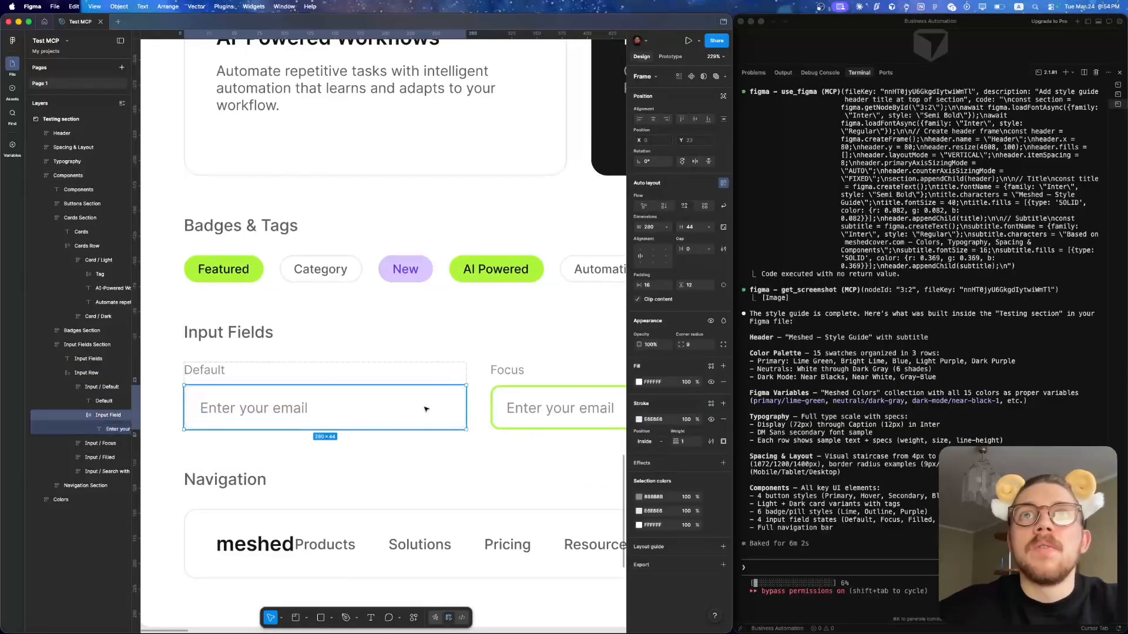
{"action": "left_click", "coordinate": [649, 285]}
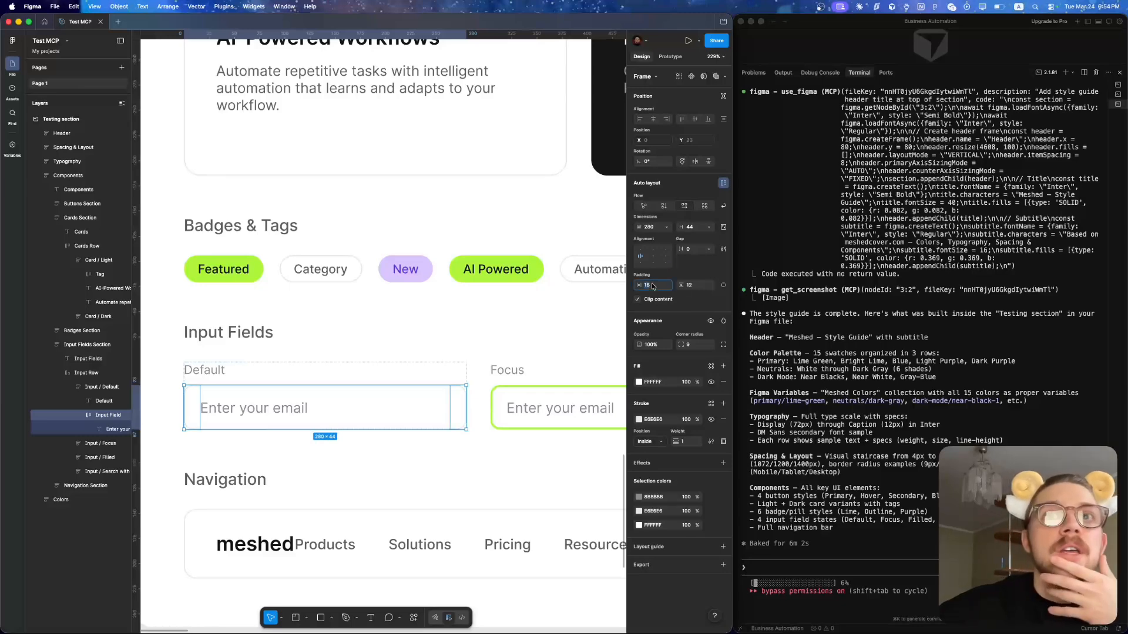
{"action": "left_click", "coordinate": [207, 370]}
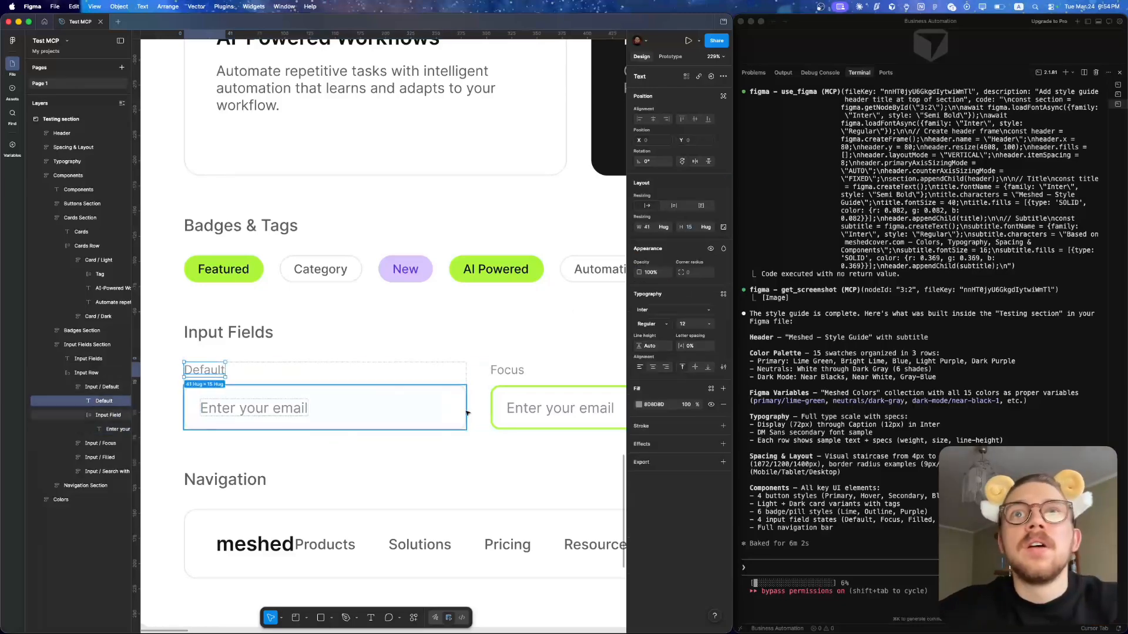
- Inspect the Focus input field's frame and its placeholder text layer
{"action": "left_click", "coordinate": [511, 413]}
{"action": "double_click", "coordinate": [517, 409]}
{"action": "double_click", "coordinate": [520, 406]}
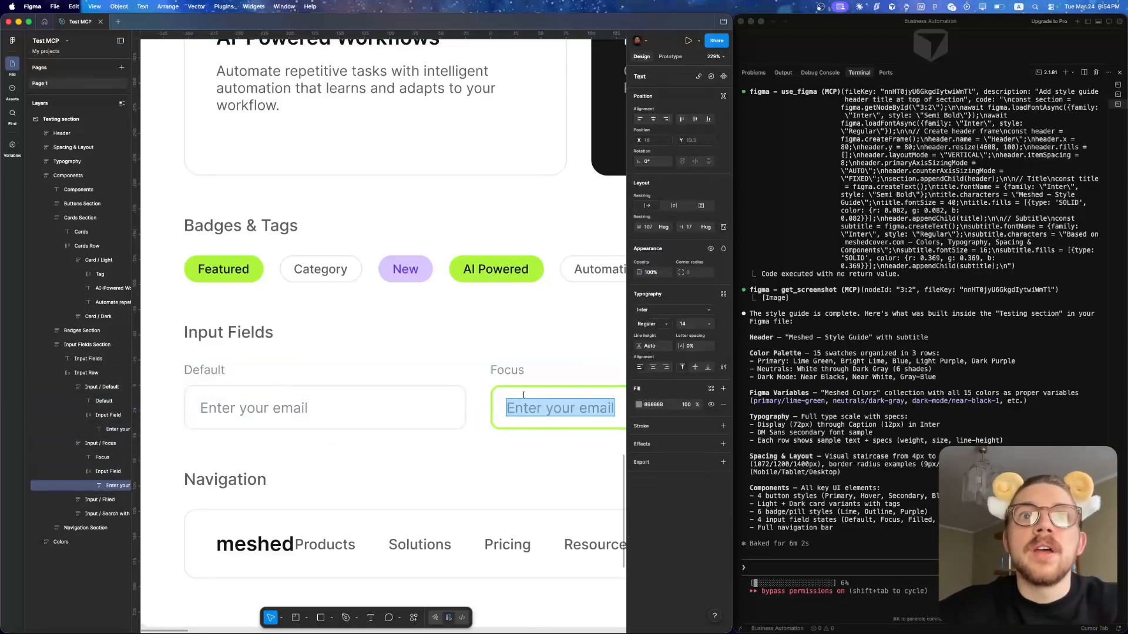
{"action": "key", "text": "Escape"}
{"action": "left_click", "coordinate": [528, 392]}
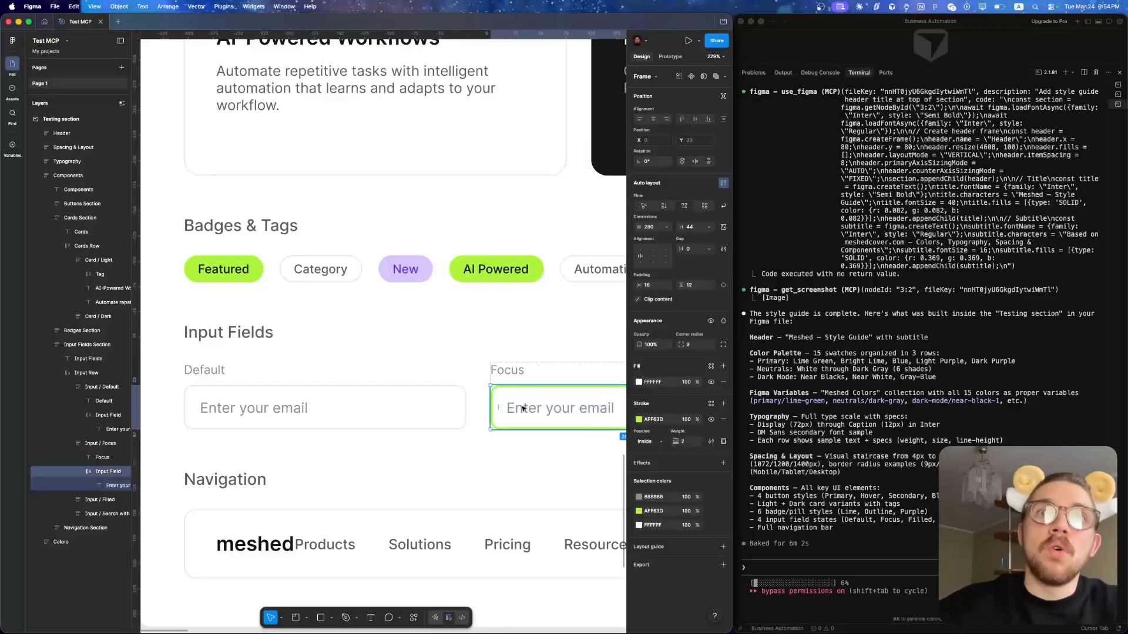
{"action": "double_click", "coordinate": [523, 406]}
{"action": "scroll", "coordinate": [527, 395], "scroll_direction": "down", "scroll_amount": 5}
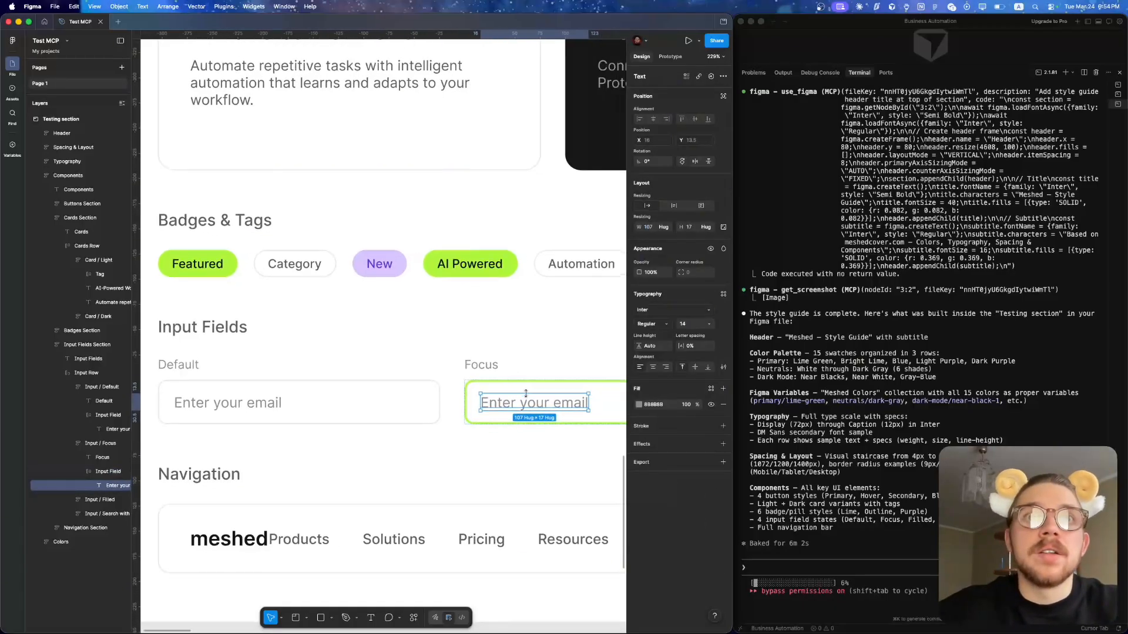
- Check the gap between the logo and links in the Navigation section's Nav Bar, and widen the bar to 1133 px
{"action": "left_click", "coordinate": [421, 452]}
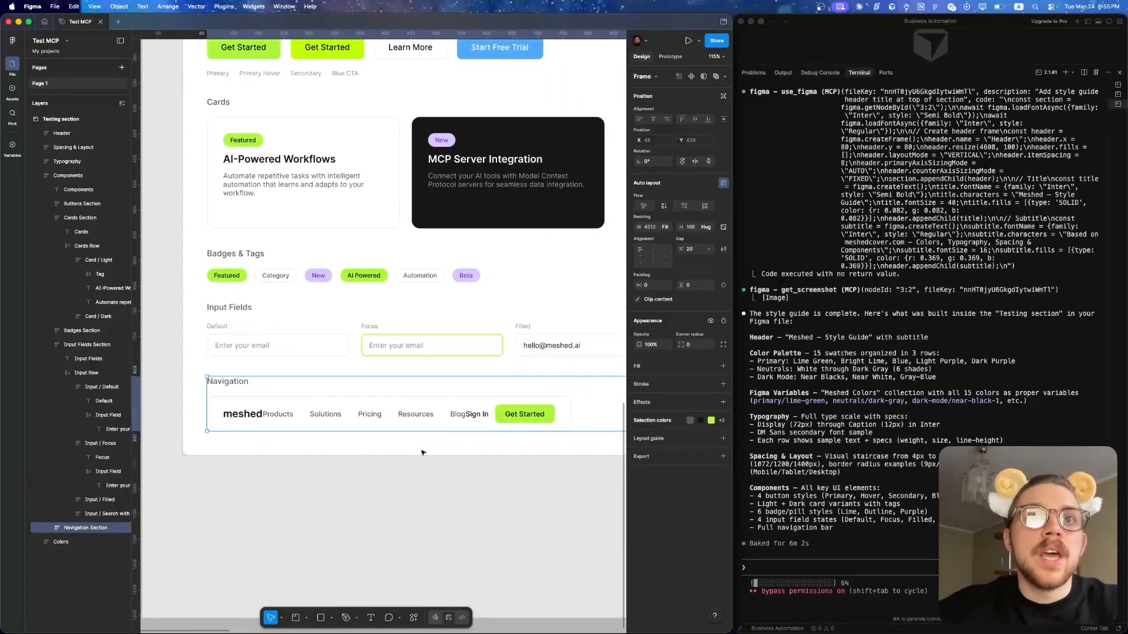
{"action": "left_click", "coordinate": [352, 444]}
{"action": "scroll", "coordinate": [344, 449], "scroll_direction": "up", "scroll_amount": 5}
{"action": "left_click", "coordinate": [297, 413]}
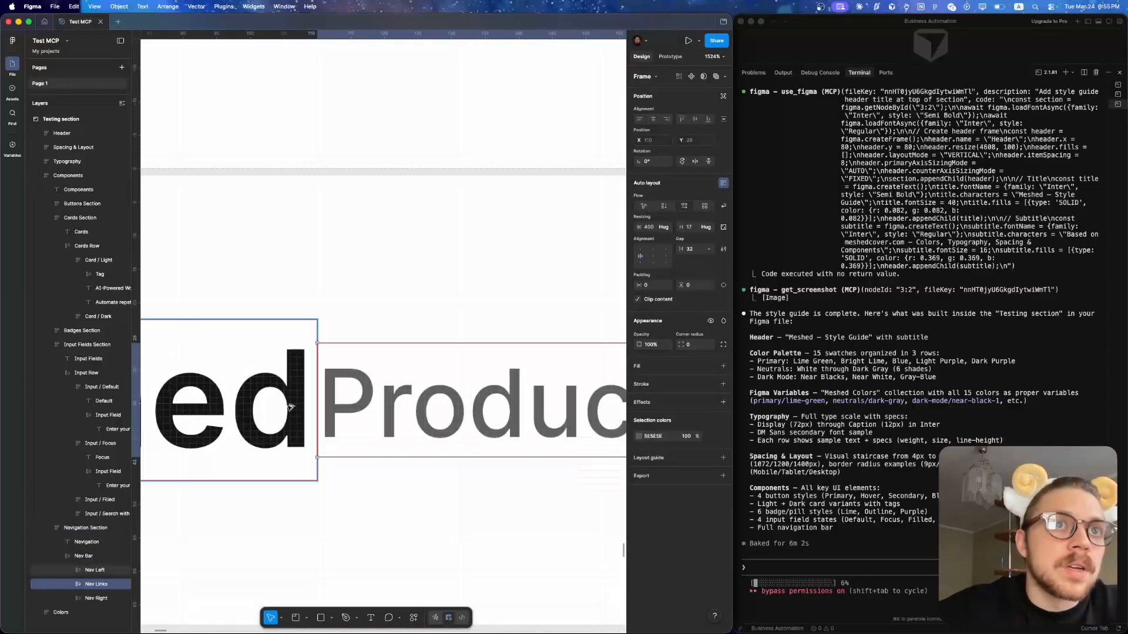
{"action": "scroll", "coordinate": [271, 414], "scroll_direction": "down", "scroll_amount": 6}
{"action": "left_click", "coordinate": [336, 395]}
{"action": "scroll", "coordinate": [336, 395], "scroll_direction": "down", "scroll_amount": 5}
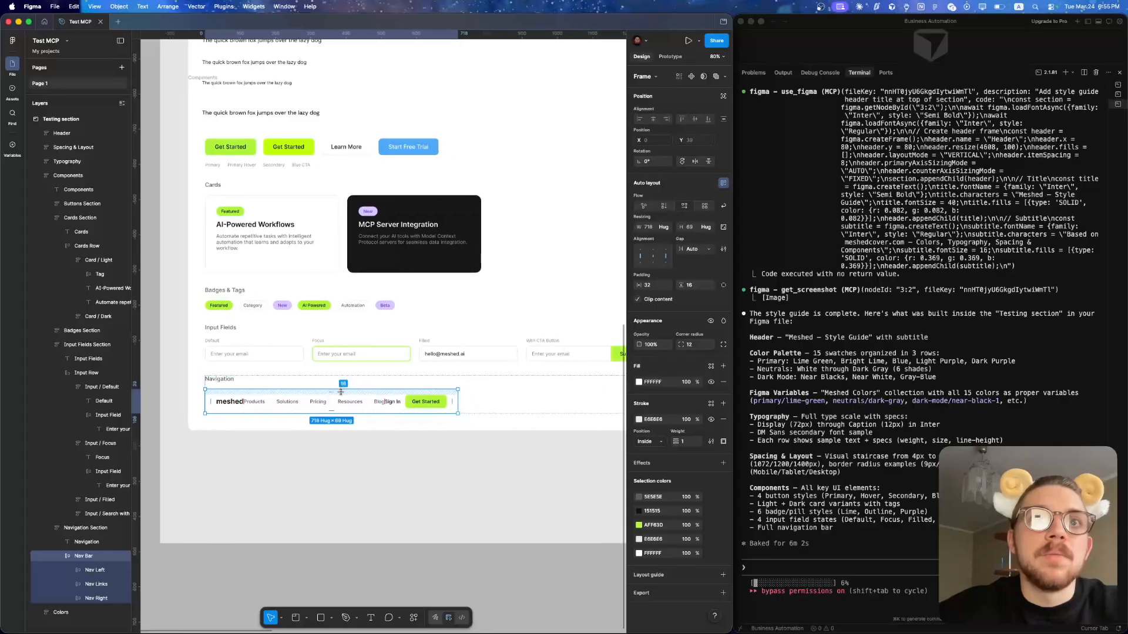
{"action": "left_click_drag", "start_coordinate": [458, 395], "coordinate": [554, 429]}
{"action": "scroll", "coordinate": [446, 384], "scroll_direction": "up", "scroll_amount": 1}
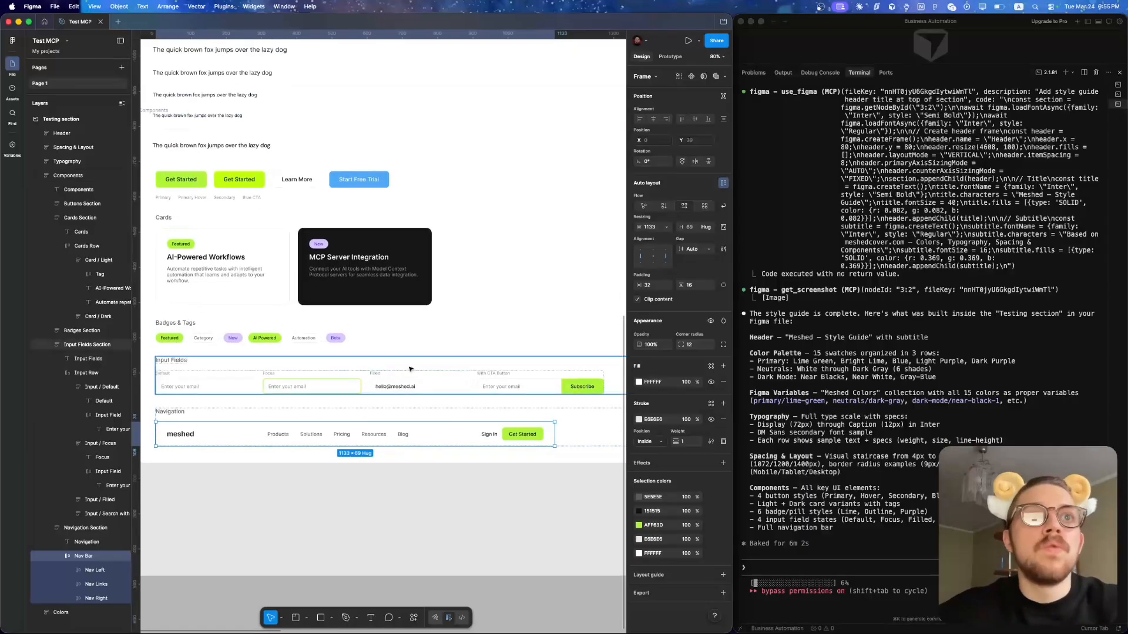
- Duplicate the light card's "AI-Powered Workflows" title text and undo the duplication
{"action": "scroll", "coordinate": [327, 348], "scroll_direction": "down", "scroll_amount": 2}
{"action": "left_click", "coordinate": [325, 348]}
{"action": "double_click", "coordinate": [324, 348]}
{"action": "left_click", "coordinate": [321, 349]}
{"action": "left_click", "coordinate": [307, 339]}
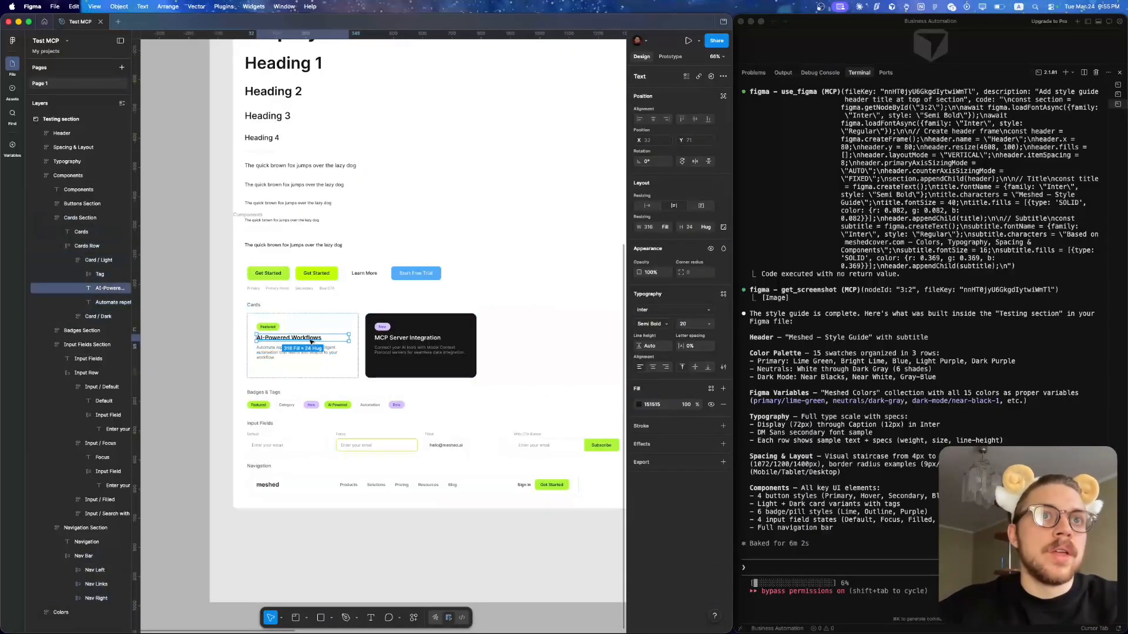
{"action": "key", "text": "super+d"}
{"action": "key", "text": "super+z"}
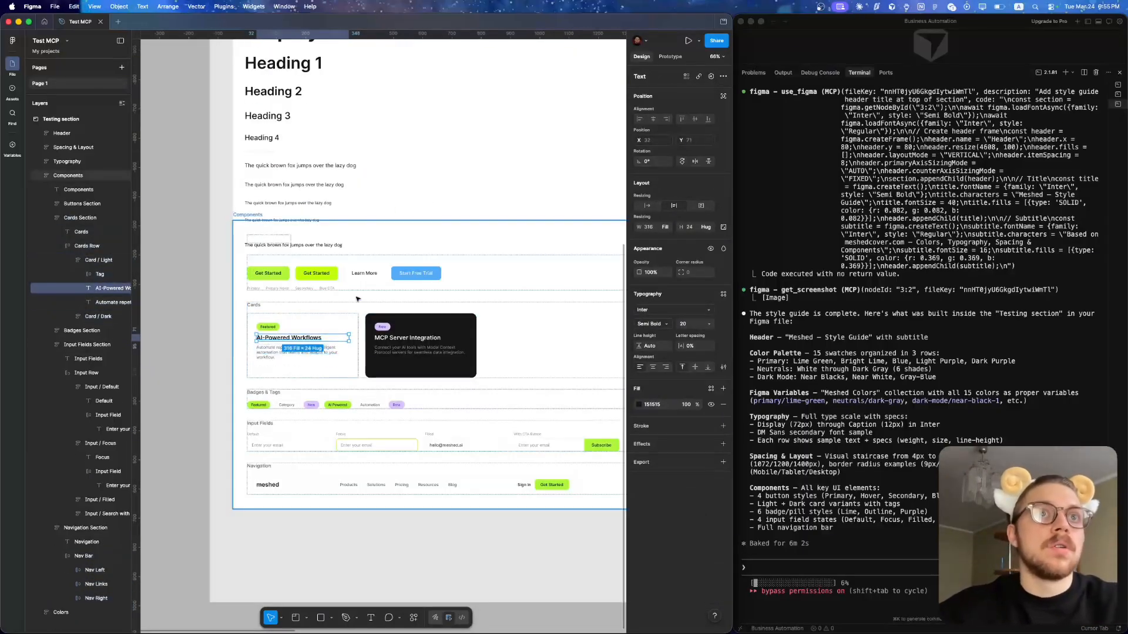
- Inspect the Primary and Primary Hover buttons and the Typography frame with its layers
{"action": "scroll", "coordinate": [276, 306], "scroll_direction": "up", "scroll_amount": 2}
{"action": "scroll", "coordinate": [277, 305], "scroll_direction": "up", "scroll_amount": 5}
{"action": "left_click", "coordinate": [275, 317]}
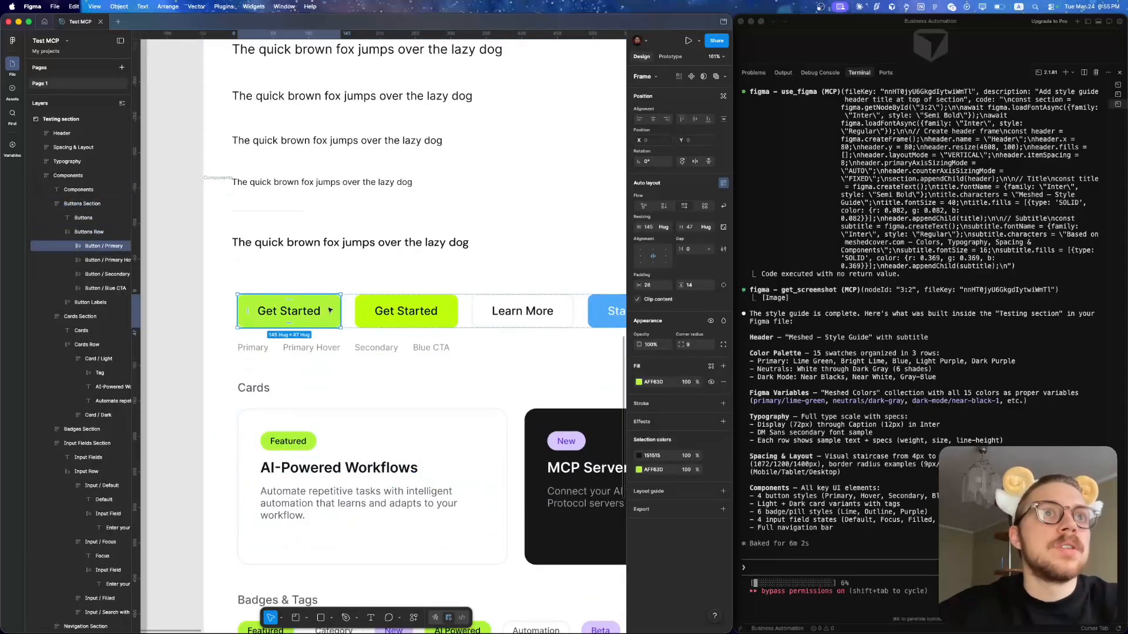
{"action": "left_click", "coordinate": [406, 311]}
{"action": "scroll", "coordinate": [379, 307], "scroll_direction": "down", "scroll_amount": 6}
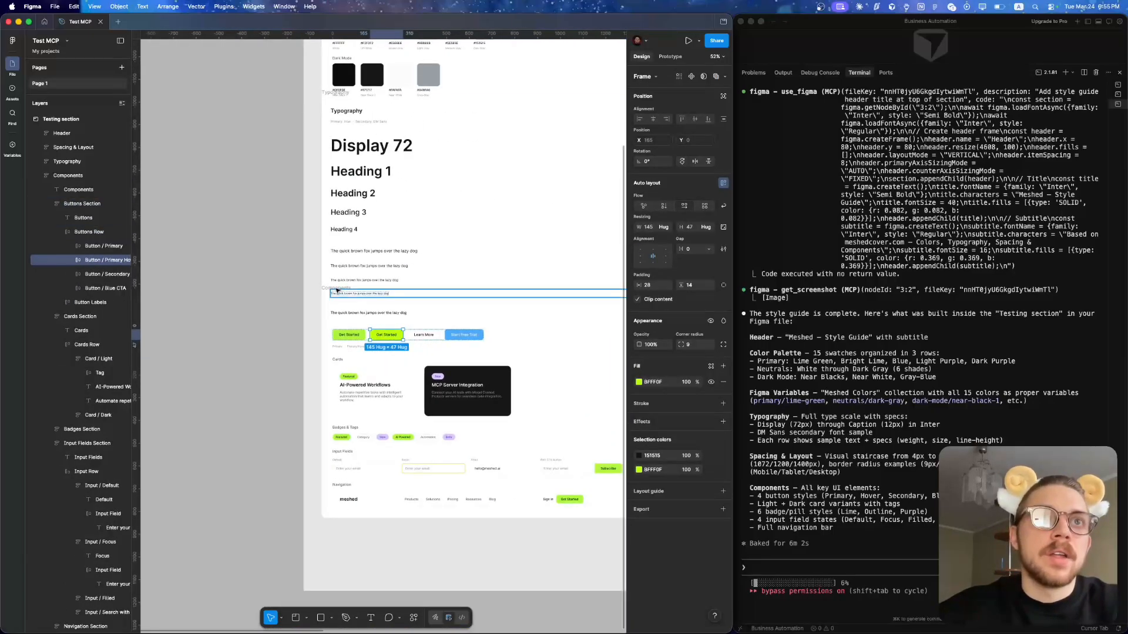
{"action": "left_click", "coordinate": [322, 276]}
{"action": "scroll", "coordinate": [322, 276], "scroll_direction": "down", "scroll_amount": 4}
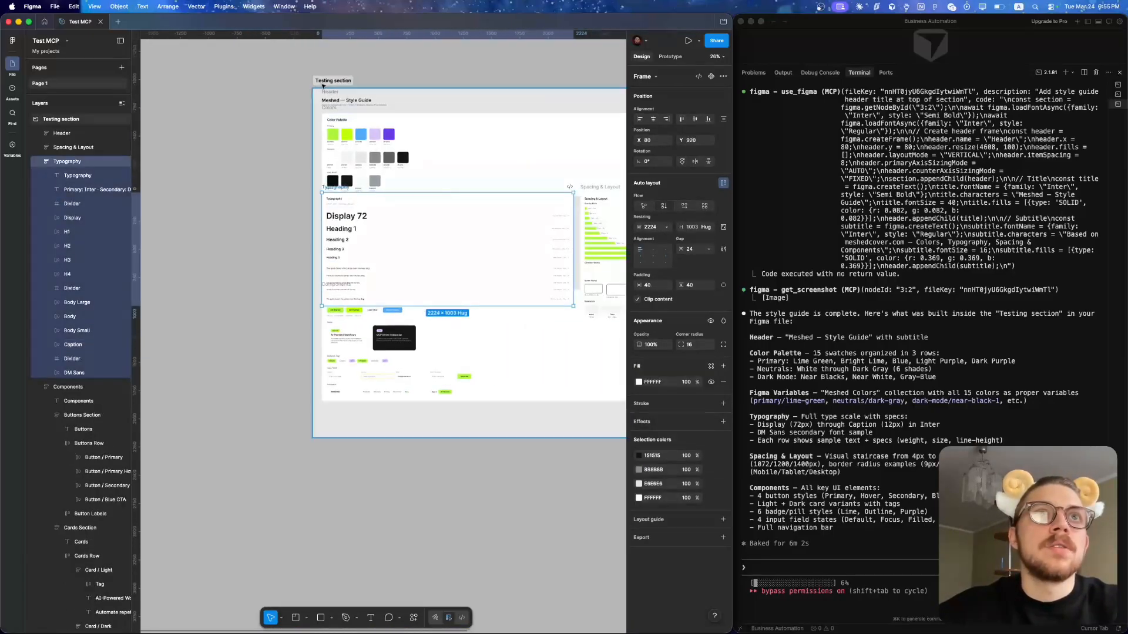
{"action": "left_click", "coordinate": [346, 216]}
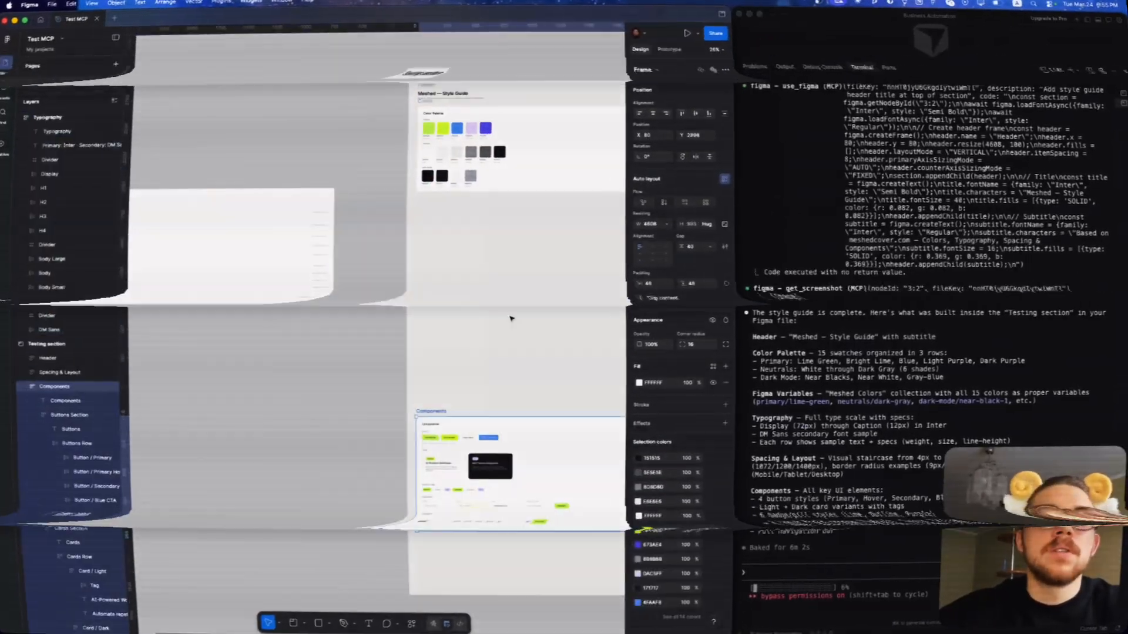
- Inspect the Spacing & Layout frame, checking the 128px spacing bar and the 9px and 16px border radius examples
{"action": "scroll", "coordinate": [396, 264], "scroll_direction": "down", "scroll_amount": 4}
{"action": "left_click_drag", "start_coordinate": [490, 250], "coordinate": [460, 241]}
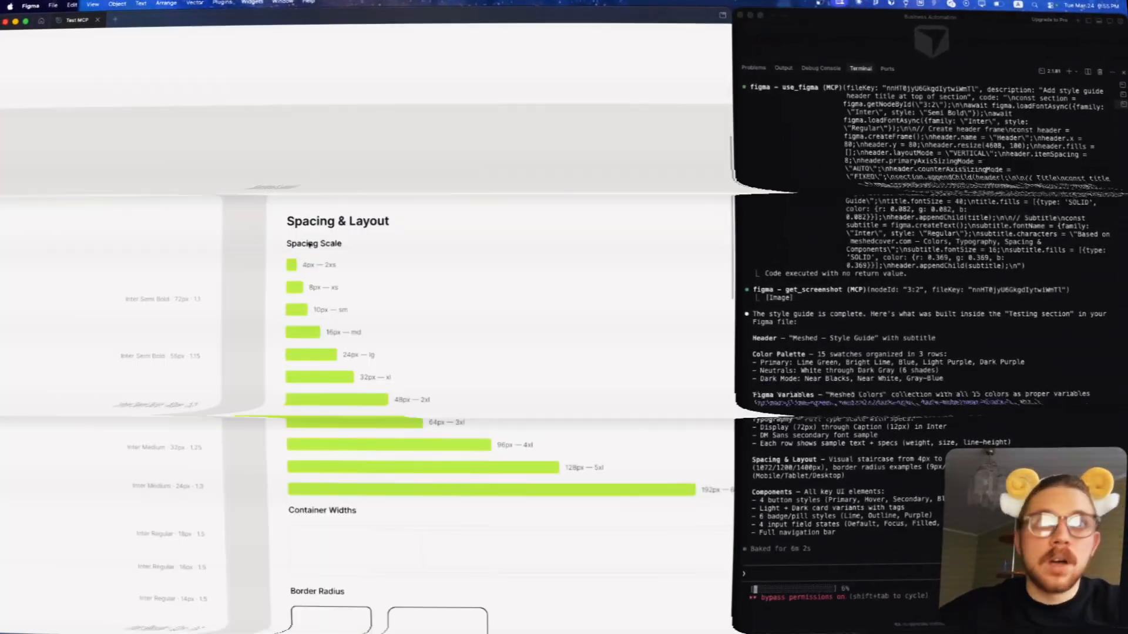
{"action": "left_click", "coordinate": [289, 307]}
{"action": "left_click", "coordinate": [416, 417]}
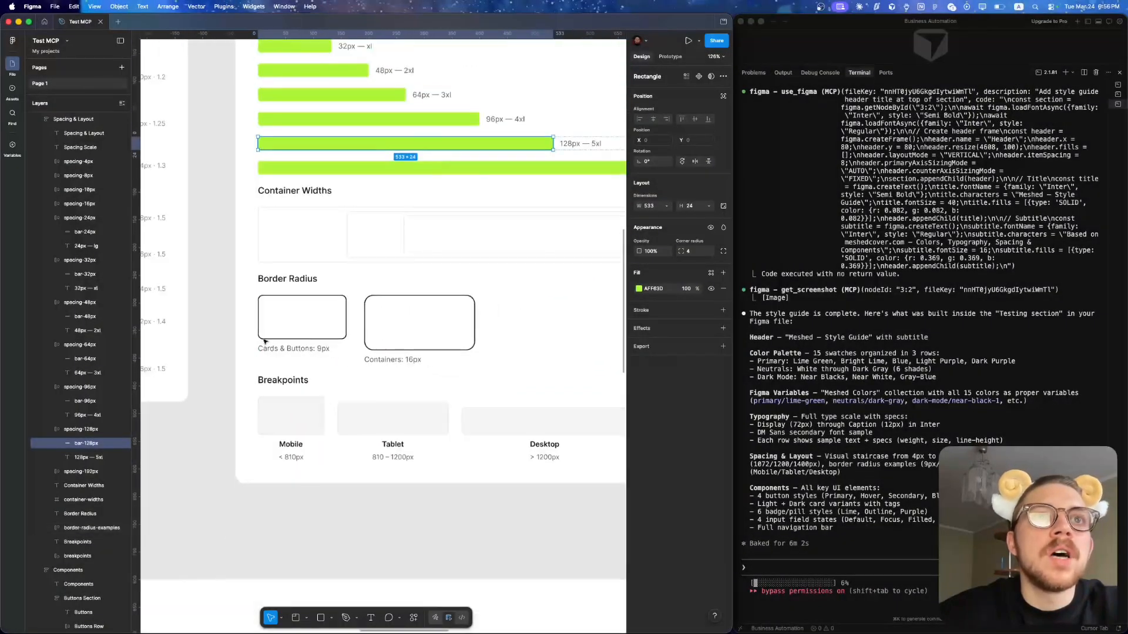
{"action": "left_click", "coordinate": [293, 329]}
{"action": "left_click", "coordinate": [316, 326]}
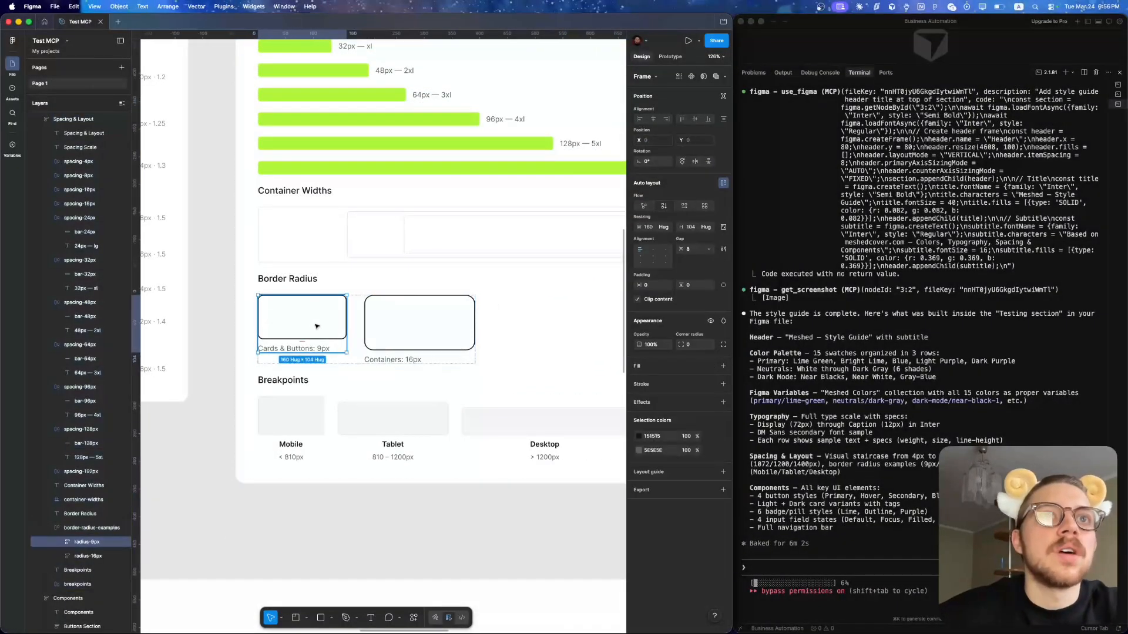
{"action": "left_click", "coordinate": [331, 338]}
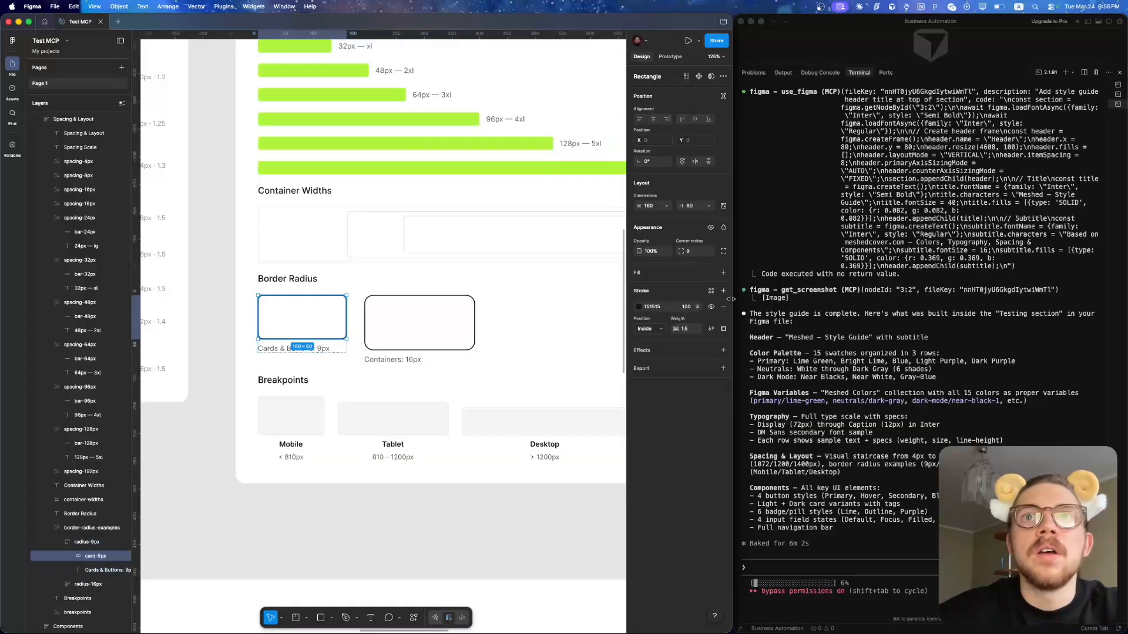
{"action": "left_click", "coordinate": [455, 350]}
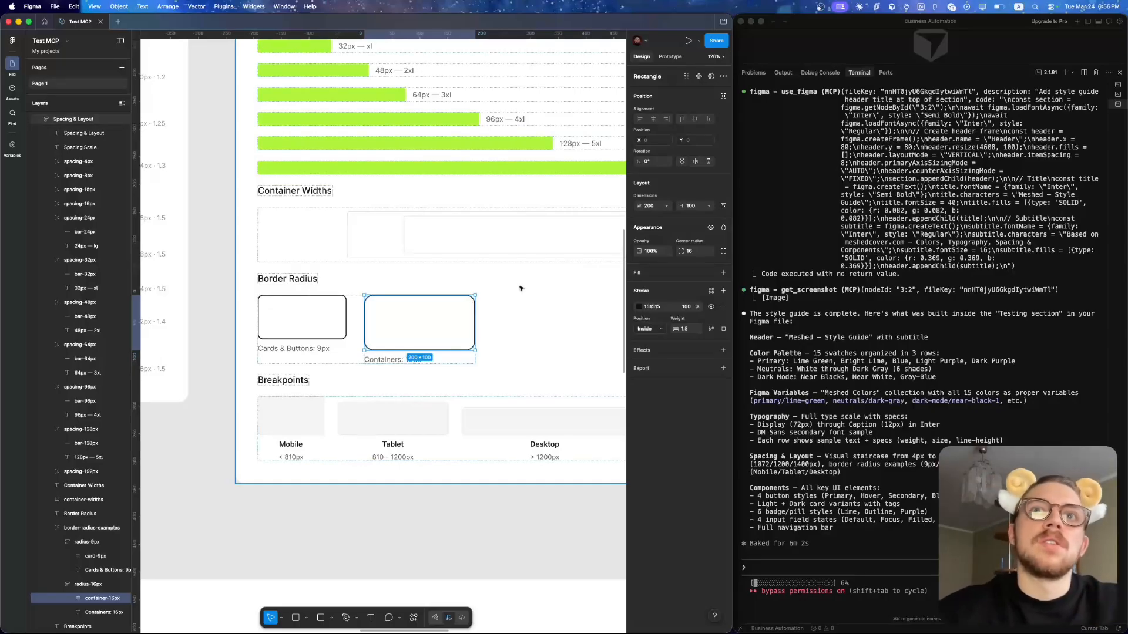
- Ask Claude Code by voice dictation to increase the selected 16px rectangle's corner radius to 24 pixels in the style guide
{"action": "scroll", "coordinate": [520, 289], "scroll_direction": "right", "scroll_amount": 3}
{"action": "scroll", "coordinate": [520, 289], "scroll_direction": "down", "scroll_amount": 1}
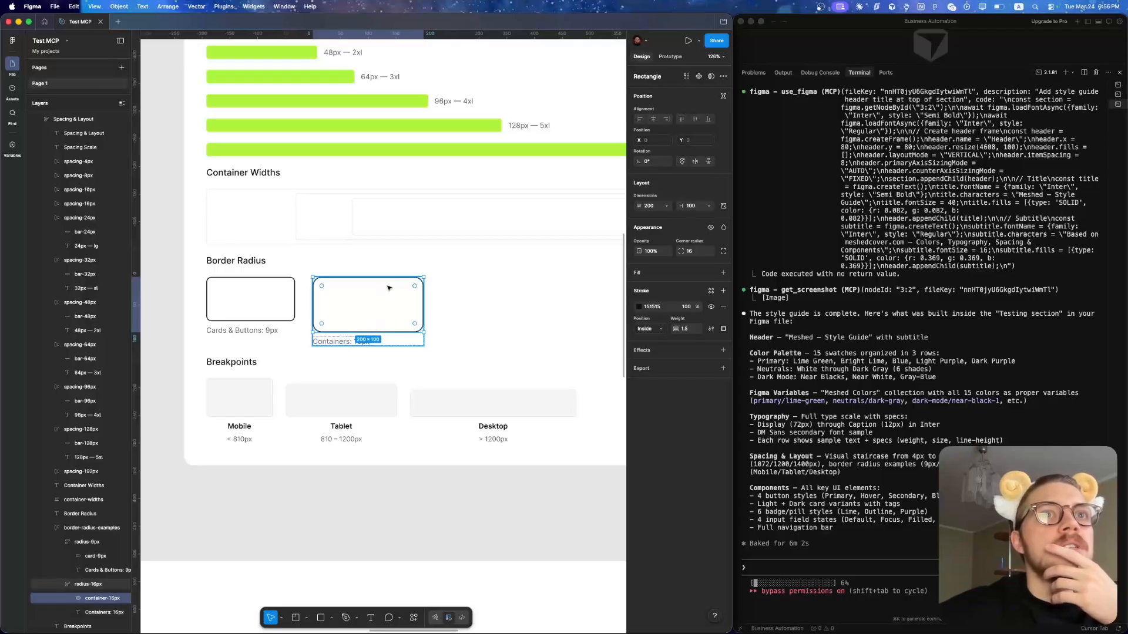
{"action": "left_click", "coordinate": [821, 568]}
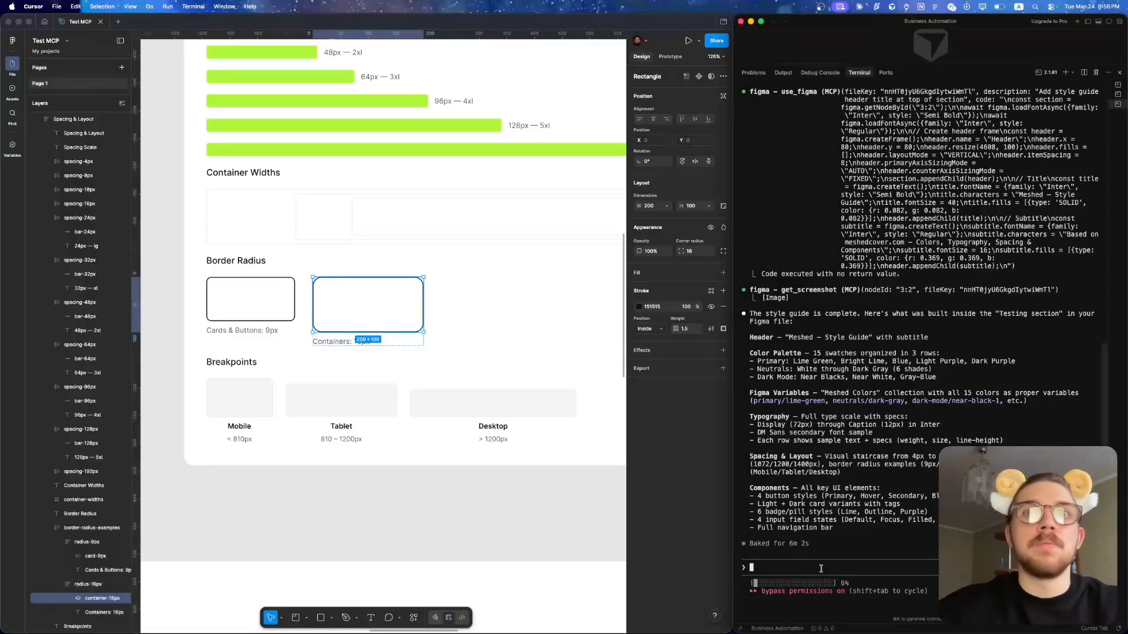
{"action": "key", "text": "alt+space"}
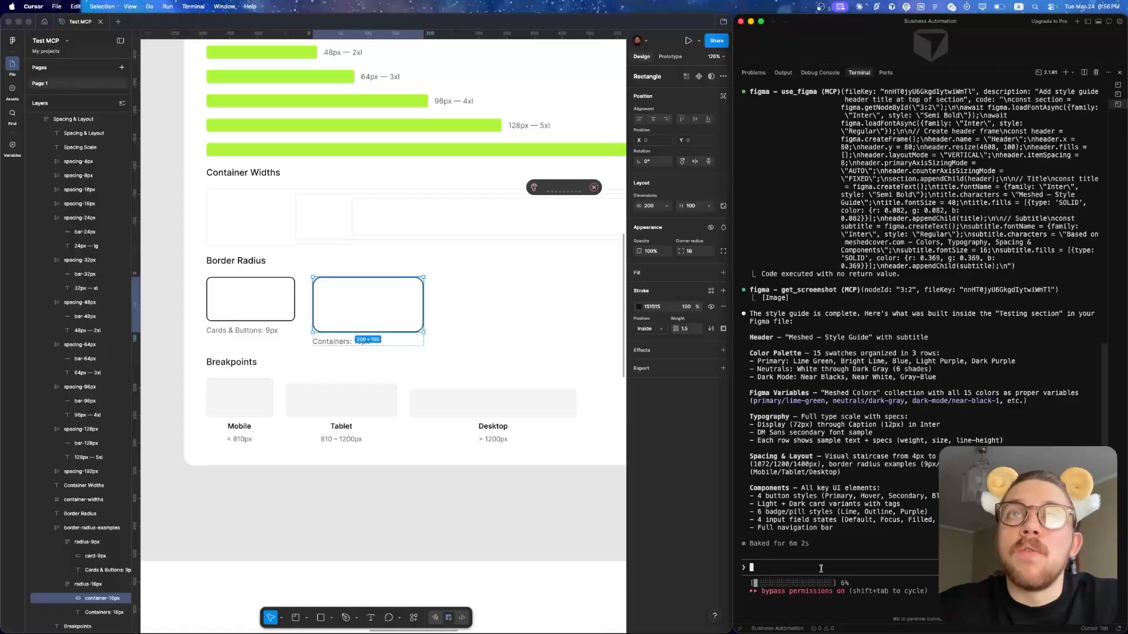
{"action": "key", "text": "alt+space"}
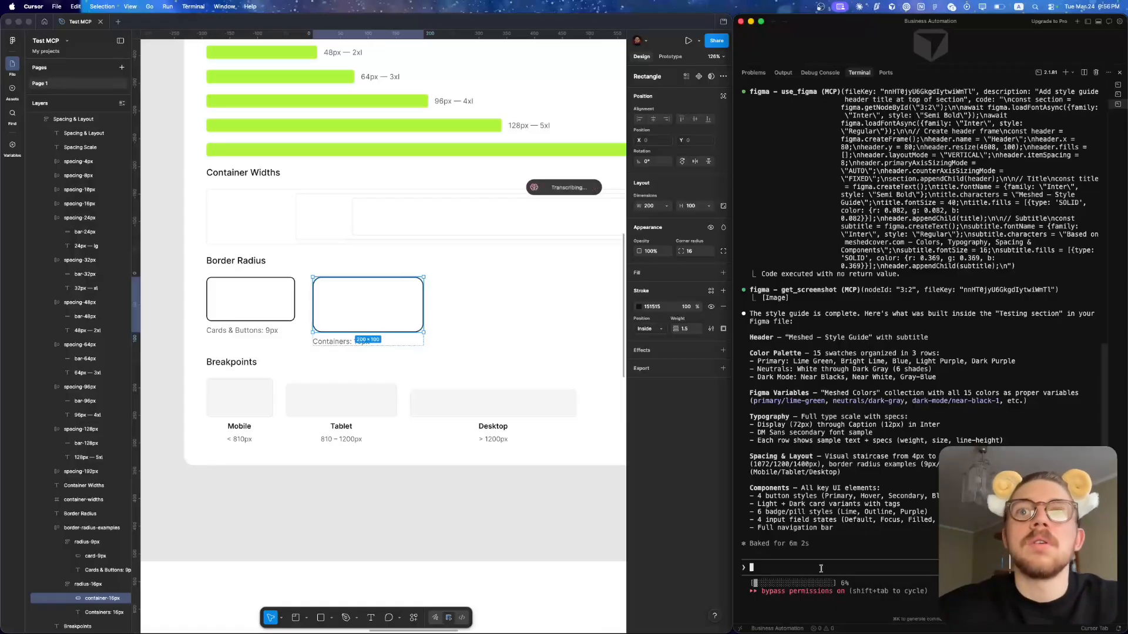
{"action": "key", "text": "Return"}
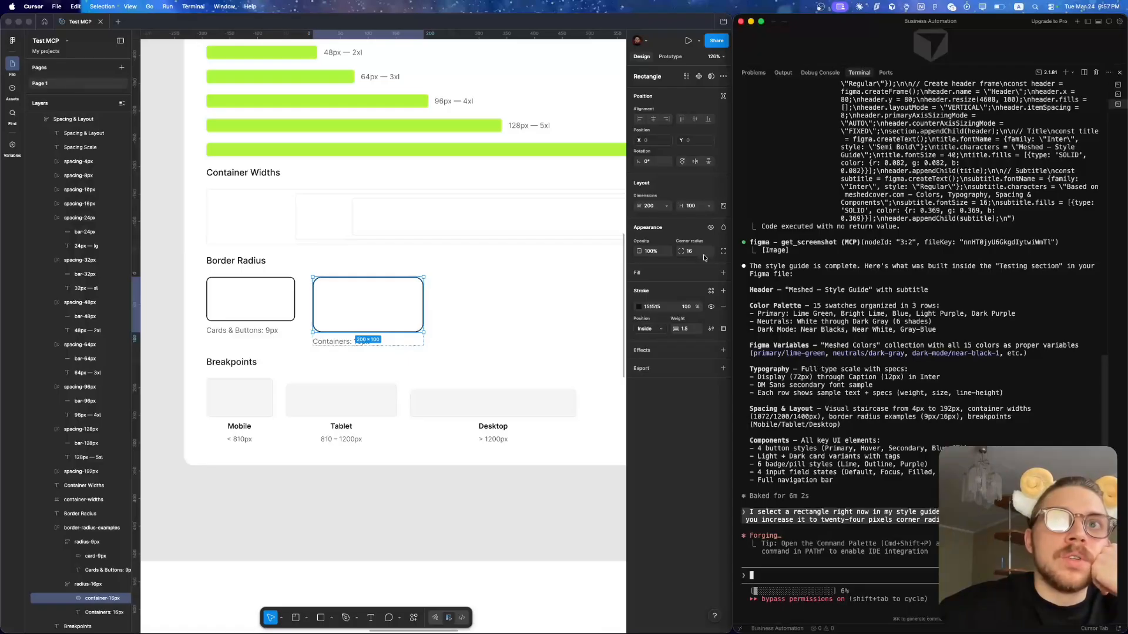
- Inspect the radius-16px frame and its container-16px rectangle to check the corner radius, and select the radius-9px frame
{"action": "left_click", "coordinate": [515, 276]}
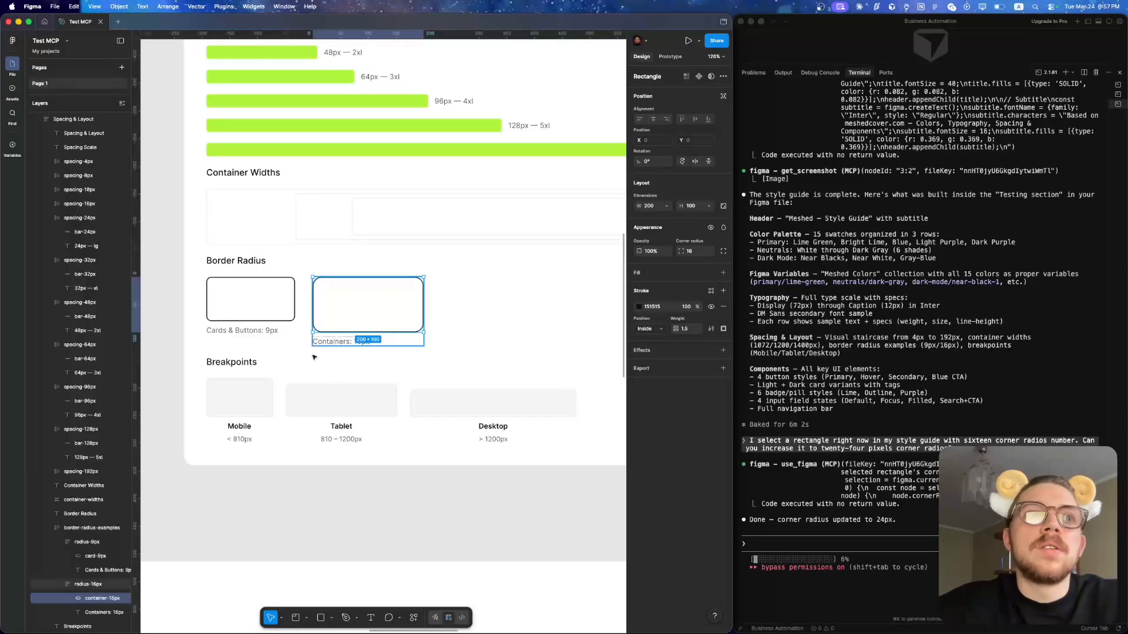
{"action": "left_click", "coordinate": [82, 588]}
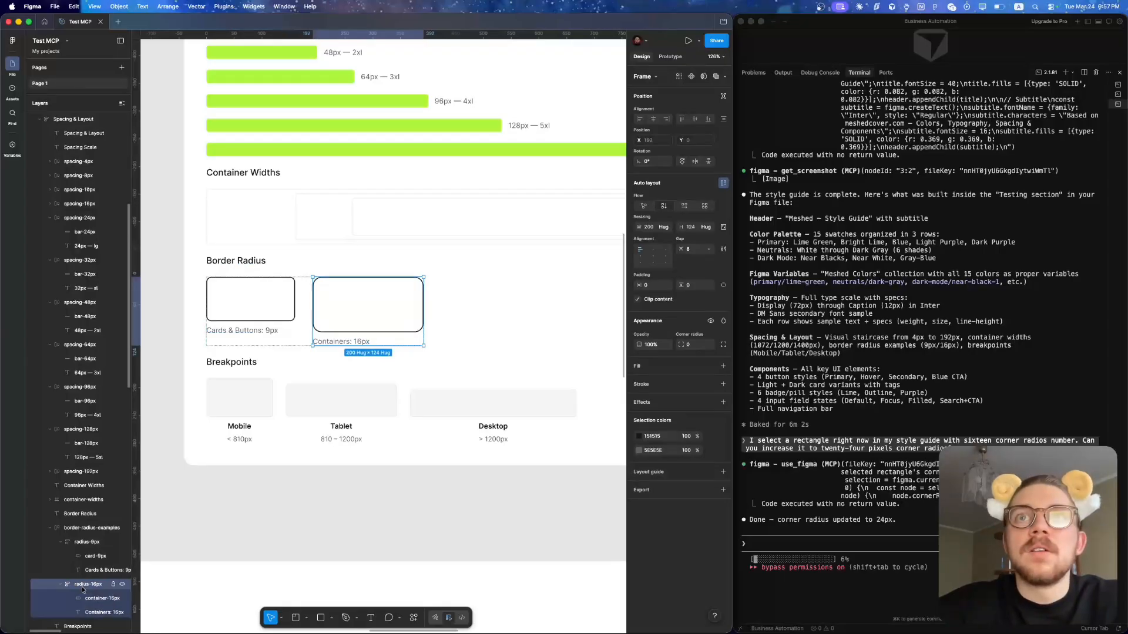
{"action": "left_click", "coordinate": [82, 602]}
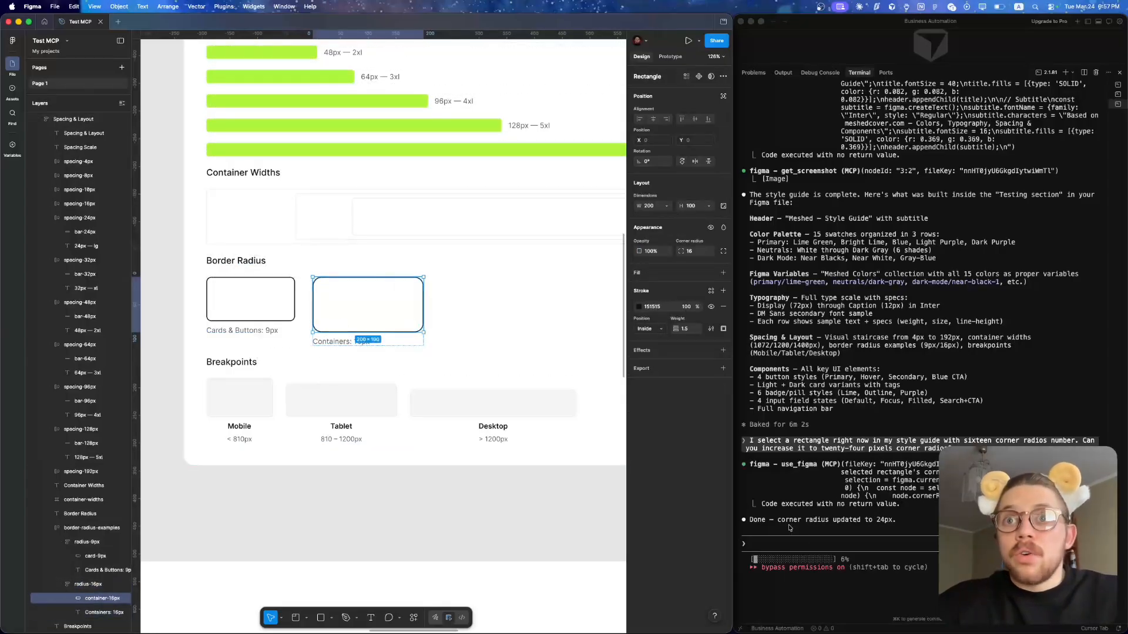
{"action": "left_click", "coordinate": [406, 320]}
{"action": "scroll", "coordinate": [411, 324], "scroll_direction": "down", "scroll_amount": 5}
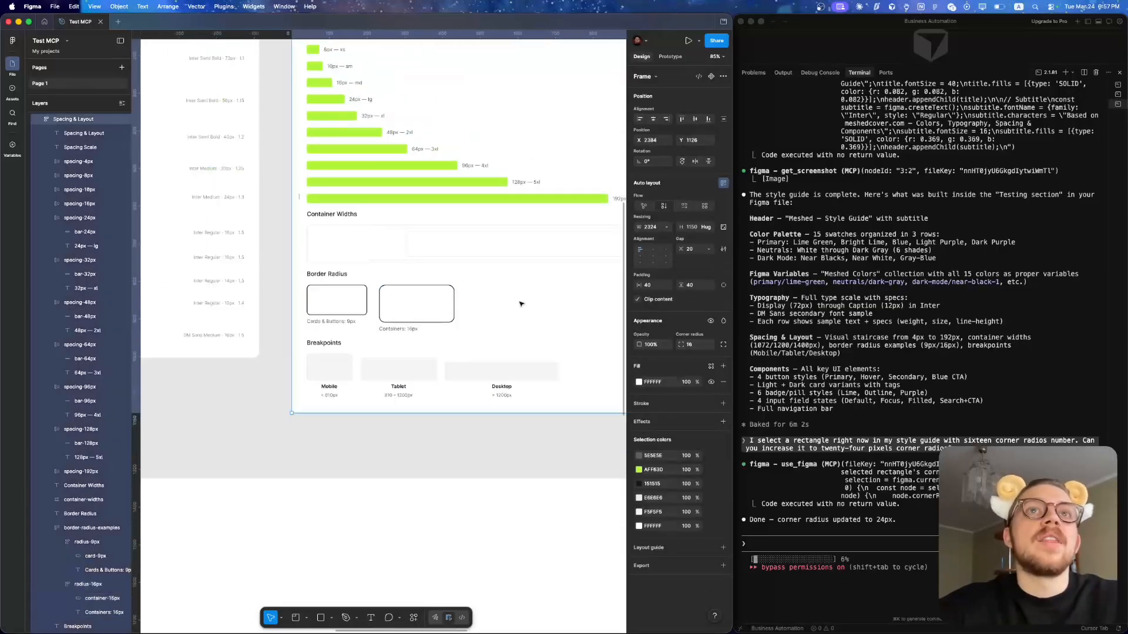
{"action": "left_click", "coordinate": [410, 324]}
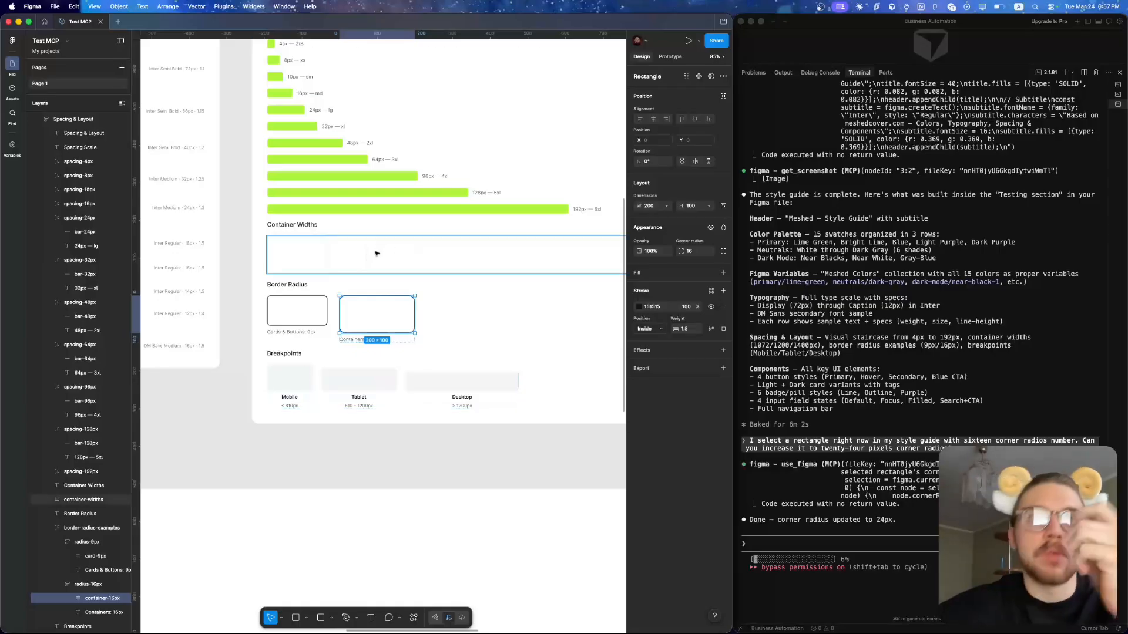
{"action": "left_click", "coordinate": [87, 541]}
{"action": "left_click", "coordinate": [802, 538]}
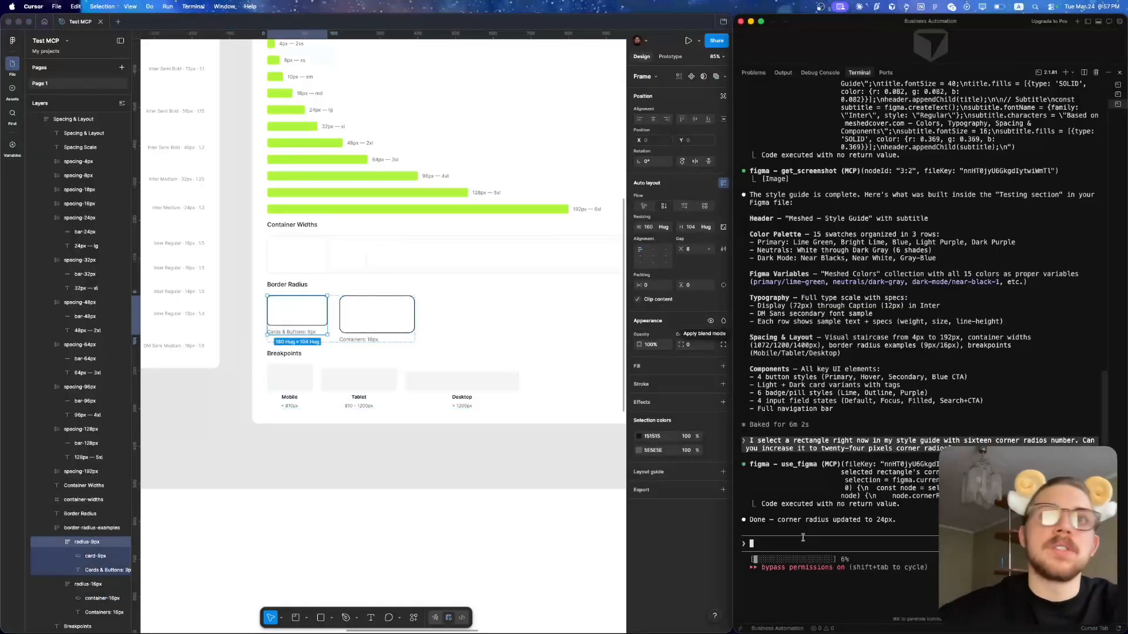
- Inspect the fills of the Lime Green, Bright Lime, Light Purple and Blue swatches in the Color Palette's Primary row
{"action": "left_click", "coordinate": [481, 331]}
{"action": "scroll", "coordinate": [481, 331], "scroll_direction": "down", "scroll_amount": 5}
{"action": "scroll", "coordinate": [482, 331], "scroll_direction": "left", "scroll_amount": 2}
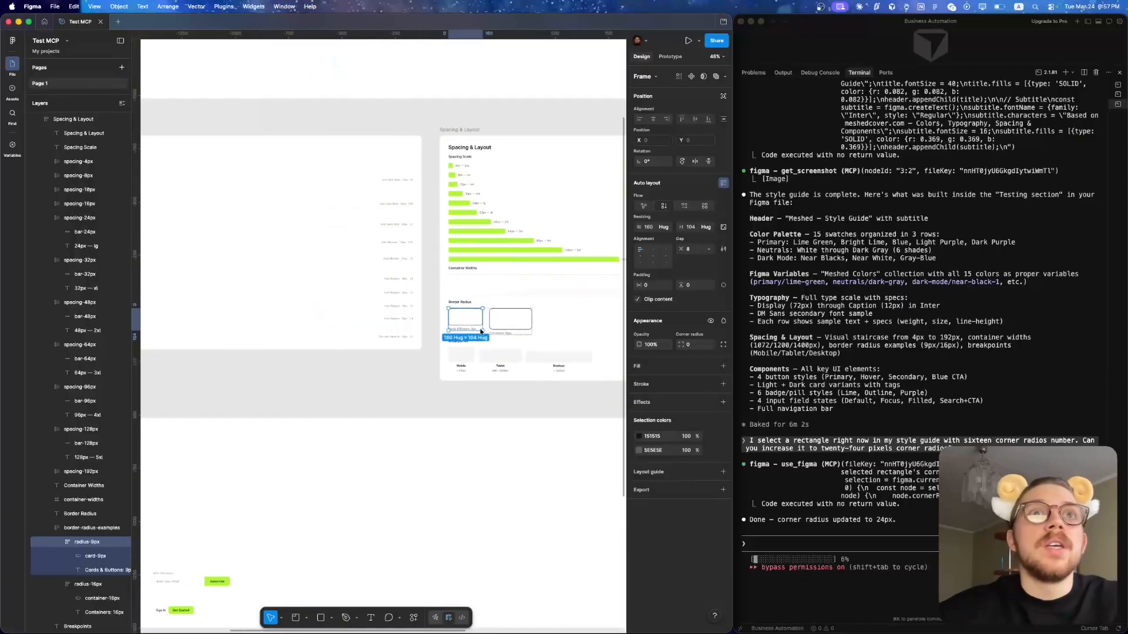
{"action": "scroll", "coordinate": [481, 332], "scroll_direction": "left", "scroll_amount": 5}
{"action": "scroll", "coordinate": [481, 332], "scroll_direction": "down", "scroll_amount": 4}
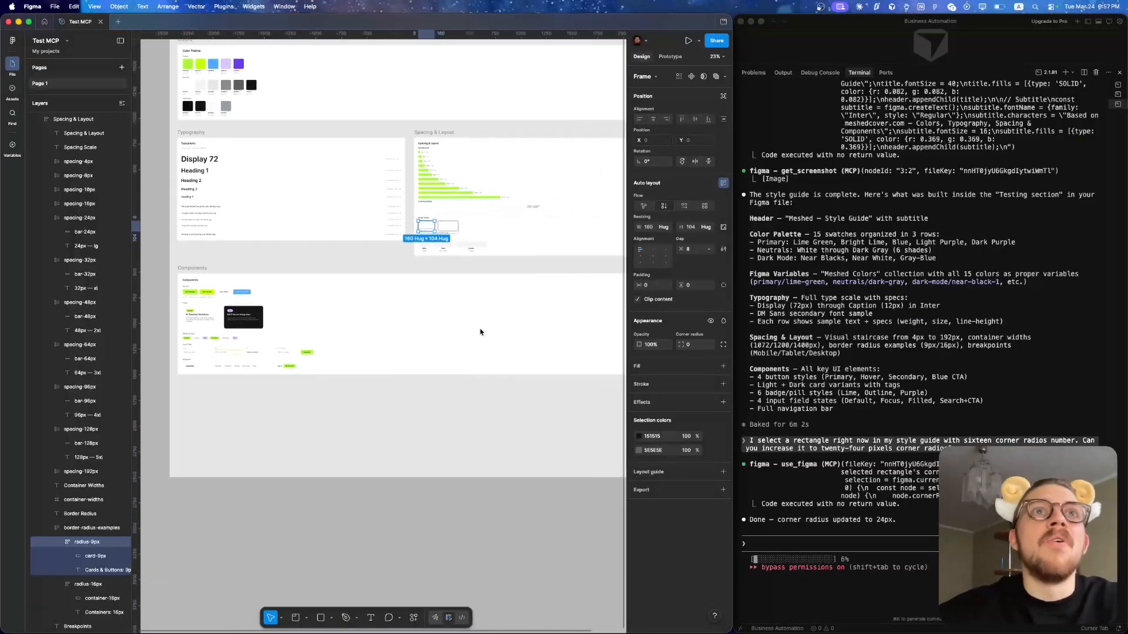
{"action": "scroll", "coordinate": [481, 331], "scroll_direction": "left", "scroll_amount": 3}
{"action": "scroll", "coordinate": [264, 326], "scroll_direction": "up", "scroll_amount": 10}
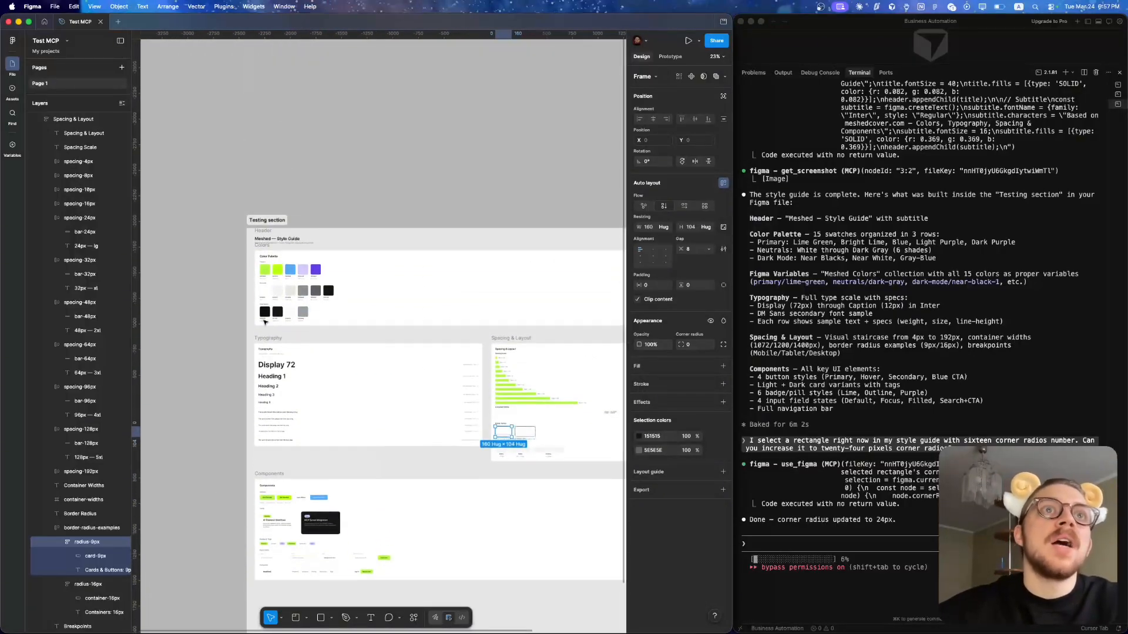
{"action": "left_click", "coordinate": [249, 268], "text": "super"}
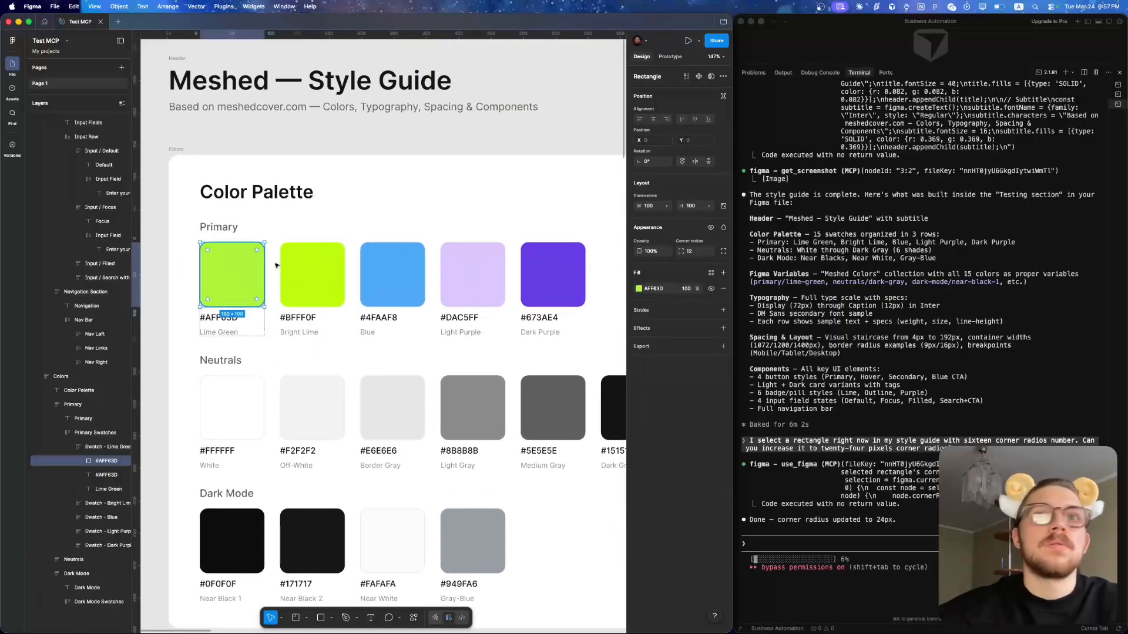
{"action": "left_click", "coordinate": [323, 267], "text": "super"}
{"action": "left_click", "coordinate": [469, 262], "text": "super"}
{"action": "left_click", "coordinate": [397, 274], "text": "super"}
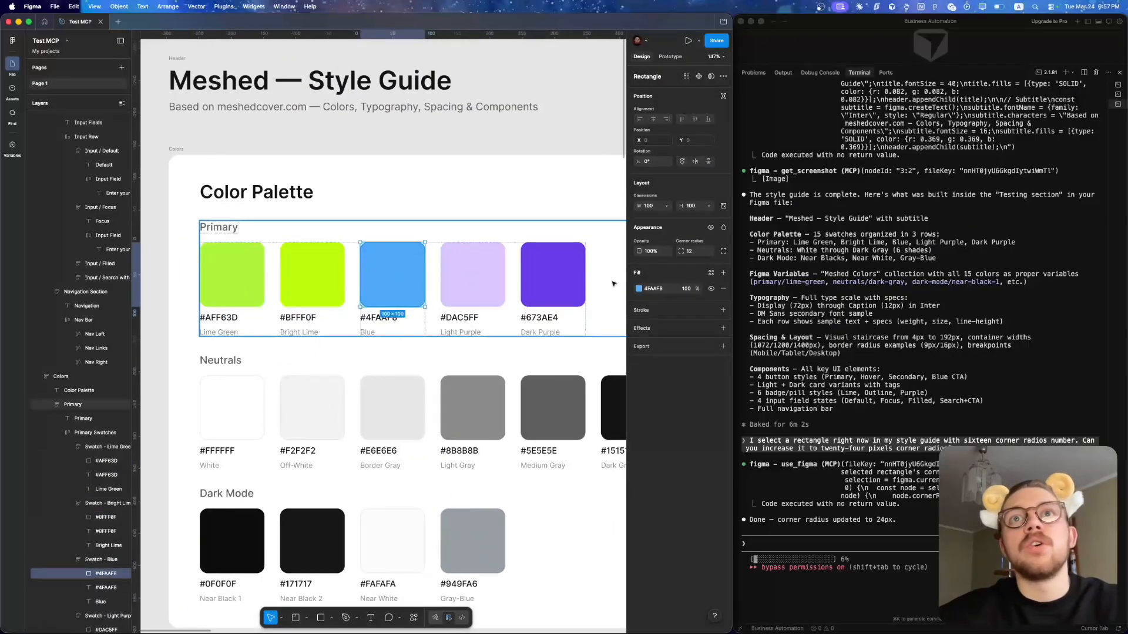
- Check the Blue swatch's fill and the Meshed Colors variable collection, and return to the Colors frame on the canvas
{"action": "left_click", "coordinate": [638, 288]}
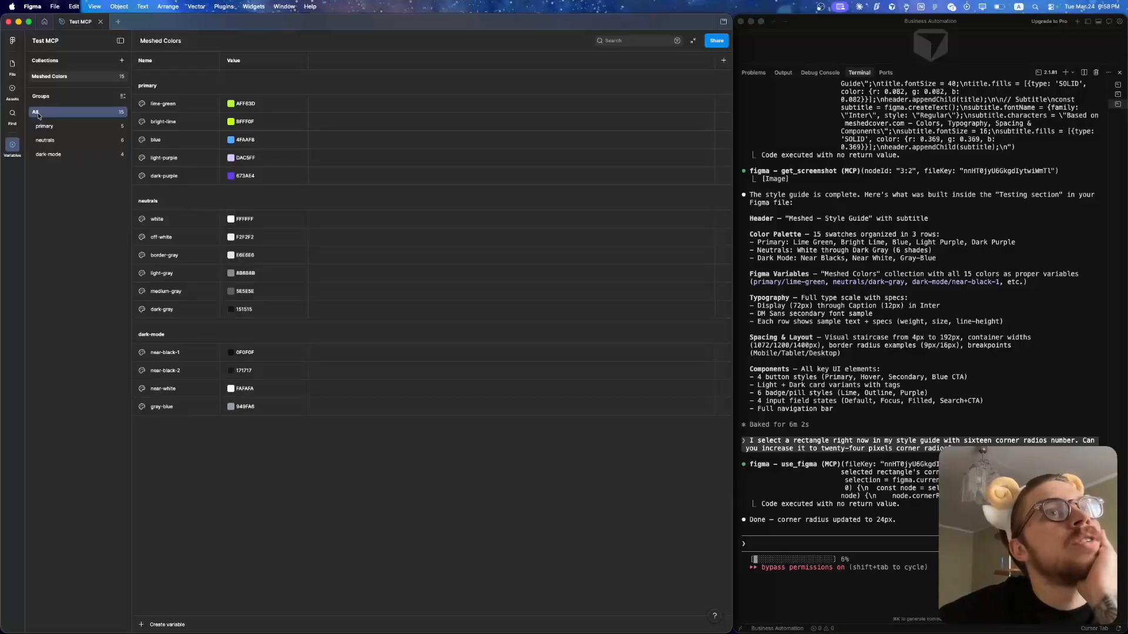
{"action": "left_click", "coordinate": [12, 64]}
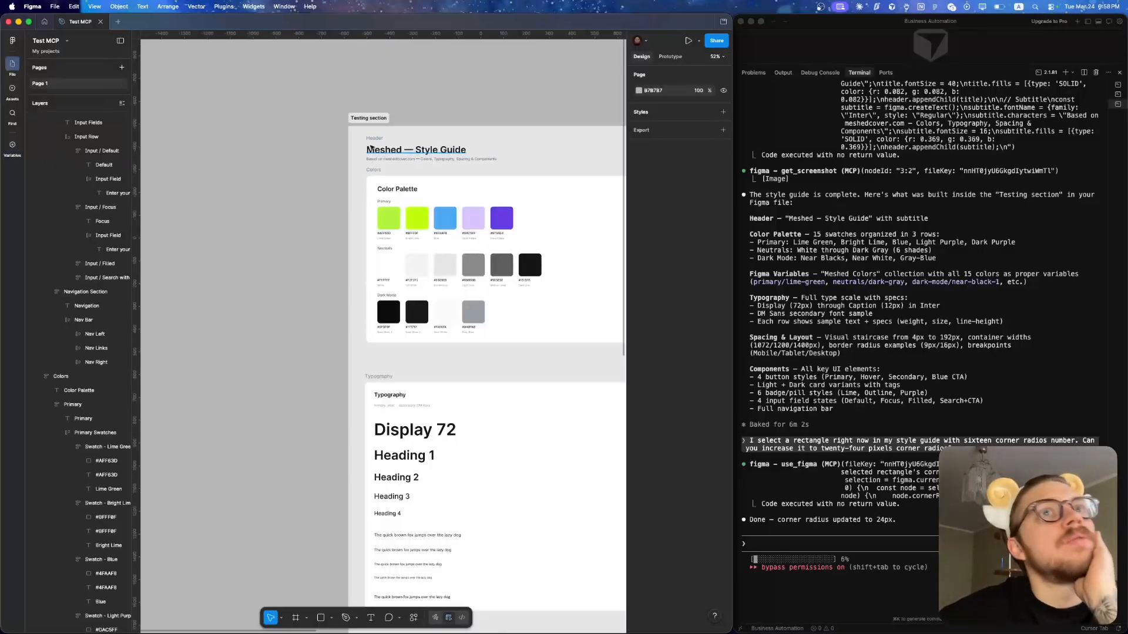
{"action": "double_click", "coordinate": [386, 215]}
{"action": "left_click", "coordinate": [250, 331]}
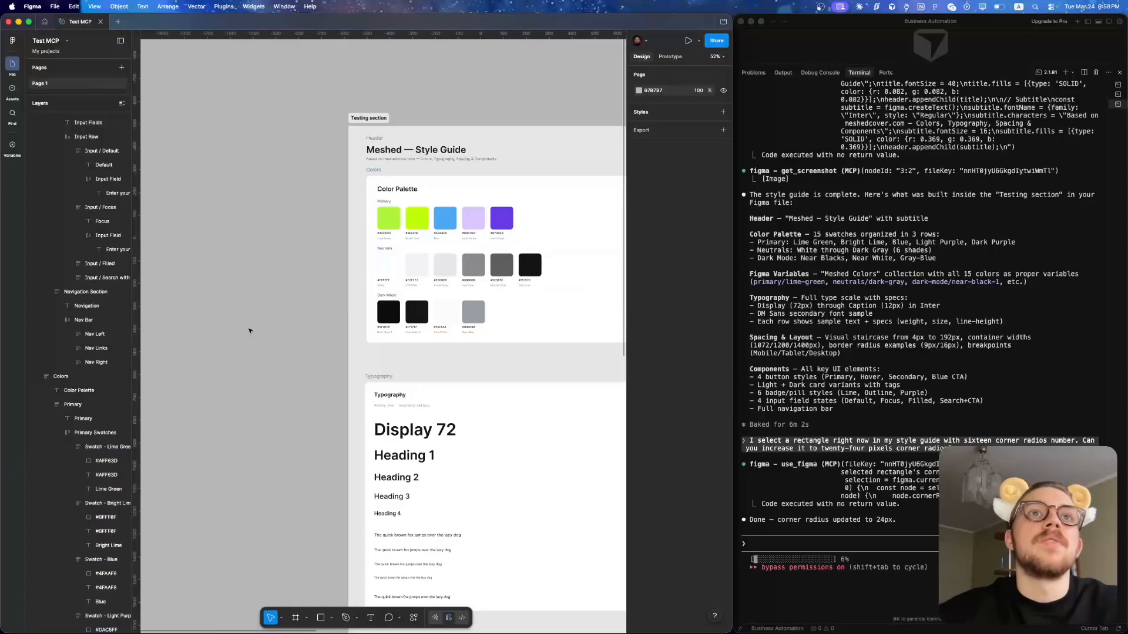
{"action": "left_click", "coordinate": [391, 218]}
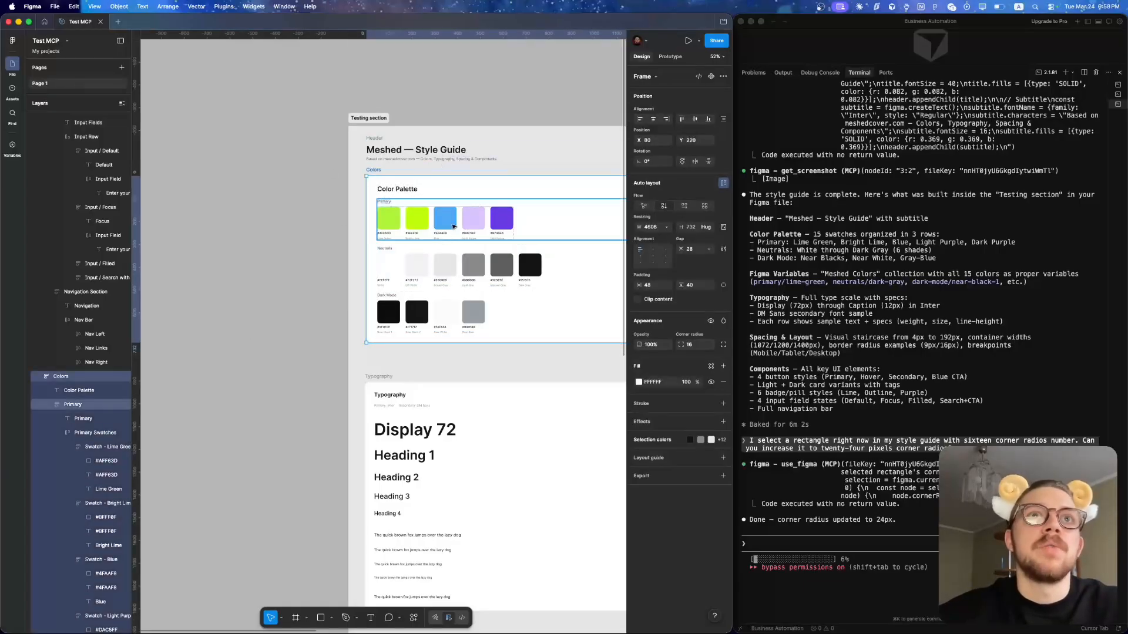
{"action": "left_click", "coordinate": [393, 218], "text": "super"}
{"action": "scroll", "coordinate": [426, 233], "scroll_direction": "up", "scroll_amount": 3}
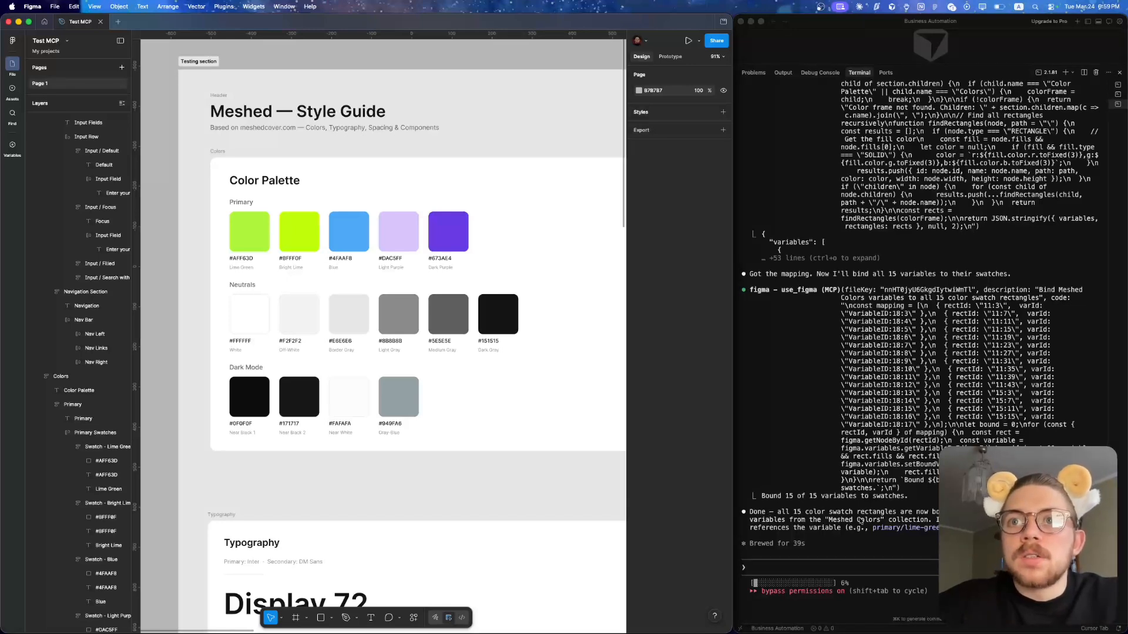
- Check the variable bindings of the five Primary swatches and the Dark Gray swatch, and clear the selection
{"action": "left_click", "coordinate": [250, 232], "text": "super"}
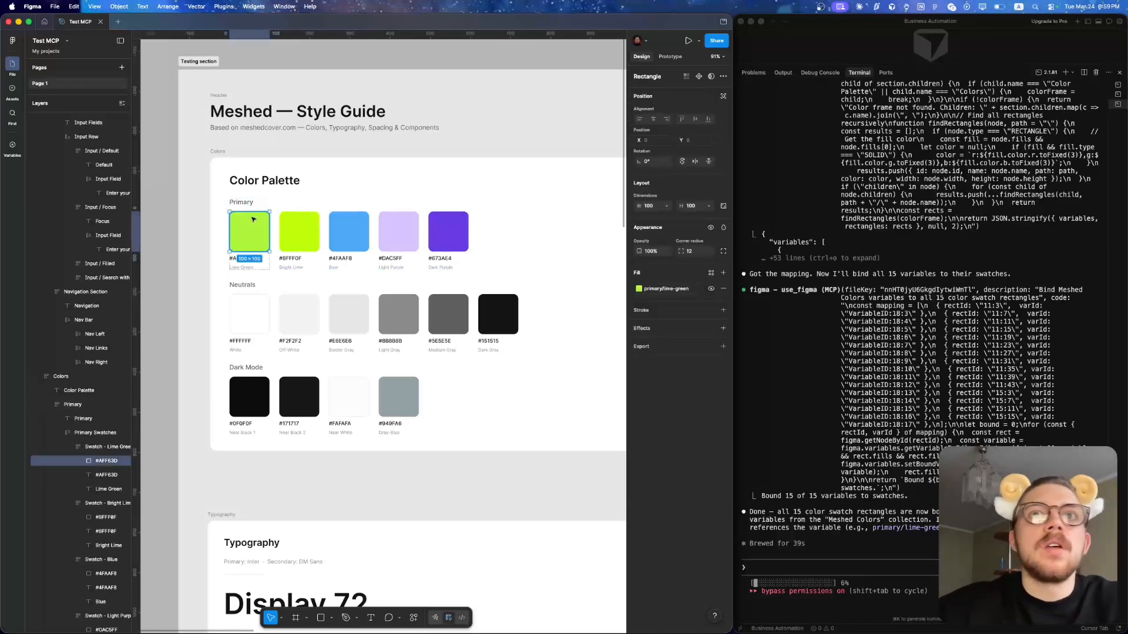
{"action": "left_click", "coordinate": [299, 232], "text": "super"}
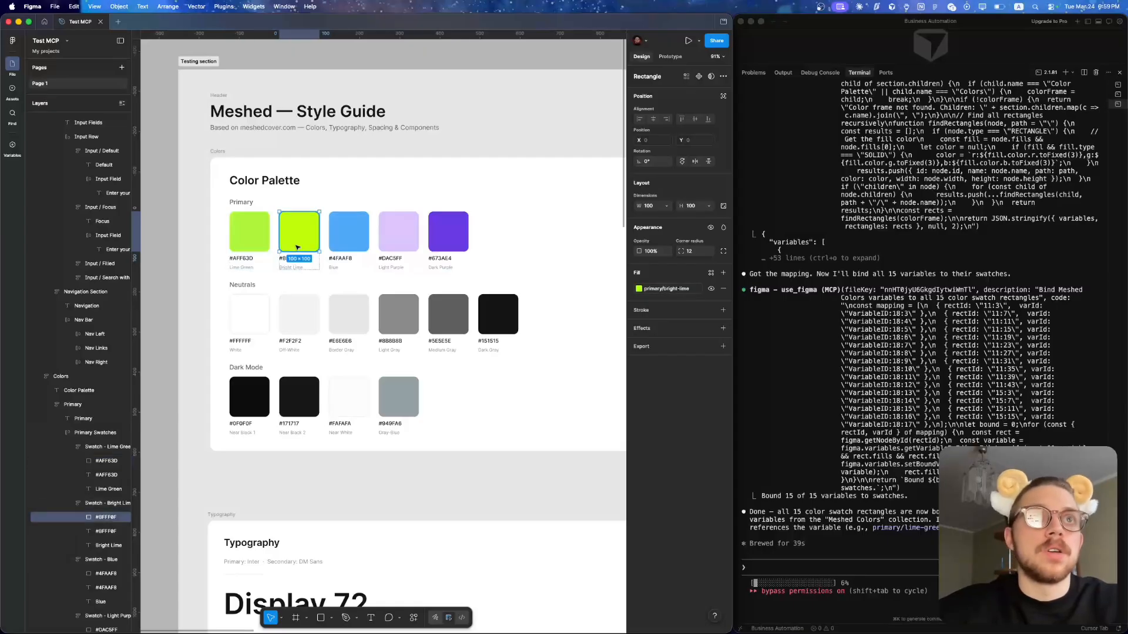
{"action": "left_click", "coordinate": [361, 235], "text": "super"}
{"action": "left_click", "coordinate": [395, 231], "text": "super"}
{"action": "left_click", "coordinate": [449, 232], "text": "super"}
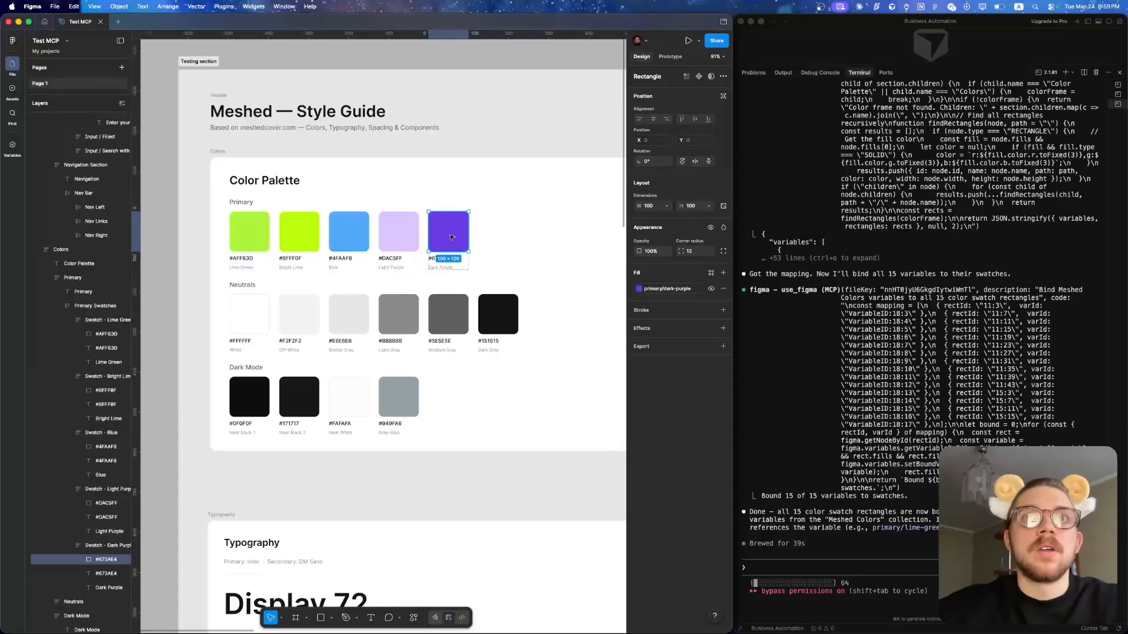
{"action": "left_click", "coordinate": [503, 317], "text": "super"}
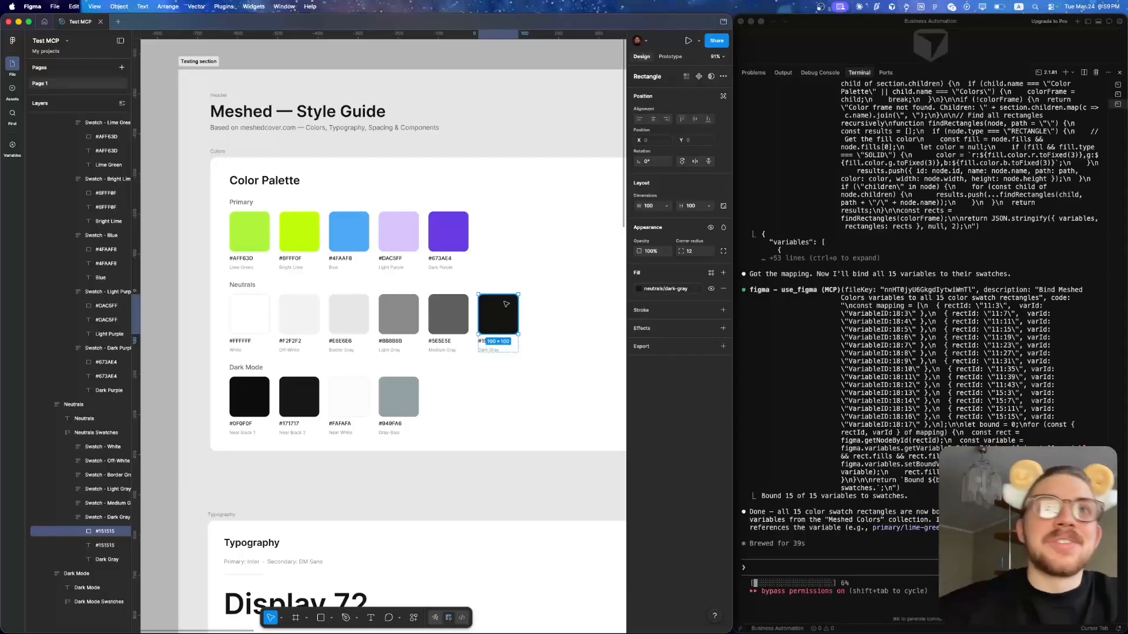
{"action": "left_click", "coordinate": [157, 83]}
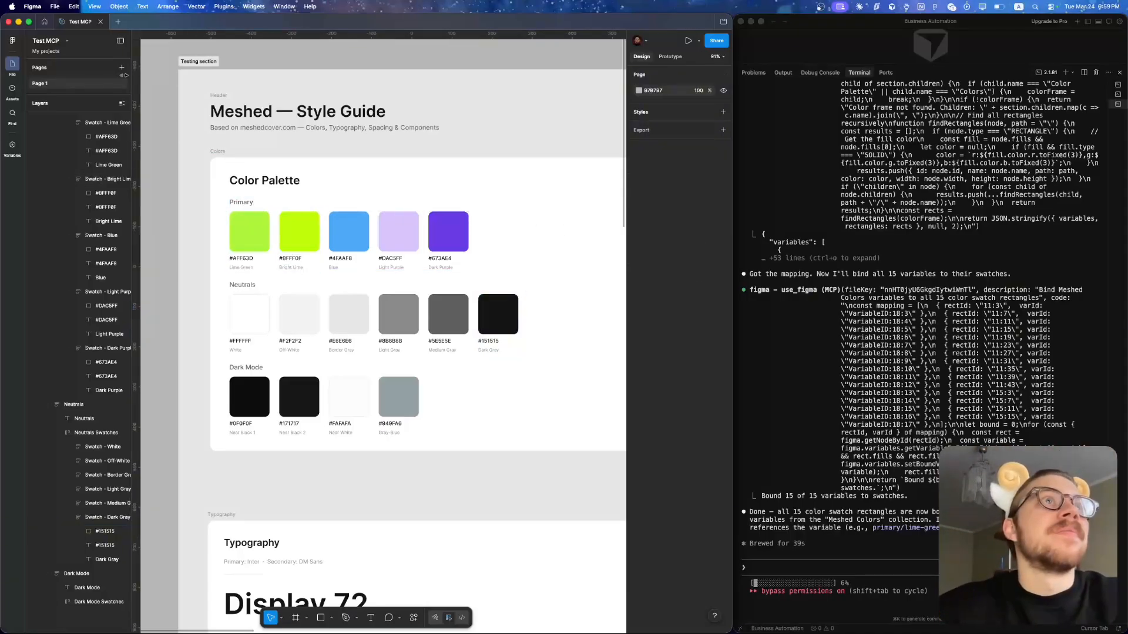
- Look over the whole Testing section, covering its Colors, Typography, Spacing & Layout and Components frames
{"action": "scroll", "coordinate": [332, 237], "scroll_direction": "down", "scroll_amount": 5}
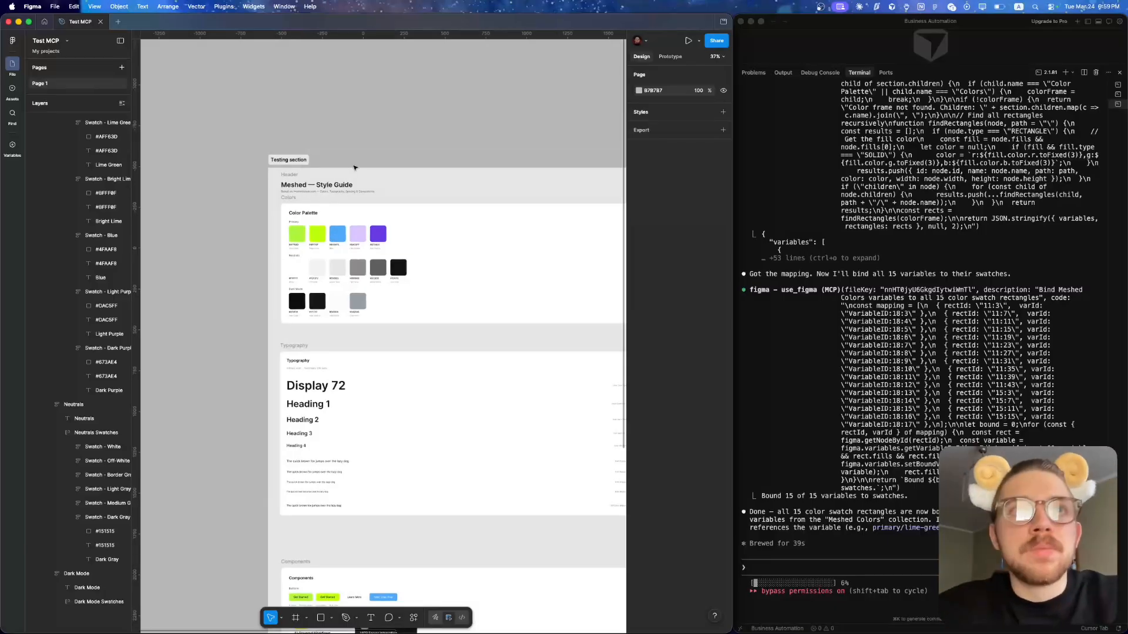
{"action": "scroll", "coordinate": [353, 176], "scroll_direction": "down", "scroll_amount": 2}
{"action": "scroll", "coordinate": [352, 176], "scroll_direction": "right", "scroll_amount": 2}
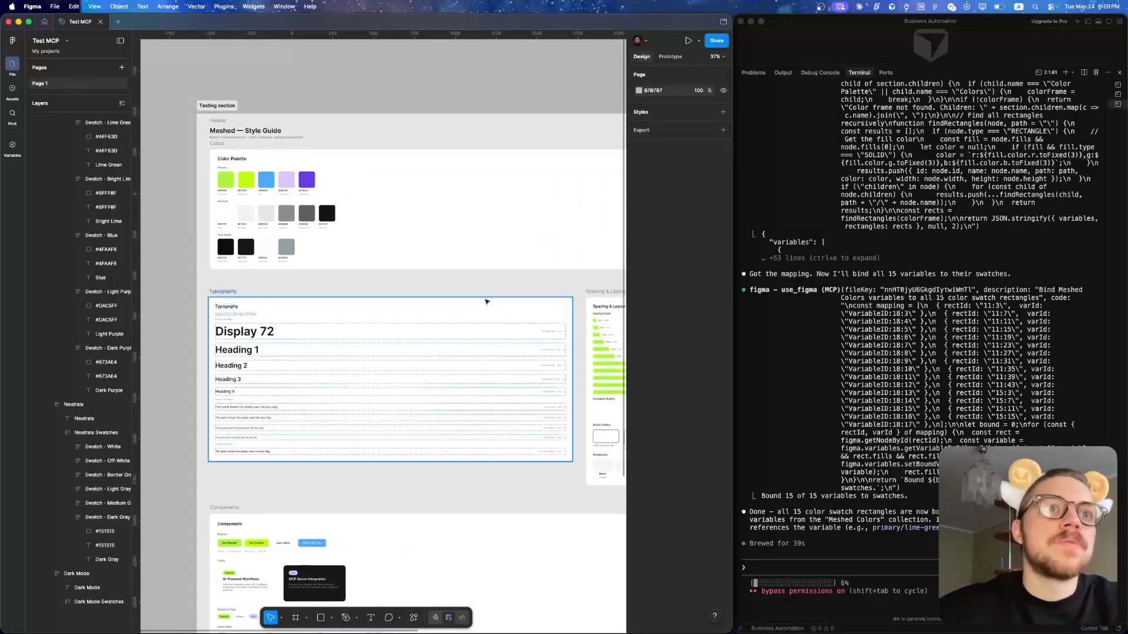
{"action": "scroll", "coordinate": [486, 300], "scroll_direction": "down", "scroll_amount": 3}
{"action": "scroll", "coordinate": [486, 300], "scroll_direction": "down", "scroll_amount": 4}
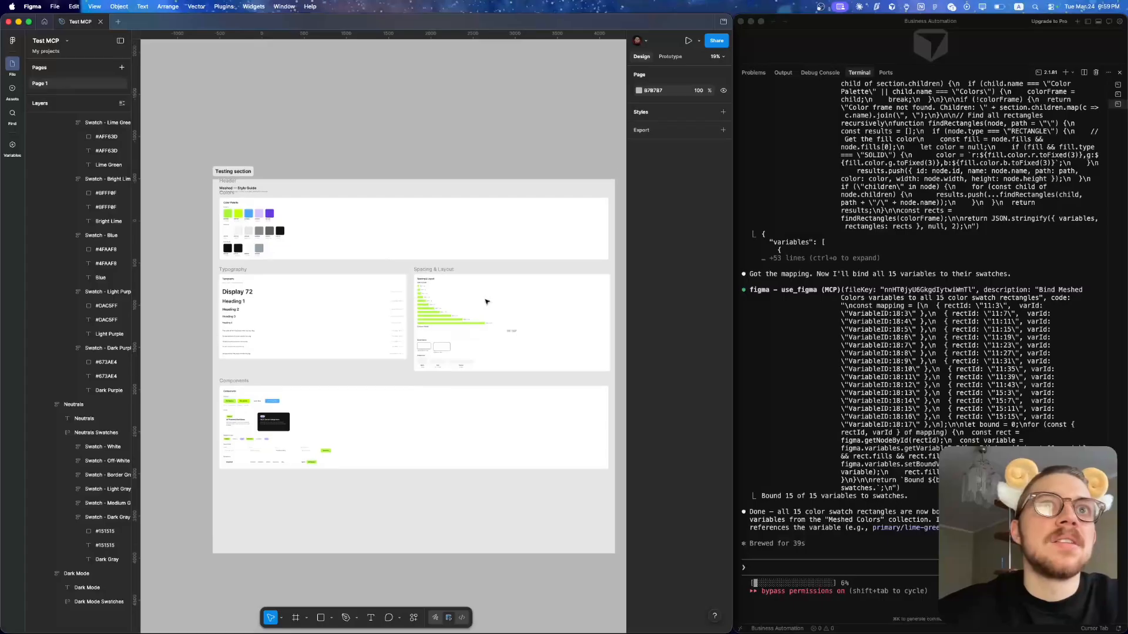
{"action": "scroll", "coordinate": [268, 348], "scroll_direction": "up", "scroll_amount": 3}
{"action": "scroll", "coordinate": [269, 348], "scroll_direction": "down", "scroll_amount": 2}
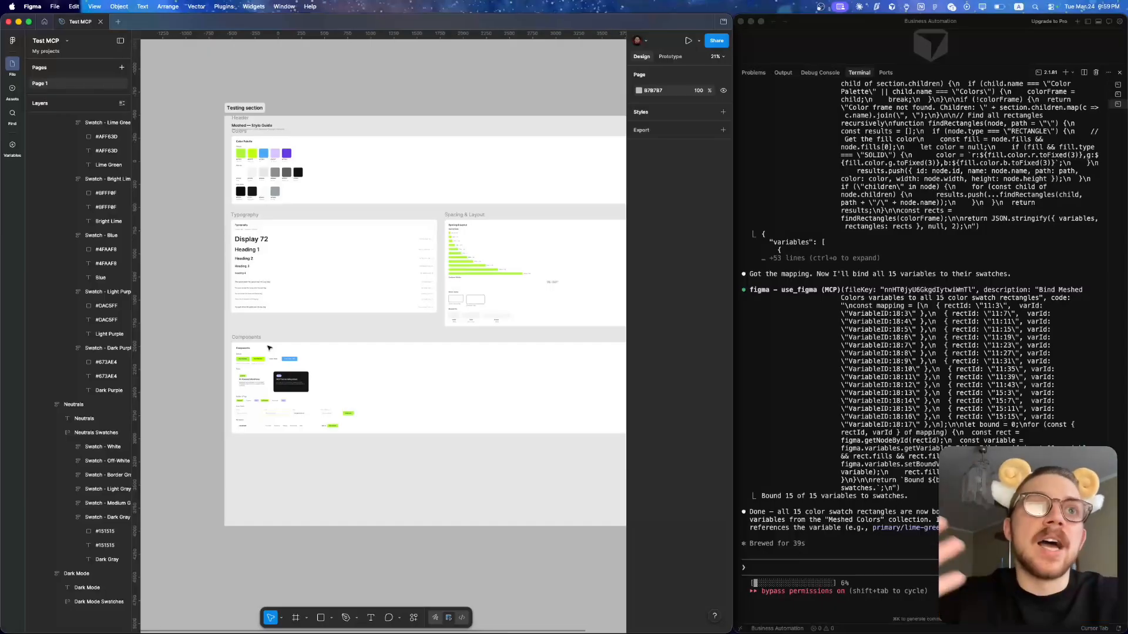
{"action": "scroll", "coordinate": [257, 151], "scroll_direction": "up", "scroll_amount": 4}
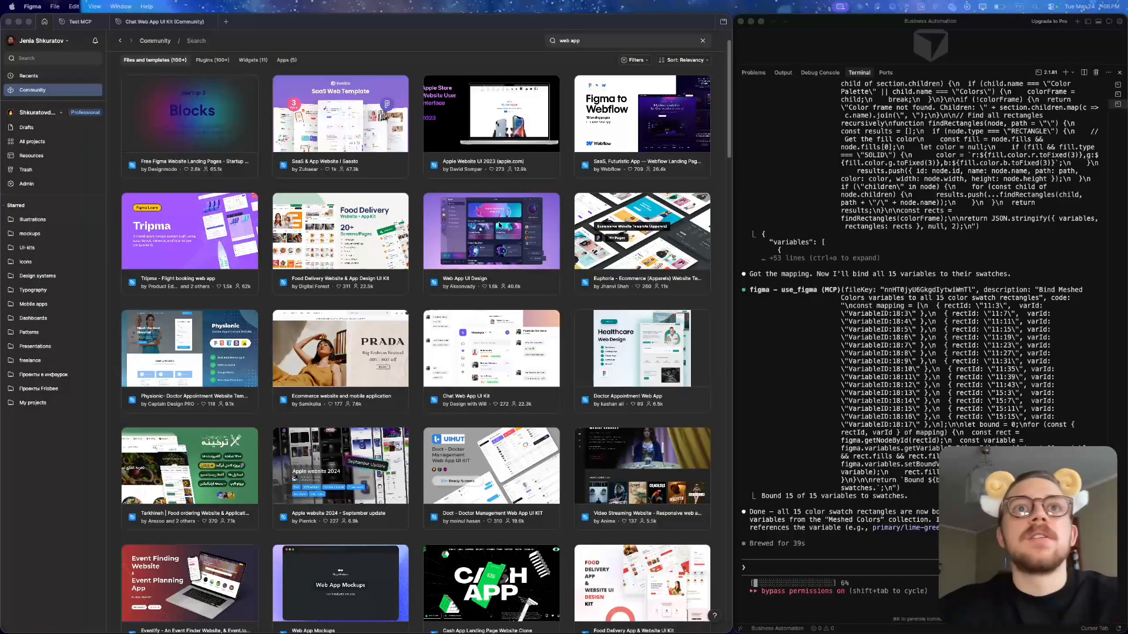
- Browse the Community's web app files, switch to the Chat Web App UI Kit file and examine its chat design frame
{"action": "scroll", "coordinate": [498, 226], "scroll_direction": "down", "scroll_amount": 2}
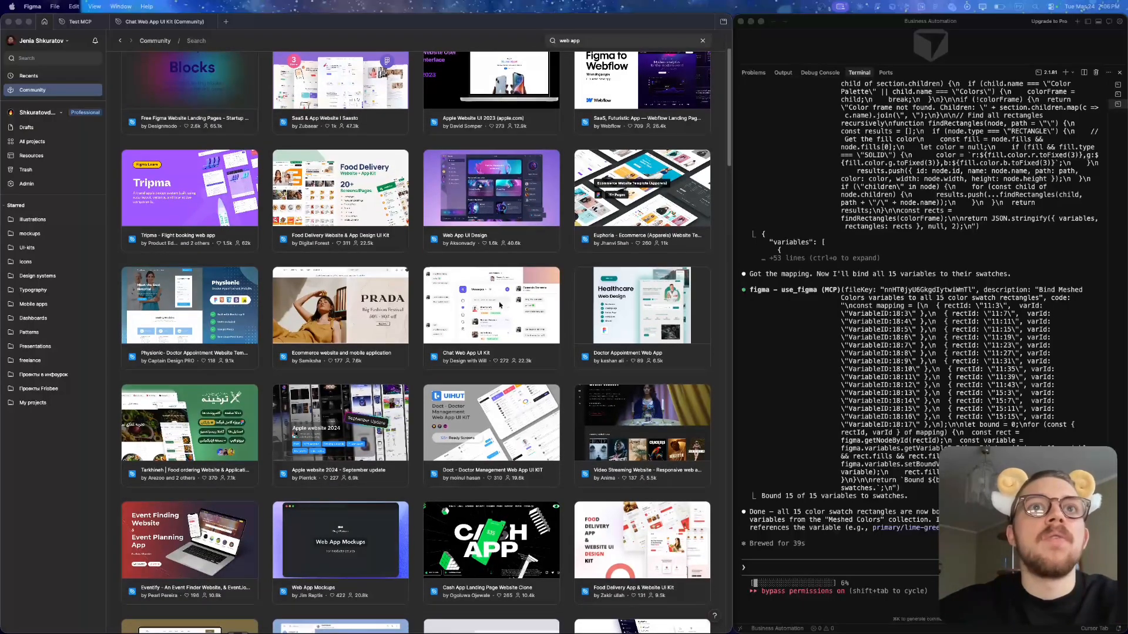
{"action": "left_click", "coordinate": [164, 22]}
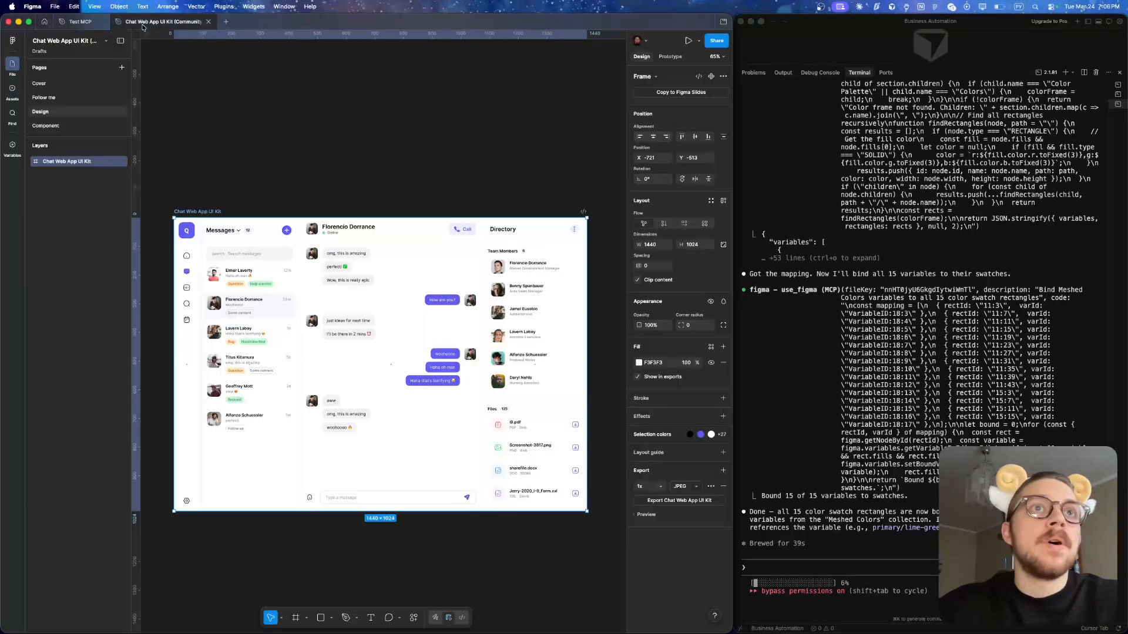
{"action": "scroll", "coordinate": [373, 324], "scroll_direction": "up", "scroll_amount": 5}
{"action": "scroll", "coordinate": [373, 324], "scroll_direction": "down", "scroll_amount": 5}
{"action": "scroll", "coordinate": [373, 324], "scroll_direction": "left", "scroll_amount": 1}
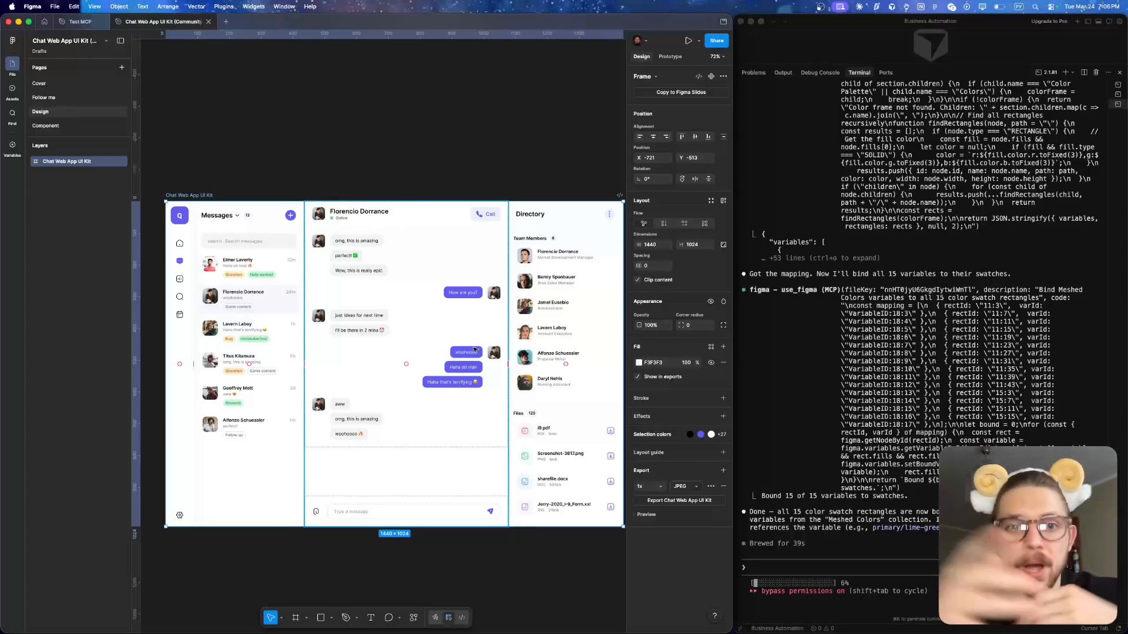
{"action": "left_click", "coordinate": [443, 166]}
{"action": "scroll", "coordinate": [443, 167], "scroll_direction": "down", "scroll_amount": 2}
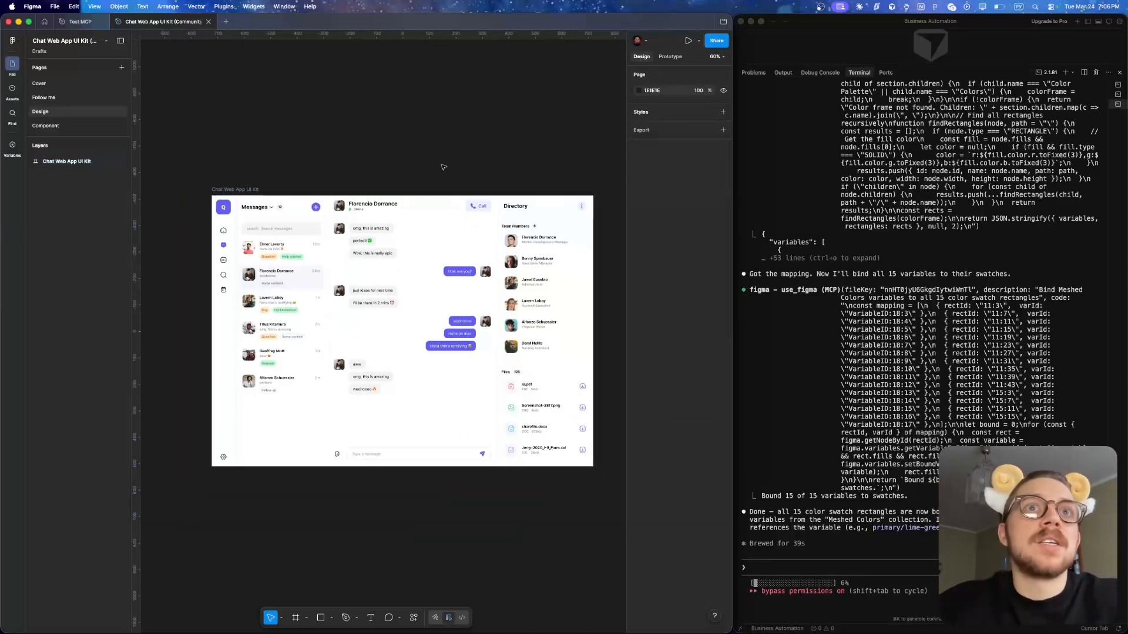
- Copy the link to the Chat Web App UI Kit frame and paste it into the Claude Code prompt
{"action": "scroll", "coordinate": [443, 166], "scroll_direction": "right", "scroll_amount": 2}
{"action": "scroll", "coordinate": [297, 174], "scroll_direction": "left", "scroll_amount": 3}
{"action": "left_click", "coordinate": [276, 187]}
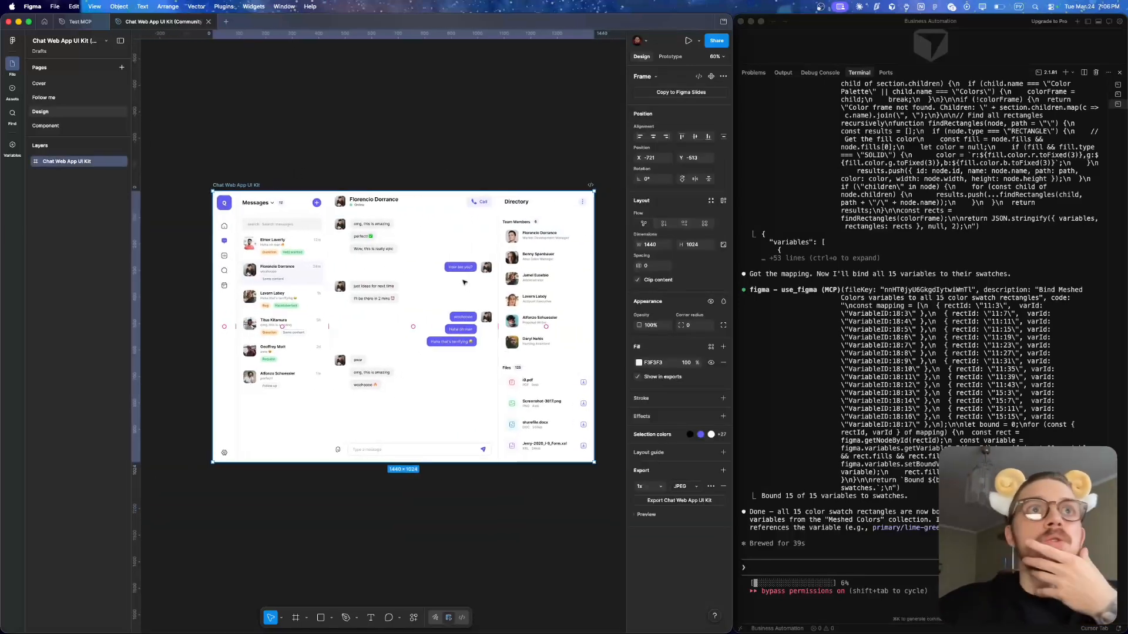
{"action": "scroll", "coordinate": [464, 282], "scroll_direction": "right", "scroll_amount": 2}
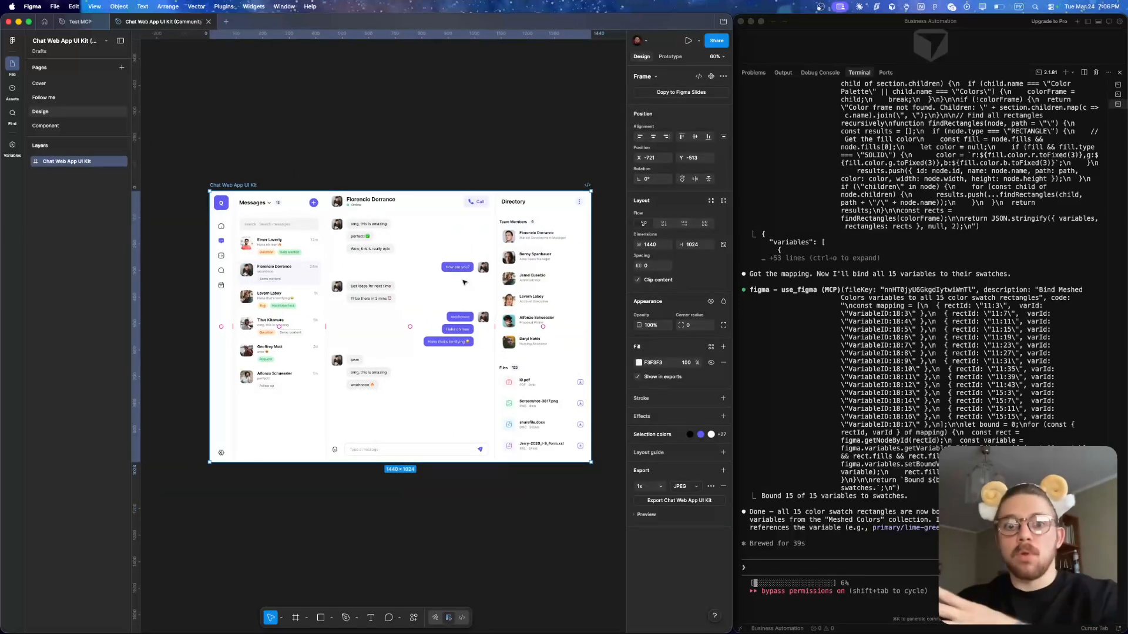
{"action": "scroll", "coordinate": [456, 278], "scroll_direction": "down", "scroll_amount": 2}
{"action": "scroll", "coordinate": [455, 279], "scroll_direction": "right", "scroll_amount": 2}
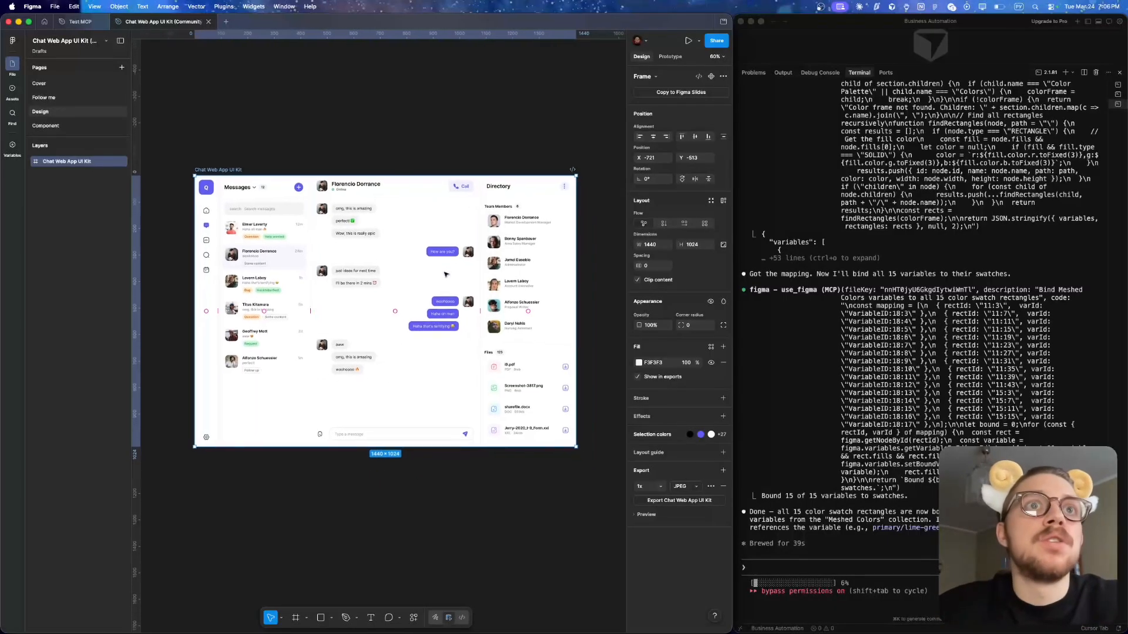
{"action": "scroll", "coordinate": [445, 274], "scroll_direction": "down", "scroll_amount": 1}
{"action": "scroll", "coordinate": [445, 274], "scroll_direction": "right", "scroll_amount": 1}
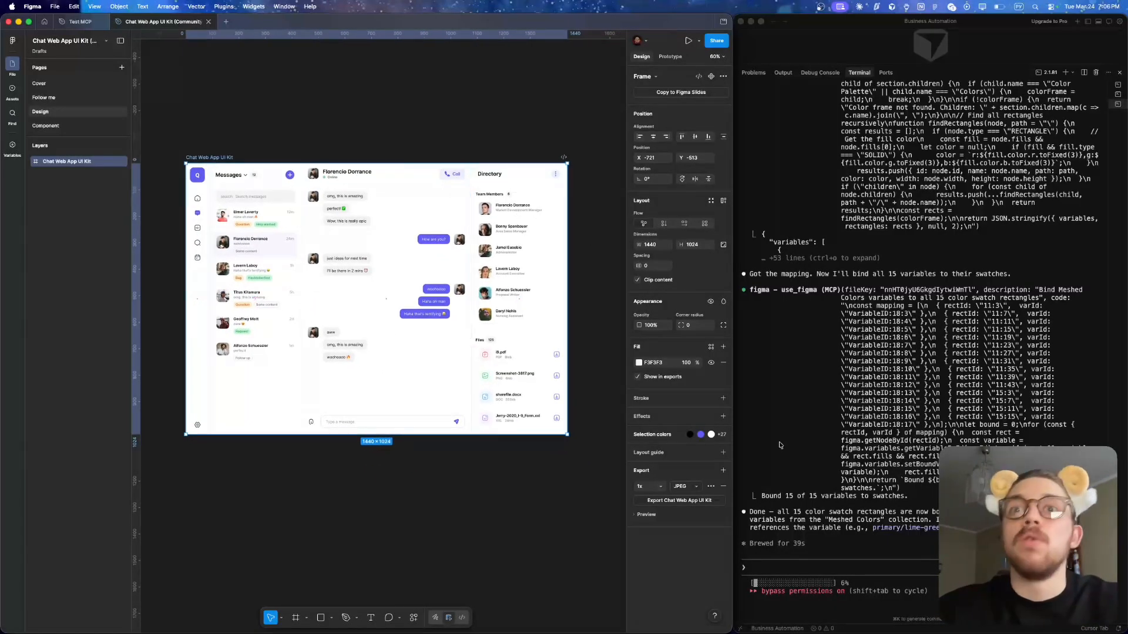
{"action": "key", "text": "super+l"}
{"action": "left_click", "coordinate": [769, 563]}
{"action": "key", "text": "super+v"}
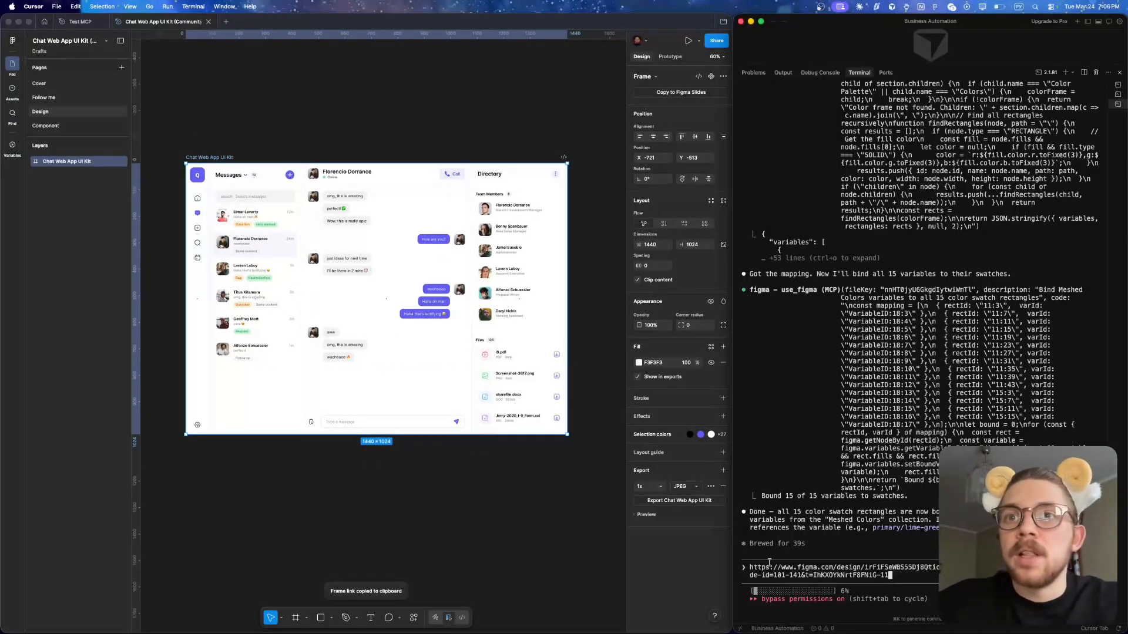
- Add and send a request to design a style-matching context menu feature in Figma, split into smaller tasks for a parallel team of agents
{"action": "key", "text": "shift+Return"}
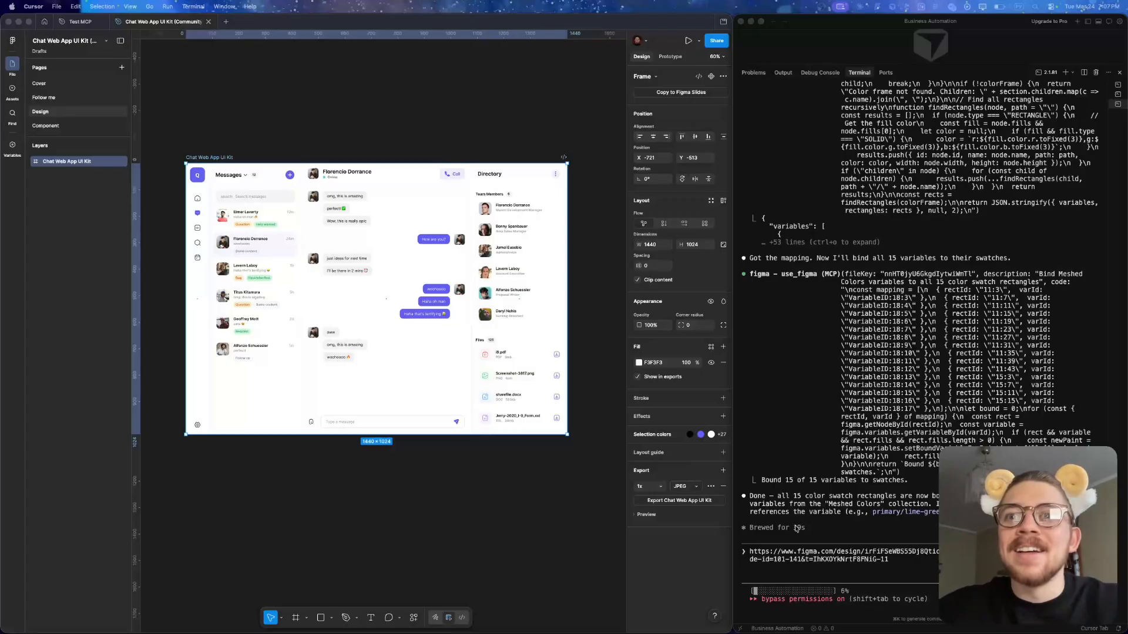
{"action": "left_click", "coordinate": [771, 573]}
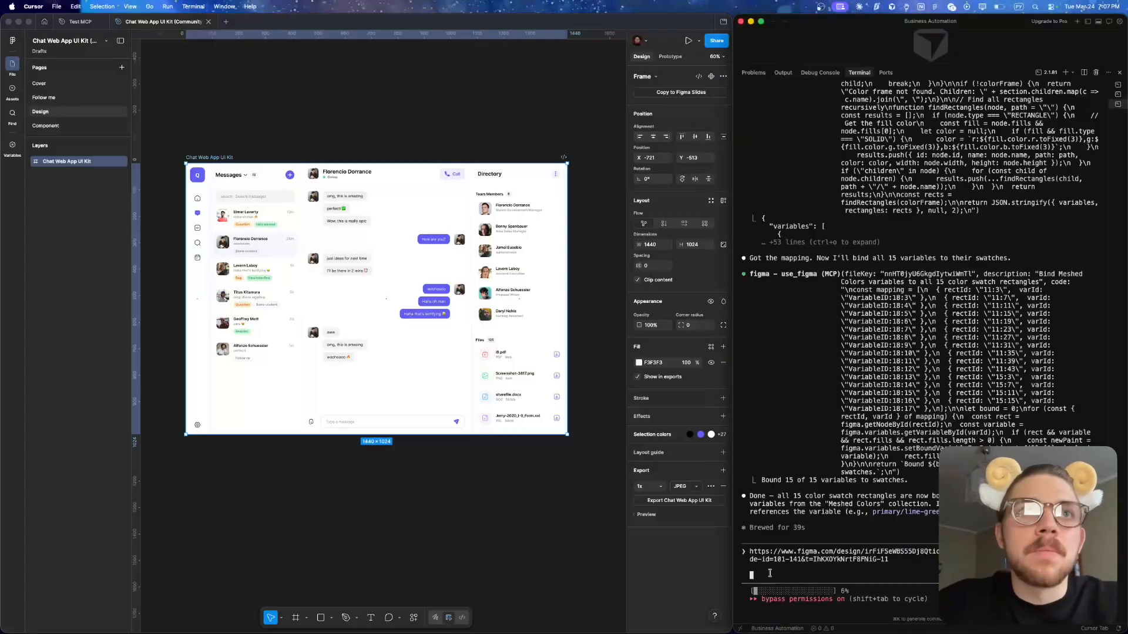
{"action": "key", "text": "super+v"}
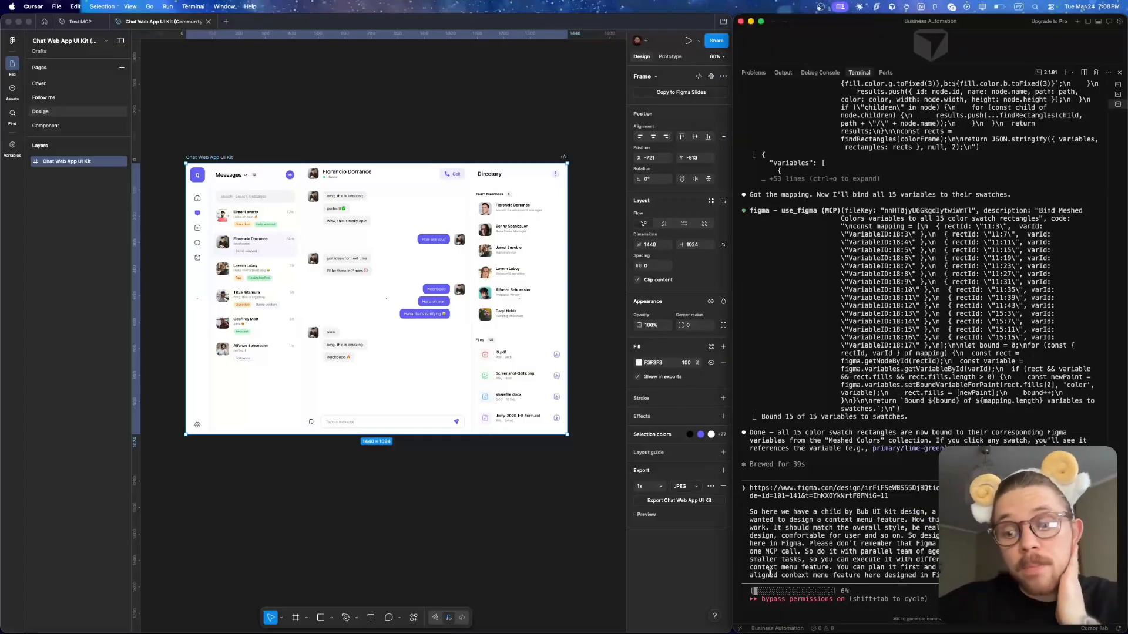
{"action": "key", "text": "Return"}
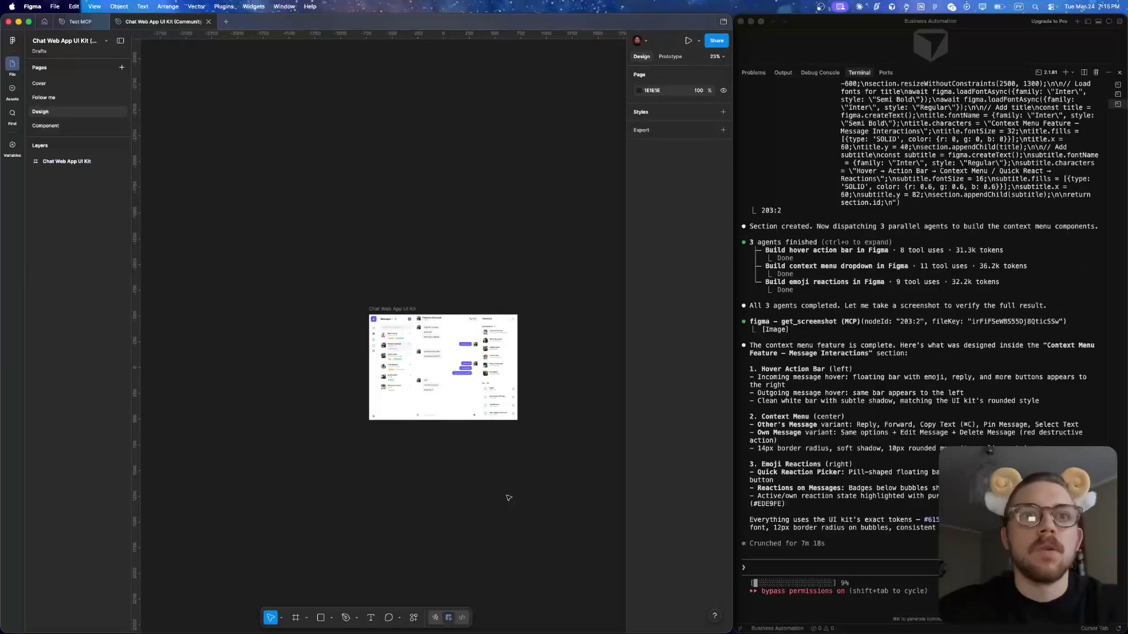
- Check the Design page and the layers of the Chat Web App UI Kit frame for the generated context menu feature
{"action": "scroll", "coordinate": [168, 232], "scroll_direction": "down", "scroll_amount": 2}
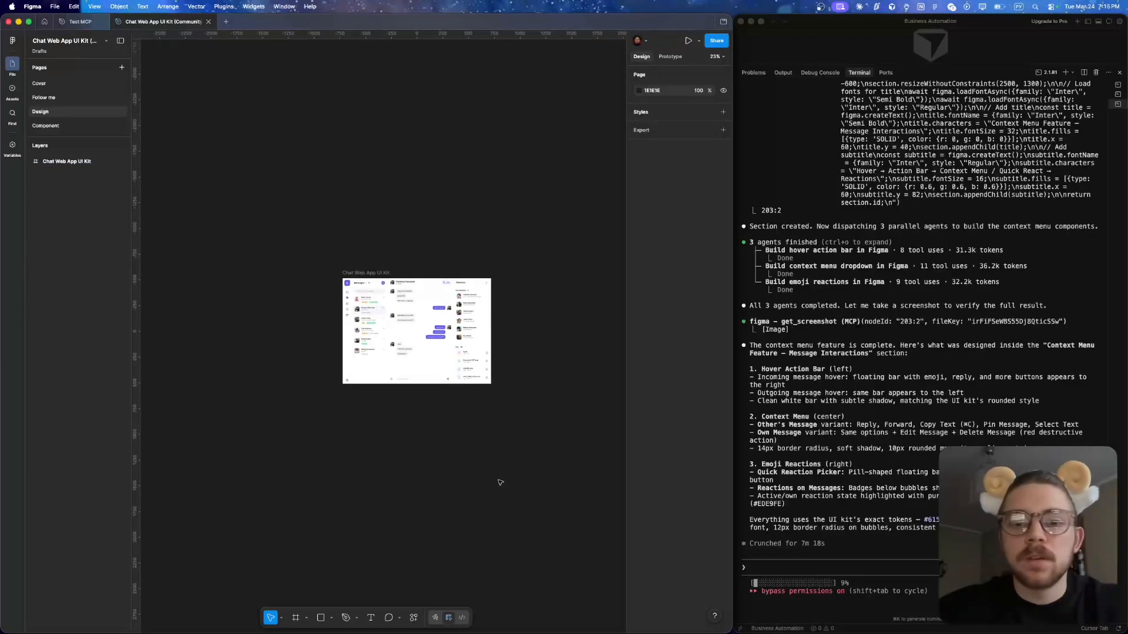
{"action": "left_click", "coordinate": [30, 161]}
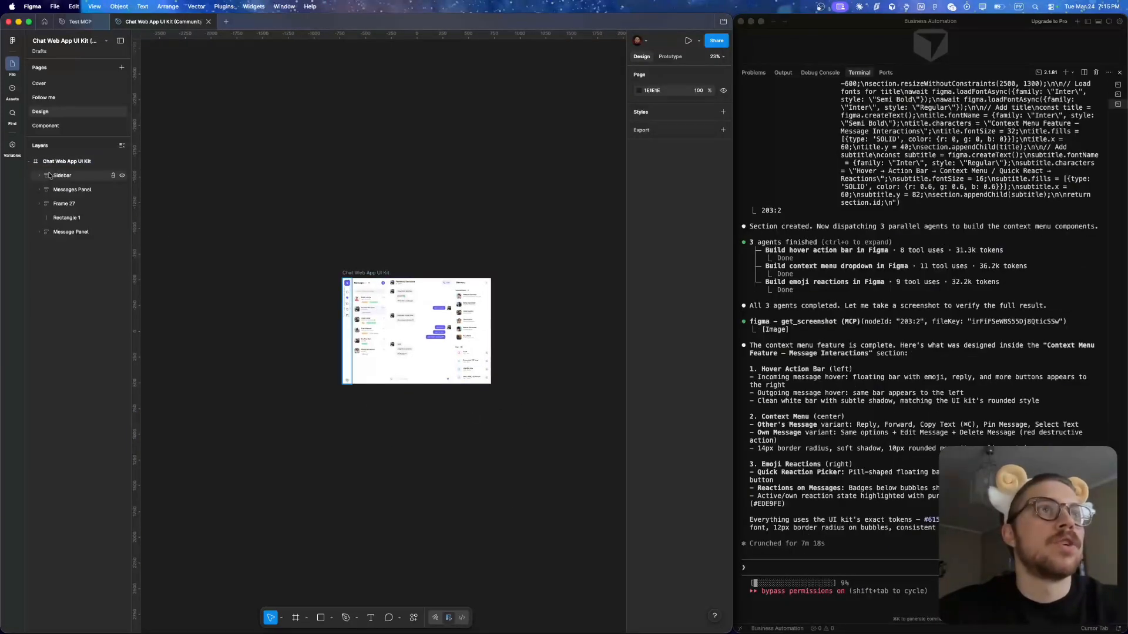
{"action": "left_click", "coordinate": [52, 175]}
{"action": "left_click", "coordinate": [56, 189]}
{"action": "left_click", "coordinate": [55, 205]}
{"action": "left_click", "coordinate": [57, 218]}
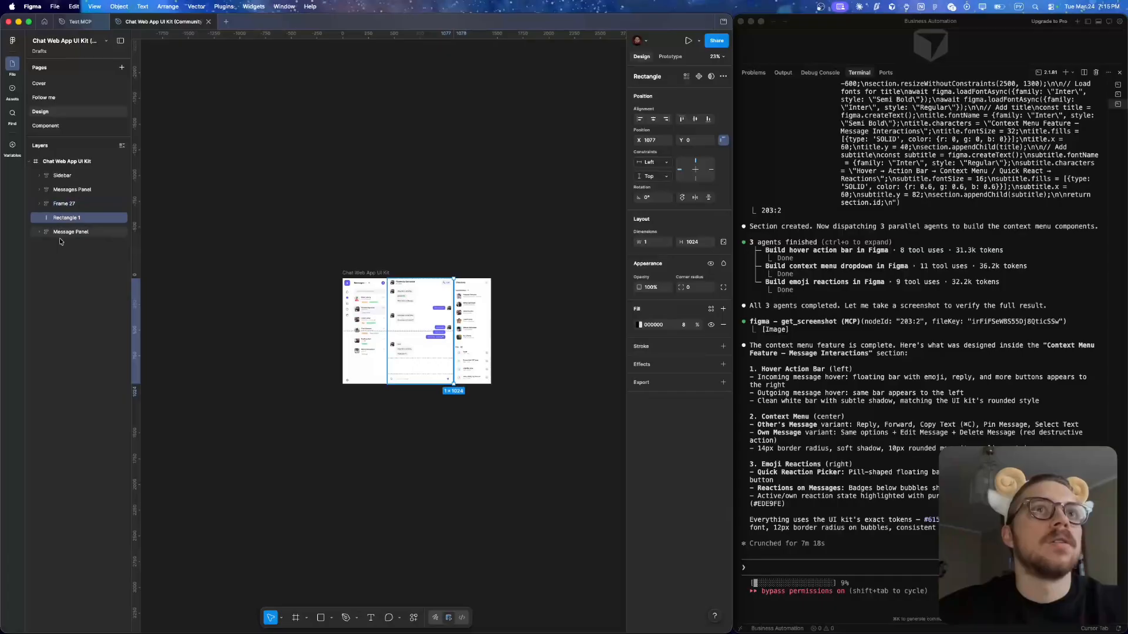
{"action": "left_click", "coordinate": [59, 232]}
{"action": "left_click", "coordinate": [65, 161]}
{"action": "scroll", "coordinate": [228, 230], "scroll_direction": "left", "scroll_amount": 1}
{"action": "scroll", "coordinate": [228, 230], "scroll_direction": "down", "scroll_amount": 1}
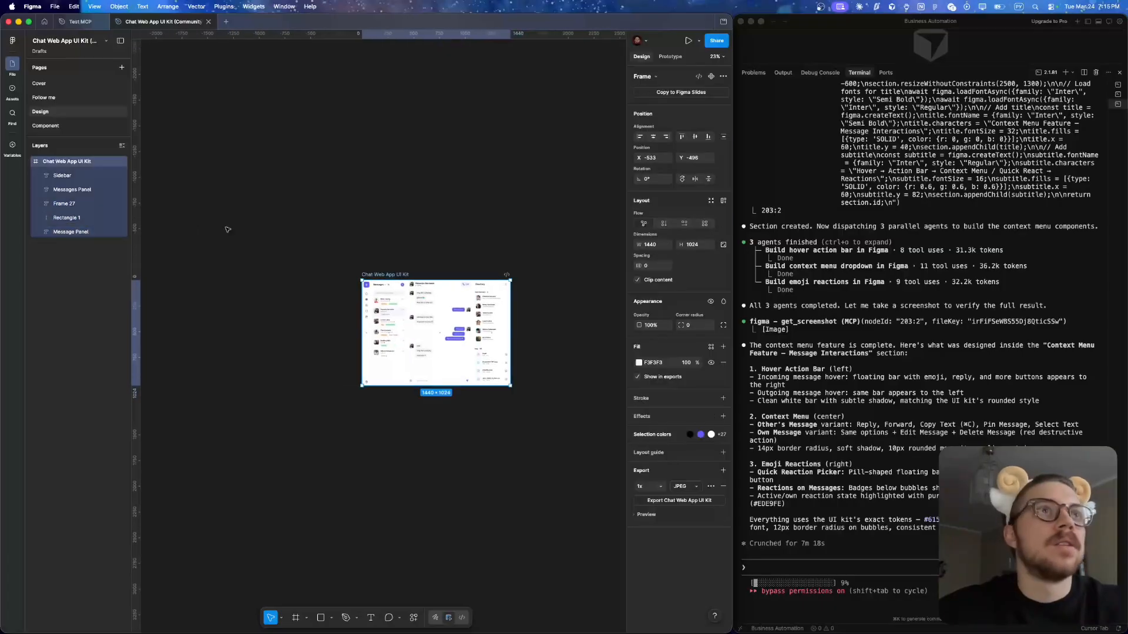
- Open the Cover page, enlarge the pages list and find the Context Menu Feature section
{"action": "left_click", "coordinate": [46, 127]}
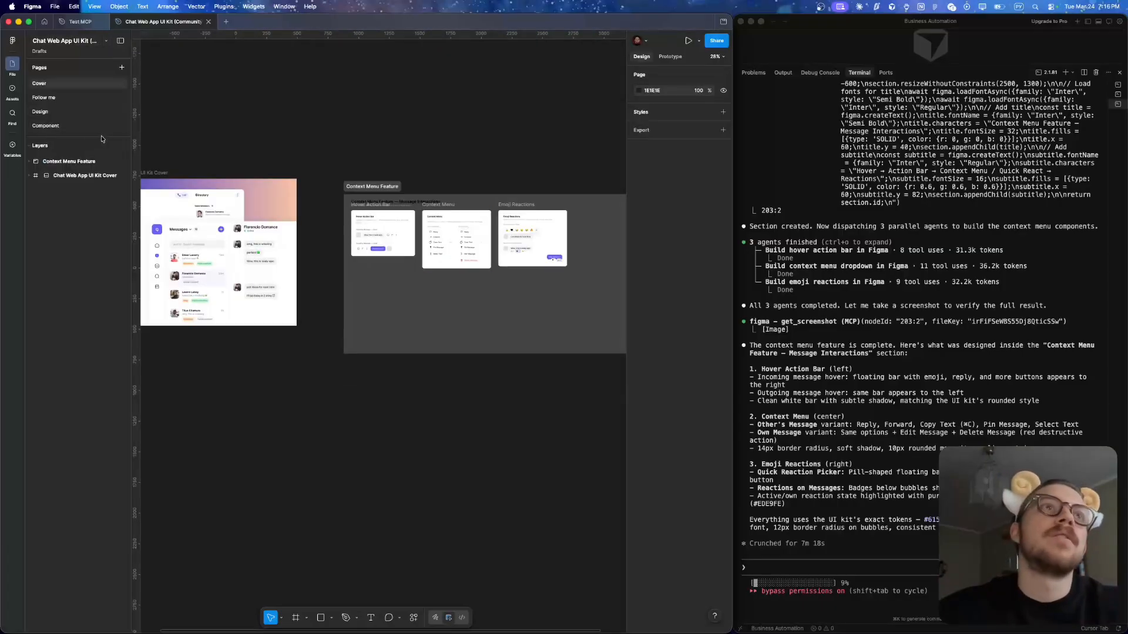
{"action": "left_click_drag", "start_coordinate": [100, 134], "coordinate": [100, 234]}
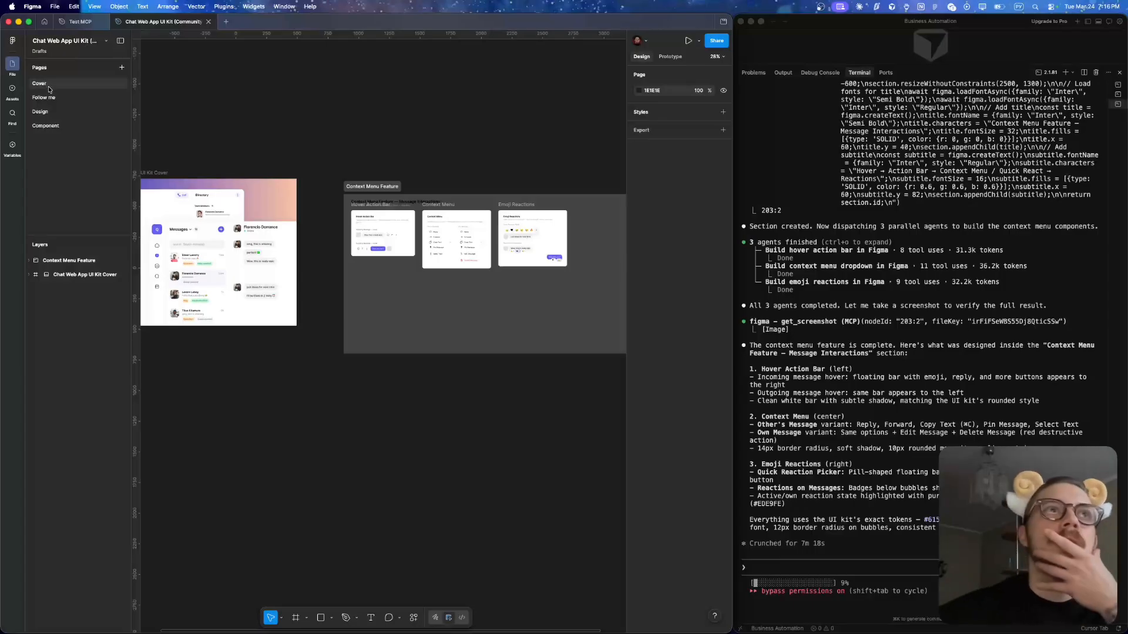
{"action": "scroll", "coordinate": [419, 152], "scroll_direction": "right", "scroll_amount": 2}
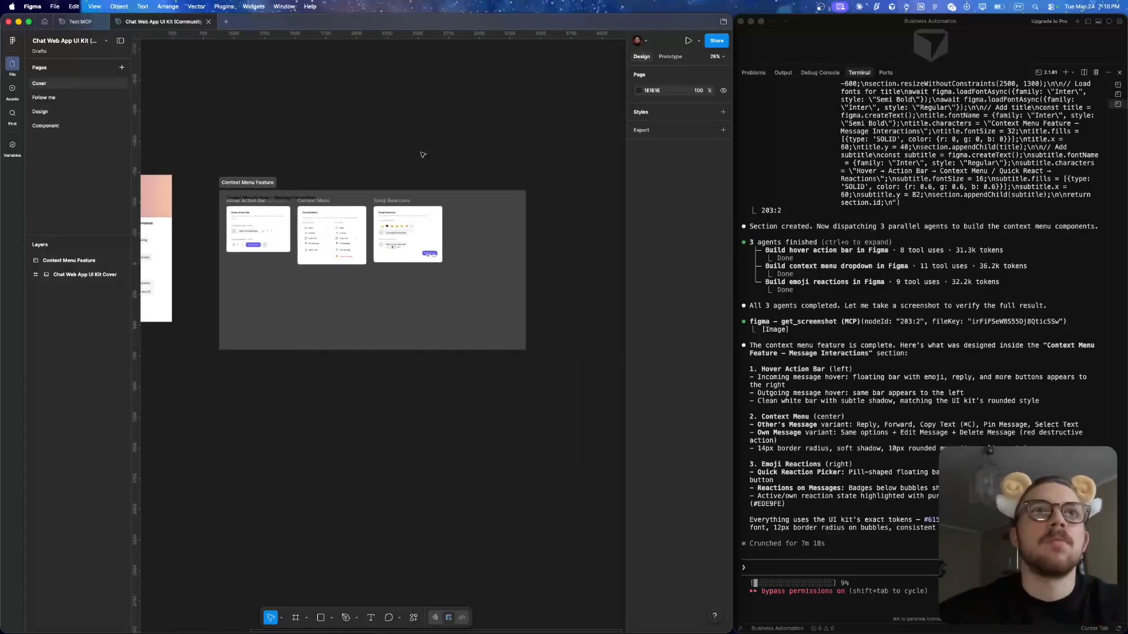
{"action": "scroll", "coordinate": [357, 156], "scroll_direction": "up", "scroll_amount": 3}
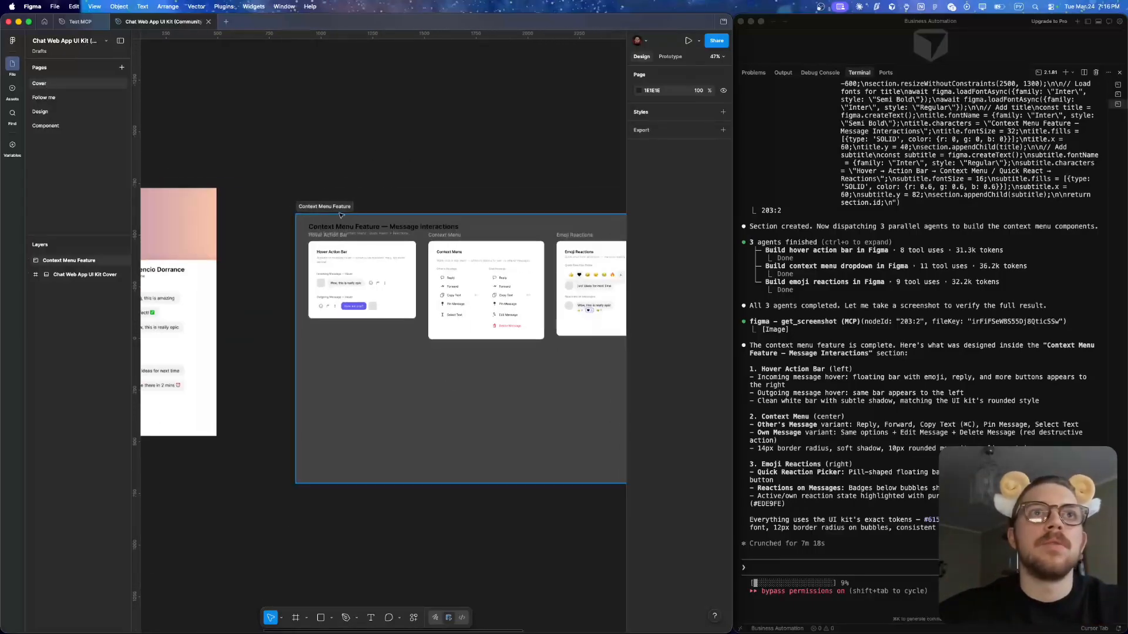
- Examine the Context Menu Feature section's heading and its Hover Action Bar frame up close
{"action": "left_click", "coordinate": [336, 207]}
{"action": "left_click", "coordinate": [397, 177]}
{"action": "scroll", "coordinate": [320, 274], "scroll_direction": "up", "scroll_amount": 6}
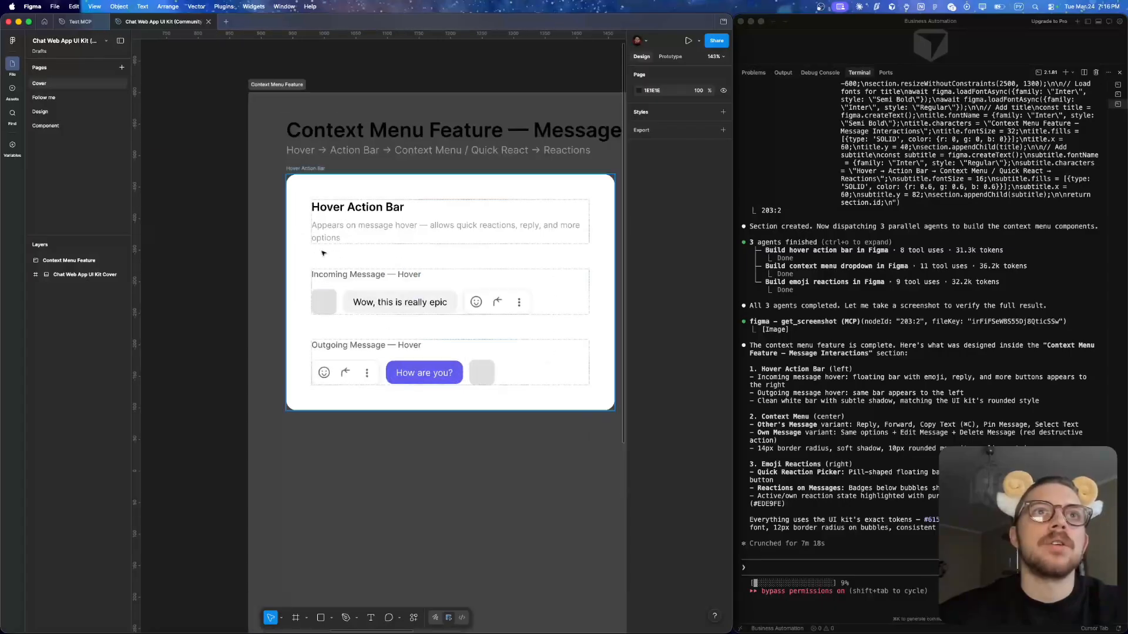
{"action": "left_click", "coordinate": [321, 168]}
{"action": "scroll", "coordinate": [321, 169], "scroll_direction": "down", "scroll_amount": 4}
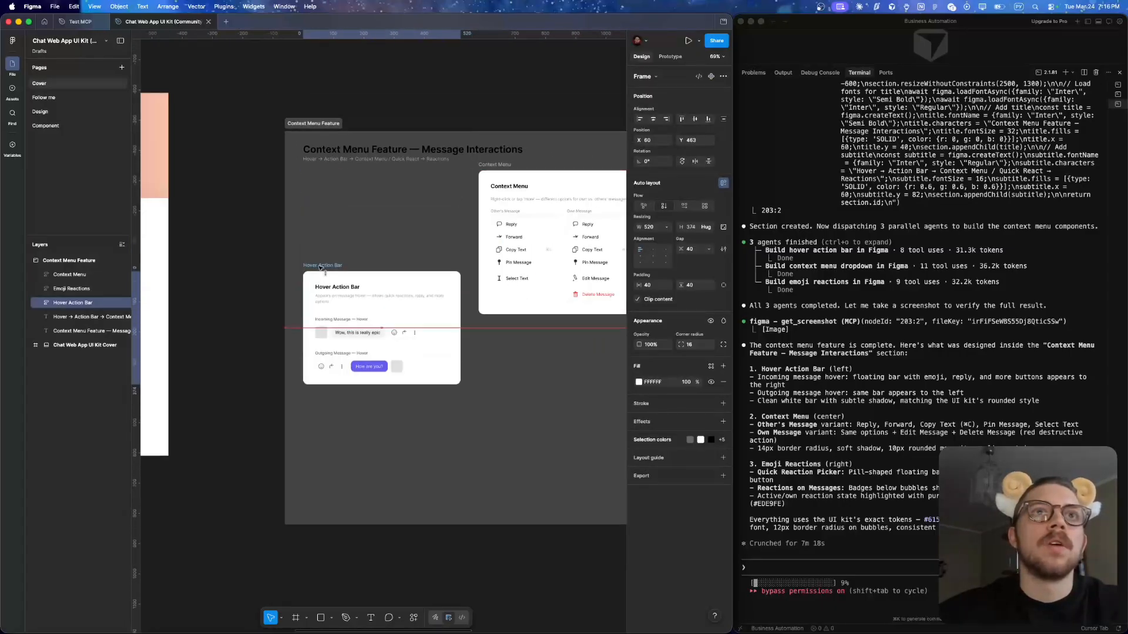
{"action": "scroll", "coordinate": [323, 382], "scroll_direction": "up", "scroll_amount": 4}
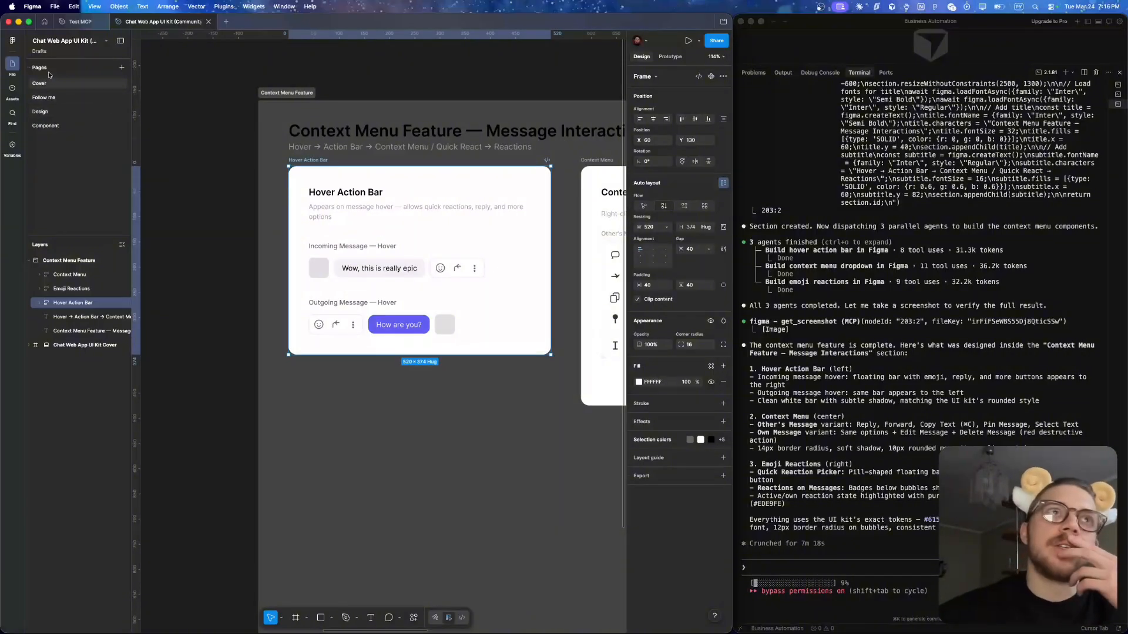
- Move the Context Menu Feature section from the Cover page to the Design page, beside the chat frame at about X 1041, Y -496
{"action": "left_click", "coordinate": [41, 111]}
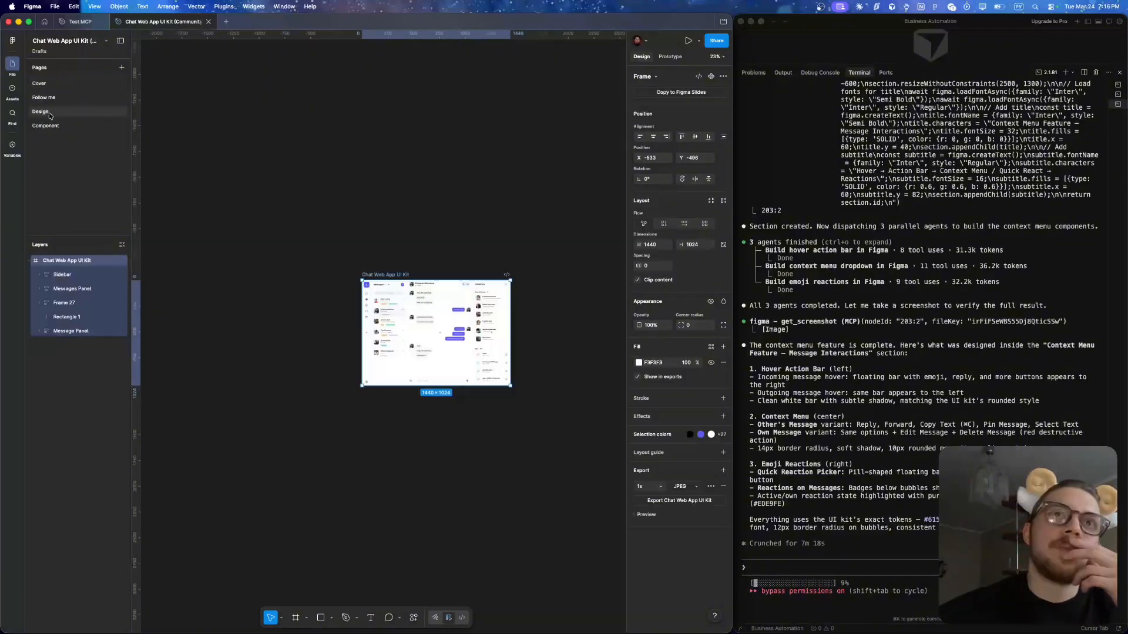
{"action": "left_click", "coordinate": [39, 84]}
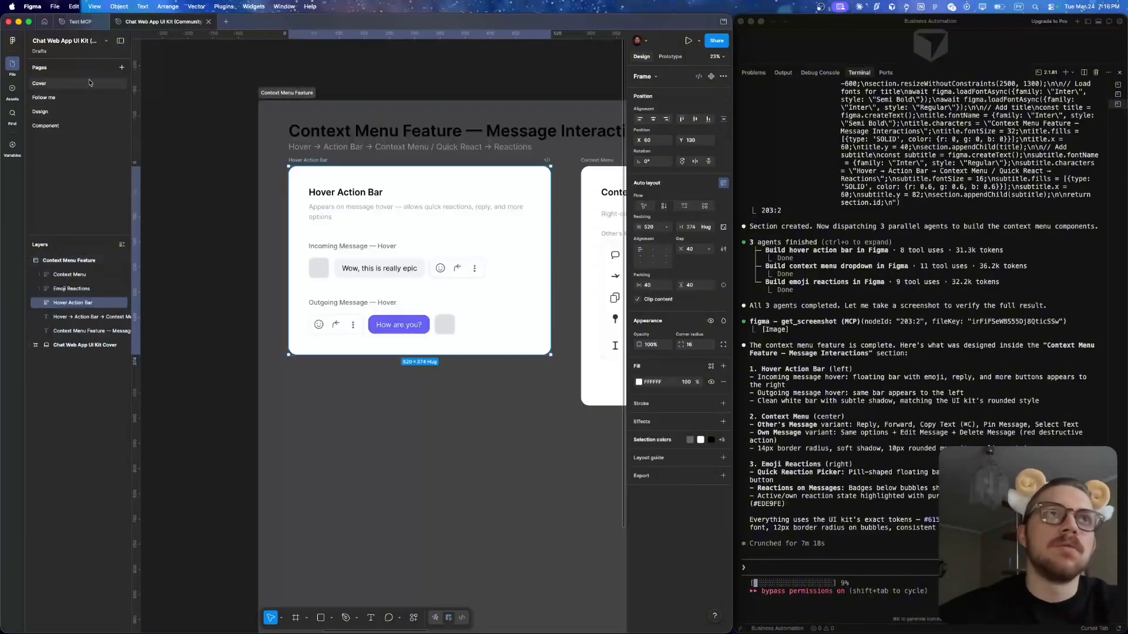
{"action": "scroll", "coordinate": [448, 153], "scroll_direction": "down", "scroll_amount": 10}
{"action": "left_click_drag", "start_coordinate": [366, 110], "coordinate": [793, 353]}
{"action": "key", "text": "Delete"}
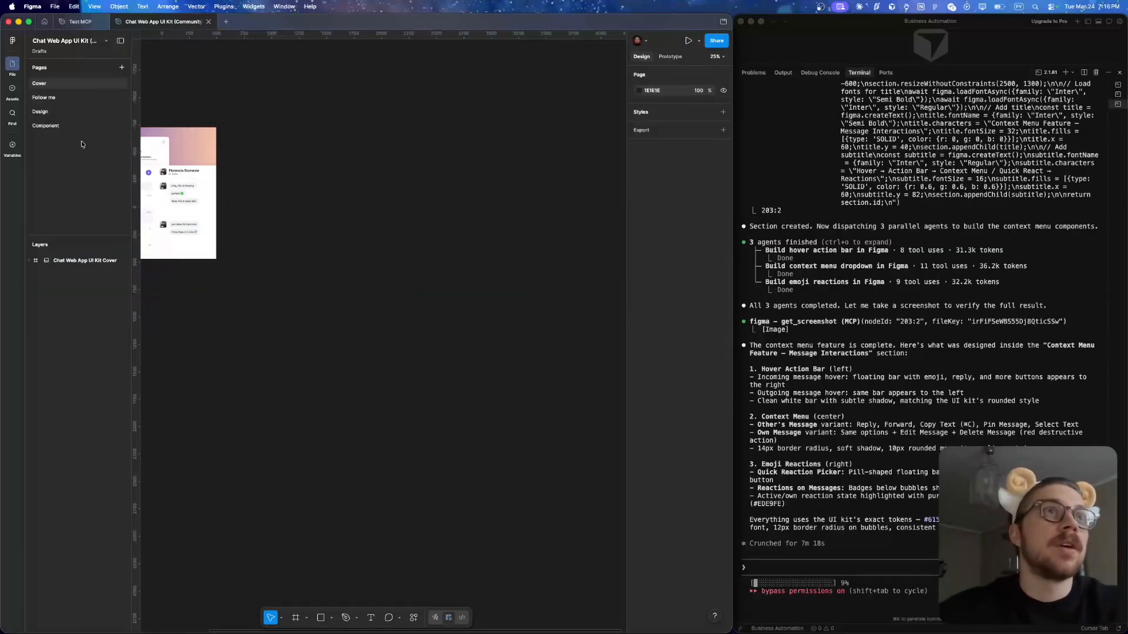
{"action": "left_click", "coordinate": [61, 117]}
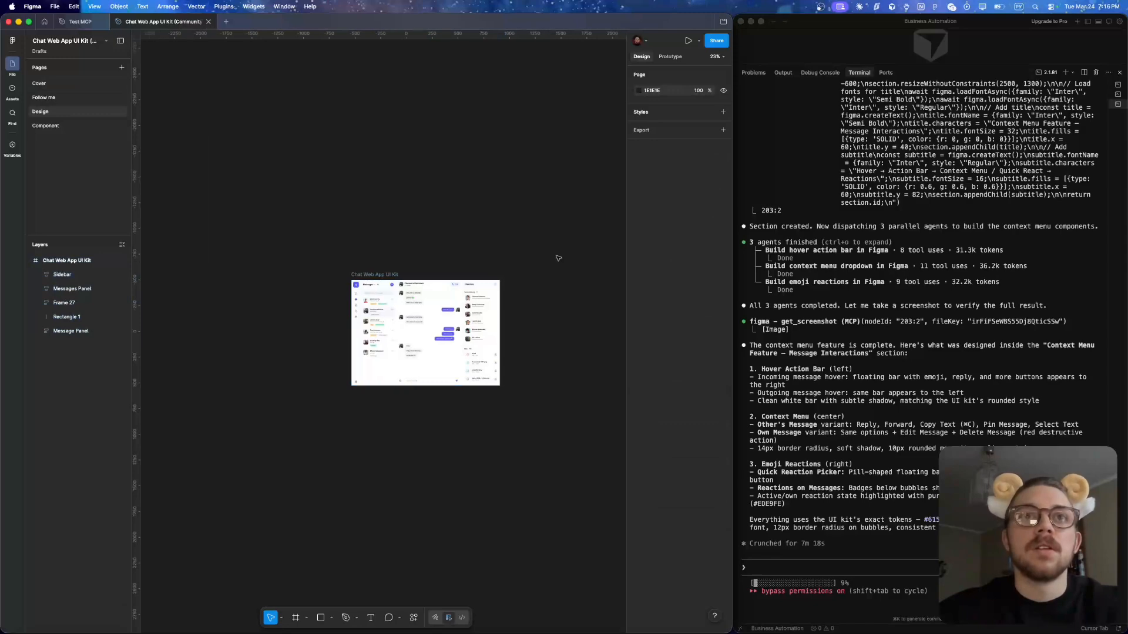
{"action": "key", "text": "ctrl+z"}
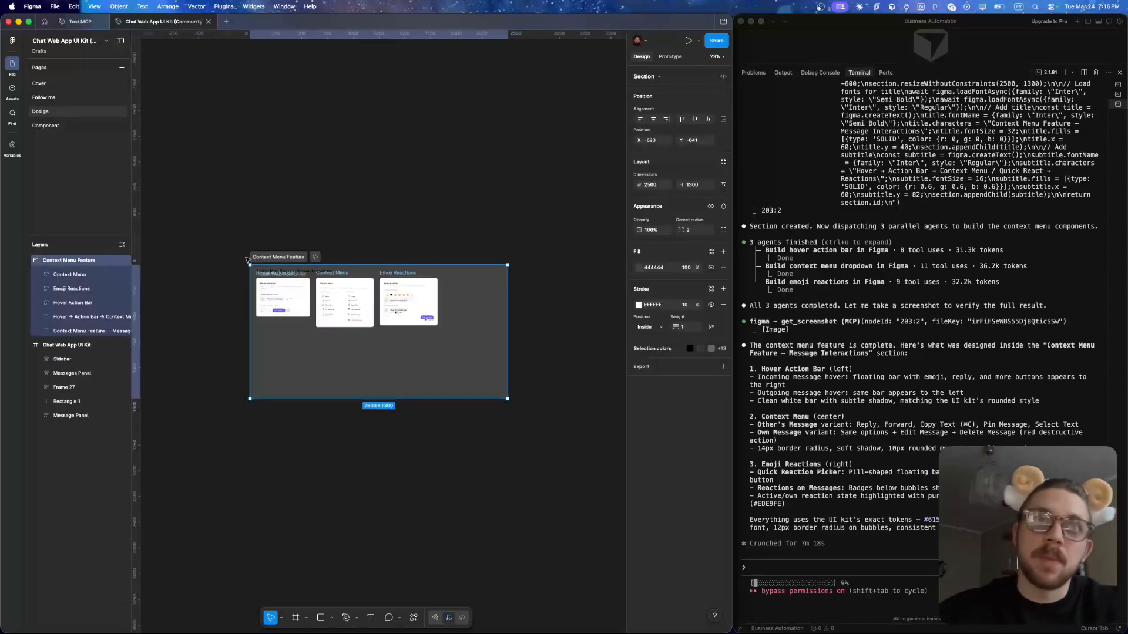
{"action": "left_click_drag", "start_coordinate": [265, 256], "coordinate": [436, 270]}
- Inspect the Hover Action Bar frame in detail, including the Reply icon's vector in the outgoing message's action bar
{"action": "scroll", "coordinate": [477, 333], "scroll_direction": "down", "scroll_amount": 1}
{"action": "scroll", "coordinate": [477, 334], "scroll_direction": "up", "scroll_amount": 10}
{"action": "scroll", "coordinate": [477, 334], "scroll_direction": "down", "scroll_amount": 3}
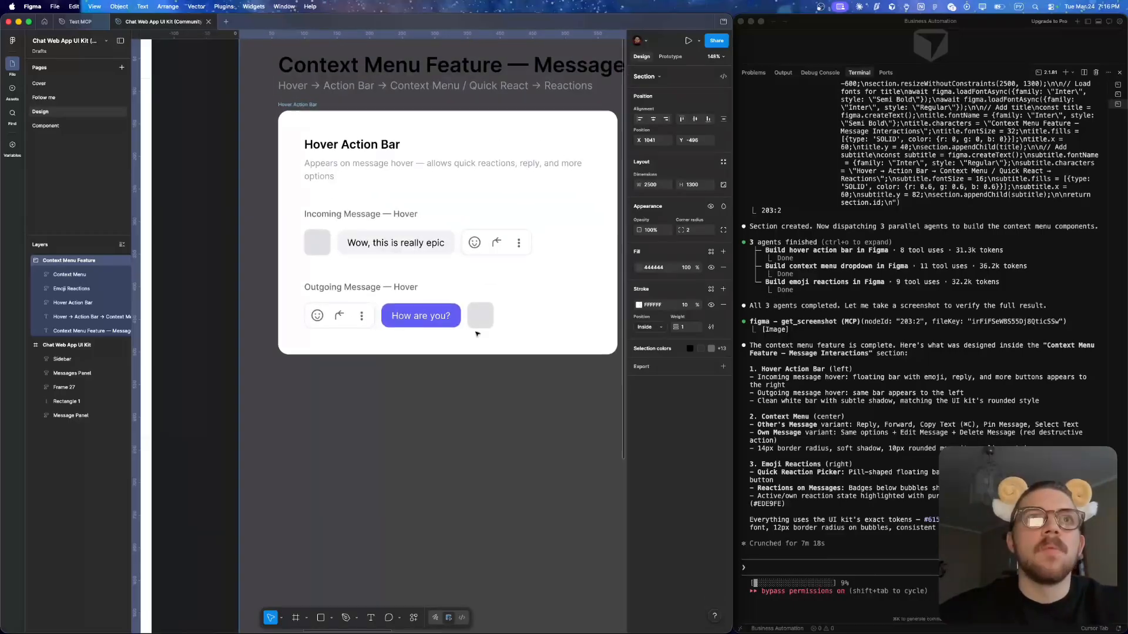
{"action": "scroll", "coordinate": [362, 225], "scroll_direction": "up", "scroll_amount": 5}
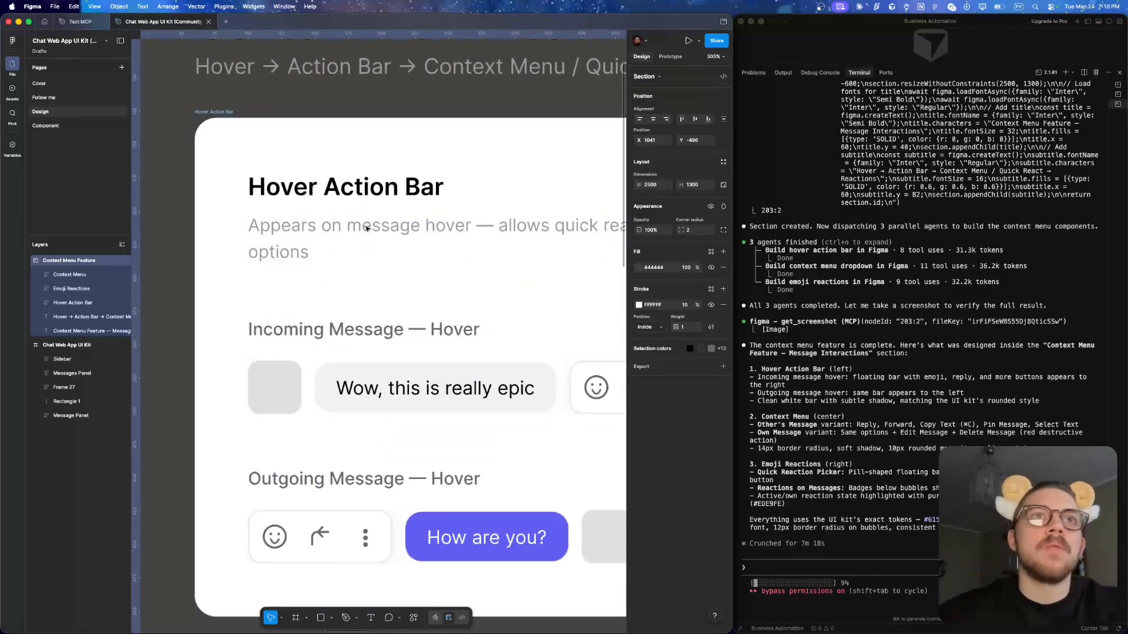
{"action": "scroll", "coordinate": [365, 225], "scroll_direction": "down", "scroll_amount": 4}
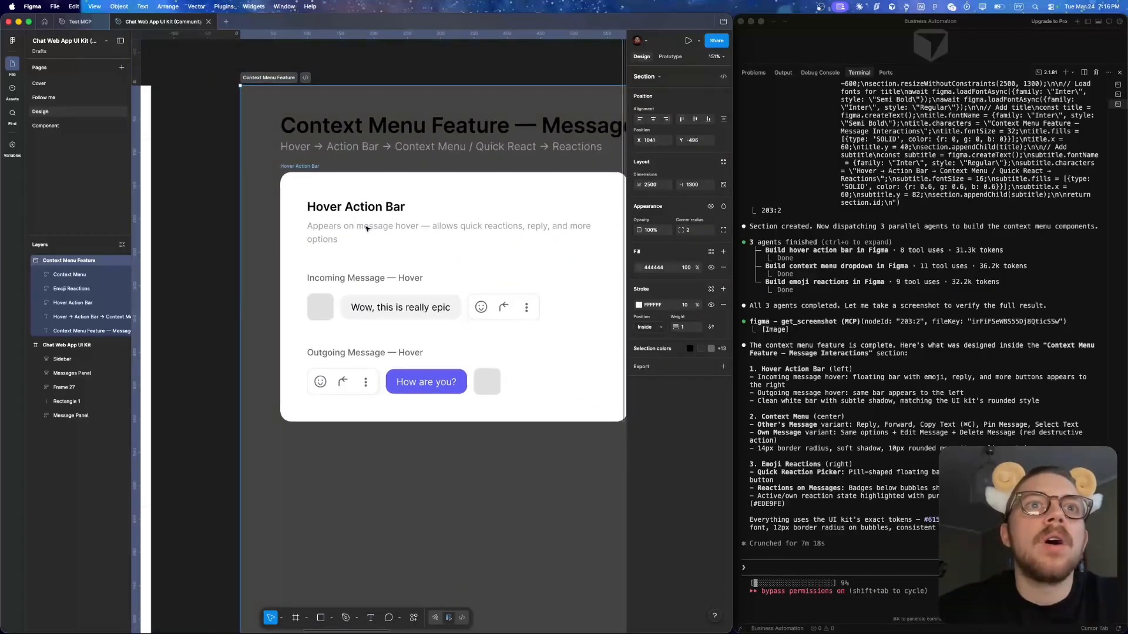
{"action": "scroll", "coordinate": [349, 390], "scroll_direction": "up", "scroll_amount": 5}
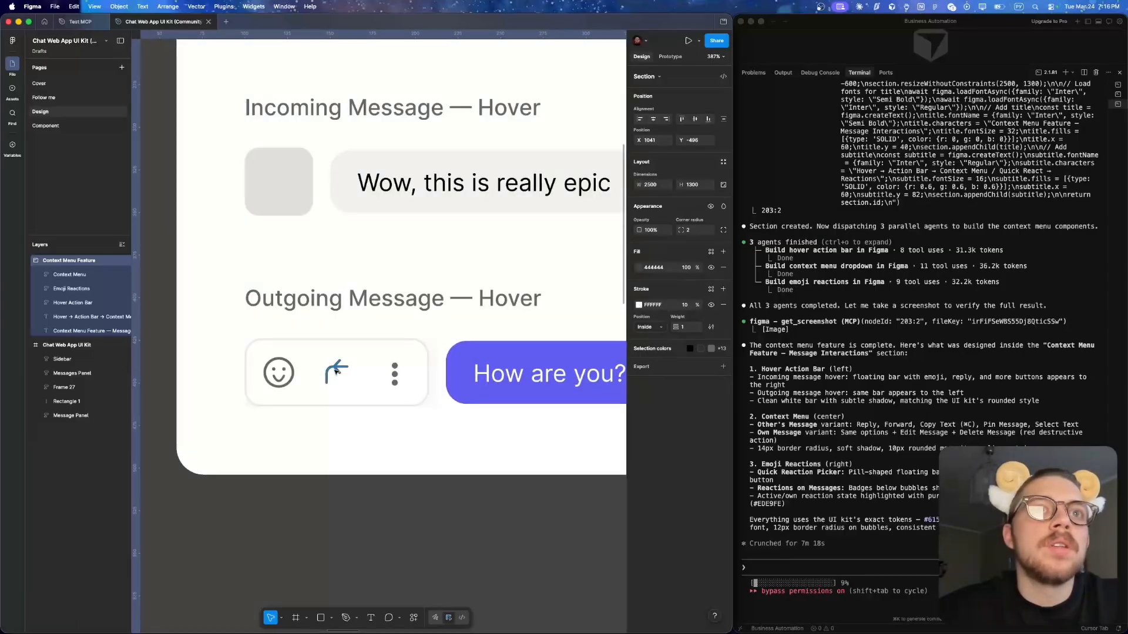
{"action": "left_click", "coordinate": [340, 368], "text": "super"}
{"action": "scroll", "coordinate": [338, 367], "scroll_direction": "up", "scroll_amount": 5}
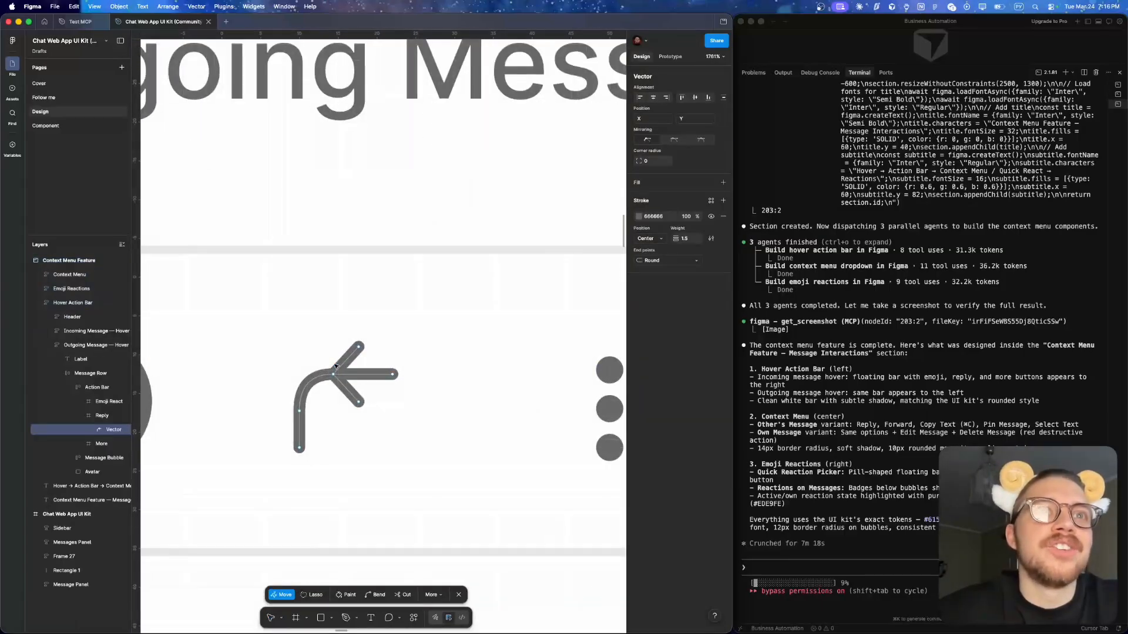
{"action": "scroll", "coordinate": [446, 306], "scroll_direction": "down", "scroll_amount": 4}
{"action": "scroll", "coordinate": [446, 306], "scroll_direction": "down", "scroll_amount": 8}
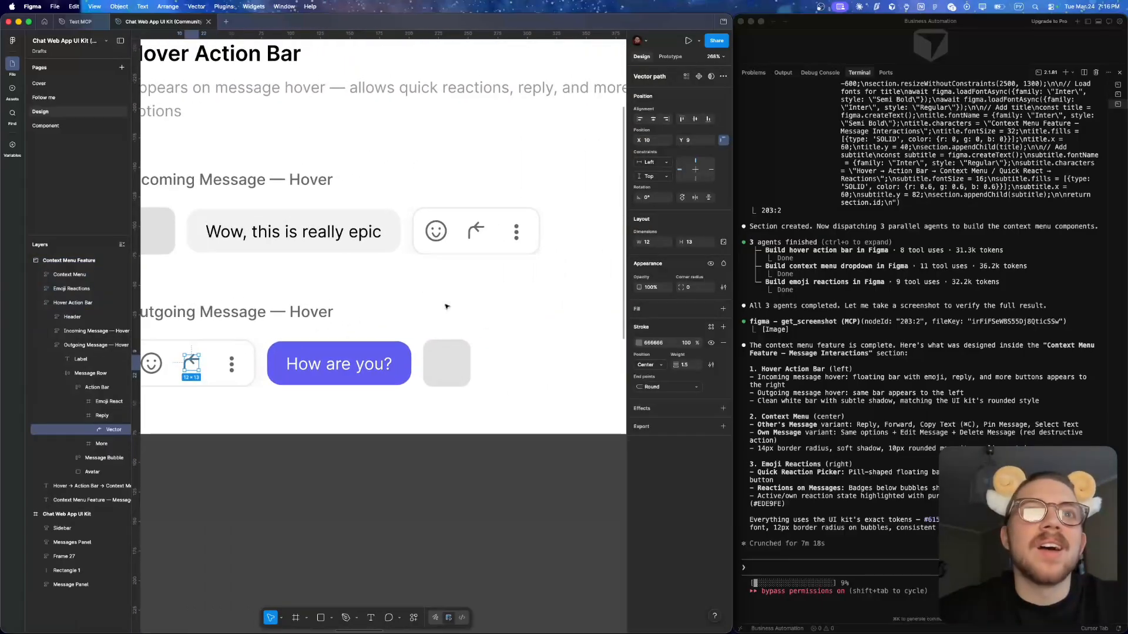
- Review the Context Menu frame's options for others' and own messages, and the Emoji Reactions frame
{"action": "scroll", "coordinate": [446, 306], "scroll_direction": "right", "scroll_amount": 5}
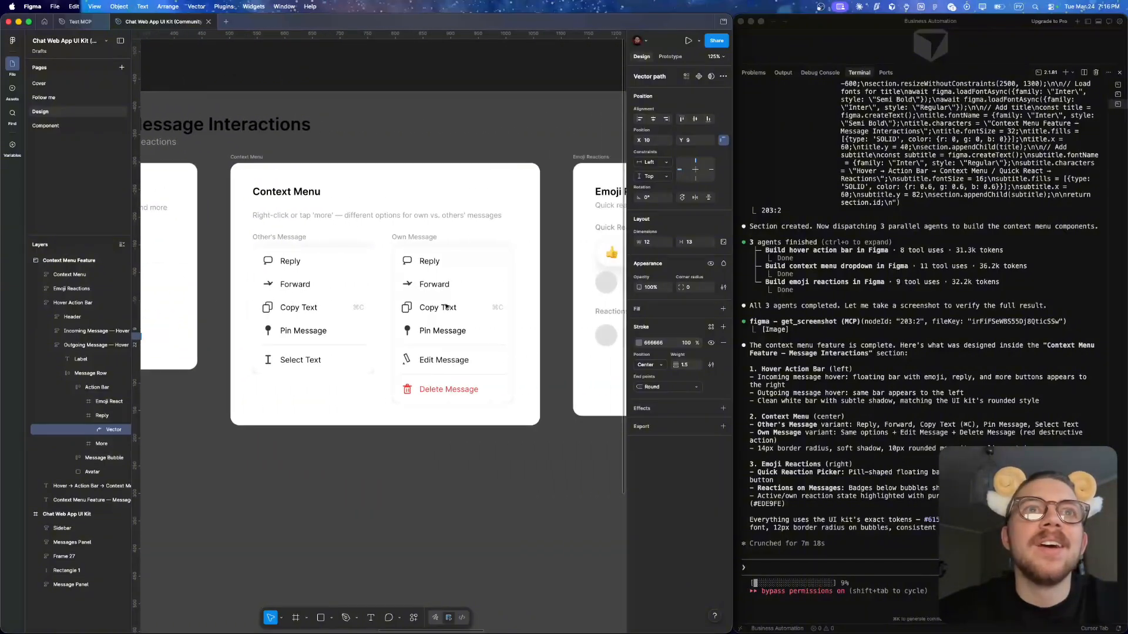
{"action": "scroll", "coordinate": [293, 277], "scroll_direction": "up", "scroll_amount": 5}
{"action": "scroll", "coordinate": [292, 278], "scroll_direction": "down", "scroll_amount": 3}
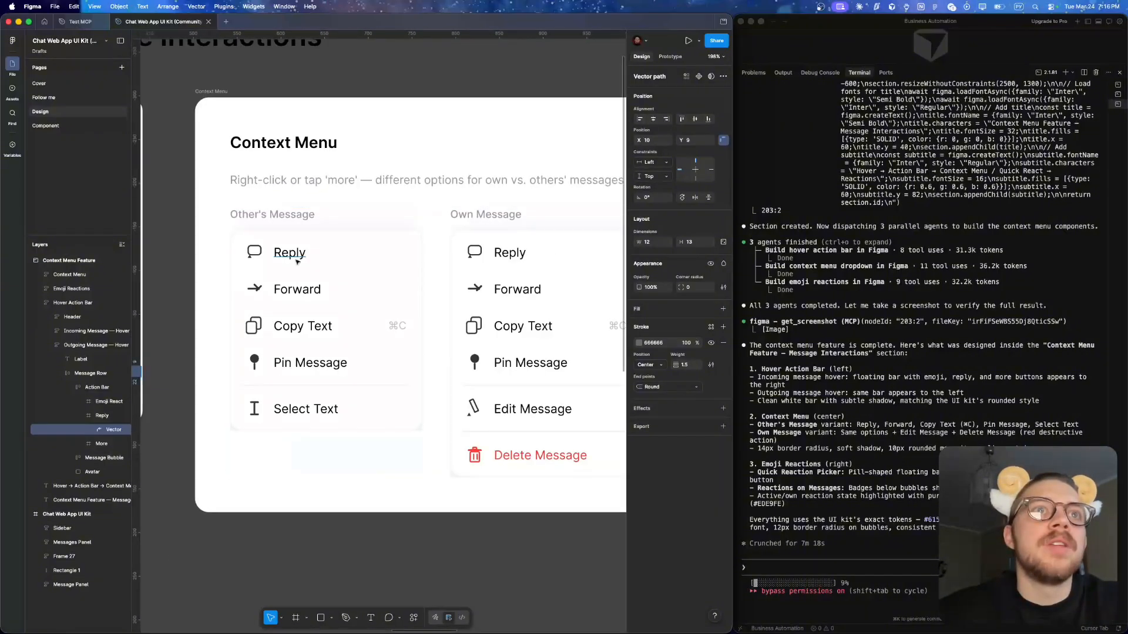
{"action": "scroll", "coordinate": [407, 359], "scroll_direction": "down", "scroll_amount": 3}
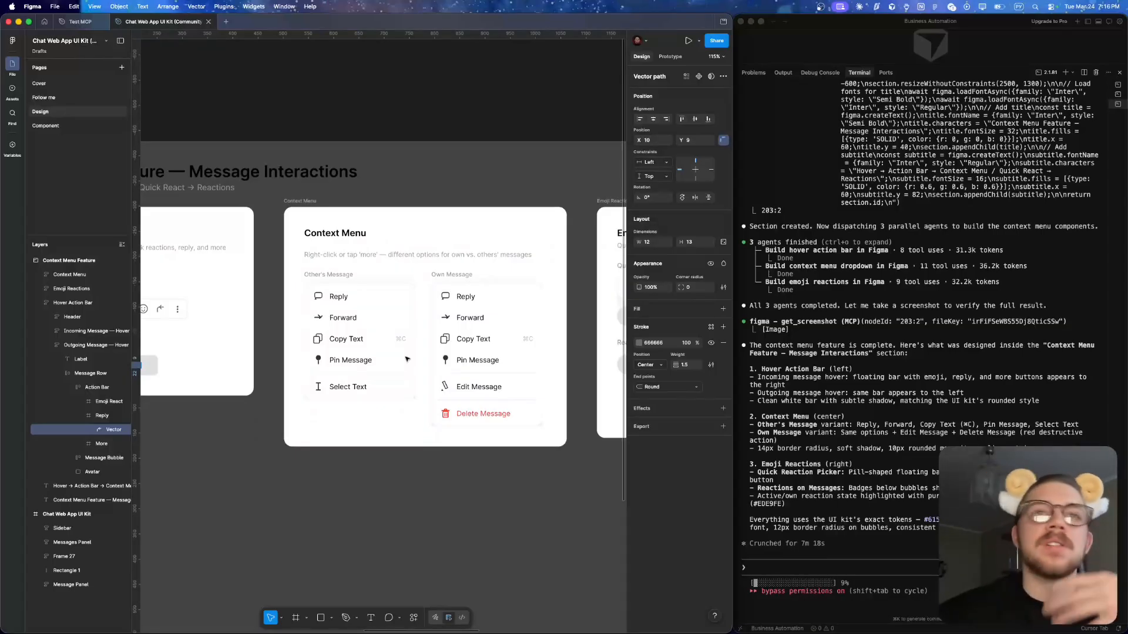
{"action": "scroll", "coordinate": [440, 332], "scroll_direction": "right", "scroll_amount": 5}
{"action": "scroll", "coordinate": [445, 327], "scroll_direction": "right", "scroll_amount": 2}
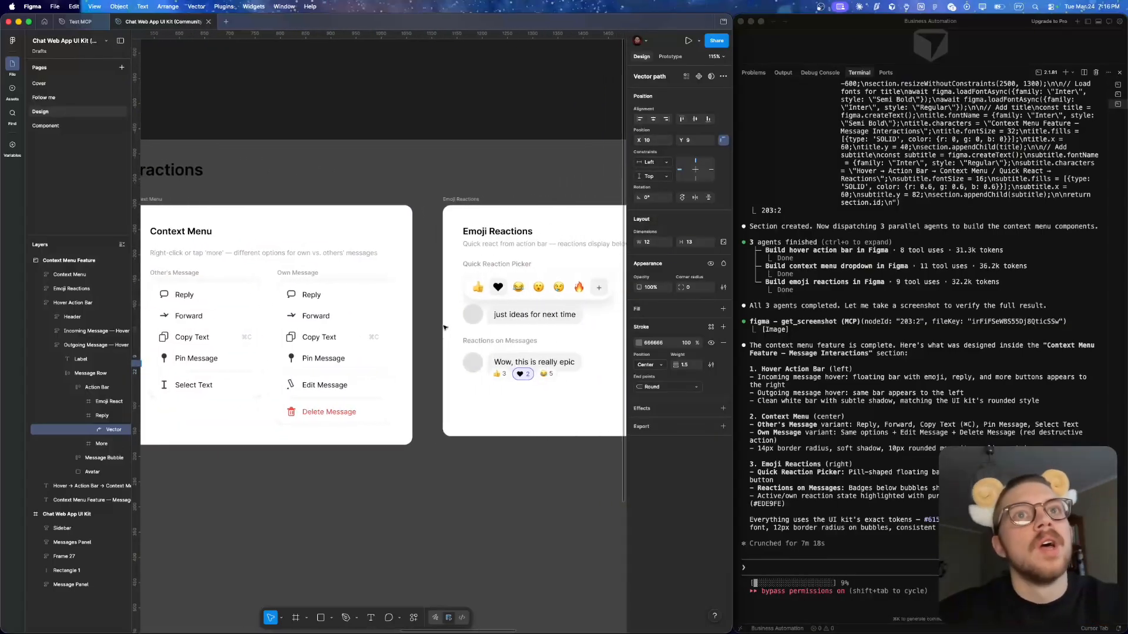
- Examine the Emoji Reactions frame's quick reaction picker and message reactions, alongside the neighbouring Context Menu frame
{"action": "scroll", "coordinate": [445, 327], "scroll_direction": "down", "scroll_amount": 5}
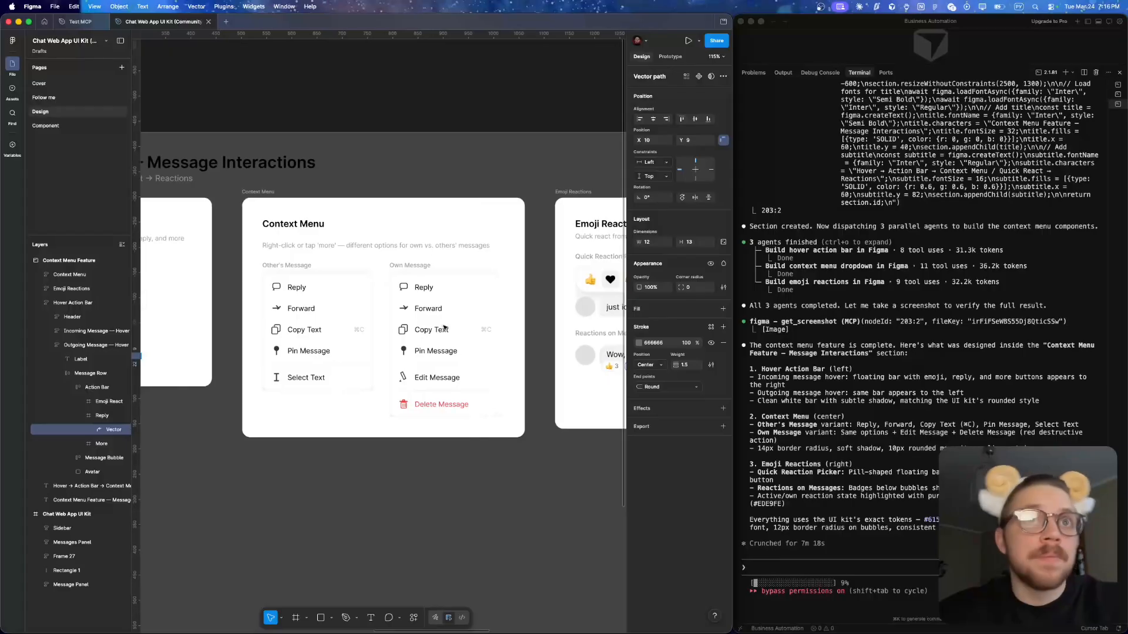
{"action": "scroll", "coordinate": [604, 309], "scroll_direction": "up", "scroll_amount": 5}
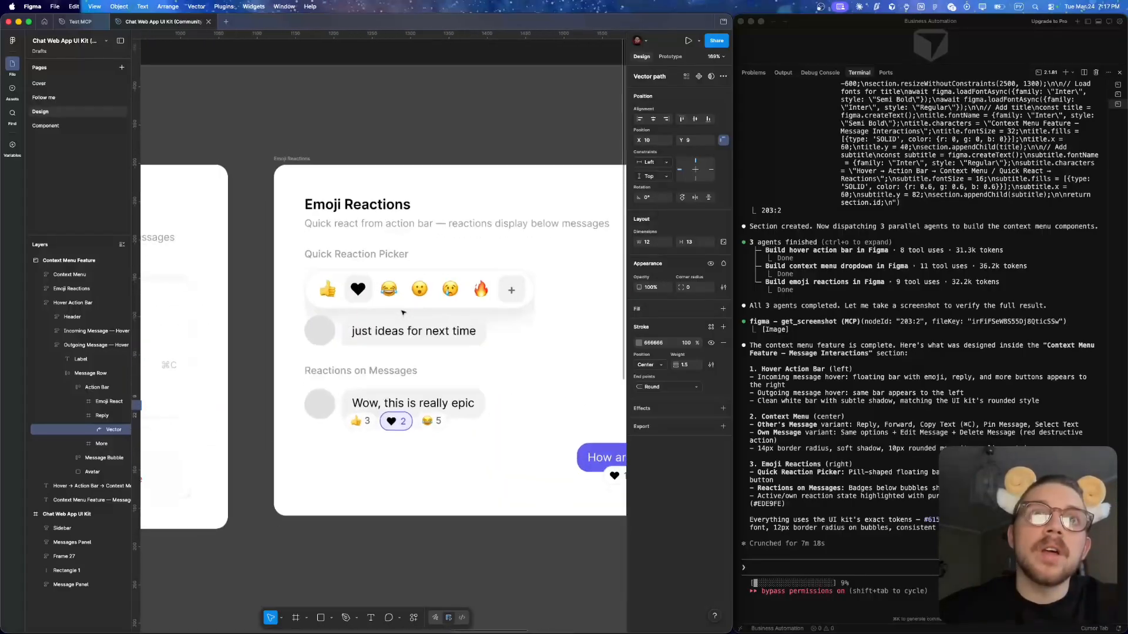
{"action": "scroll", "coordinate": [426, 300], "scroll_direction": "down", "scroll_amount": 2}
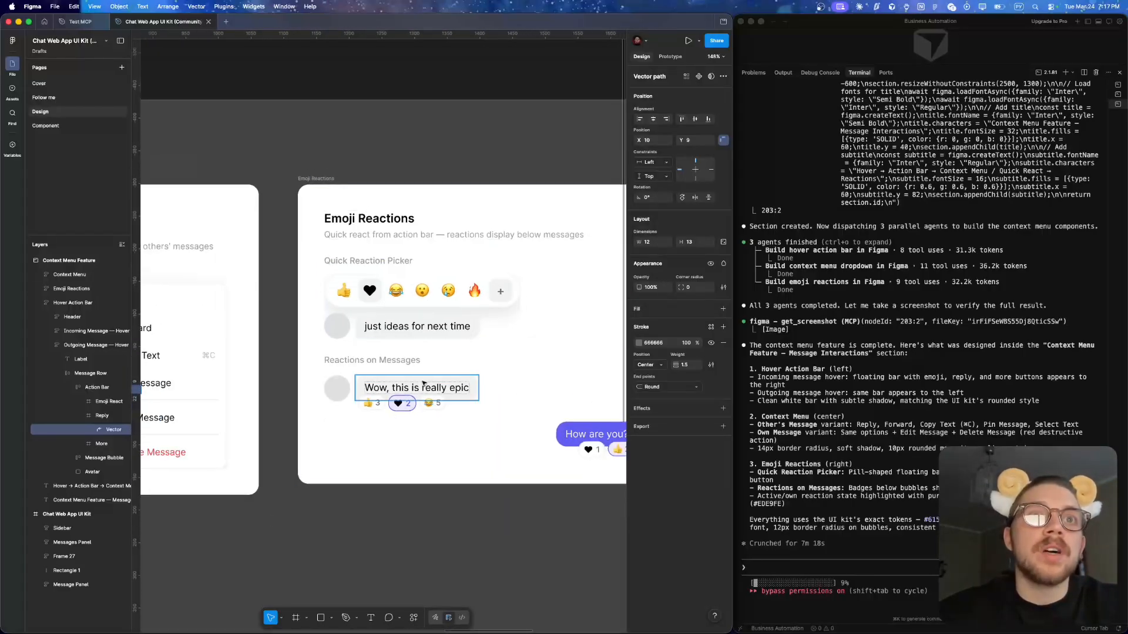
{"action": "scroll", "coordinate": [486, 322], "scroll_direction": "down", "scroll_amount": 6}
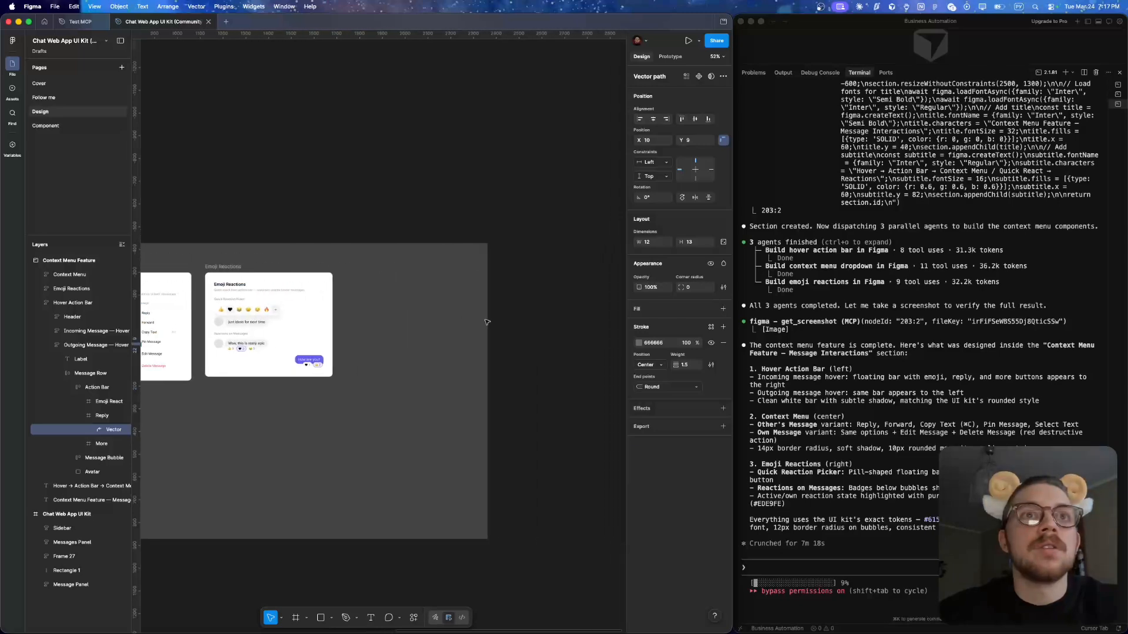
{"action": "scroll", "coordinate": [352, 317], "scroll_direction": "up", "scroll_amount": 5}
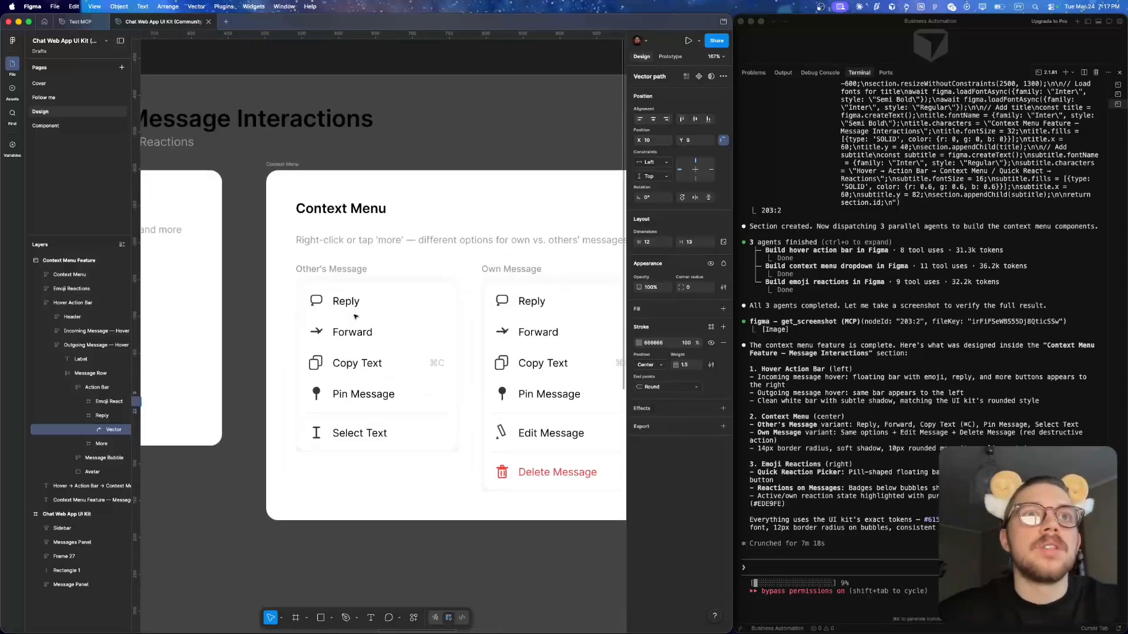
- Inspect the Own Message menu in the Context Menu frame and compare its options with the Other's Message menu
{"action": "double_click", "coordinate": [356, 317]}
{"action": "left_click", "coordinate": [546, 330]}
{"action": "scroll", "coordinate": [447, 305], "scroll_direction": "down", "scroll_amount": 5}
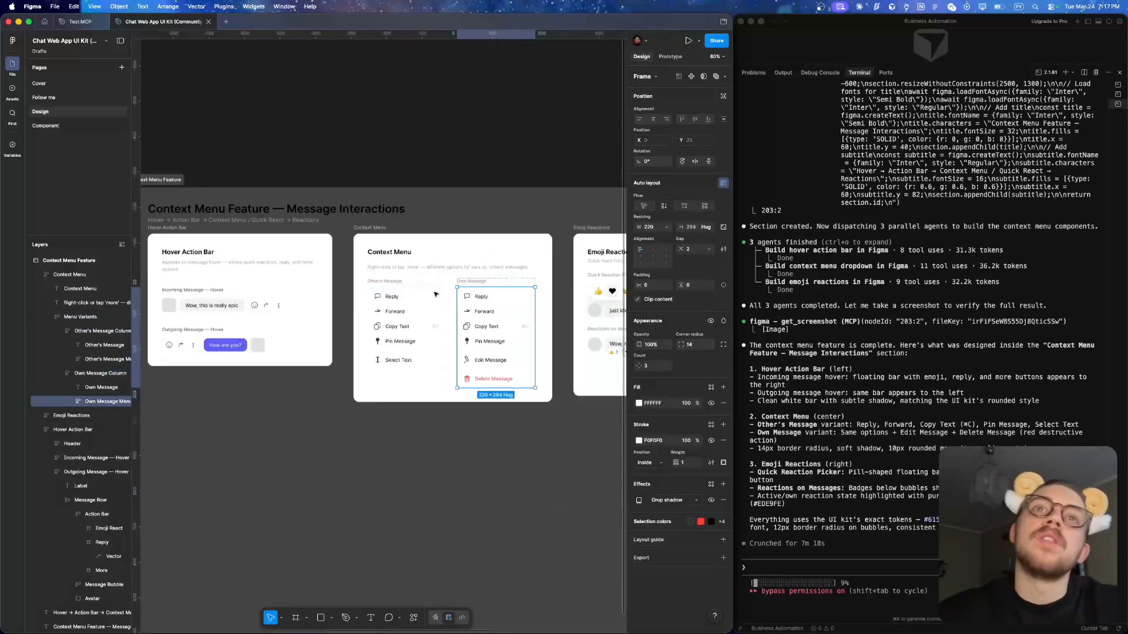
{"action": "scroll", "coordinate": [435, 294], "scroll_direction": "up", "scroll_amount": 2}
{"action": "scroll", "coordinate": [290, 313], "scroll_direction": "up", "scroll_amount": 4}
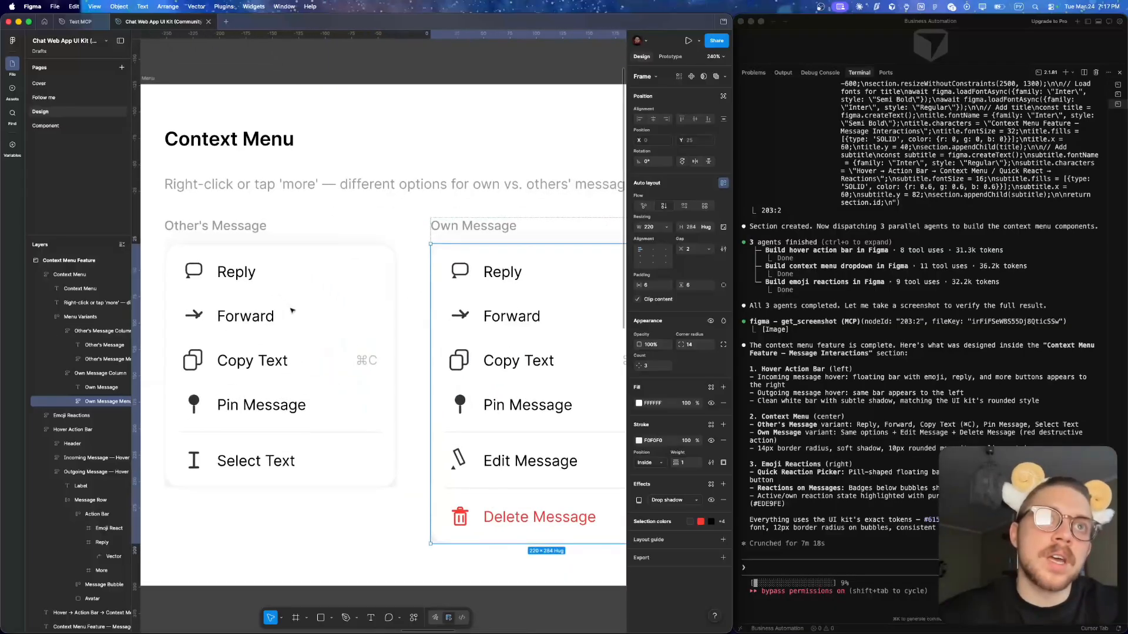
{"action": "scroll", "coordinate": [290, 312], "scroll_direction": "down", "scroll_amount": 4}
{"action": "scroll", "coordinate": [292, 310], "scroll_direction": "up", "scroll_amount": 2}
{"action": "scroll", "coordinate": [292, 310], "scroll_direction": "down", "scroll_amount": 6}
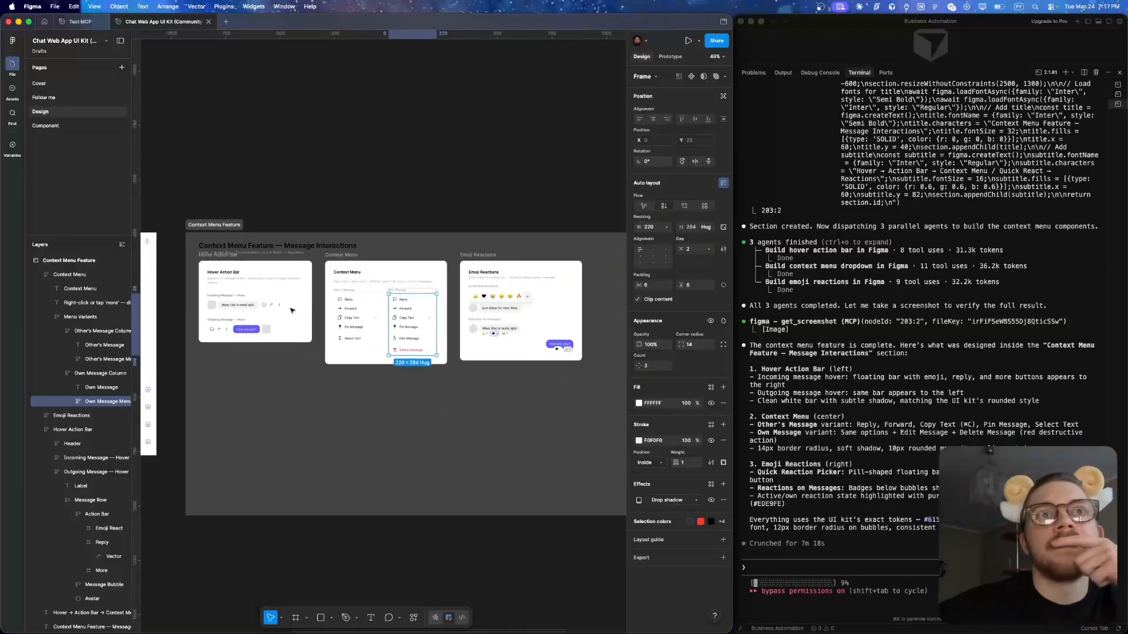
{"action": "scroll", "coordinate": [300, 325], "scroll_direction": "right", "scroll_amount": 3}
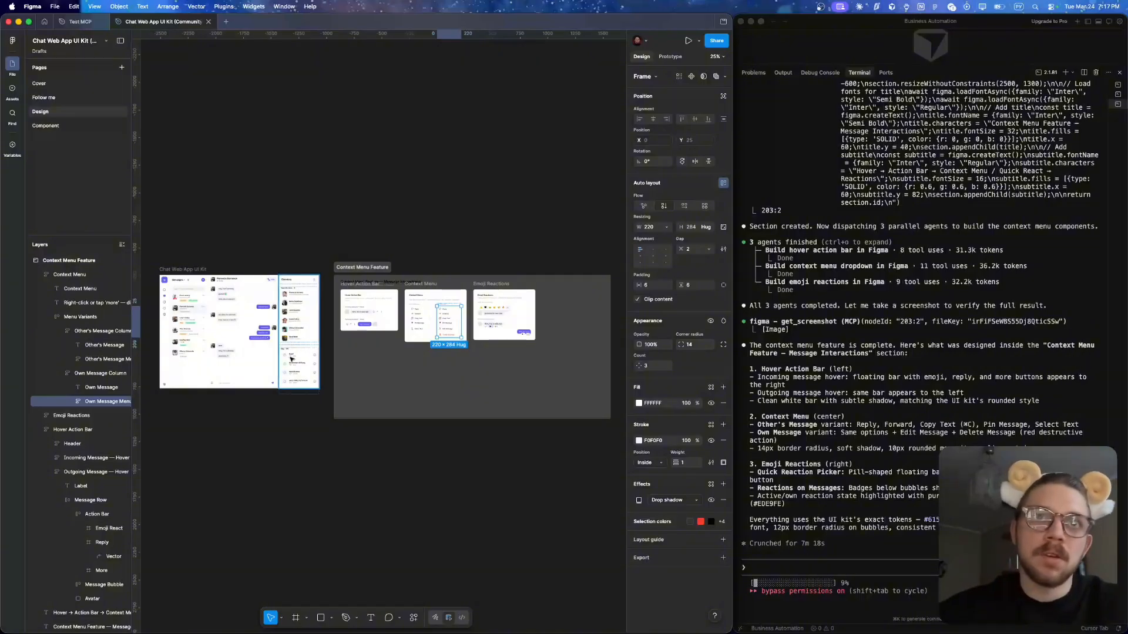
- Compare the original Chat Web App UI Kit frame with the Hover Action Bar and Context Menu designs
{"action": "left_click", "coordinate": [301, 324]}
{"action": "left_click", "coordinate": [376, 230]}
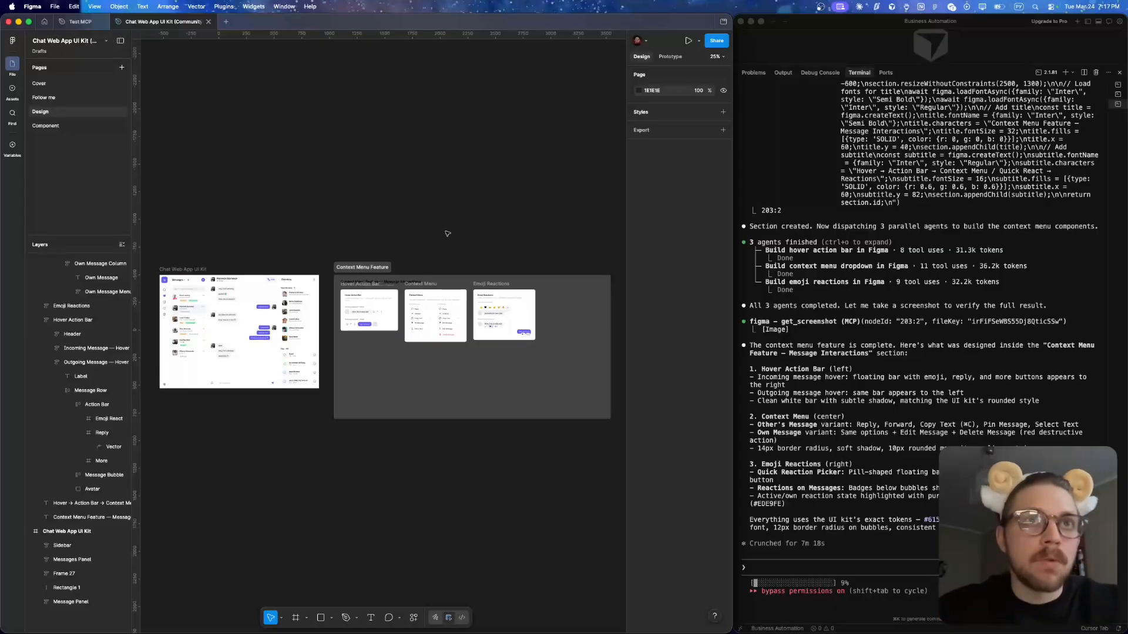
{"action": "scroll", "coordinate": [448, 234], "scroll_direction": "left", "scroll_amount": 2}
{"action": "scroll", "coordinate": [326, 311], "scroll_direction": "up", "scroll_amount": 5}
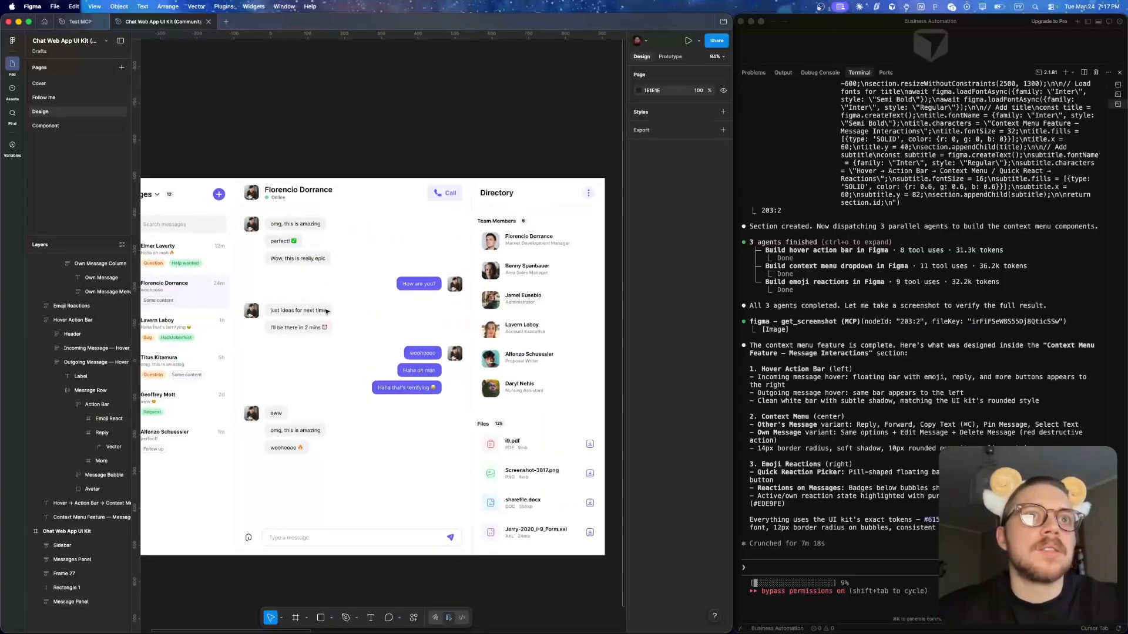
{"action": "scroll", "coordinate": [326, 311], "scroll_direction": "down", "scroll_amount": 3}
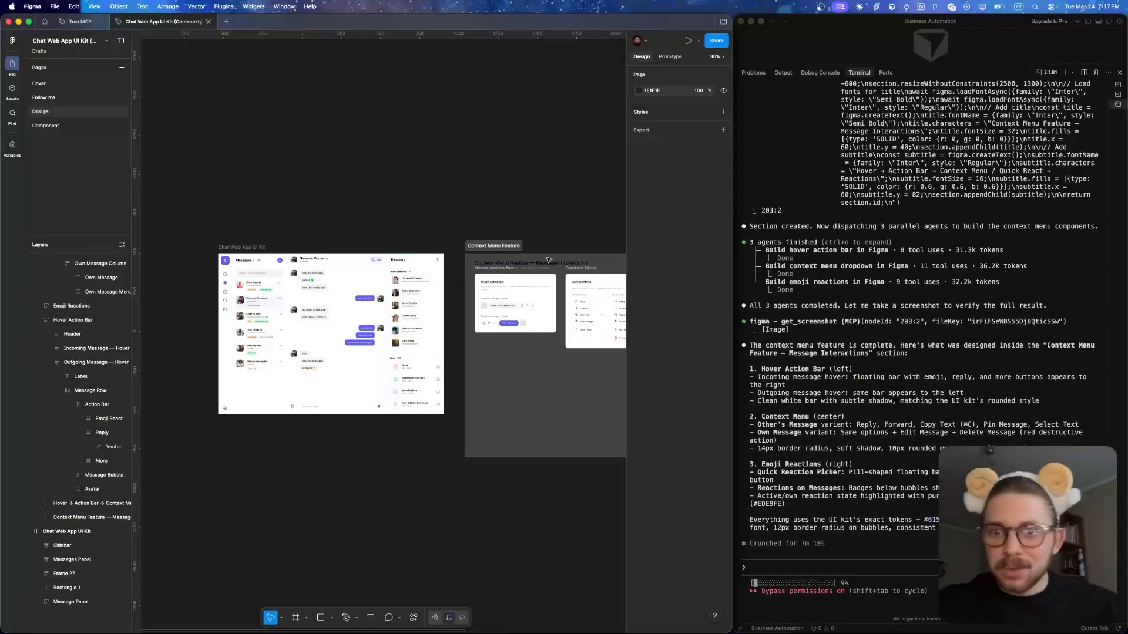
{"action": "scroll", "coordinate": [564, 224], "scroll_direction": "right", "scroll_amount": 4}
{"action": "scroll", "coordinate": [341, 321], "scroll_direction": "up", "scroll_amount": 6}
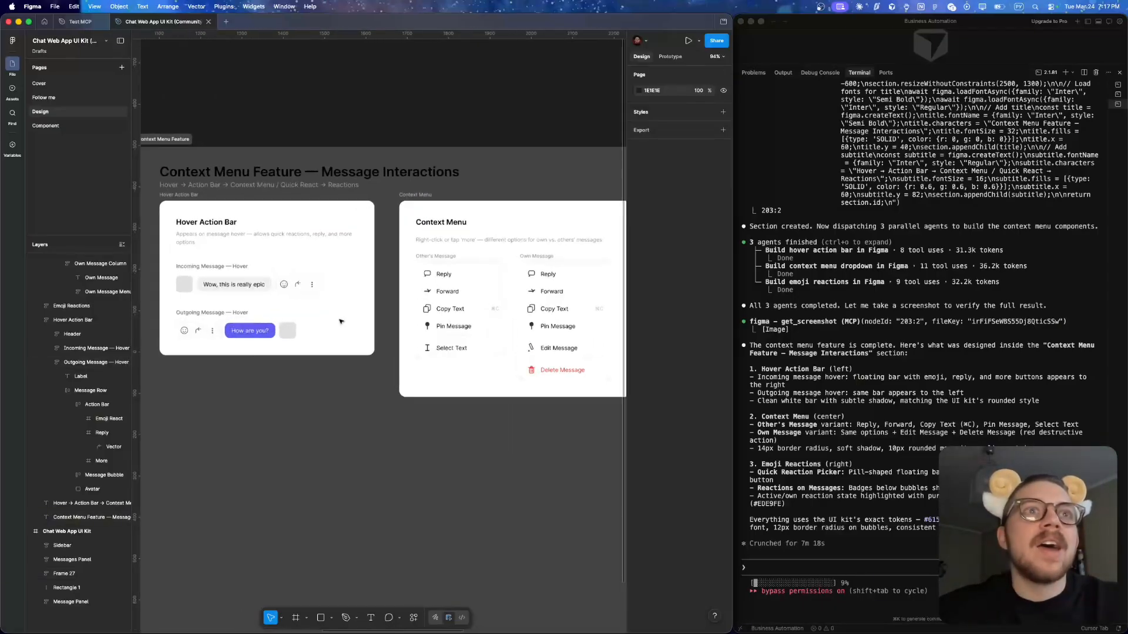
{"action": "scroll", "coordinate": [457, 302], "scroll_direction": "right", "scroll_amount": 5}
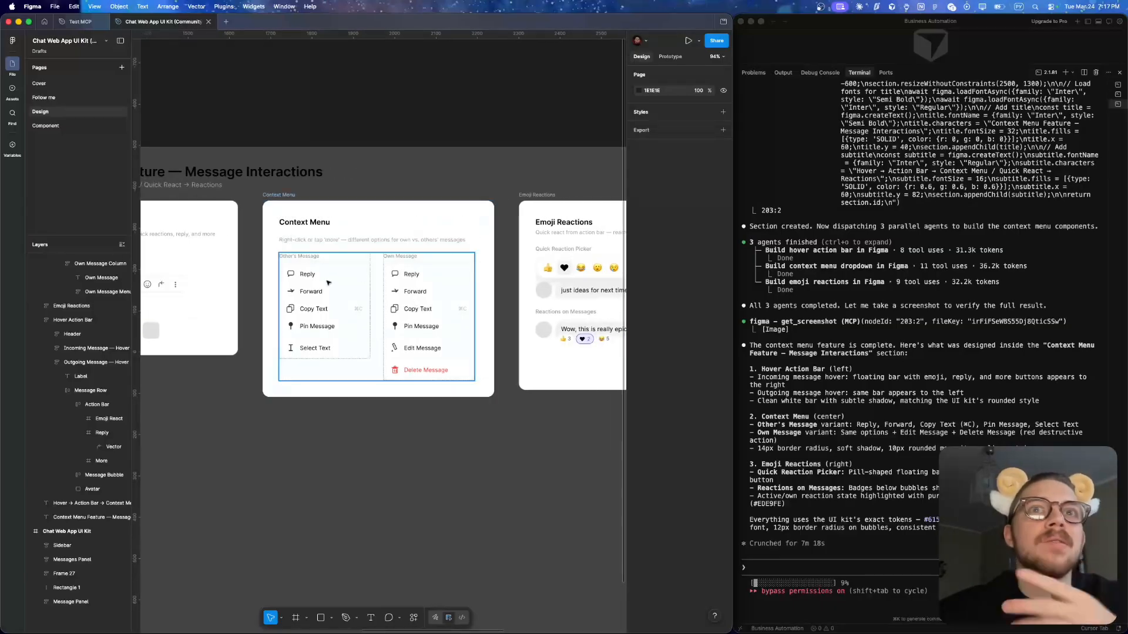
- Move the Reply icon's triangle tail in the Other's Message menu to X 7, centred beneath the speech bubble
{"action": "scroll", "coordinate": [315, 305], "scroll_direction": "up", "scroll_amount": 6}
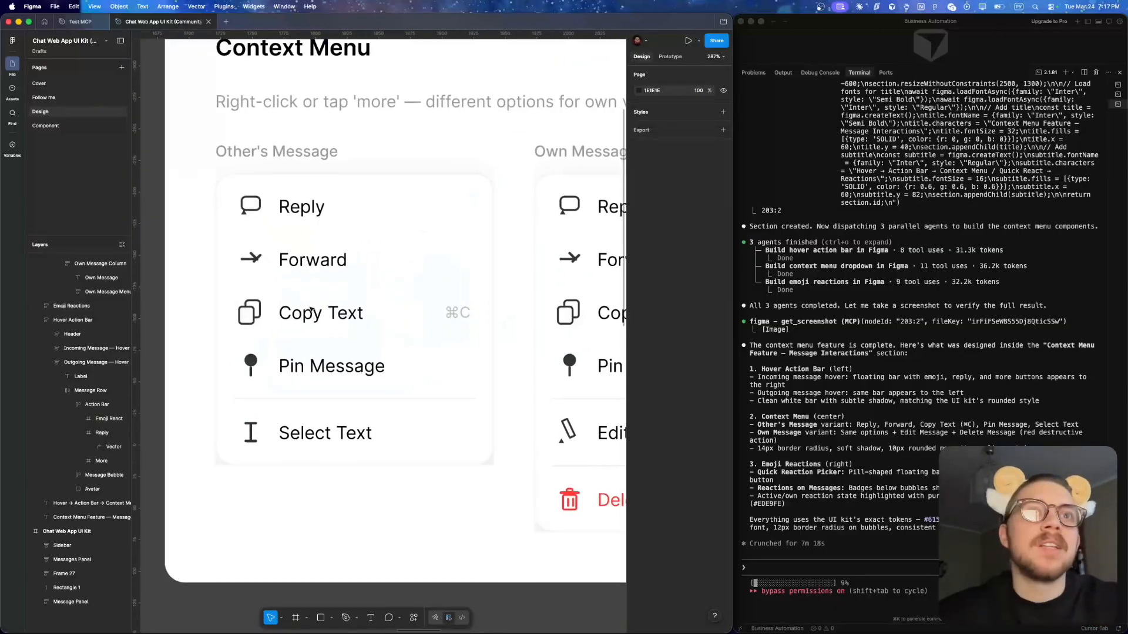
{"action": "left_click", "coordinate": [242, 210], "text": "super"}
{"action": "left_click_drag", "start_coordinate": [244, 212], "coordinate": [262, 213]}
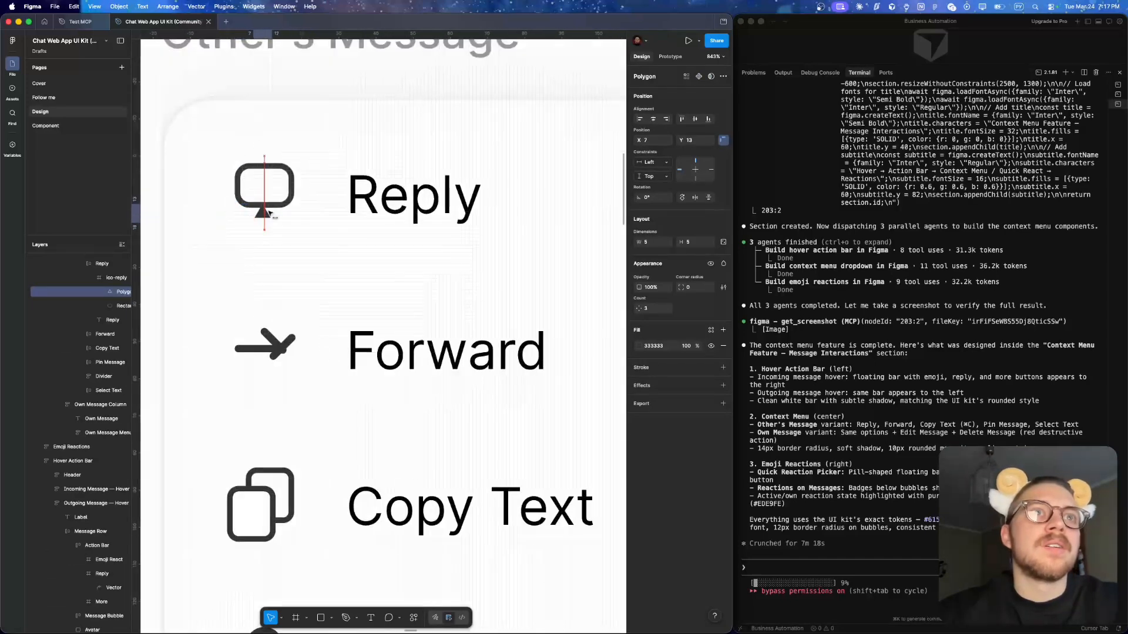
{"action": "scroll", "coordinate": [264, 212], "scroll_direction": "down", "scroll_amount": 10}
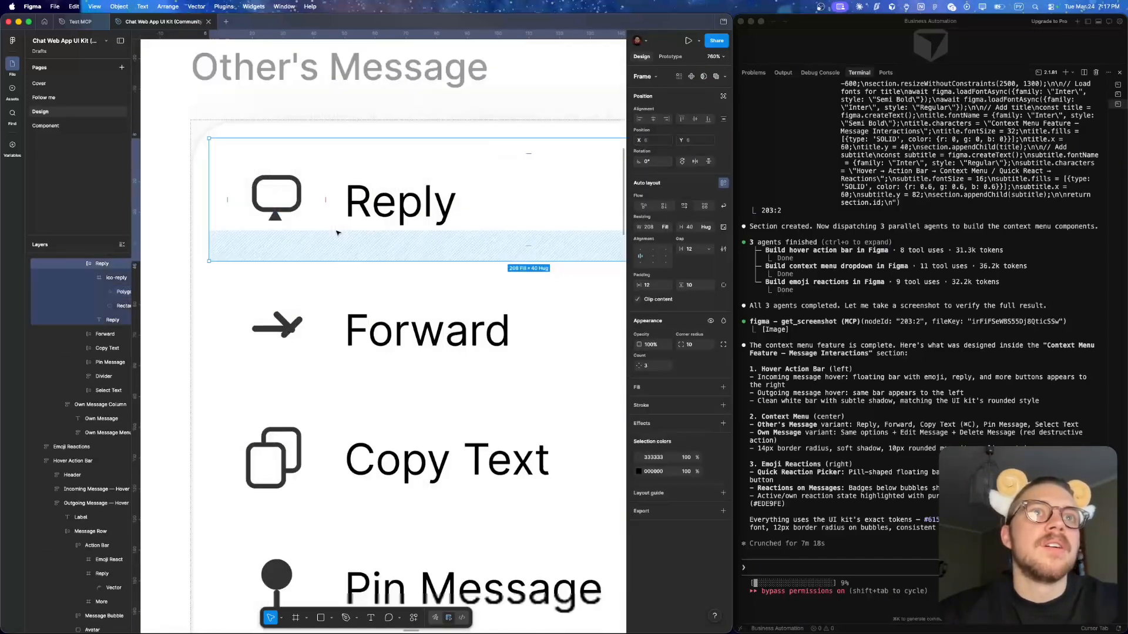
{"action": "left_click", "coordinate": [319, 324]}
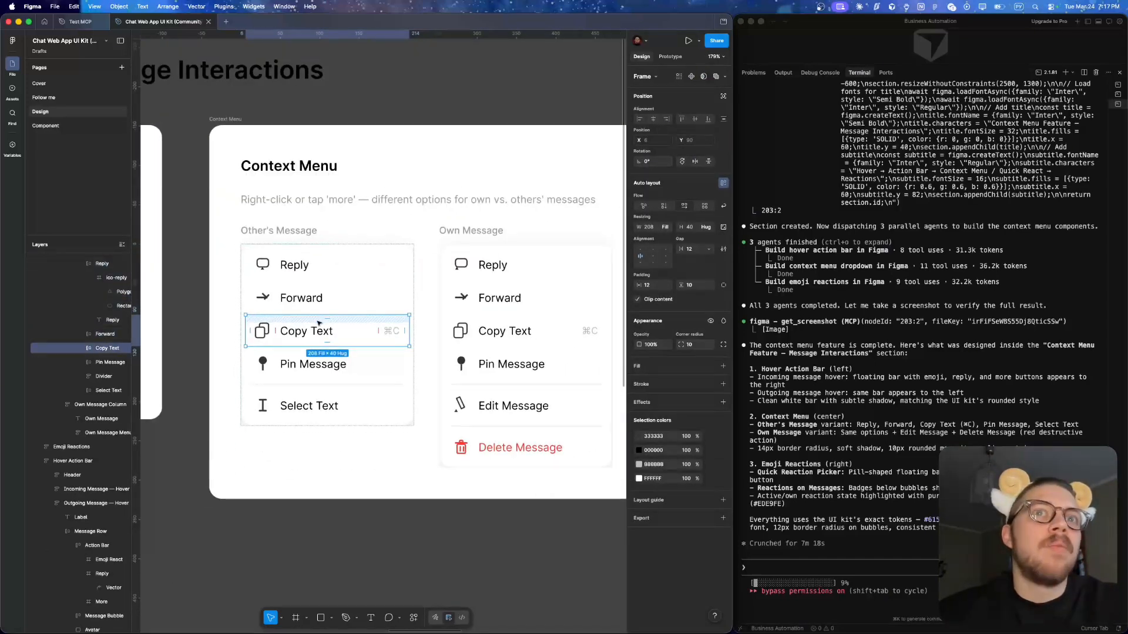
- View the whole Context Menu Feature section and examine the Emoji Reactions frame's quick reaction picker up close
{"action": "scroll", "coordinate": [411, 335], "scroll_direction": "right", "scroll_amount": 5}
{"action": "scroll", "coordinate": [419, 345], "scroll_direction": "down", "scroll_amount": 8}
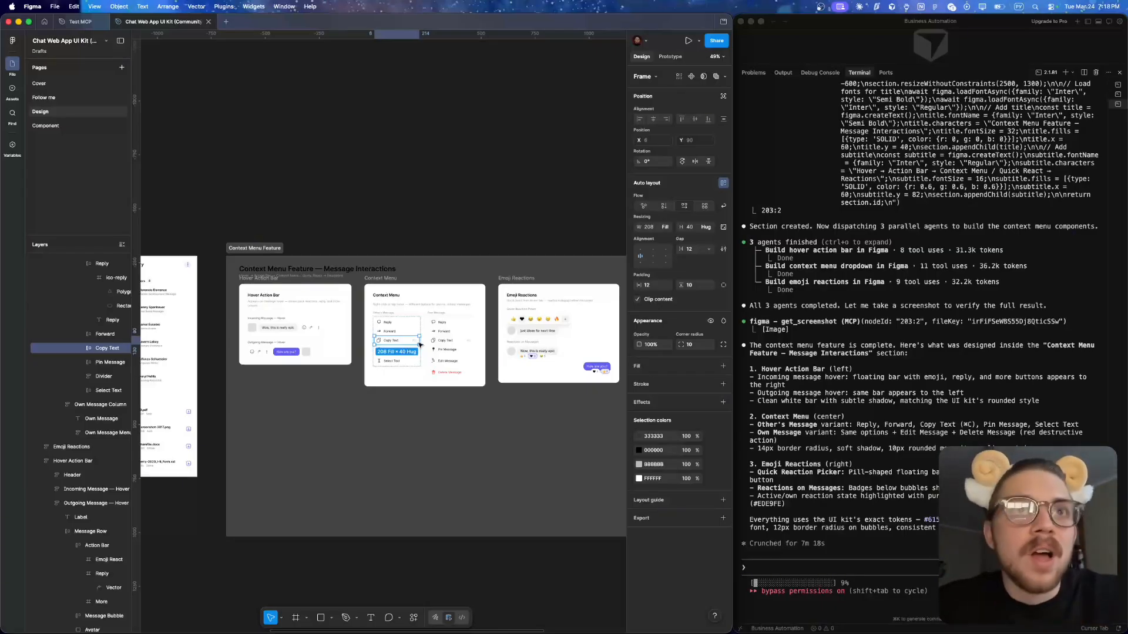
{"action": "scroll", "coordinate": [419, 345], "scroll_direction": "up", "scroll_amount": 5}
{"action": "scroll", "coordinate": [417, 321], "scroll_direction": "down", "scroll_amount": 3}
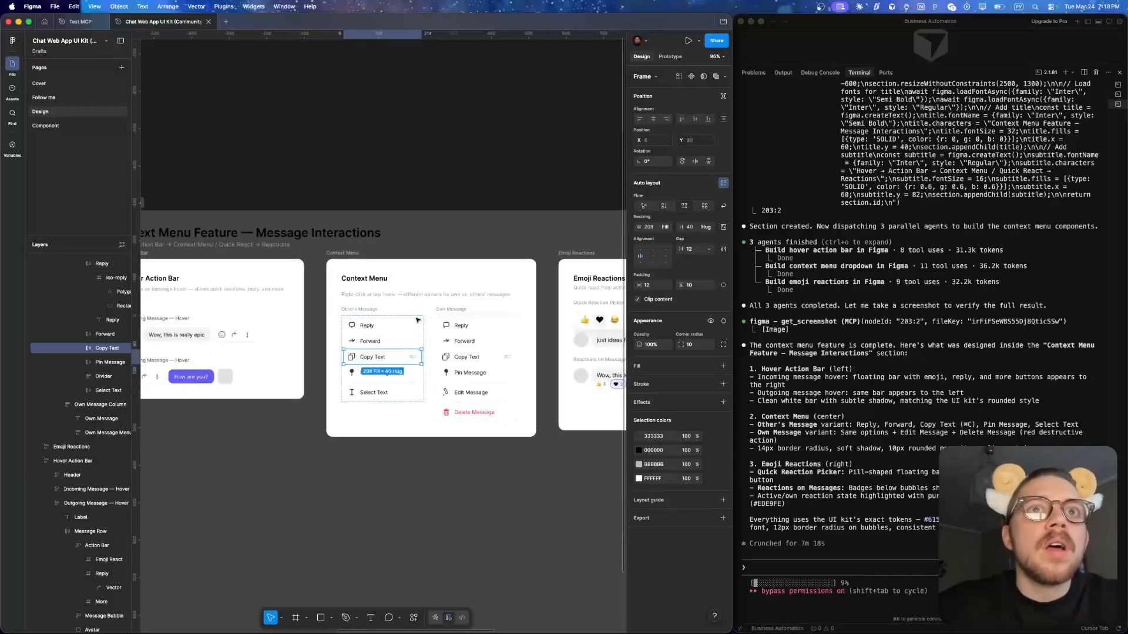
{"action": "scroll", "coordinate": [417, 320], "scroll_direction": "right", "scroll_amount": 4}
{"action": "scroll", "coordinate": [350, 336], "scroll_direction": "up", "scroll_amount": 5}
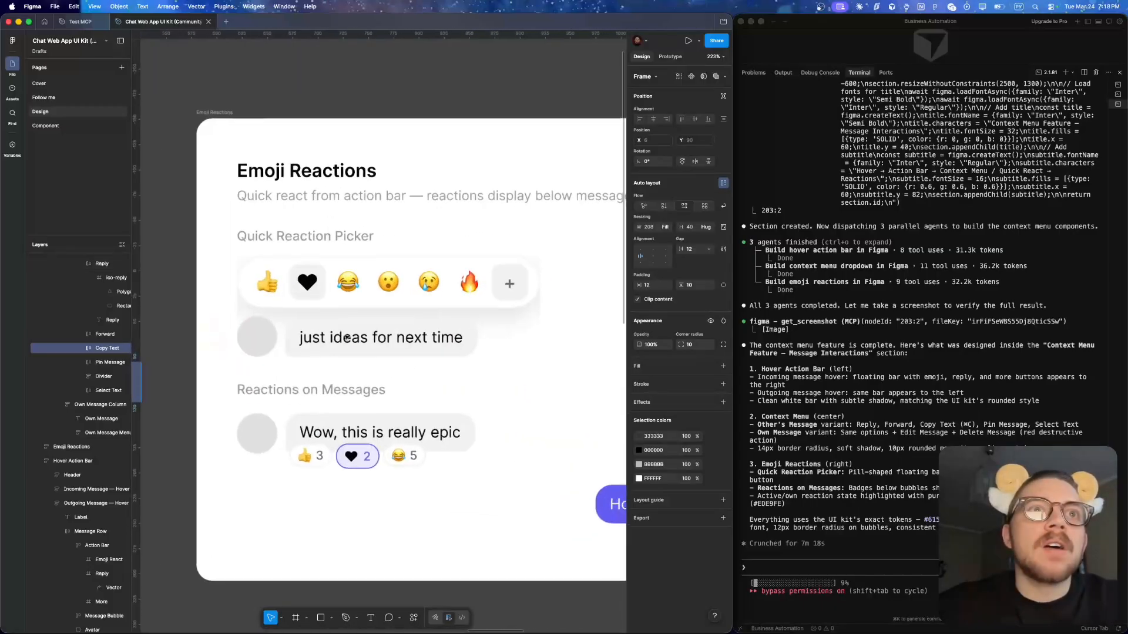
- Look back through the Claude Code log to the original context menu prompt and return to the final summary
{"action": "scroll", "coordinate": [889, 323], "scroll_direction": "up", "scroll_amount": 10}
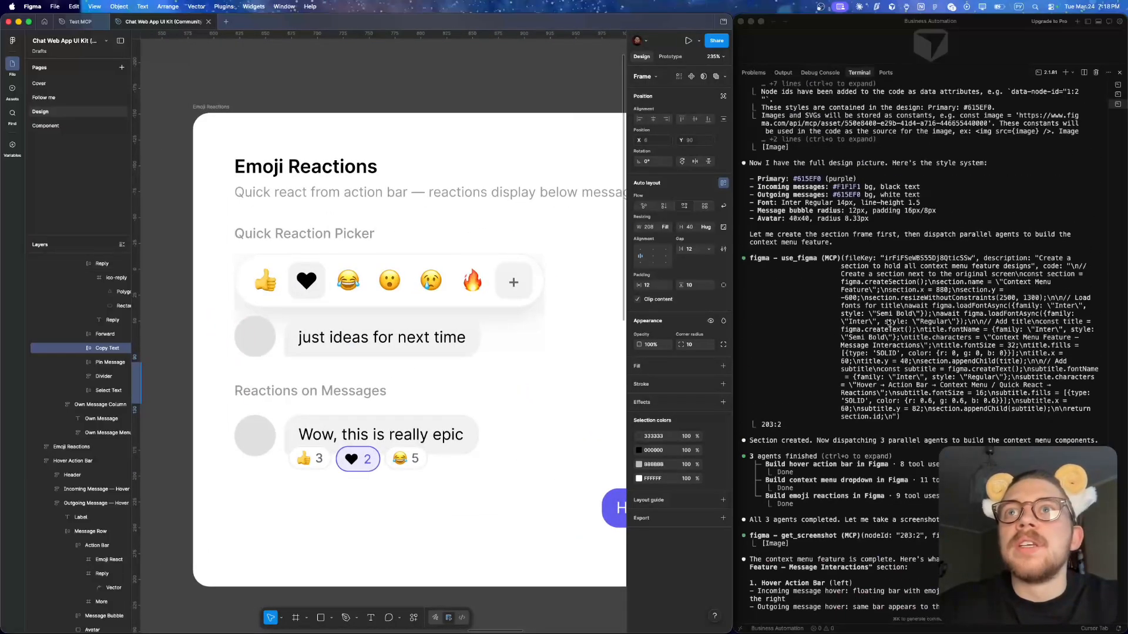
{"action": "scroll", "coordinate": [889, 323], "scroll_direction": "up", "scroll_amount": 12}
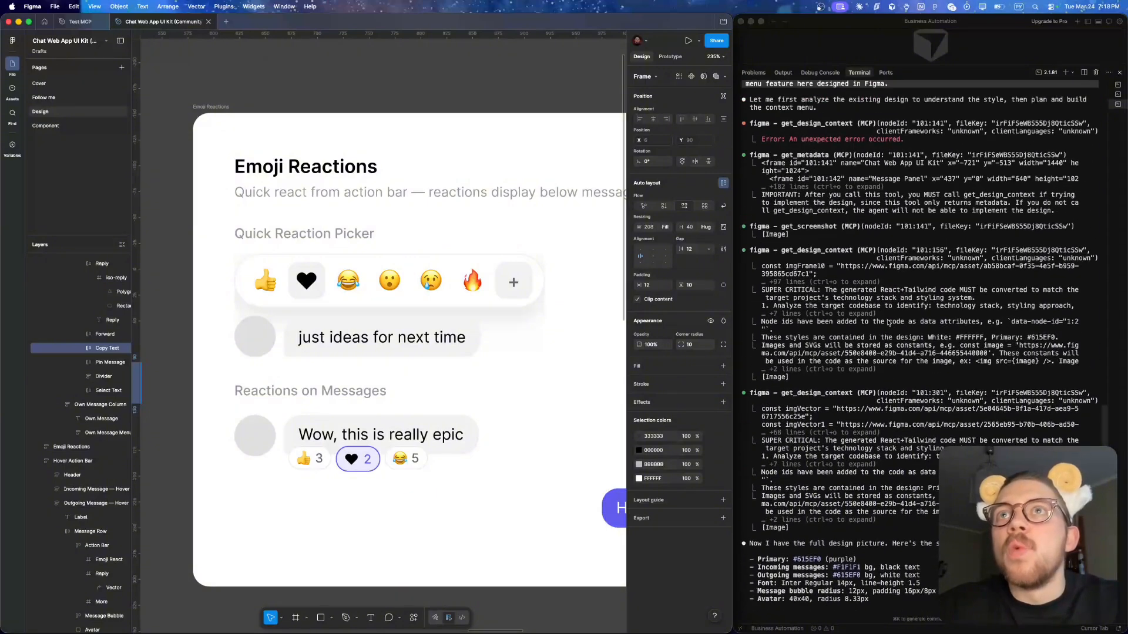
{"action": "scroll", "coordinate": [889, 323], "scroll_direction": "up", "scroll_amount": 1}
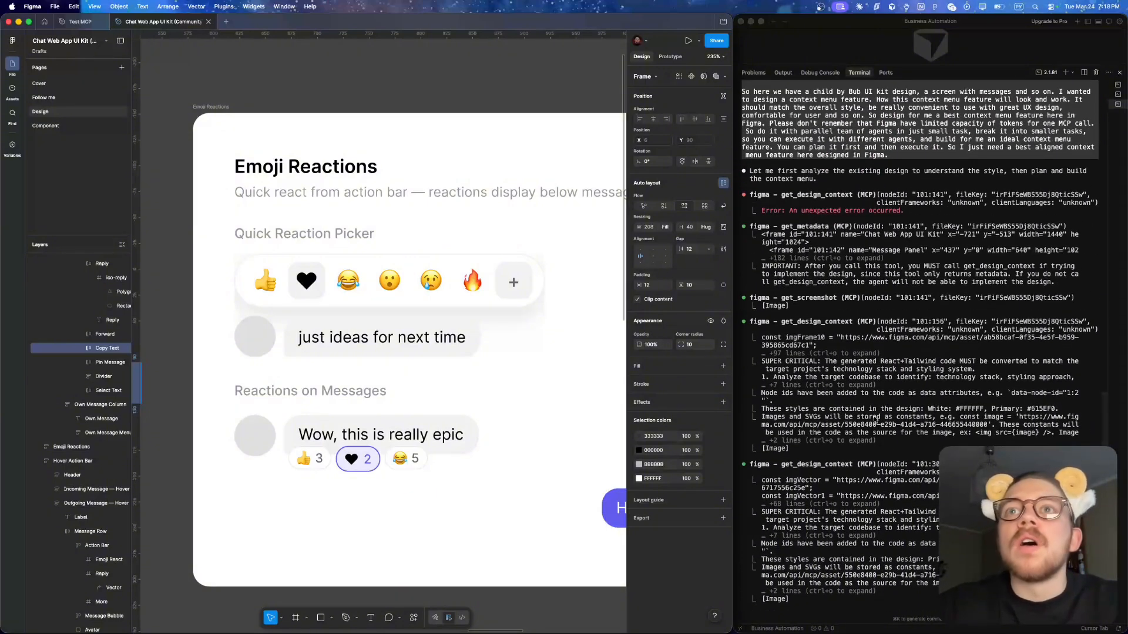
{"action": "scroll", "coordinate": [875, 422], "scroll_direction": "down", "scroll_amount": 20}
- Inspect the Reactions on Messages part of the Emoji Reactions frame and review the section's three frames together
{"action": "left_click", "coordinate": [470, 443]}
{"action": "scroll", "coordinate": [472, 442], "scroll_direction": "down", "scroll_amount": 5}
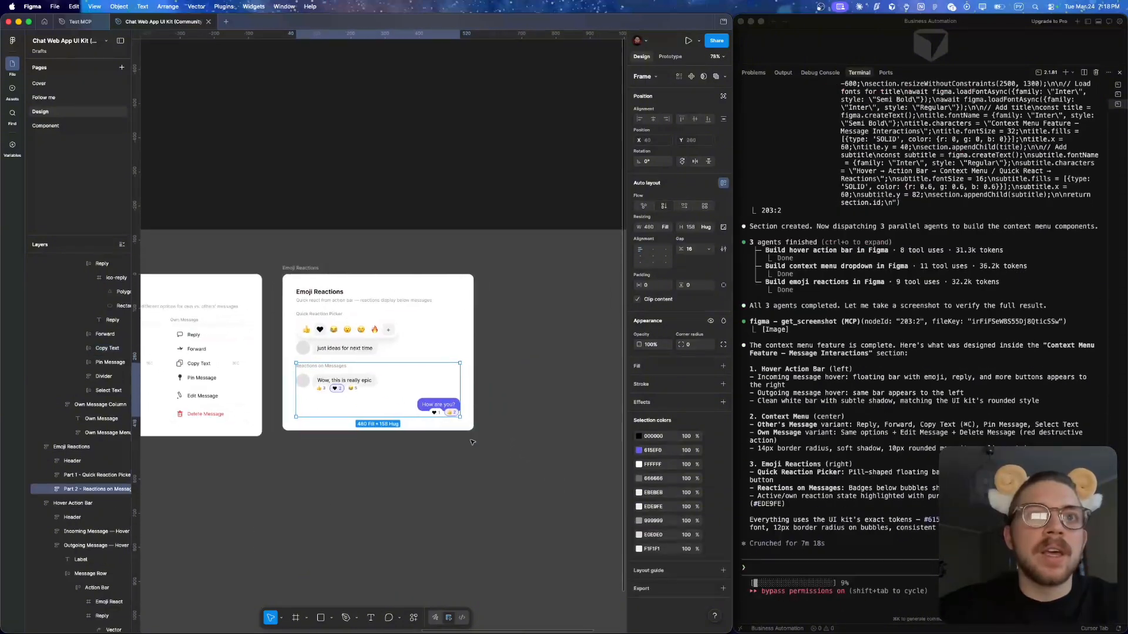
{"action": "scroll", "coordinate": [397, 385], "scroll_direction": "up", "scroll_amount": 3}
{"action": "scroll", "coordinate": [397, 385], "scroll_direction": "down", "scroll_amount": 2}
{"action": "scroll", "coordinate": [396, 385], "scroll_direction": "left", "scroll_amount": 5}
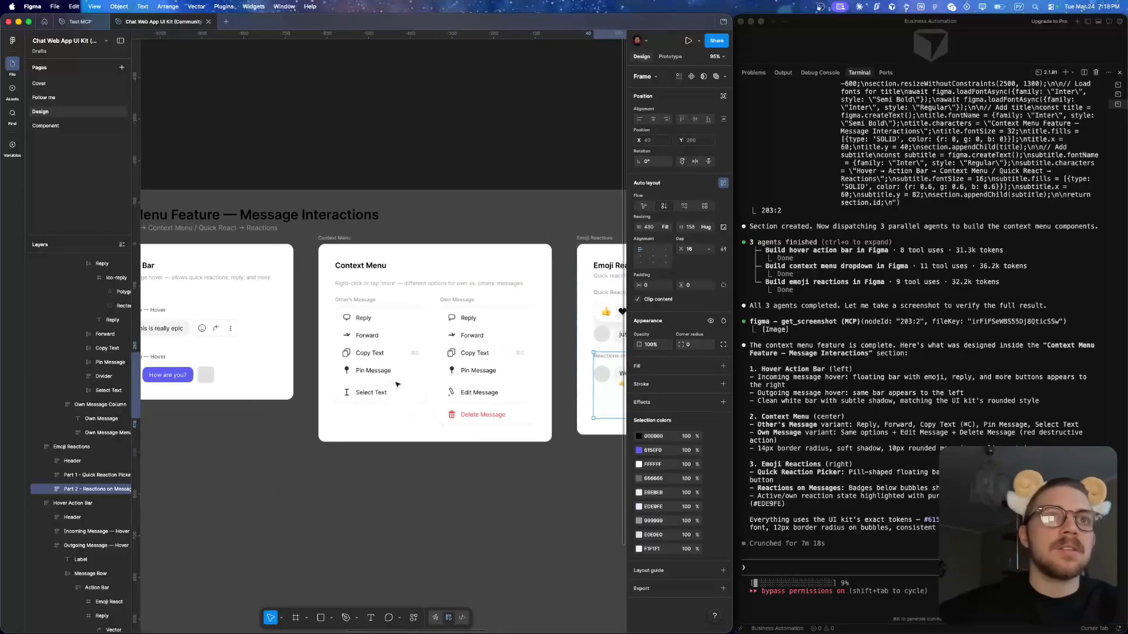
{"action": "scroll", "coordinate": [396, 385], "scroll_direction": "down", "scroll_amount": 3}
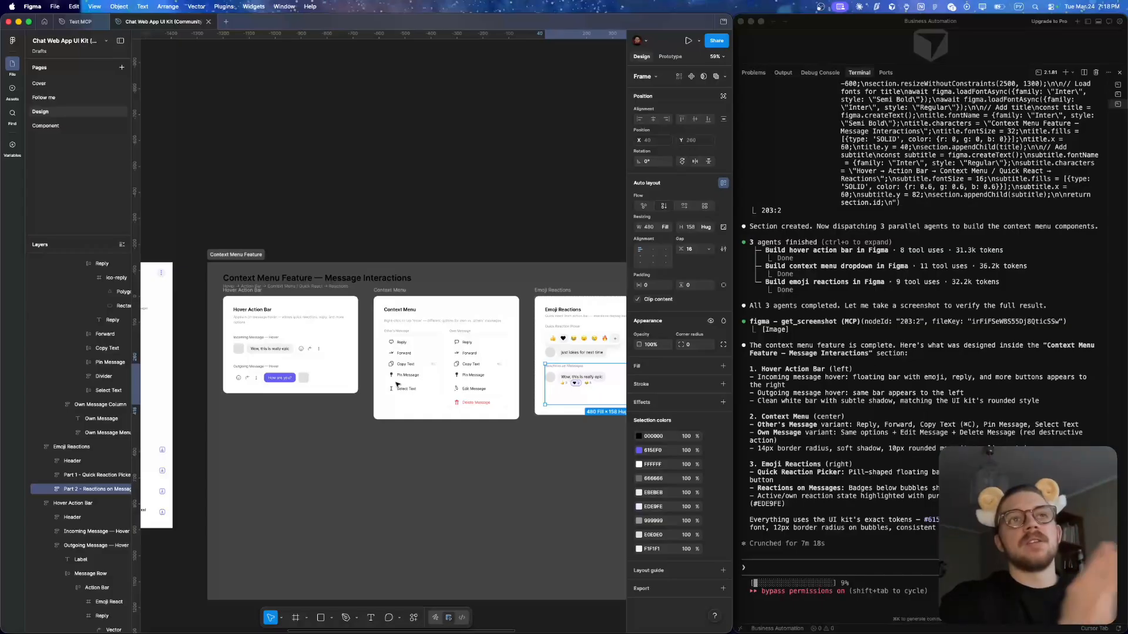
{"action": "scroll", "coordinate": [397, 385], "scroll_direction": "down", "scroll_amount": 3}
{"action": "scroll", "coordinate": [397, 385], "scroll_direction": "right", "scroll_amount": 3}
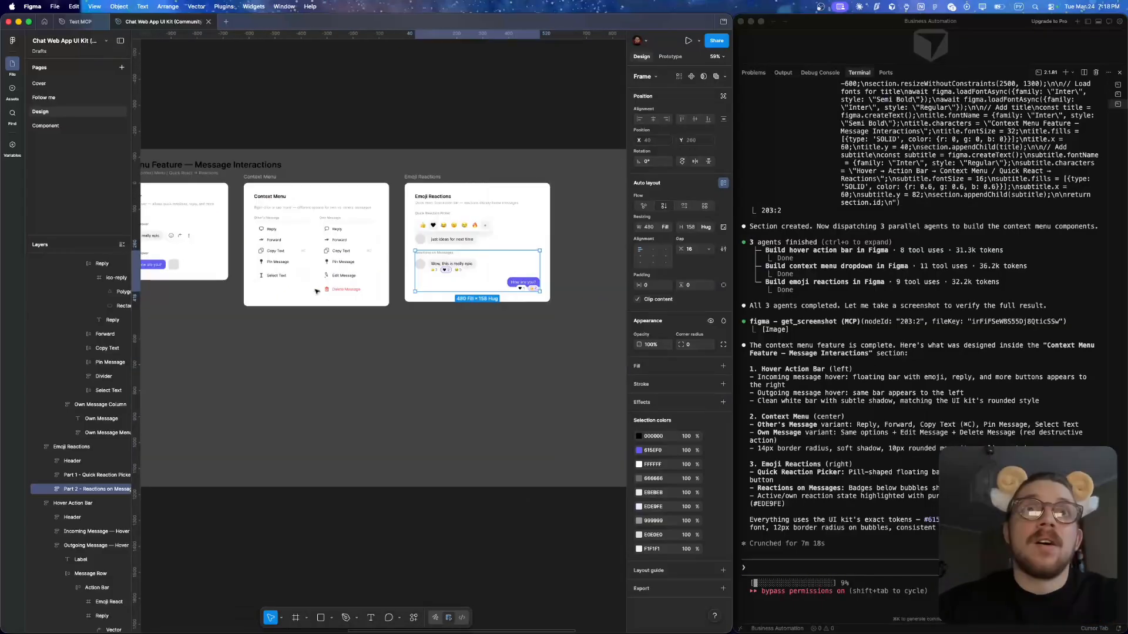
{"action": "scroll", "coordinate": [317, 292], "scroll_direction": "left", "scroll_amount": 4}
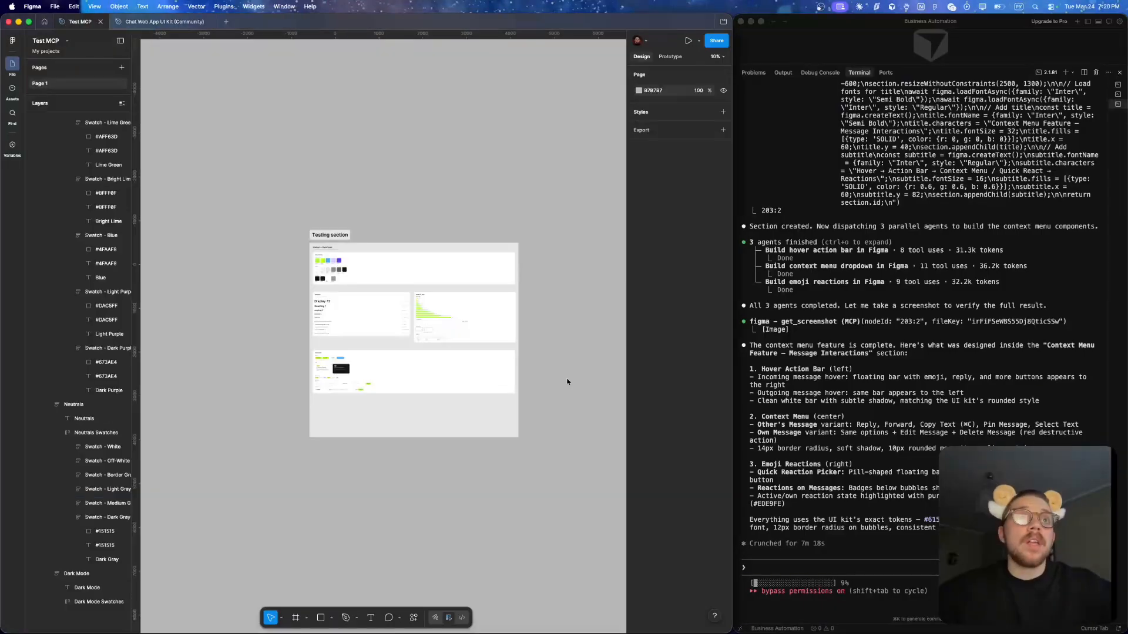
{"action": "scroll", "coordinate": [567, 382], "scroll_direction": "right", "scroll_amount": 3}
{"action": "scroll", "coordinate": [568, 382], "scroll_direction": "down", "scroll_amount": 3}
{"action": "scroll", "coordinate": [567, 382], "scroll_direction": "left", "scroll_amount": 2}
{"action": "scroll", "coordinate": [567, 382], "scroll_direction": "up", "scroll_amount": 1}
{"action": "scroll", "coordinate": [568, 381], "scroll_direction": "up", "scroll_amount": 3}
{"action": "scroll", "coordinate": [567, 382], "scroll_direction": "left", "scroll_amount": 4}
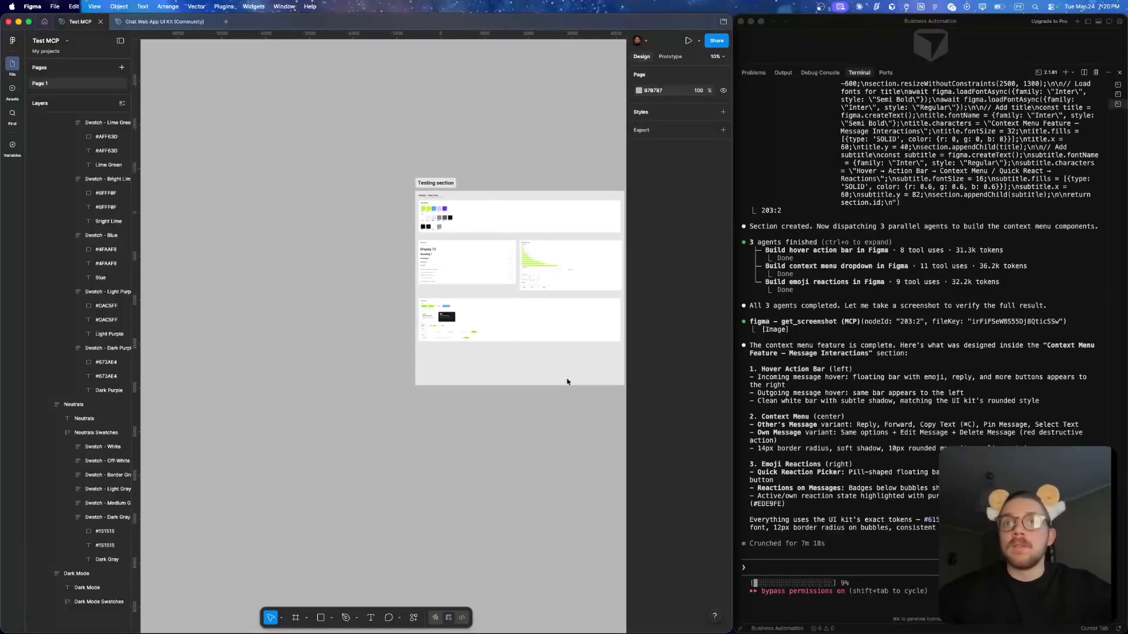
{"action": "scroll", "coordinate": [568, 381], "scroll_direction": "right", "scroll_amount": 3}
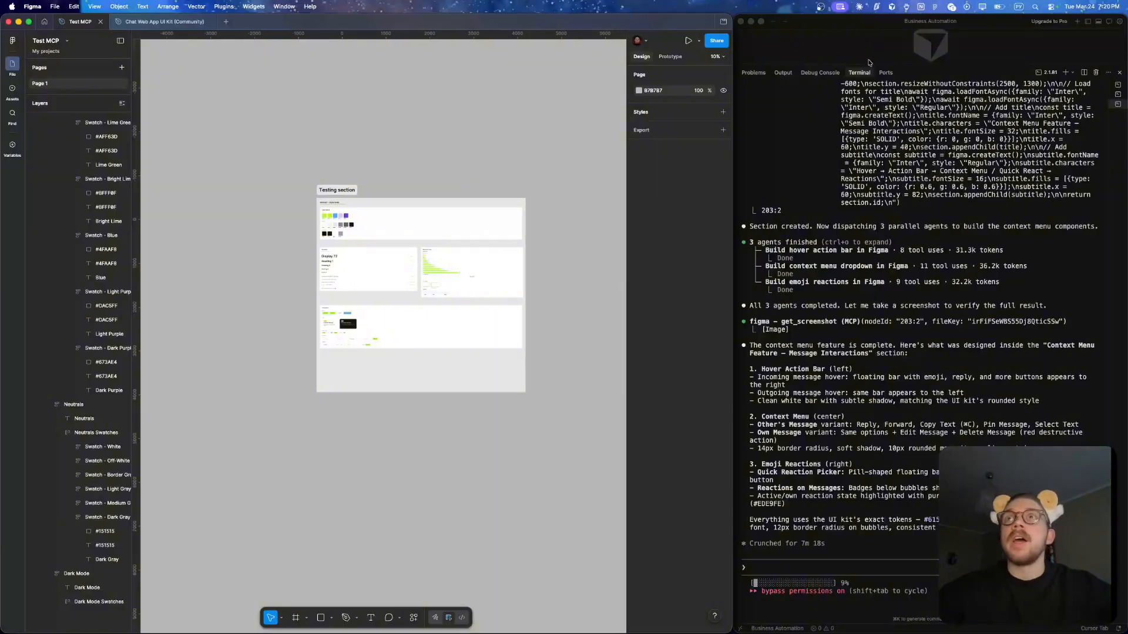
- Widen the terminal session list and start a Claude Code session in a new terminal with the command cr
{"action": "left_click", "coordinate": [1107, 130]}
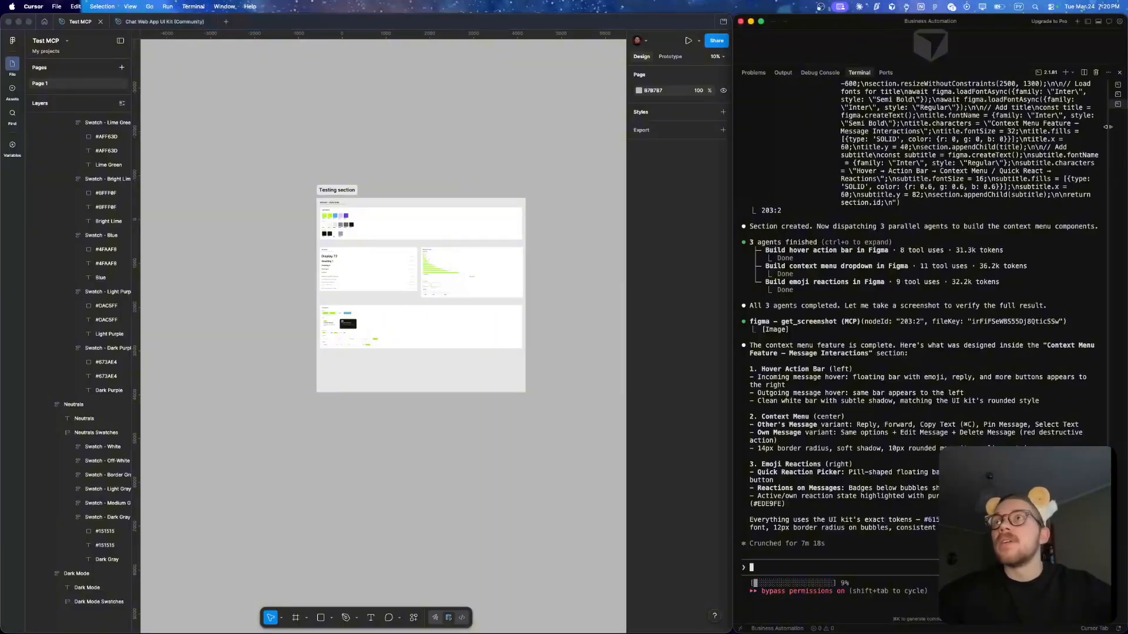
{"action": "left_click_drag", "start_coordinate": [1108, 130], "coordinate": [1046, 127]}
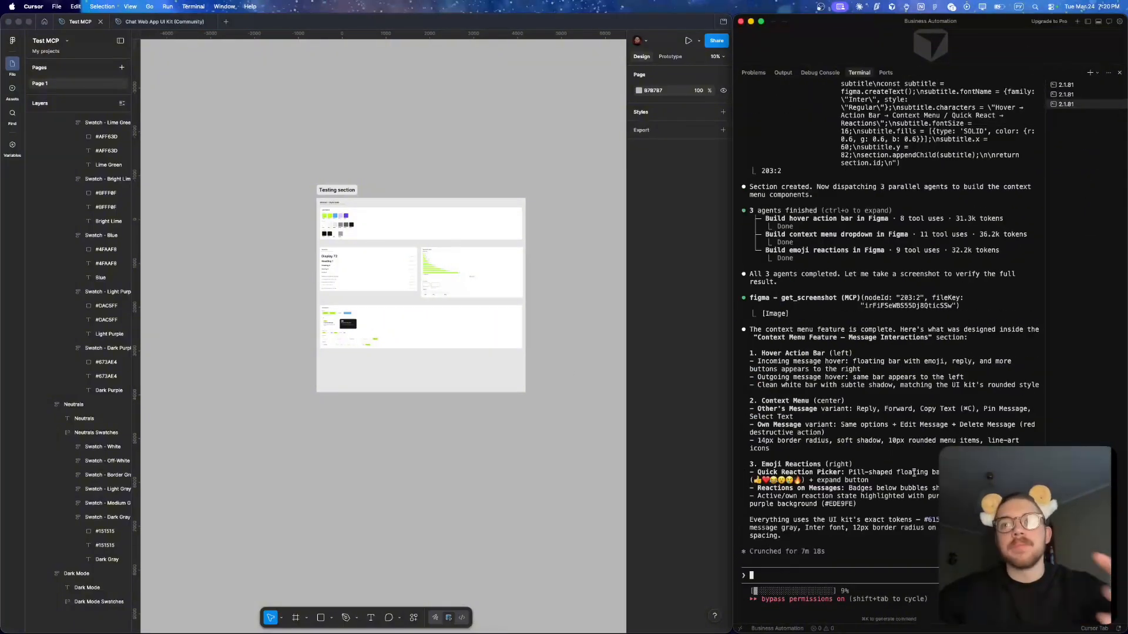
{"action": "left_click", "coordinate": [1089, 72]}
{"action": "type", "text": "cr"}
{"action": "key", "text": "Return"}
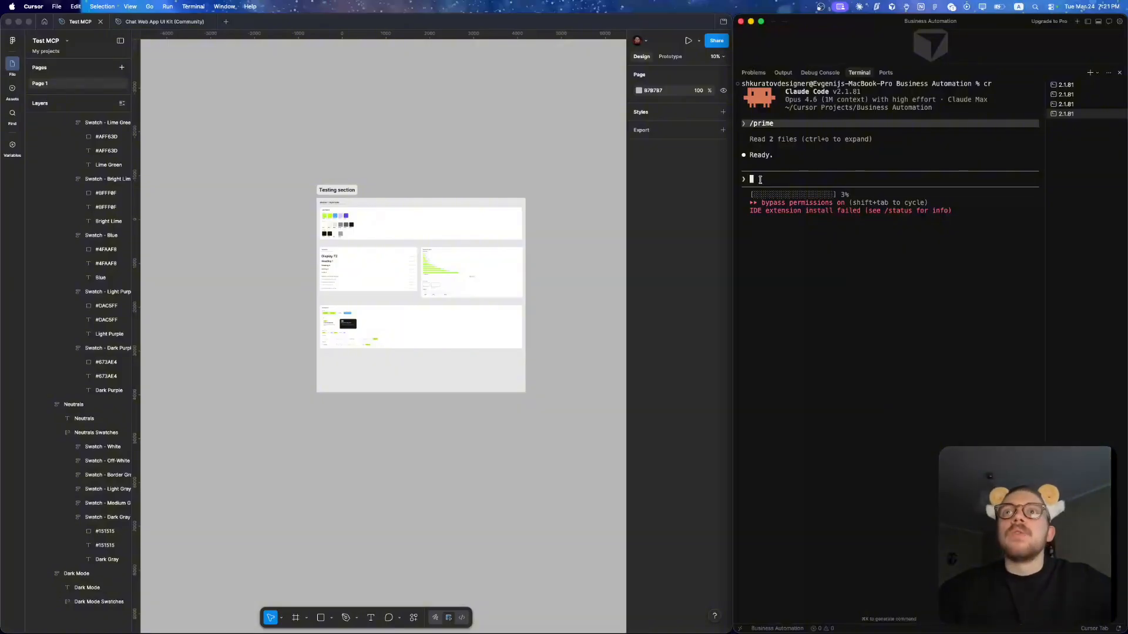
{"action": "left_click", "coordinate": [556, 222]}
{"action": "scroll", "coordinate": [557, 223], "scroll_direction": "right", "scroll_amount": 5}
{"action": "scroll", "coordinate": [557, 224], "scroll_direction": "down", "scroll_amount": 3}
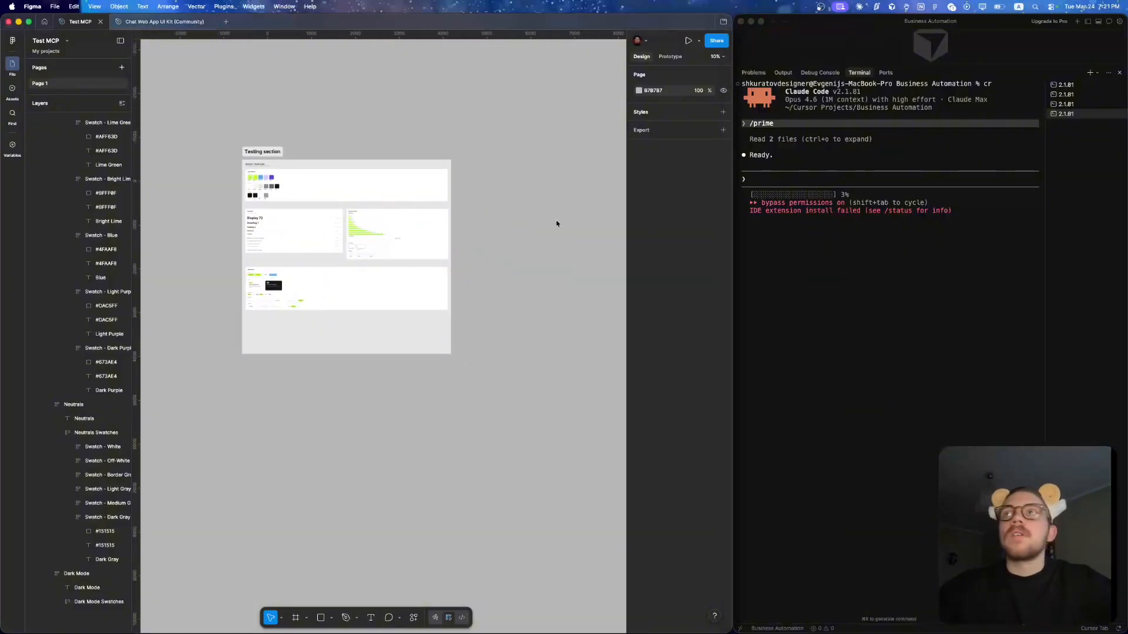
- Copy the link to the Testing section and paste it into the new Claude Code session's prompt
{"action": "scroll", "coordinate": [239, 194], "scroll_direction": "up", "scroll_amount": 5}
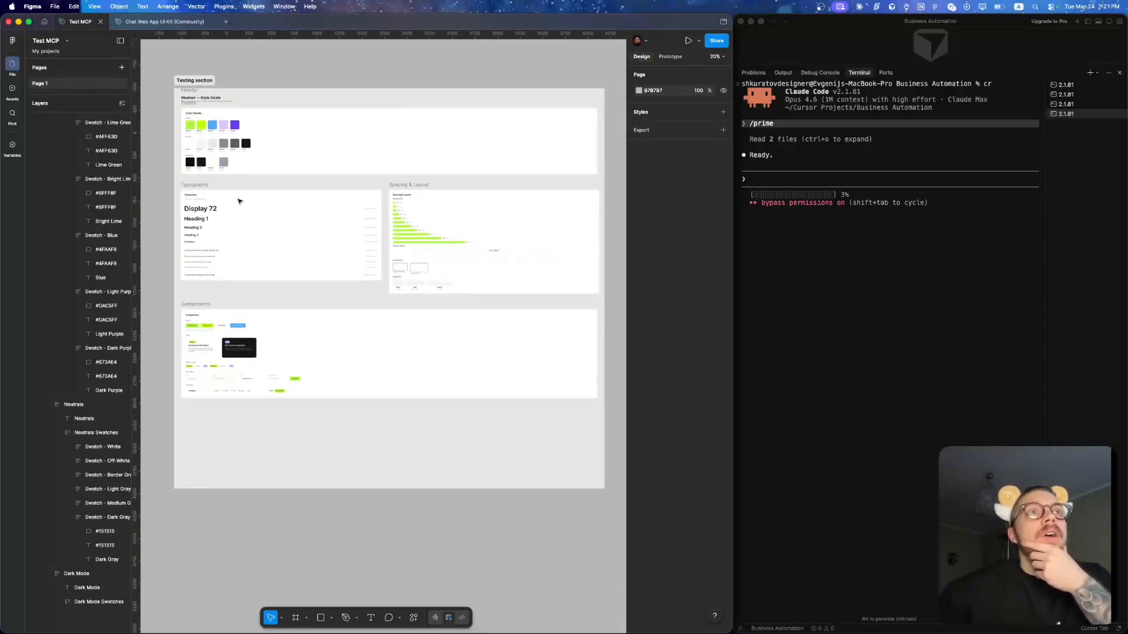
{"action": "scroll", "coordinate": [239, 201], "scroll_direction": "down", "scroll_amount": 1}
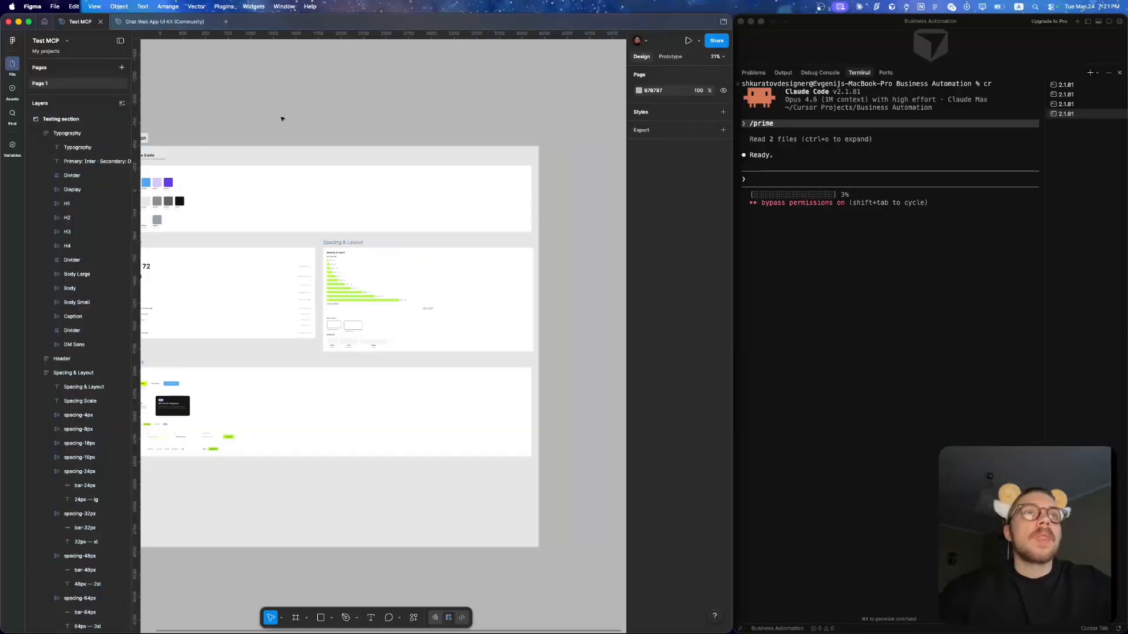
{"action": "scroll", "coordinate": [281, 118], "scroll_direction": "left", "scroll_amount": 2}
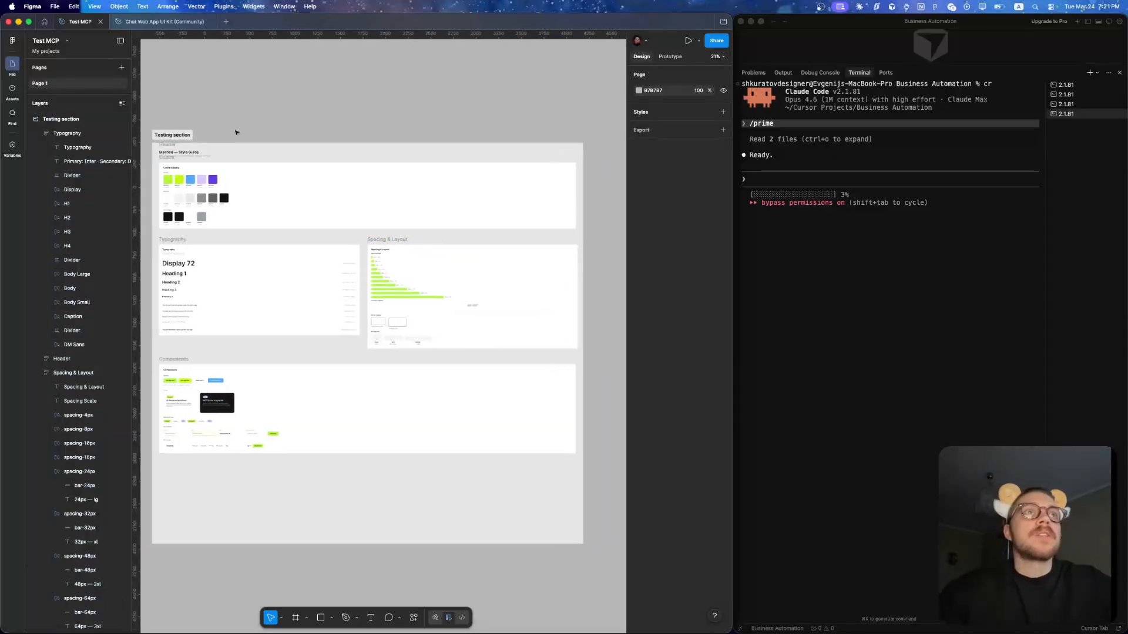
{"action": "left_click", "coordinate": [175, 135]}
{"action": "key", "text": "super+l"}
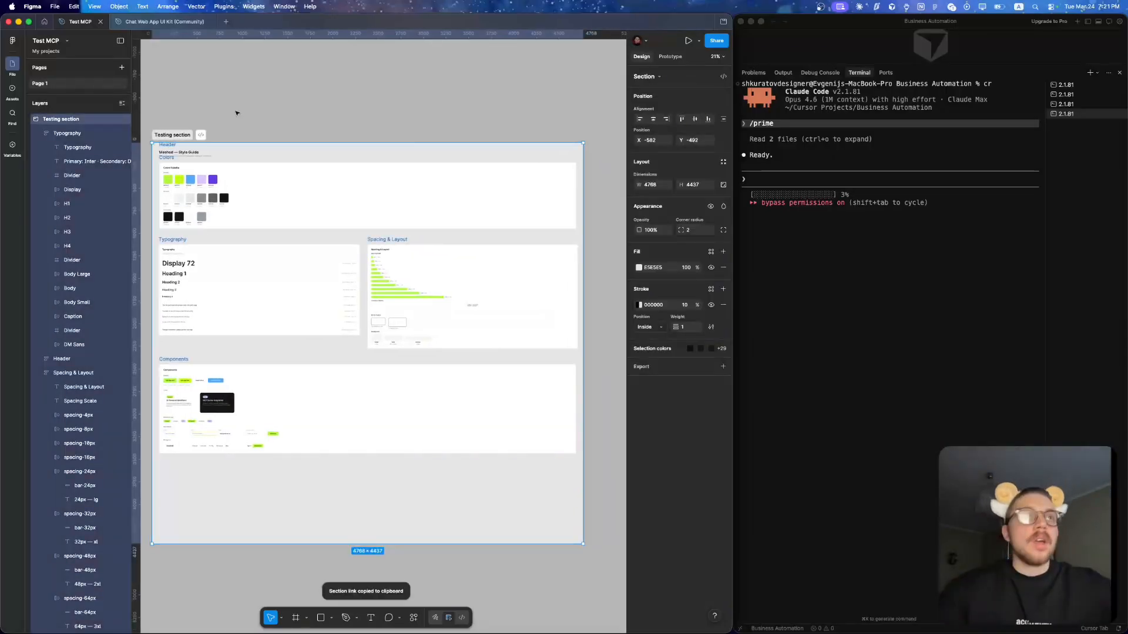
{"action": "left_click", "coordinate": [762, 176]}
{"action": "key", "text": "super+v"}
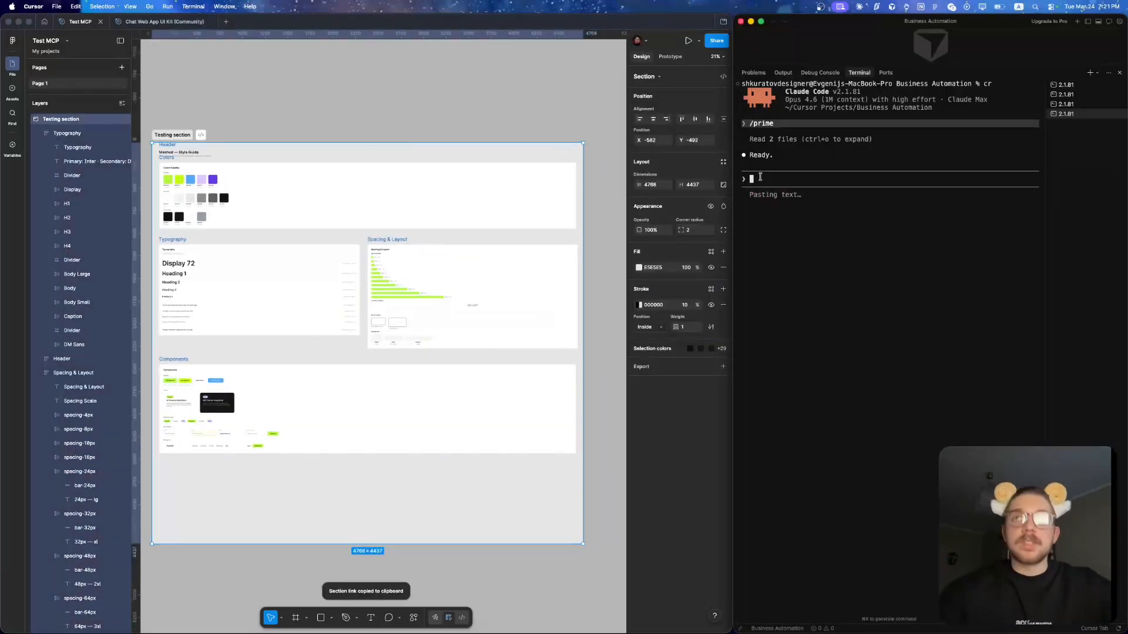
- Add the brief for login, chat list and P2P conversation messenger screens using the style guide below the link, and send the prompt
{"action": "key", "text": "shift+Return"}
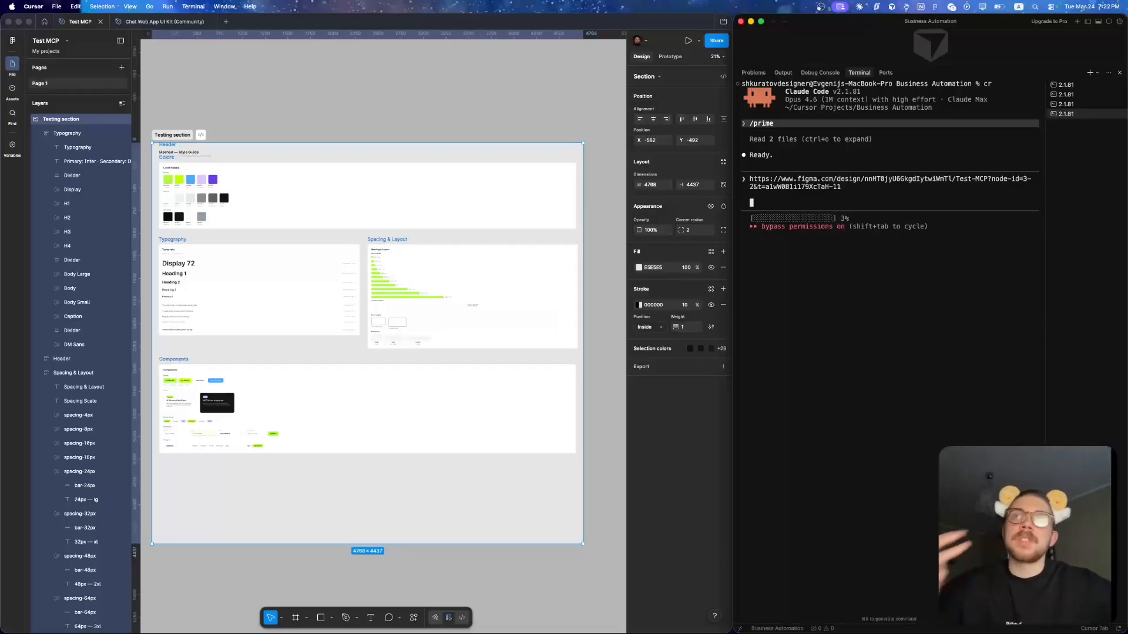
{"action": "key", "text": "super+v"}
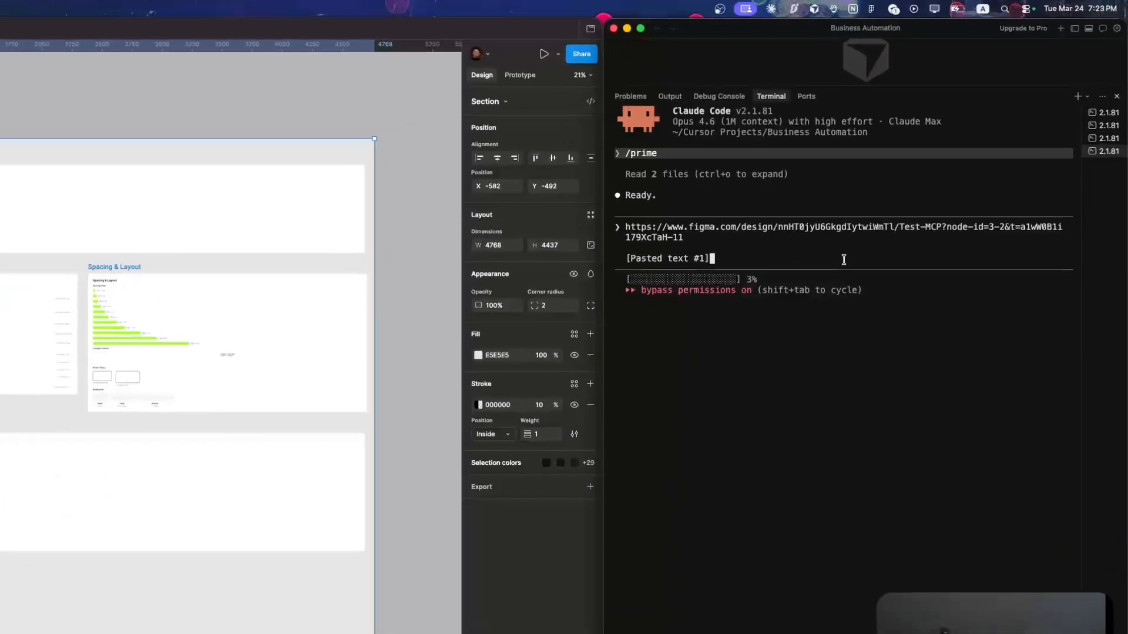
{"action": "key", "text": "Return"}
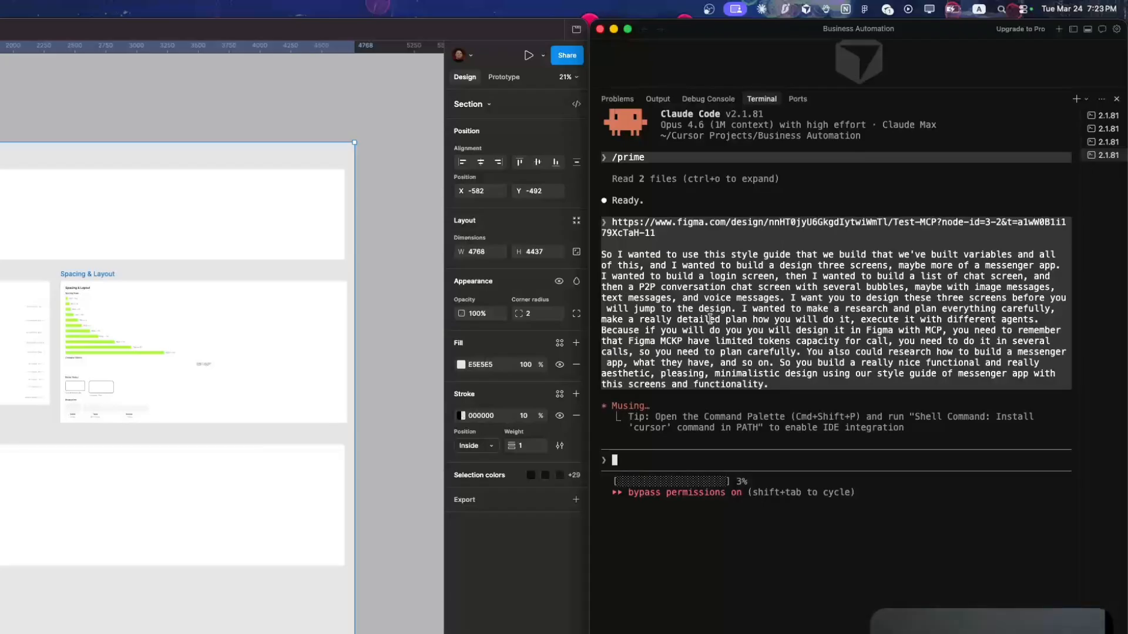
- View the Testing section as a whole and inspect the Meshed style guide's colors, typography and spacing up close
{"action": "left_click", "coordinate": [408, 248]}
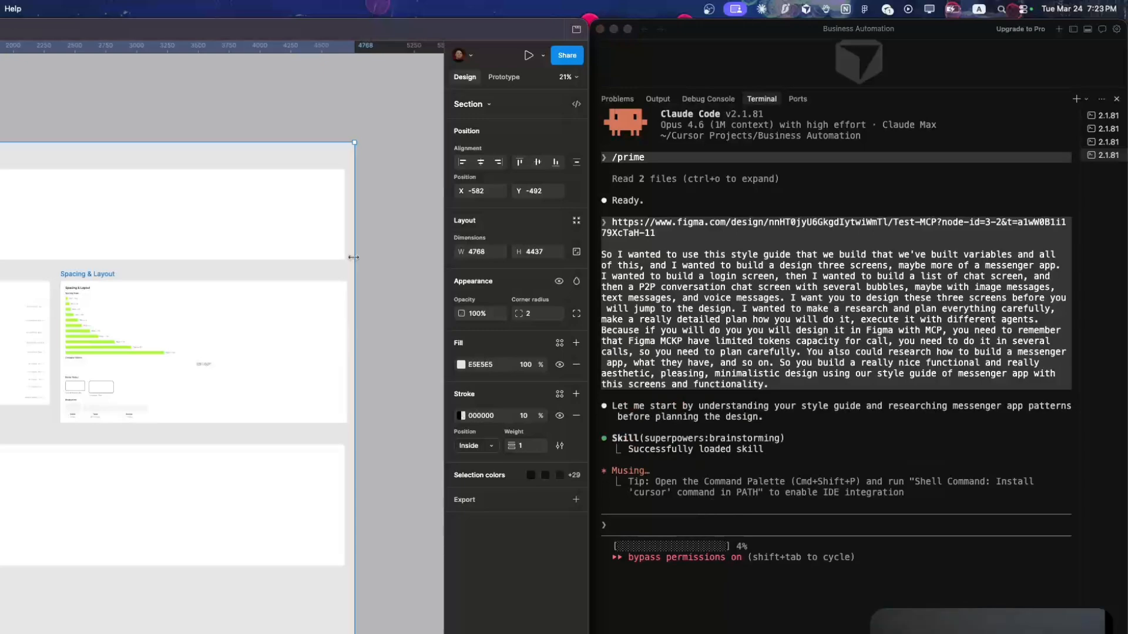
{"action": "scroll", "coordinate": [353, 257], "scroll_direction": "down", "scroll_amount": 5}
{"action": "scroll", "coordinate": [356, 260], "scroll_direction": "down", "scroll_amount": 1}
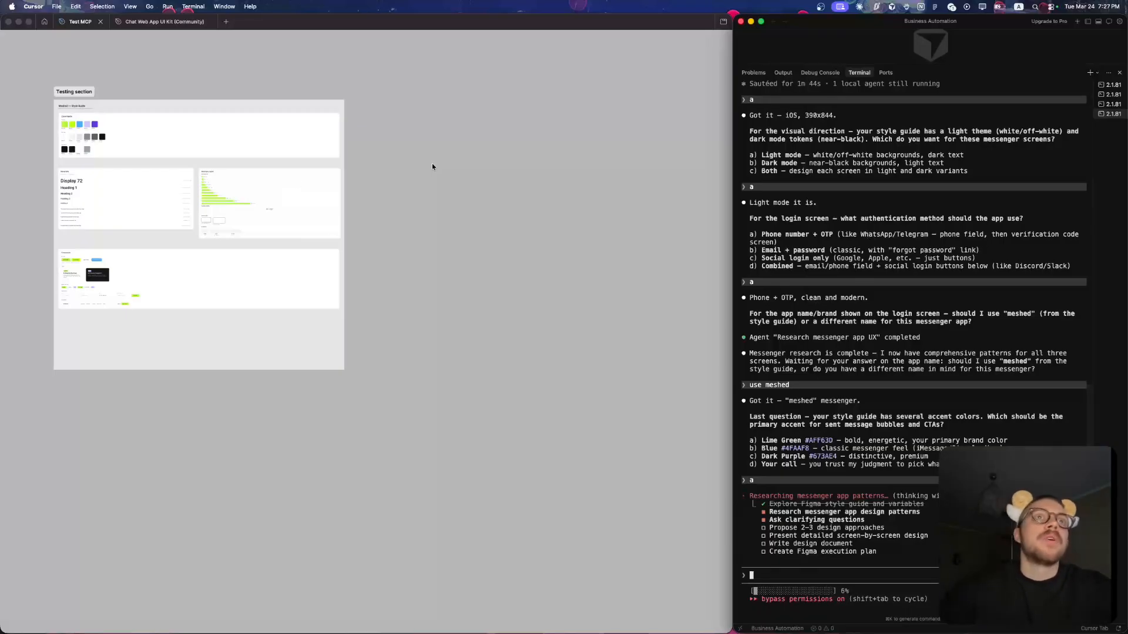
{"action": "left_click", "coordinate": [13, 96]}
{"action": "scroll", "coordinate": [13, 96], "scroll_direction": "up", "scroll_amount": 10}
{"action": "scroll", "coordinate": [12, 96], "scroll_direction": "down", "scroll_amount": 3}
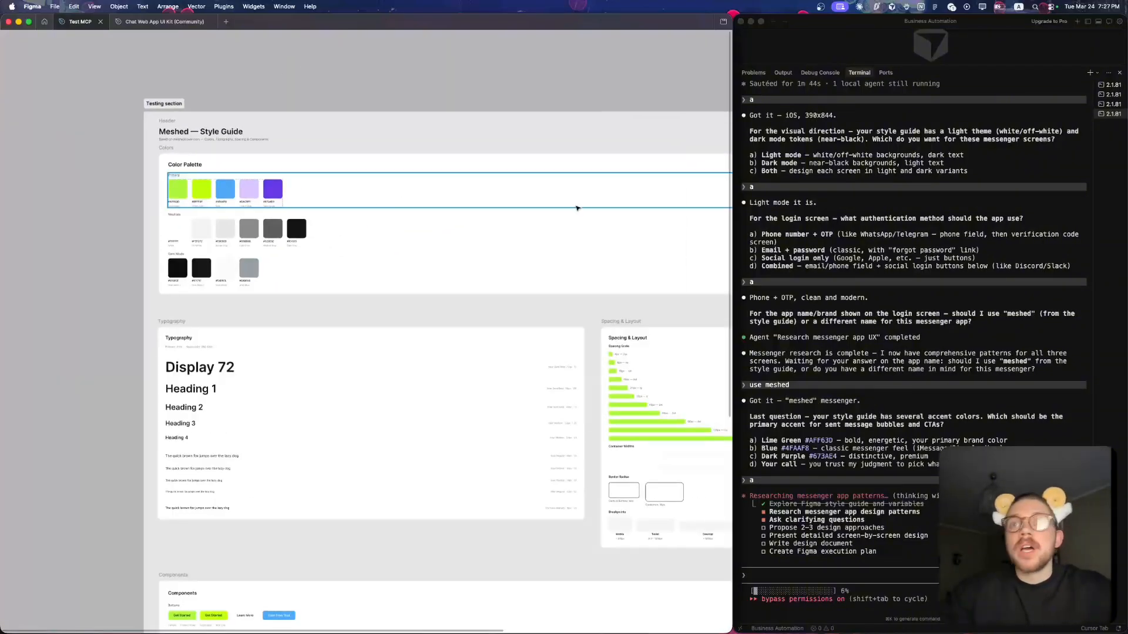
- Look back through the clarifying questions and answers in the Claude Code log, from platform choice to accent color
{"action": "scroll", "coordinate": [776, 389], "scroll_direction": "up", "scroll_amount": 3}
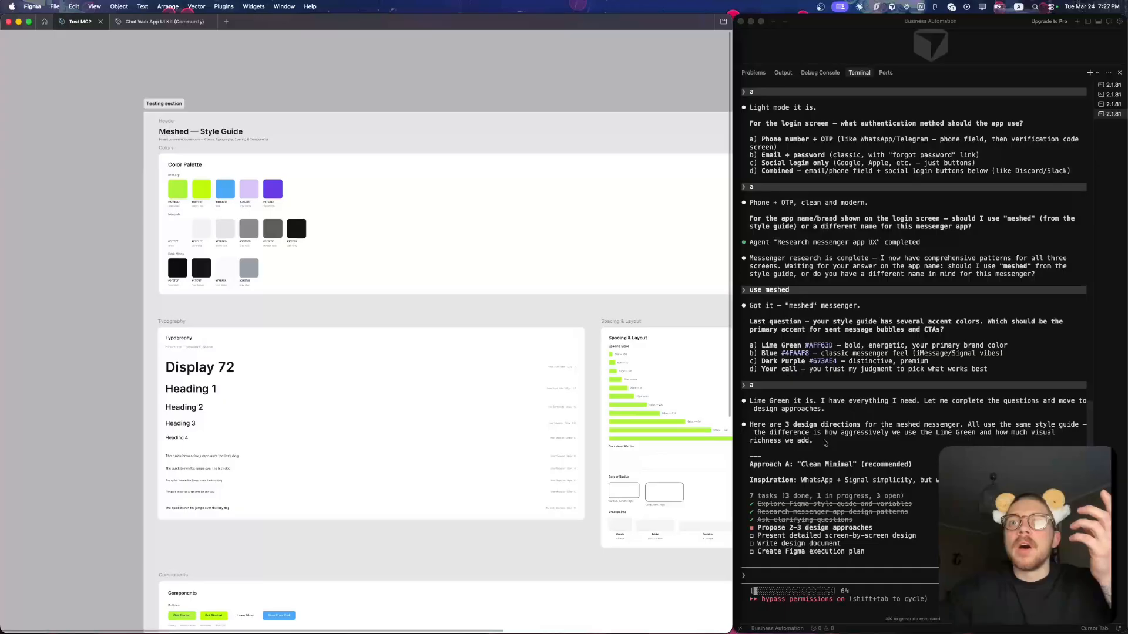
{"action": "scroll", "coordinate": [825, 443], "scroll_direction": "up", "scroll_amount": 5}
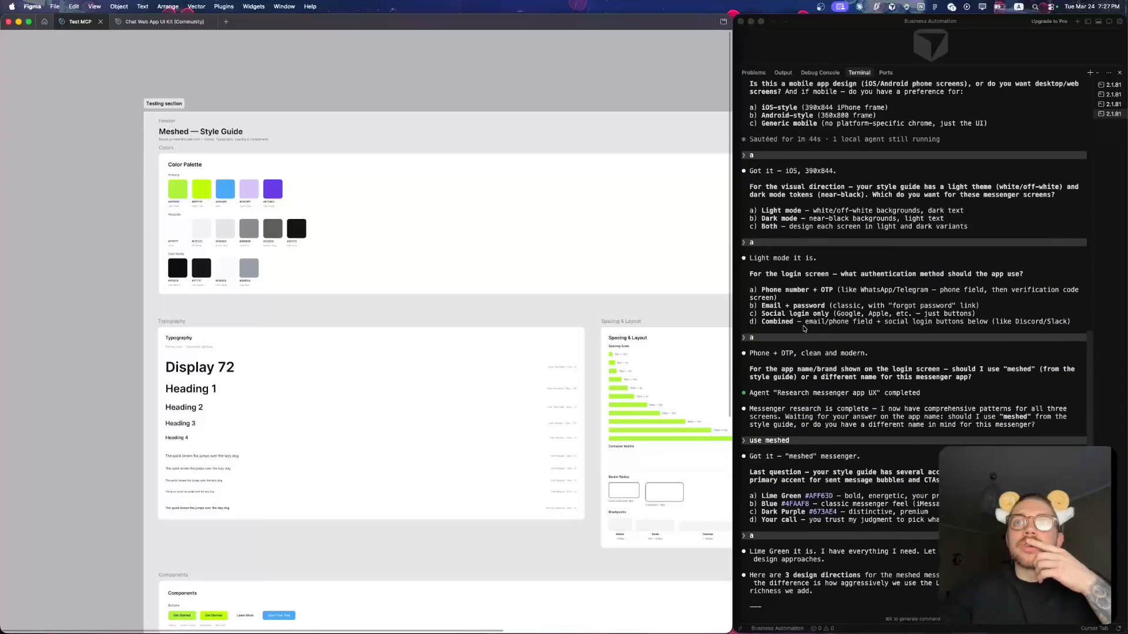
{"action": "scroll", "coordinate": [804, 329], "scroll_direction": "up", "scroll_amount": 1}
{"action": "scroll", "coordinate": [804, 329], "scroll_direction": "up", "scroll_amount": 2}
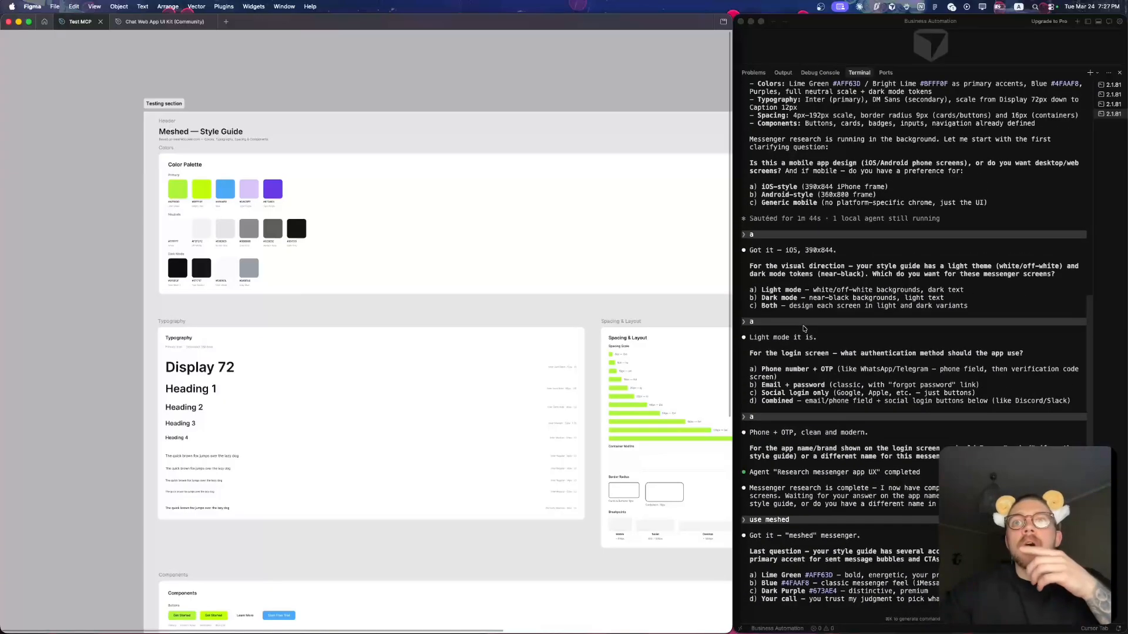
{"action": "scroll", "coordinate": [804, 363], "scroll_direction": "up", "scroll_amount": 1}
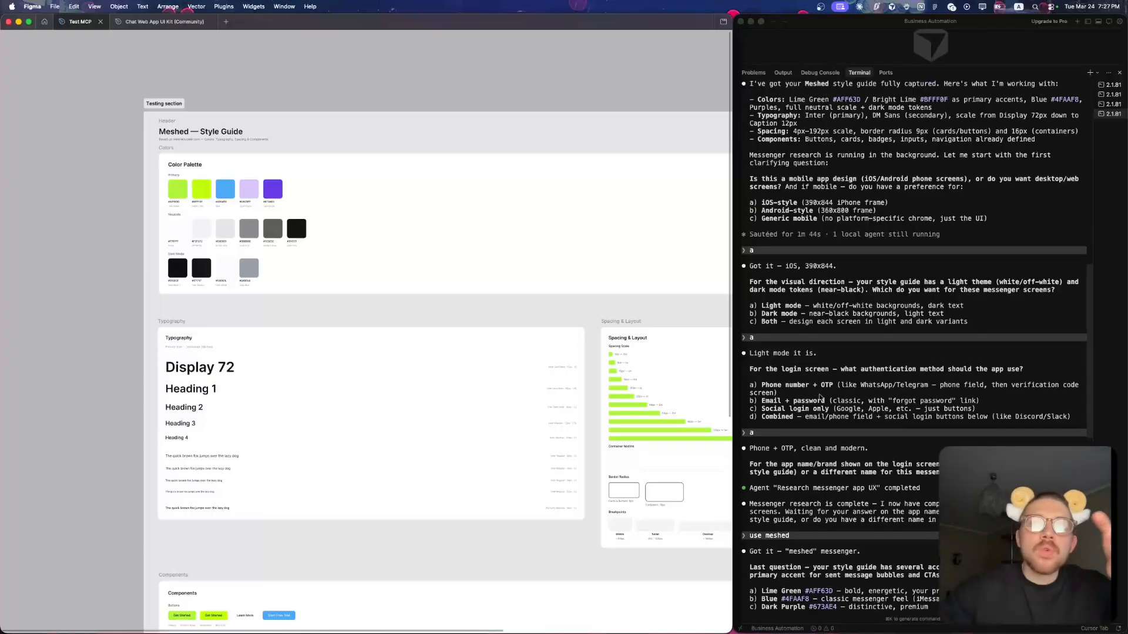
{"action": "scroll", "coordinate": [814, 400], "scroll_direction": "down", "scroll_amount": 7}
{"action": "scroll", "coordinate": [814, 401], "scroll_direction": "down", "scroll_amount": 15}
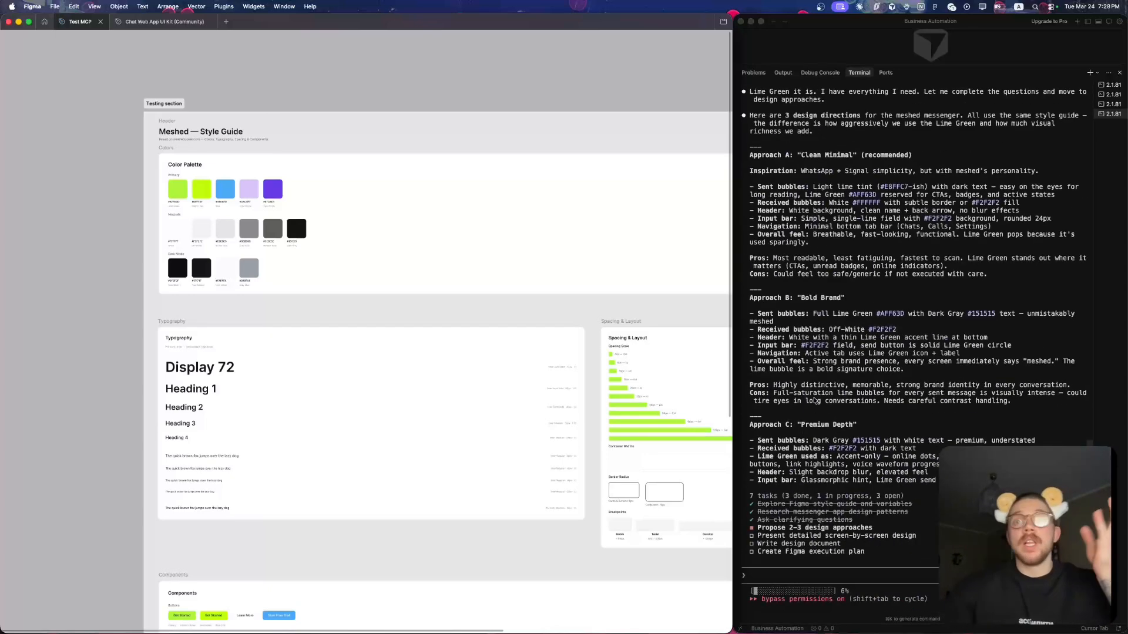
- Read and compare the three proposed design directions: Clean Minimal, Bold Brand and Premium Depth
{"action": "scroll", "coordinate": [482, 425], "scroll_direction": "right", "scroll_amount": 7}
{"action": "scroll", "coordinate": [482, 426], "scroll_direction": "down", "scroll_amount": 2}
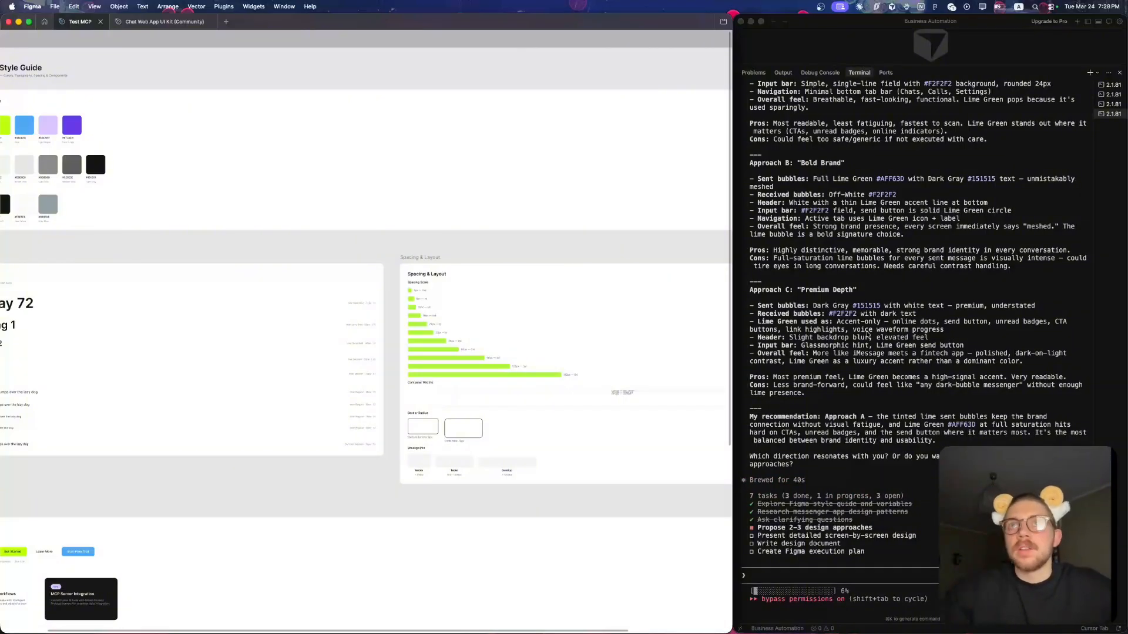
{"action": "scroll", "coordinate": [868, 334], "scroll_direction": "up", "scroll_amount": 5}
{"action": "scroll", "coordinate": [868, 335], "scroll_direction": "up", "scroll_amount": 5}
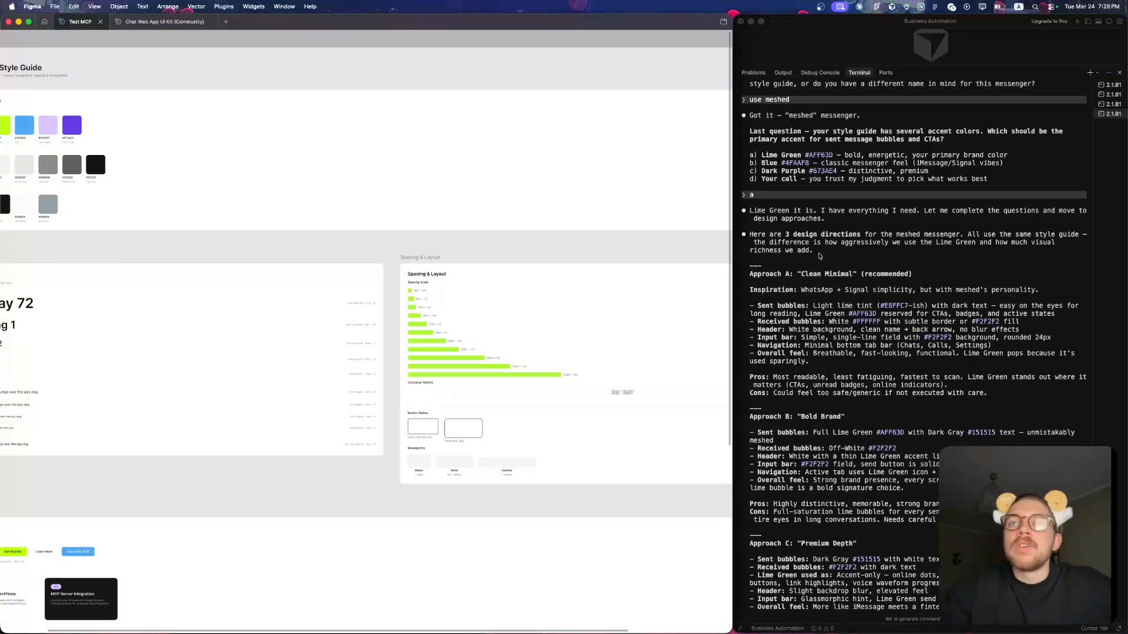
{"action": "scroll", "coordinate": [845, 304], "scroll_direction": "down", "scroll_amount": 5}
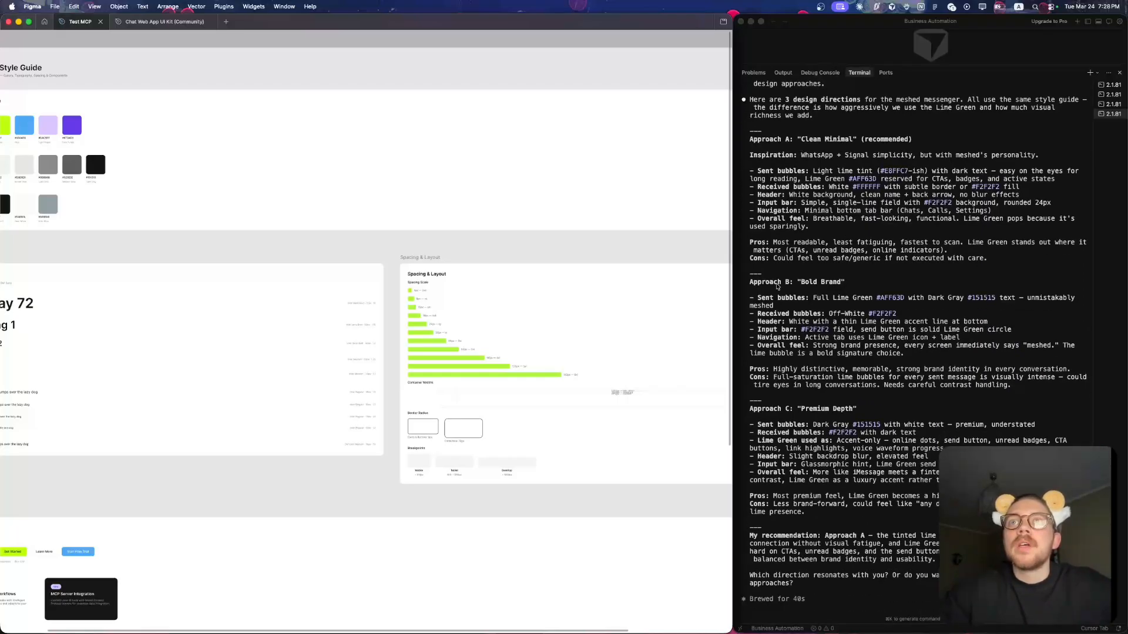
{"action": "scroll", "coordinate": [803, 289], "scroll_direction": "down", "scroll_amount": 5}
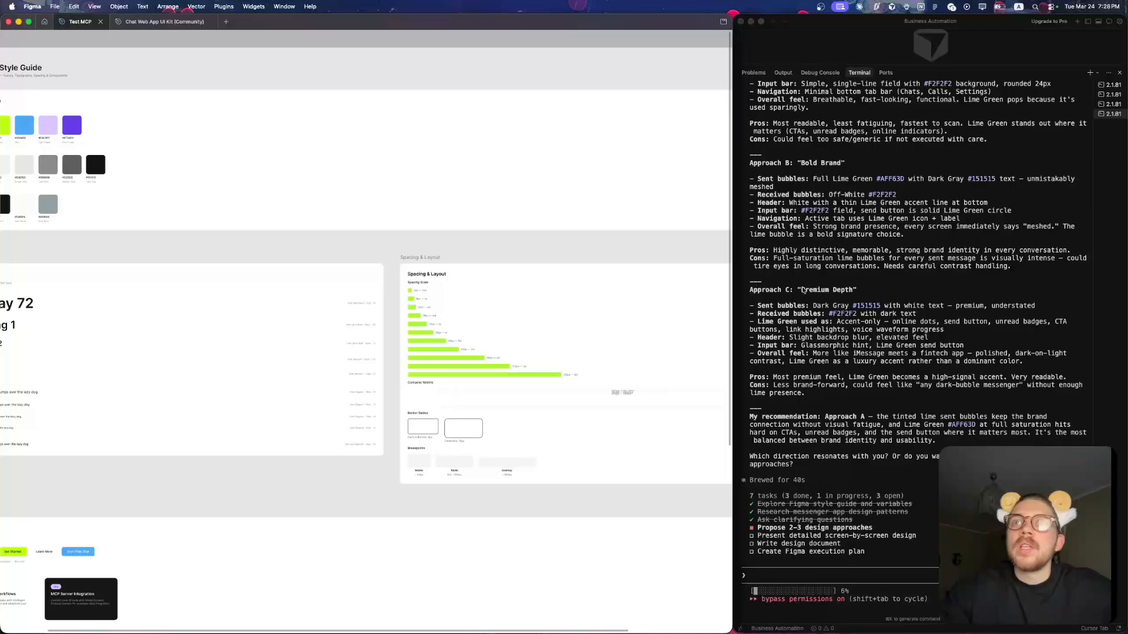
{"action": "scroll", "coordinate": [803, 289], "scroll_direction": "up", "scroll_amount": 10}
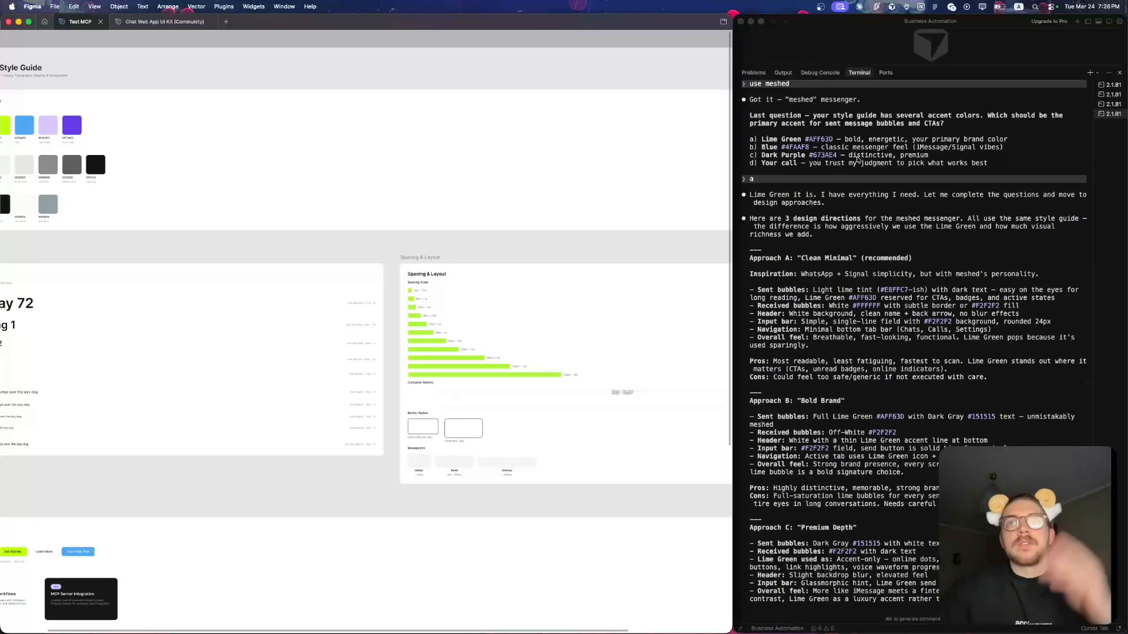
{"action": "scroll", "coordinate": [856, 295], "scroll_direction": "down", "scroll_amount": 10}
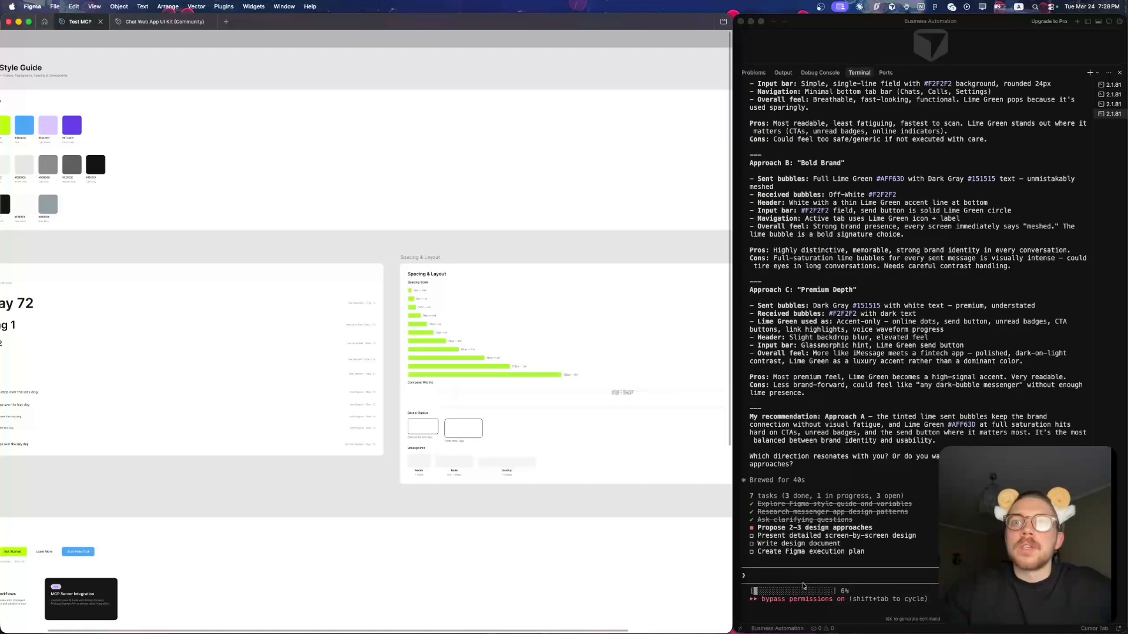
- Answer Claude Code with A to choose the Clean Minimal design approach
{"action": "left_click", "coordinate": [809, 578]}
{"action": "type", "text": "A"}
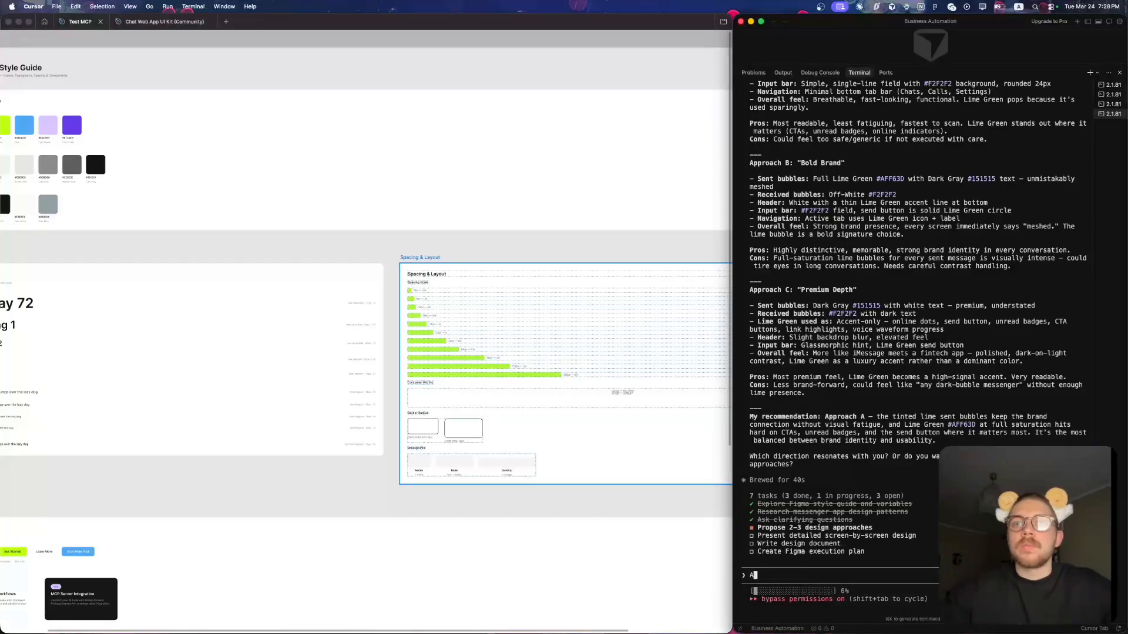
{"action": "key", "text": "Return"}
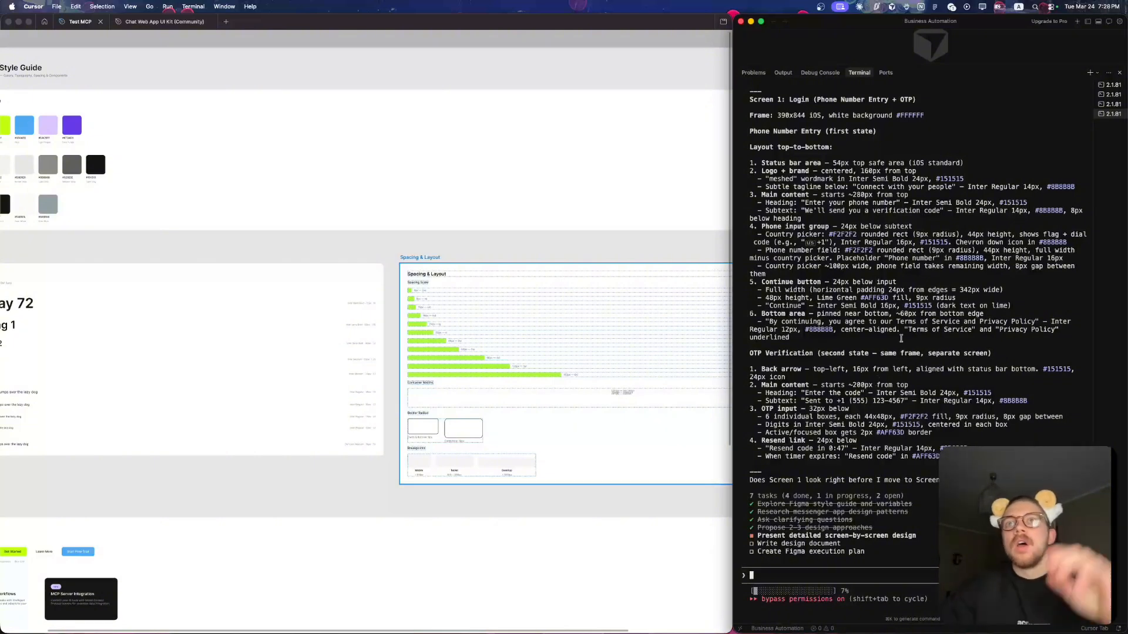
- Review the Screen 1 login and OTP specification and approve it by answering yes
{"action": "scroll", "coordinate": [899, 264], "scroll_direction": "up", "scroll_amount": 5}
{"action": "scroll", "coordinate": [905, 237], "scroll_direction": "down", "scroll_amount": 5}
{"action": "scroll", "coordinate": [905, 237], "scroll_direction": "down", "scroll_amount": 1}
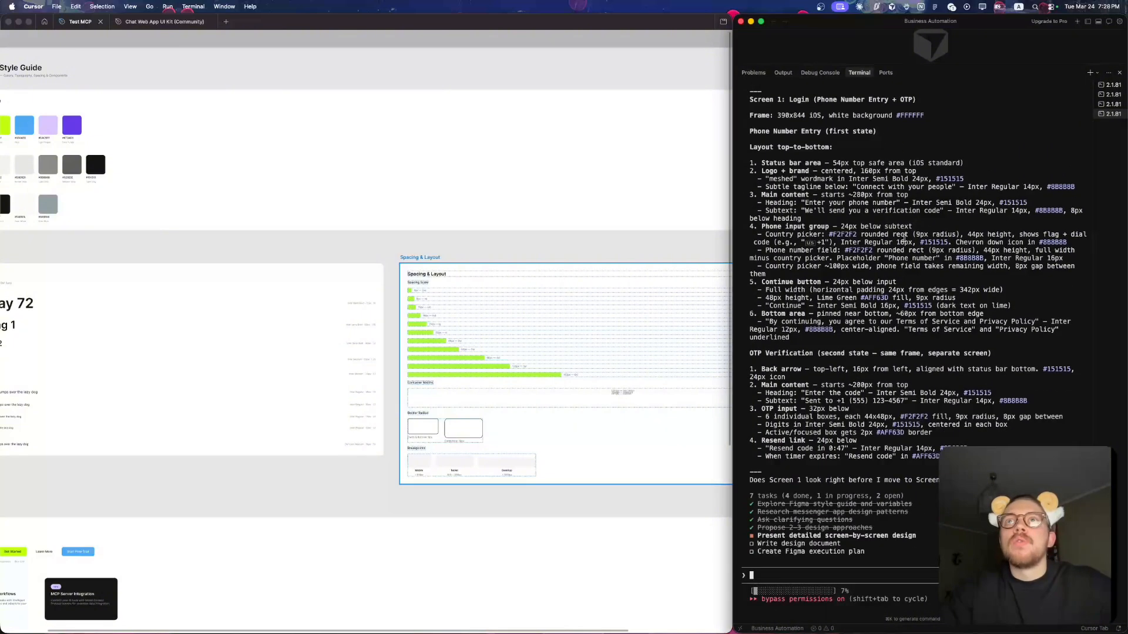
{"action": "scroll", "coordinate": [905, 237], "scroll_direction": "up", "scroll_amount": 5}
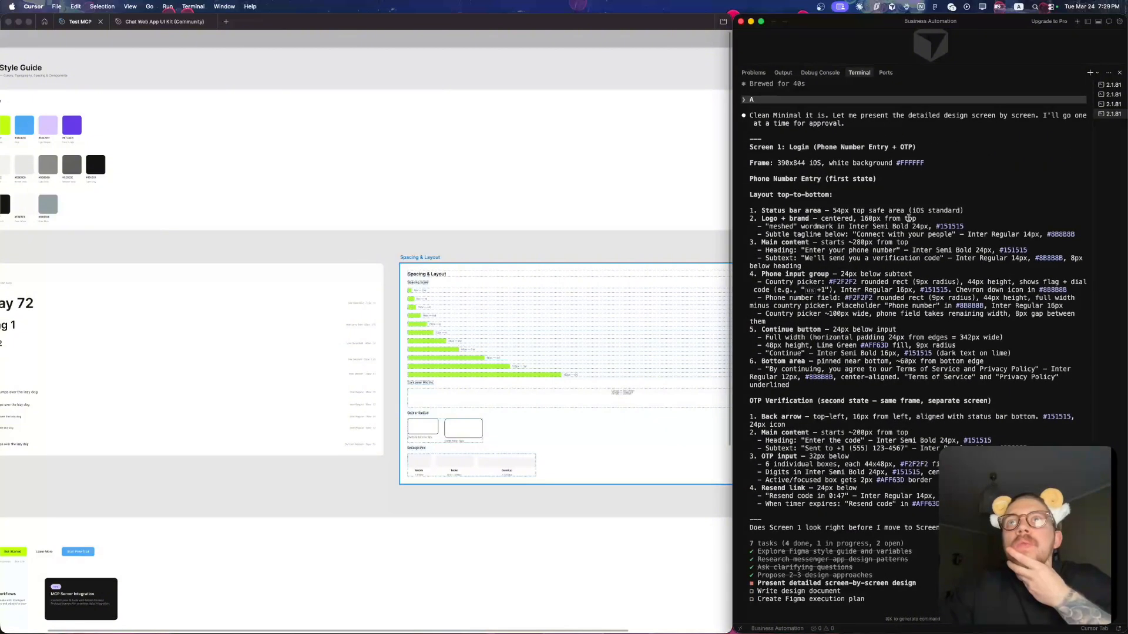
{"action": "scroll", "coordinate": [909, 219], "scroll_direction": "down", "scroll_amount": 5}
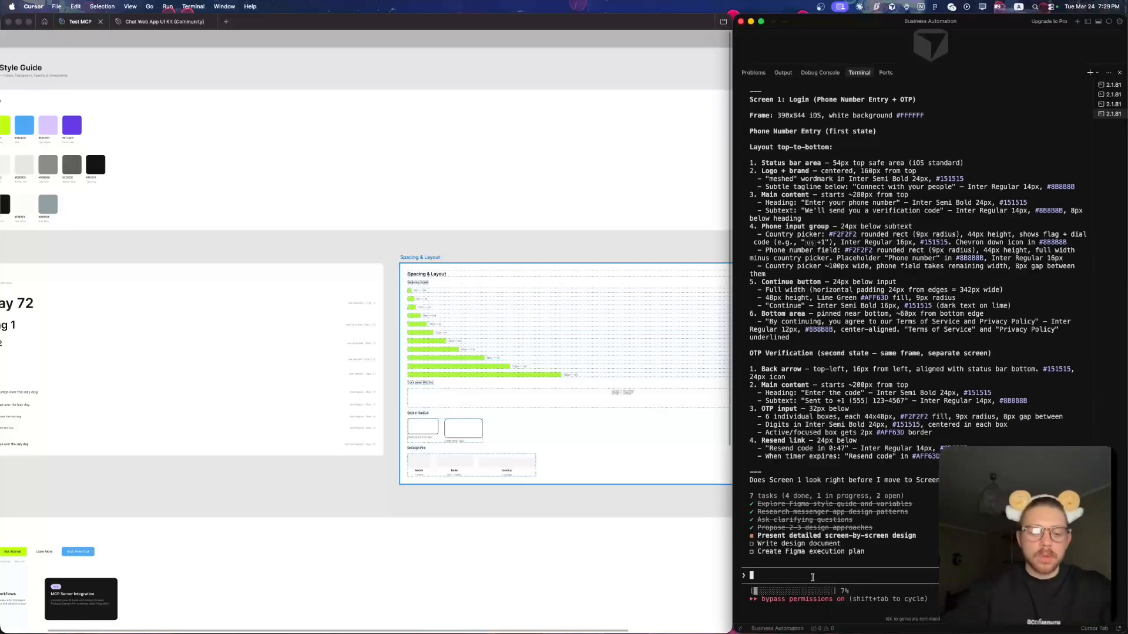
{"action": "type", "text": "s"}
{"action": "key", "text": "Return"}
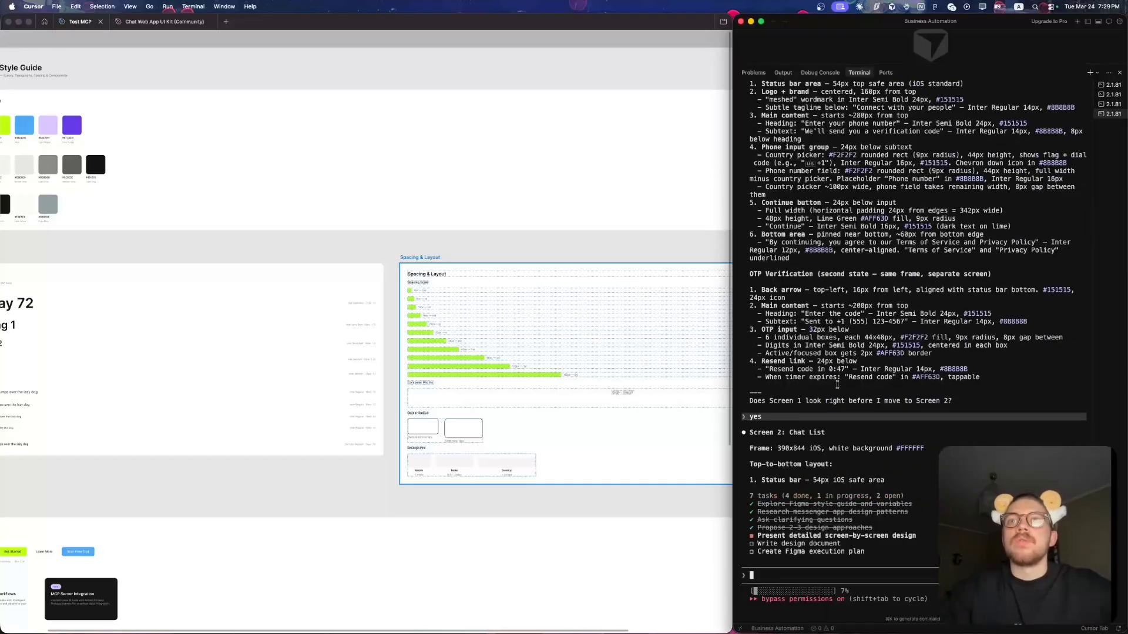
- View the whole Testing section with the empty canvas around it, and return to the Claude Code prompt
{"action": "left_click", "coordinate": [518, 241]}
{"action": "scroll", "coordinate": [519, 241], "scroll_direction": "down", "scroll_amount": 5}
{"action": "scroll", "coordinate": [518, 240], "scroll_direction": "right", "scroll_amount": 5}
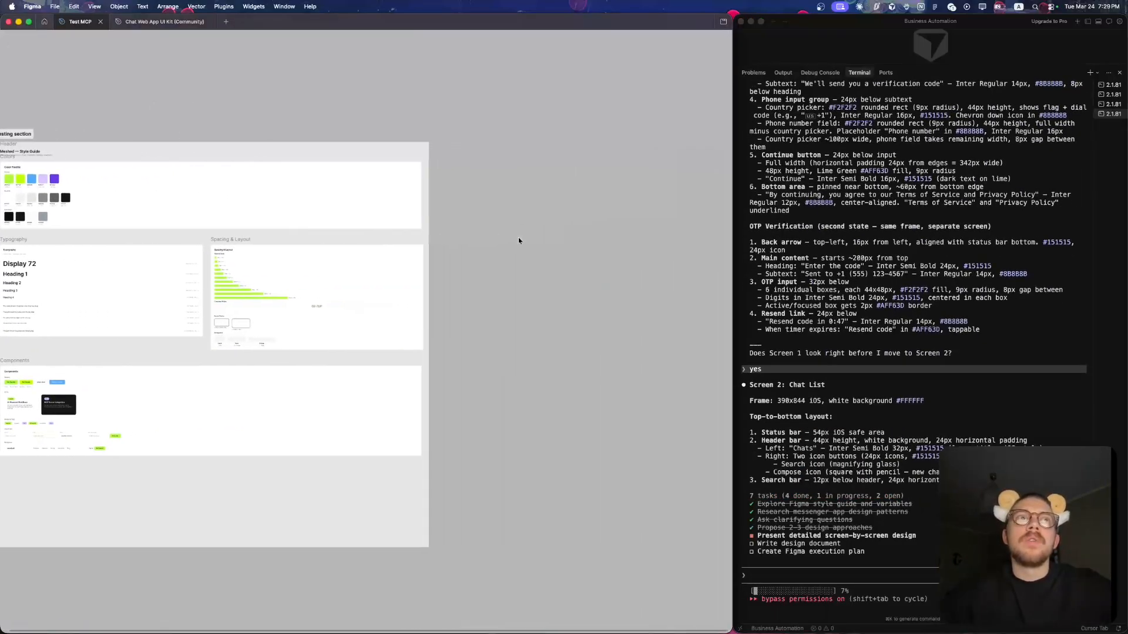
{"action": "scroll", "coordinate": [519, 241], "scroll_direction": "down", "scroll_amount": 1}
{"action": "scroll", "coordinate": [518, 241], "scroll_direction": "left", "scroll_amount": 2}
{"action": "scroll", "coordinate": [518, 237], "scroll_direction": "down", "scroll_amount": 1}
{"action": "scroll", "coordinate": [518, 238], "scroll_direction": "right", "scroll_amount": 1}
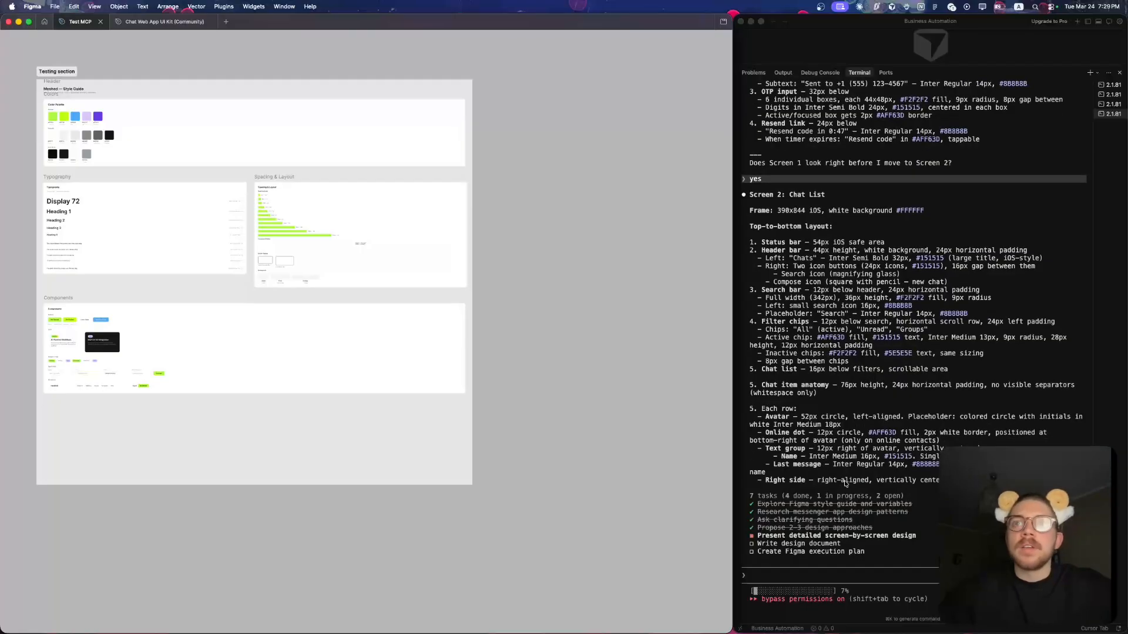
{"action": "left_click", "coordinate": [801, 571]}
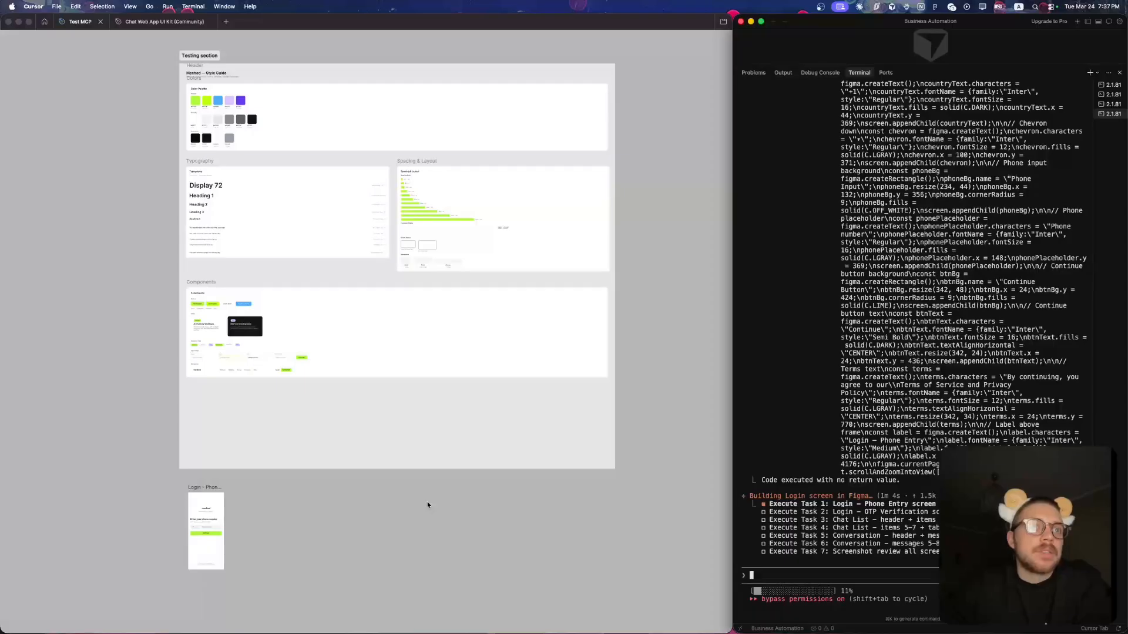
- Examine the Login - Phone Entry screen below the Testing section up close, with the free canvas beside it
{"action": "scroll", "coordinate": [428, 502], "scroll_direction": "down", "scroll_amount": 1}
{"action": "scroll", "coordinate": [428, 502], "scroll_direction": "left", "scroll_amount": 1}
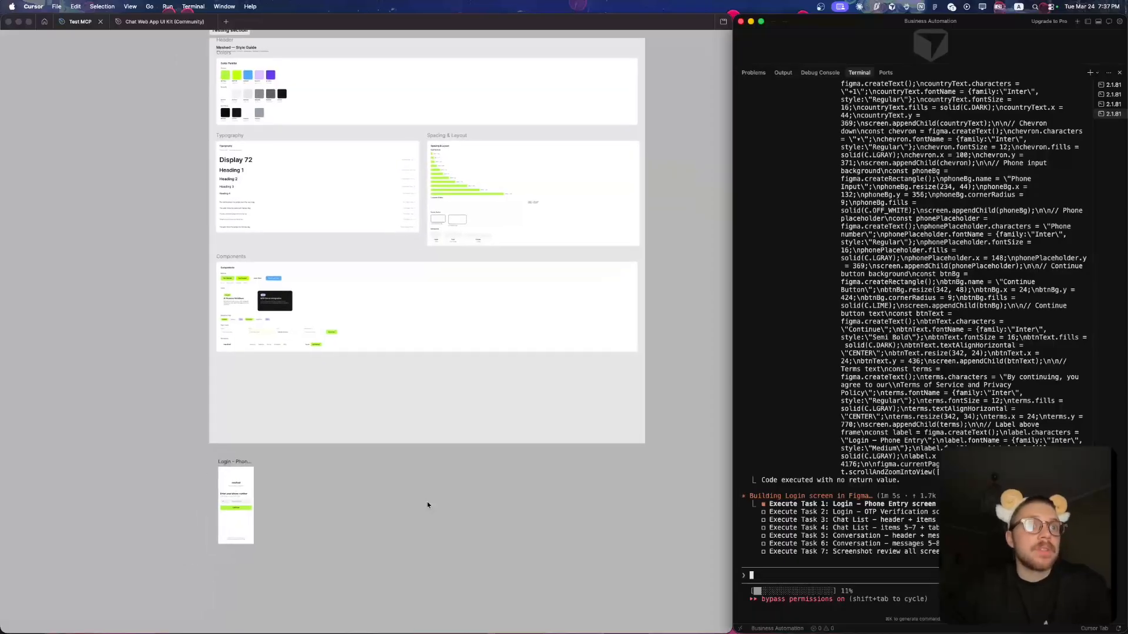
{"action": "left_click", "coordinate": [159, 531]}
{"action": "scroll", "coordinate": [159, 530], "scroll_direction": "up", "scroll_amount": 5}
{"action": "scroll", "coordinate": [167, 507], "scroll_direction": "right", "scroll_amount": 1}
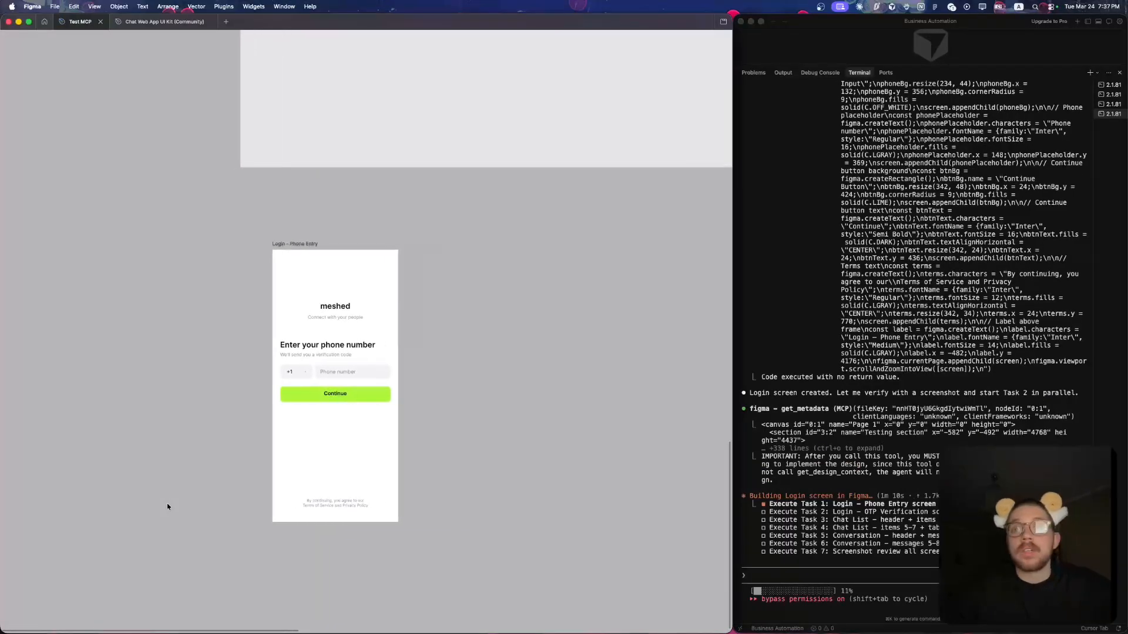
{"action": "scroll", "coordinate": [167, 507], "scroll_direction": "right", "scroll_amount": 1}
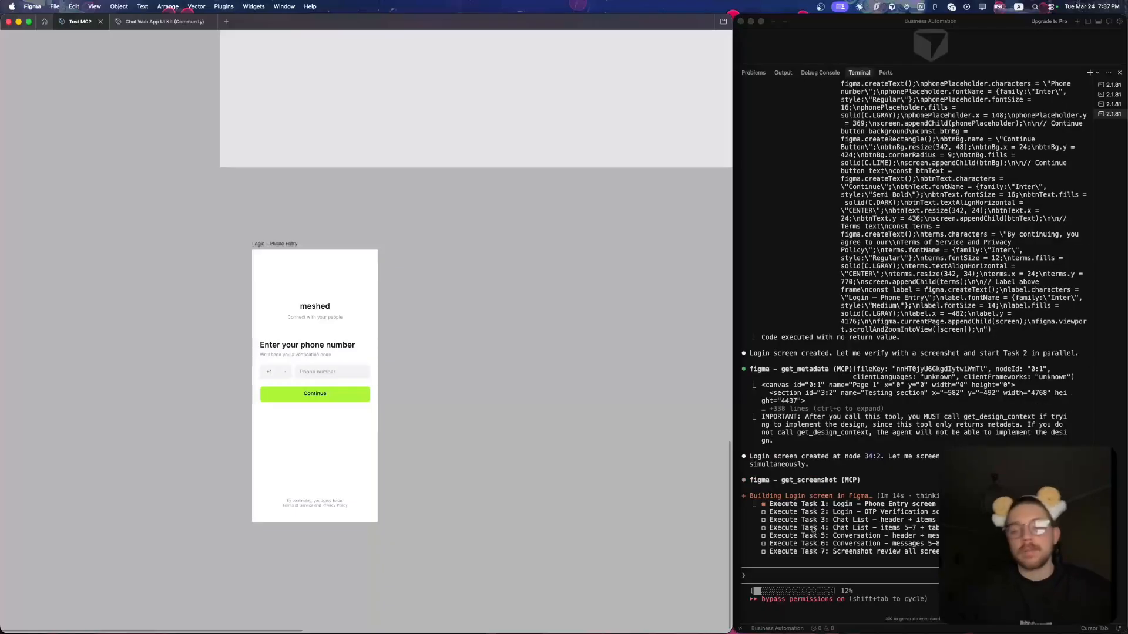
{"action": "scroll", "coordinate": [494, 336], "scroll_direction": "right", "scroll_amount": 5}
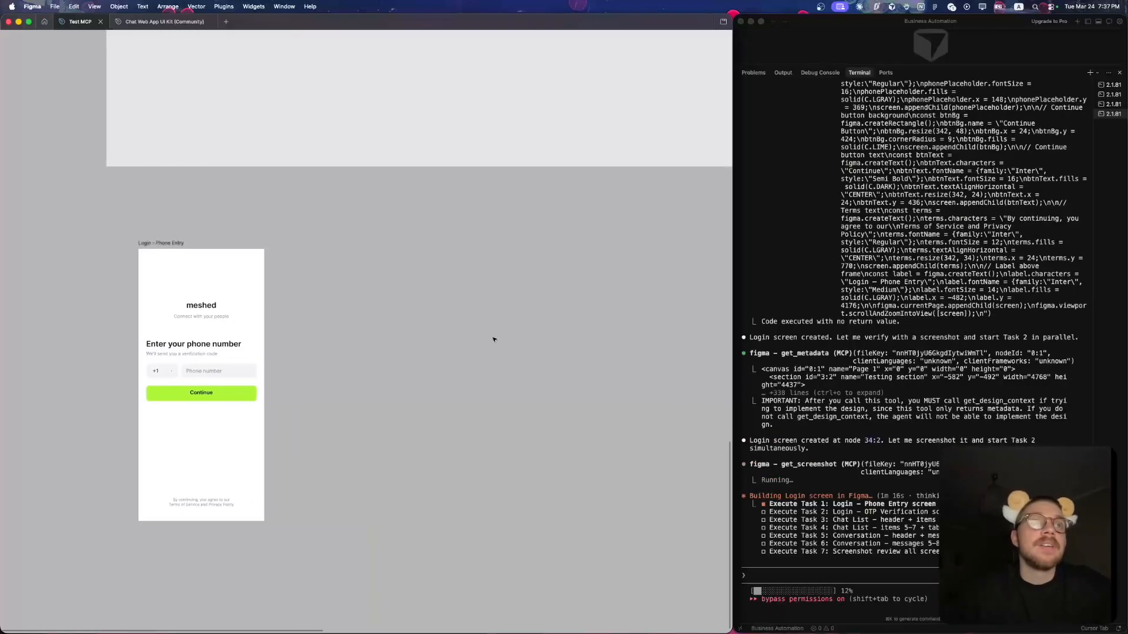
- Look over the four generated screens: Login – Phone Entry, Login – OTP Verification, Chat List and Conversation
{"action": "scroll", "coordinate": [493, 340], "scroll_direction": "right", "scroll_amount": 1}
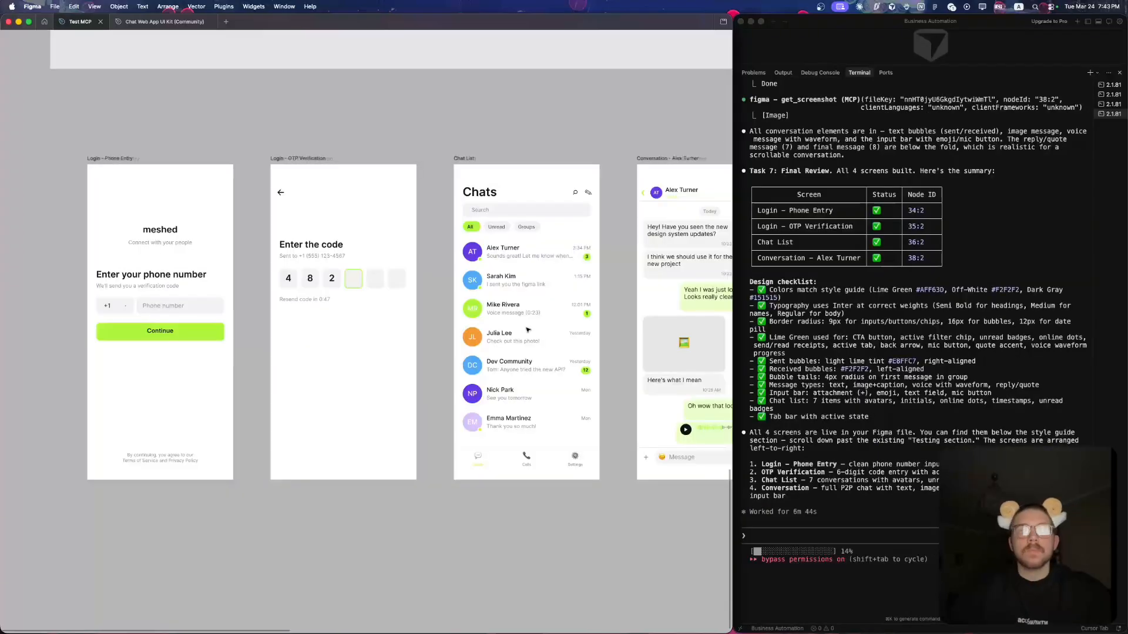
{"action": "scroll", "coordinate": [528, 330], "scroll_direction": "right", "scroll_amount": 5}
{"action": "scroll", "coordinate": [528, 330], "scroll_direction": "left", "scroll_amount": 2}
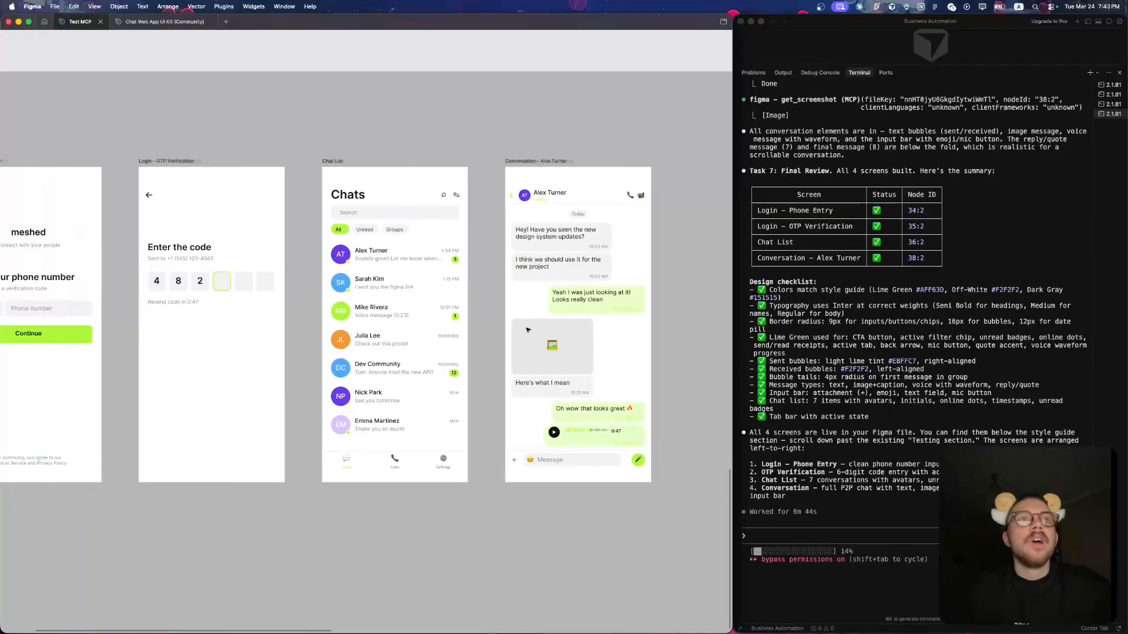
{"action": "scroll", "coordinate": [527, 331], "scroll_direction": "right", "scroll_amount": 2}
{"action": "scroll", "coordinate": [527, 330], "scroll_direction": "right", "scroll_amount": 2}
{"action": "scroll", "coordinate": [698, 317], "scroll_direction": "left", "scroll_amount": 10}
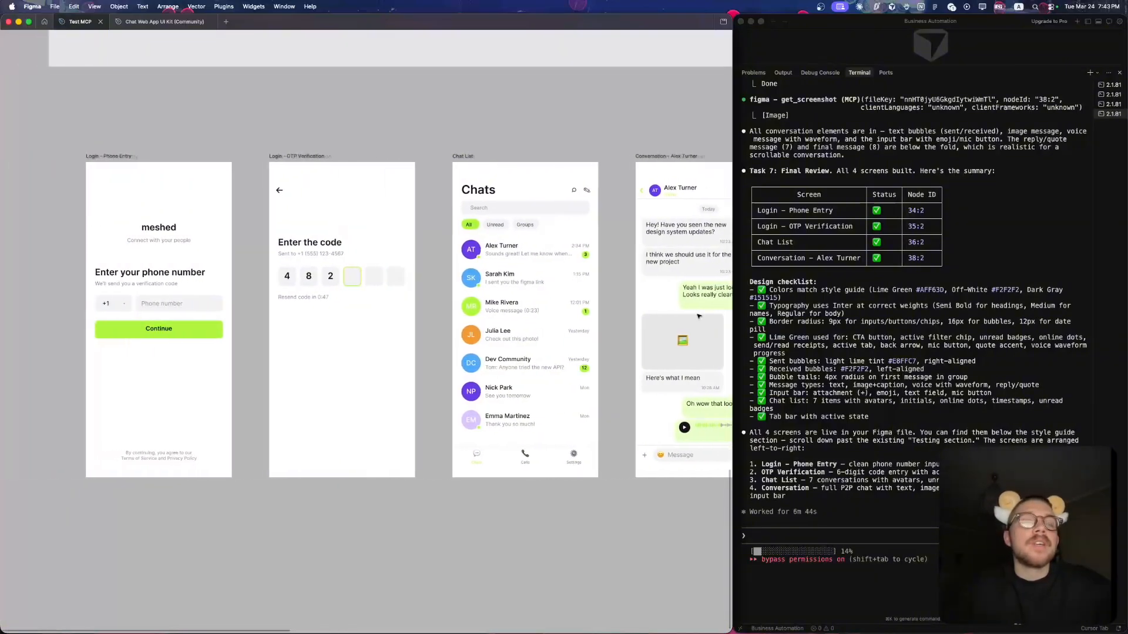
{"action": "scroll", "coordinate": [388, 269], "scroll_direction": "up", "scroll_amount": 5}
{"action": "scroll", "coordinate": [388, 269], "scroll_direction": "down", "scroll_amount": 3}
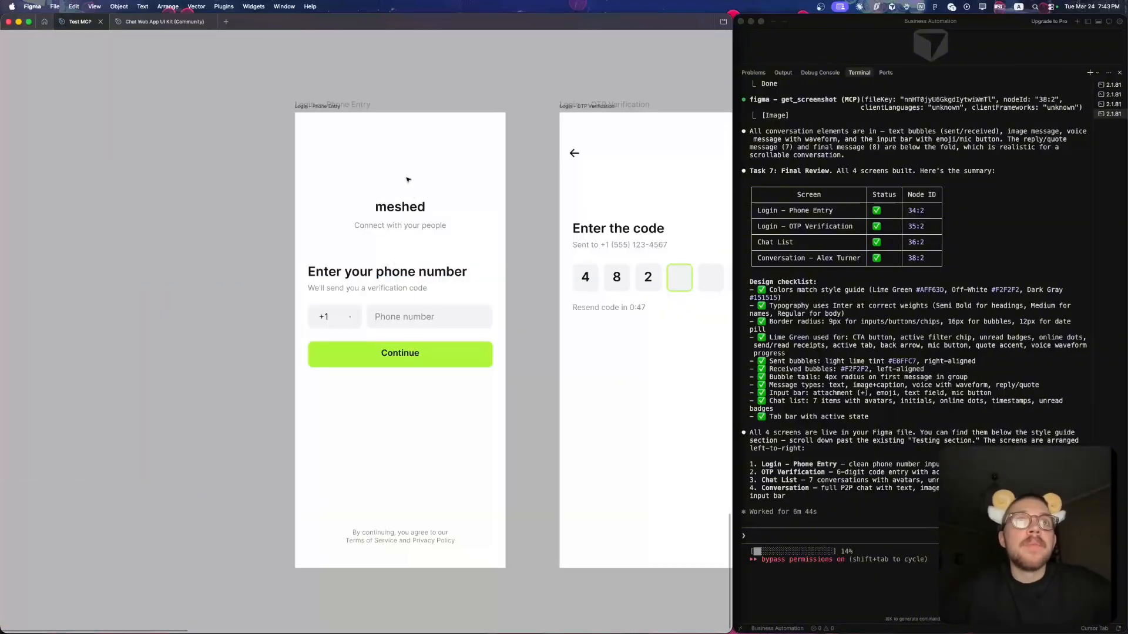
- Examine the Login – Phone Entry screen up close and inspect the small arrow inside the country picker
{"action": "scroll", "coordinate": [413, 194], "scroll_direction": "up", "scroll_amount": 2}
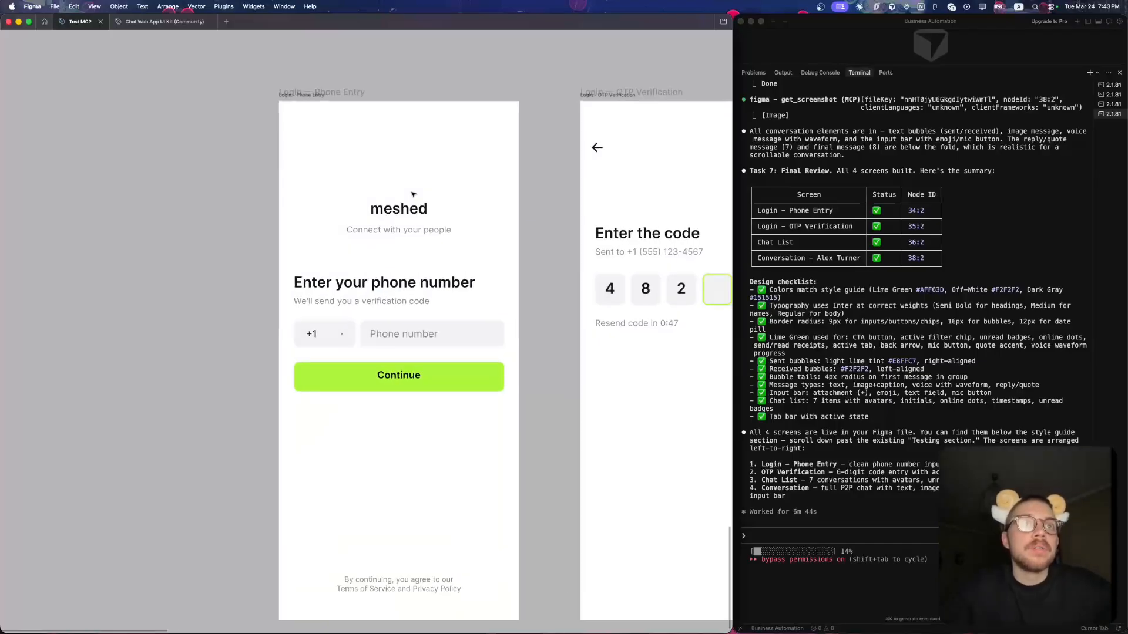
{"action": "scroll", "coordinate": [424, 246], "scroll_direction": "up", "scroll_amount": 5}
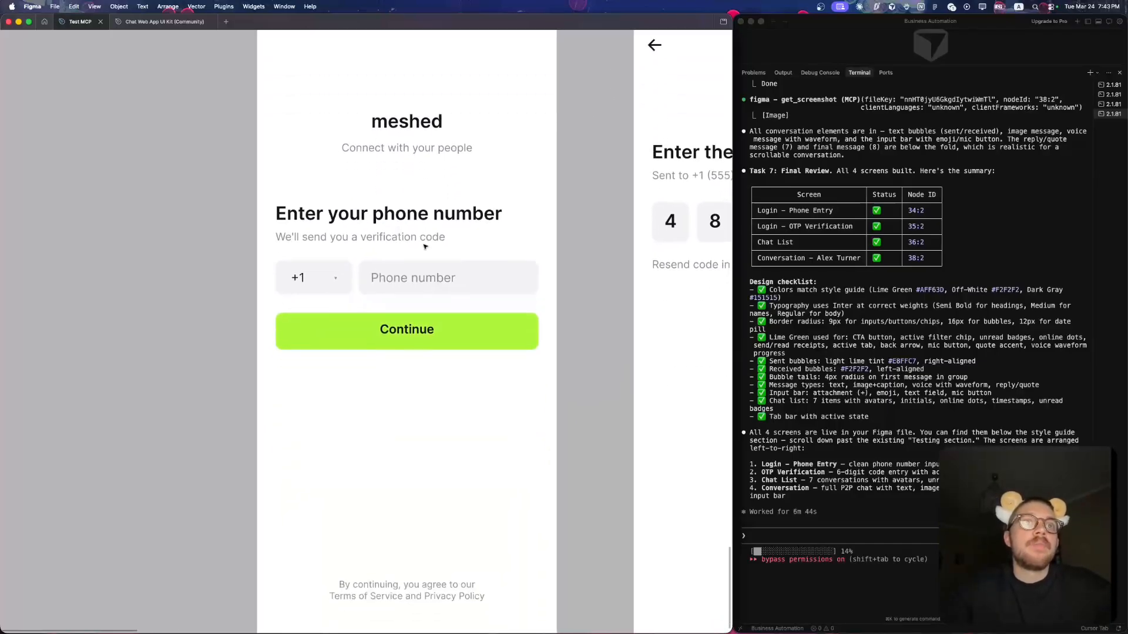
{"action": "scroll", "coordinate": [349, 251], "scroll_direction": "up", "scroll_amount": 3}
{"action": "scroll", "coordinate": [360, 257], "scroll_direction": "down", "scroll_amount": 5}
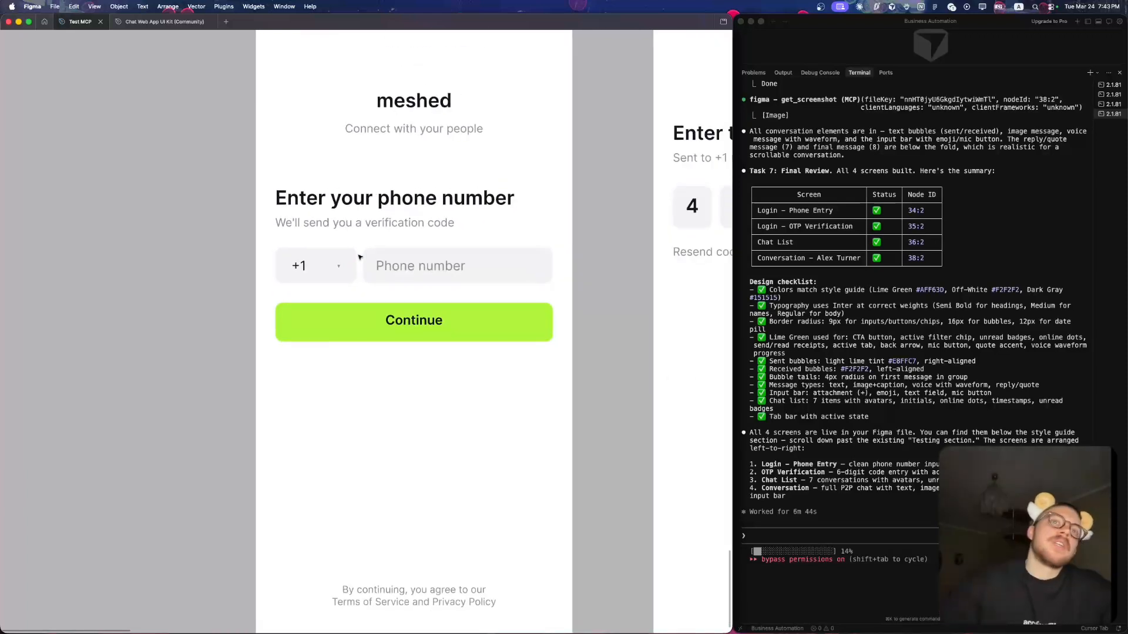
{"action": "scroll", "coordinate": [346, 262], "scroll_direction": "up", "scroll_amount": 1}
{"action": "left_click", "coordinate": [338, 267]}
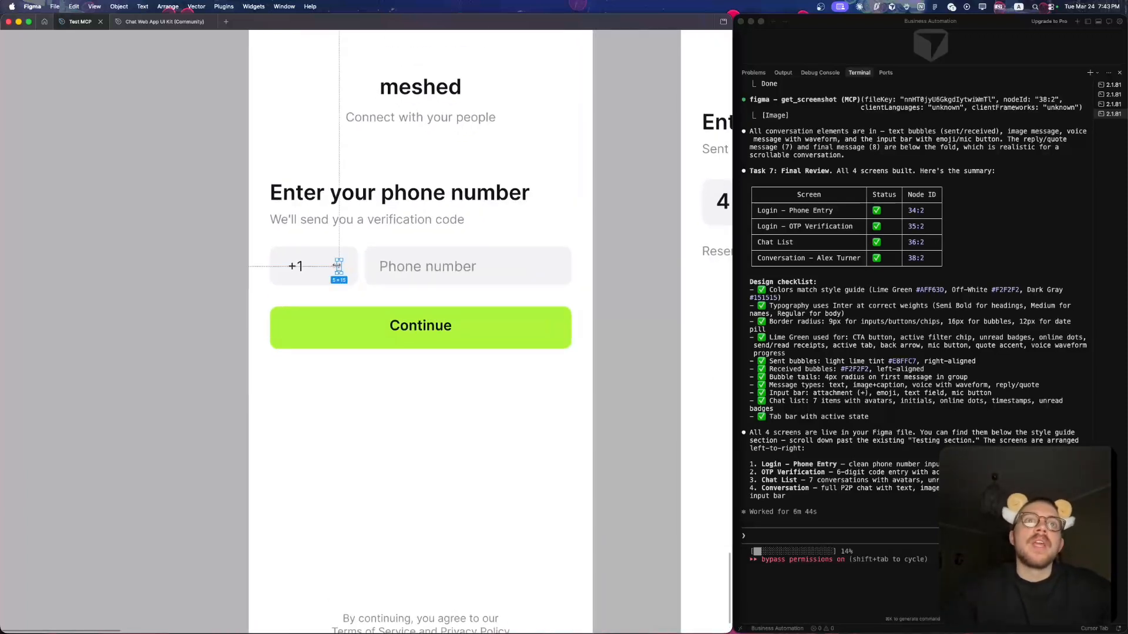
{"action": "scroll", "coordinate": [344, 252], "scroll_direction": "down", "scroll_amount": 3}
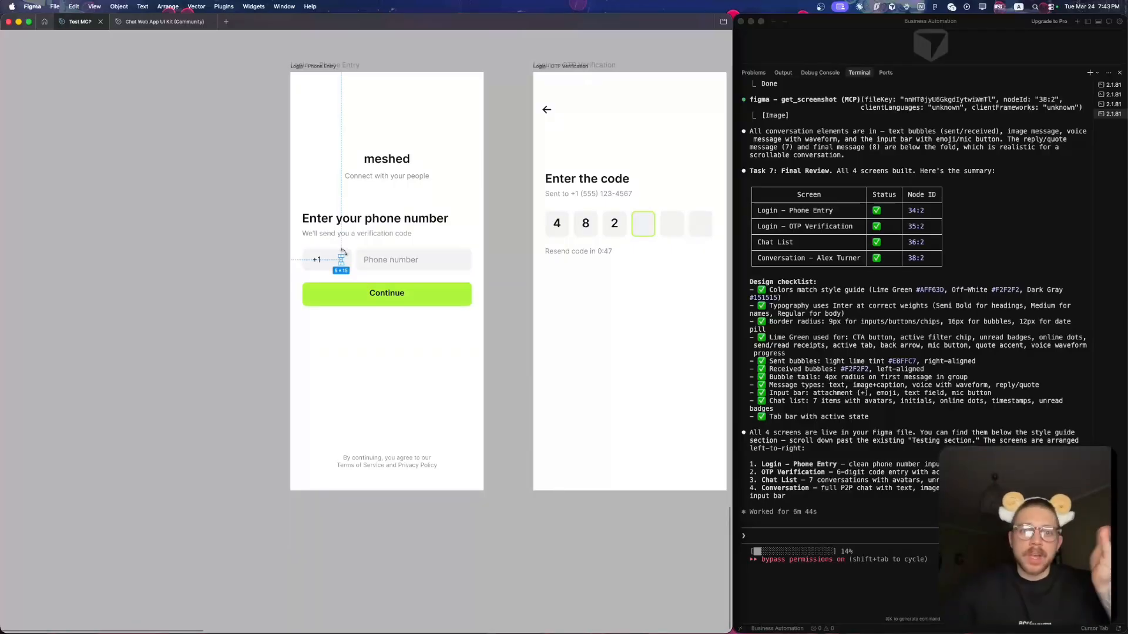
- Compare the four screens and inspect the image placeholder in the Conversation screen's image message
{"action": "scroll", "coordinate": [353, 217], "scroll_direction": "down", "scroll_amount": 3}
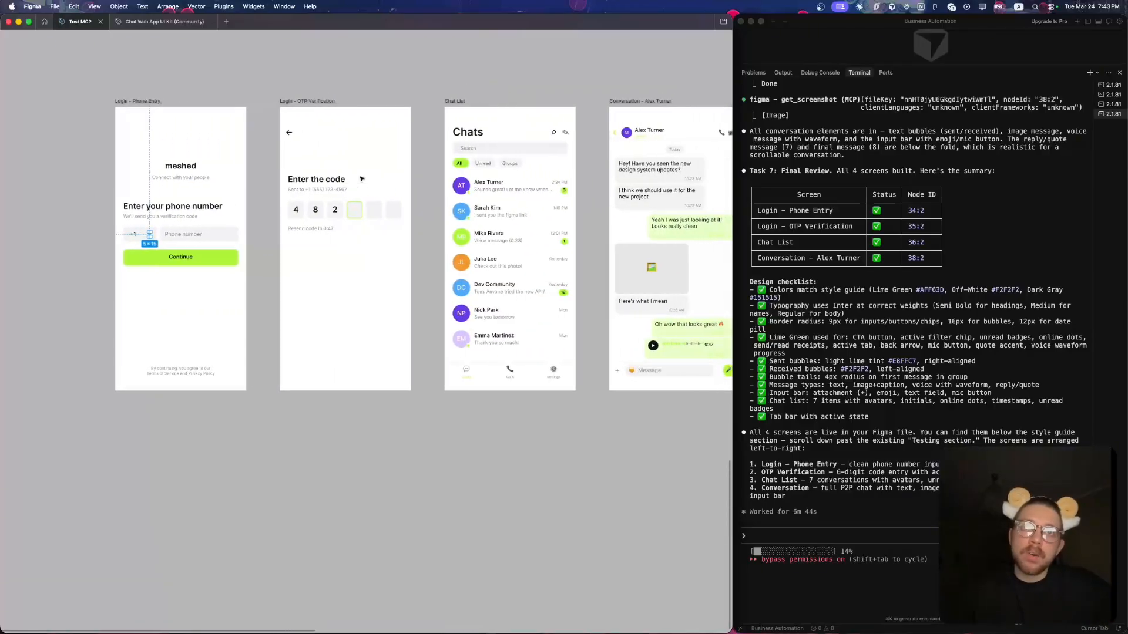
{"action": "scroll", "coordinate": [470, 235], "scroll_direction": "right", "scroll_amount": 3}
{"action": "scroll", "coordinate": [600, 279], "scroll_direction": "up", "scroll_amount": 3}
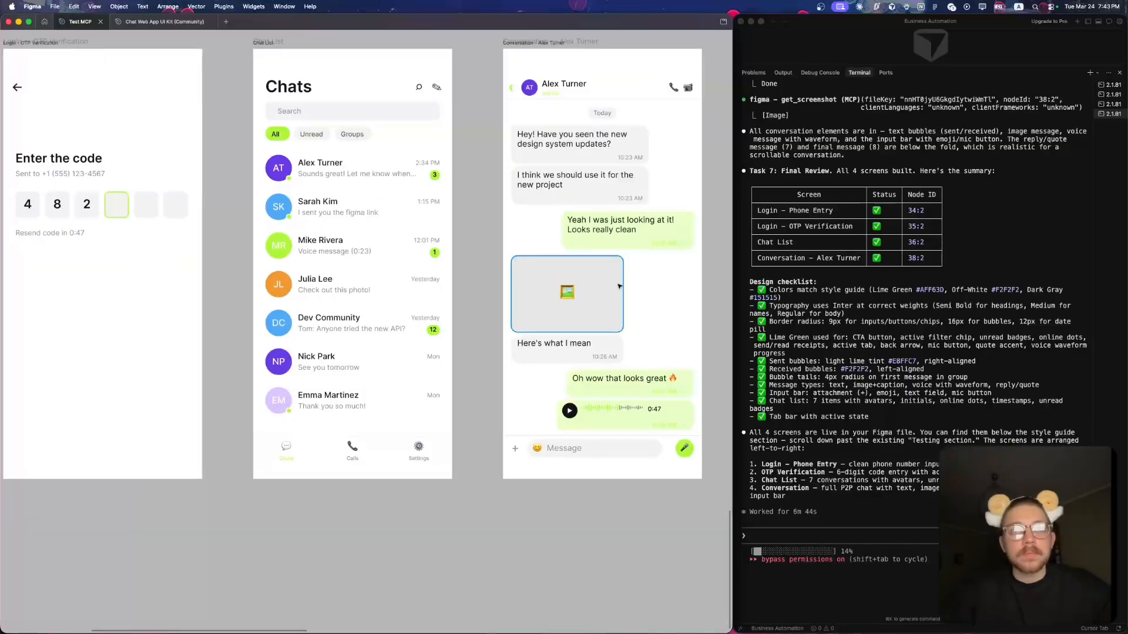
{"action": "scroll", "coordinate": [619, 286], "scroll_direction": "up", "scroll_amount": 3}
{"action": "left_click", "coordinate": [552, 290]}
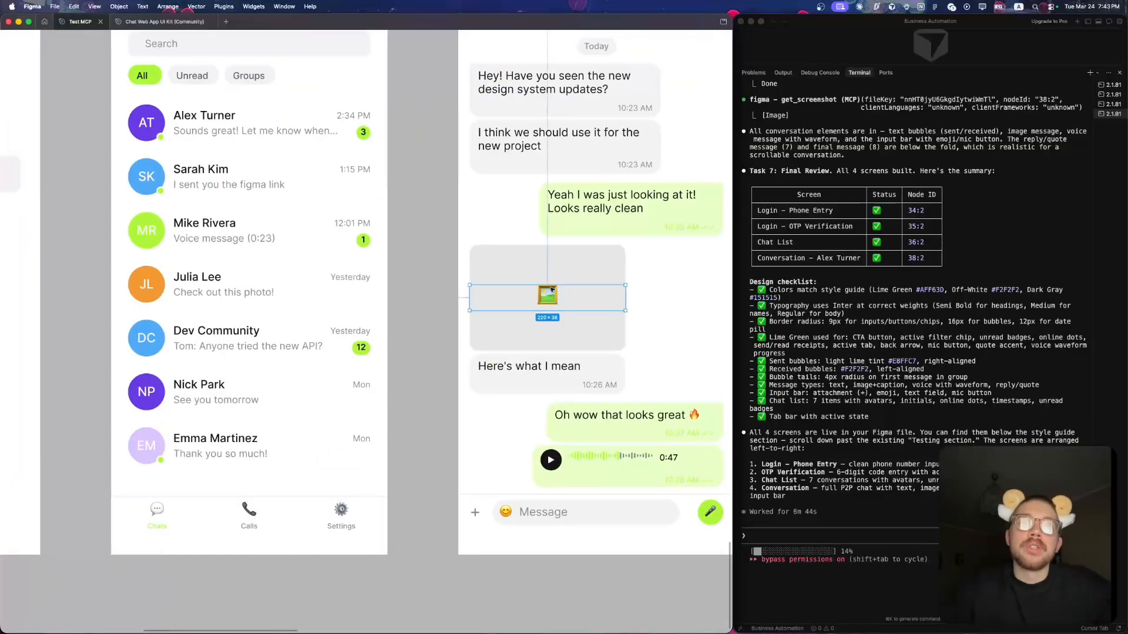
- Restore the hidden editor interface and inspect the heading and subtitle text on the Login – Phone Entry screen
{"action": "scroll", "coordinate": [552, 282], "scroll_direction": "left", "scroll_amount": 10}
{"action": "scroll", "coordinate": [553, 277], "scroll_direction": "up", "scroll_amount": 3}
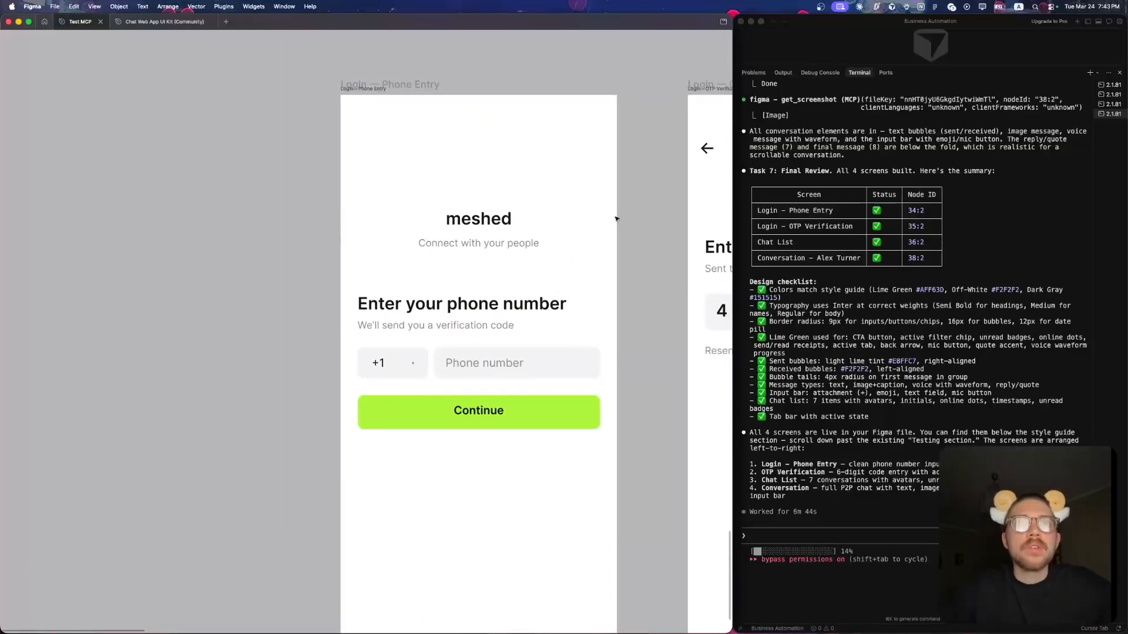
{"action": "scroll", "coordinate": [615, 217], "scroll_direction": "right", "scroll_amount": 2}
{"action": "scroll", "coordinate": [403, 349], "scroll_direction": "up", "scroll_amount": 2}
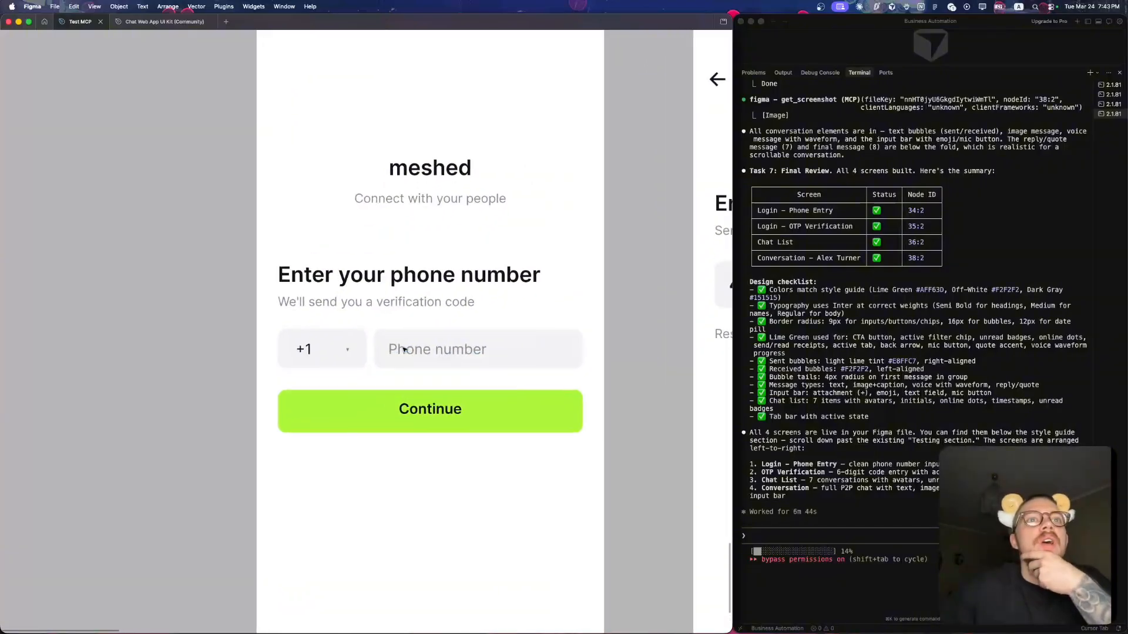
{"action": "left_click", "coordinate": [426, 273]}
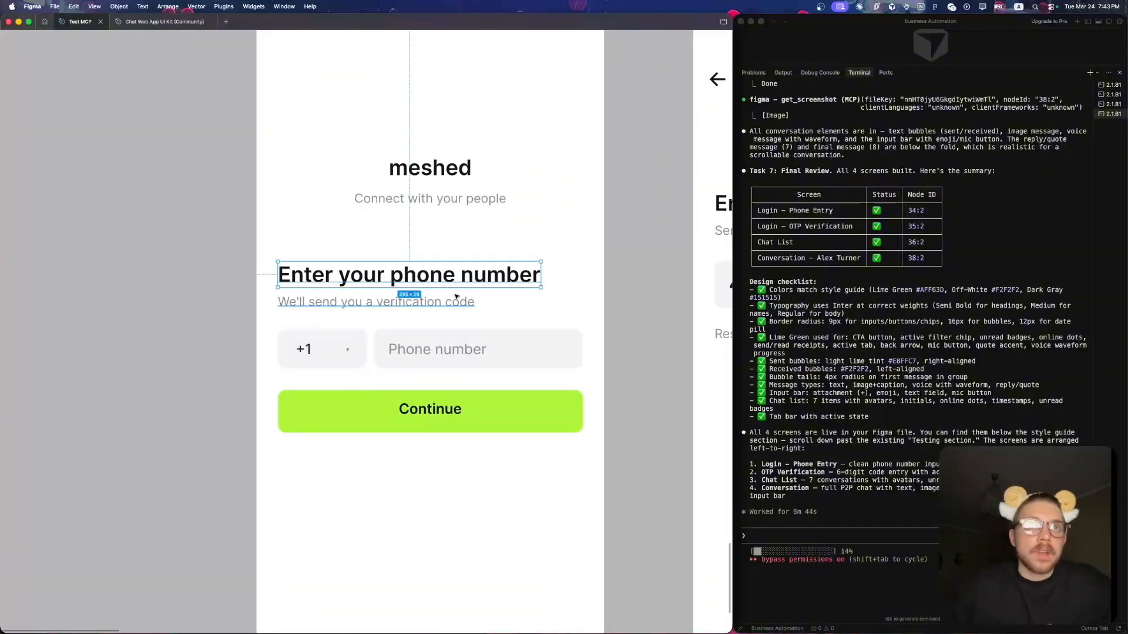
{"action": "key", "text": "super+backslash"}
{"action": "left_click", "coordinate": [371, 305]}
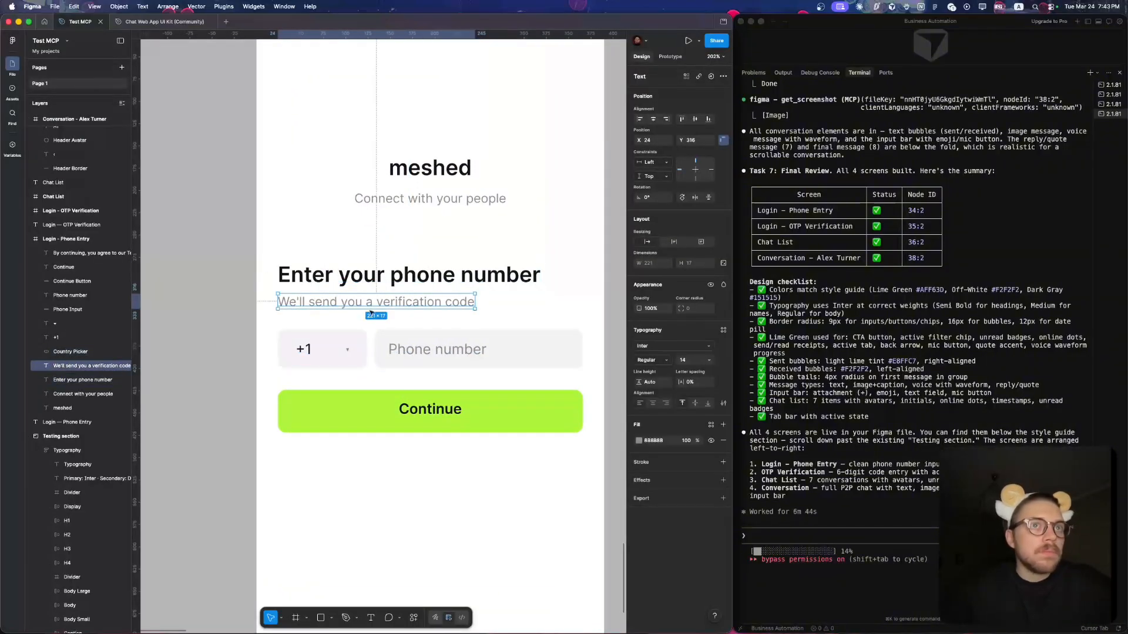
- Measure the gap between the "Enter your phone number" heading and the verification code subtitle below it
{"action": "left_click", "coordinate": [377, 279]}
{"action": "key", "text": "alt"}
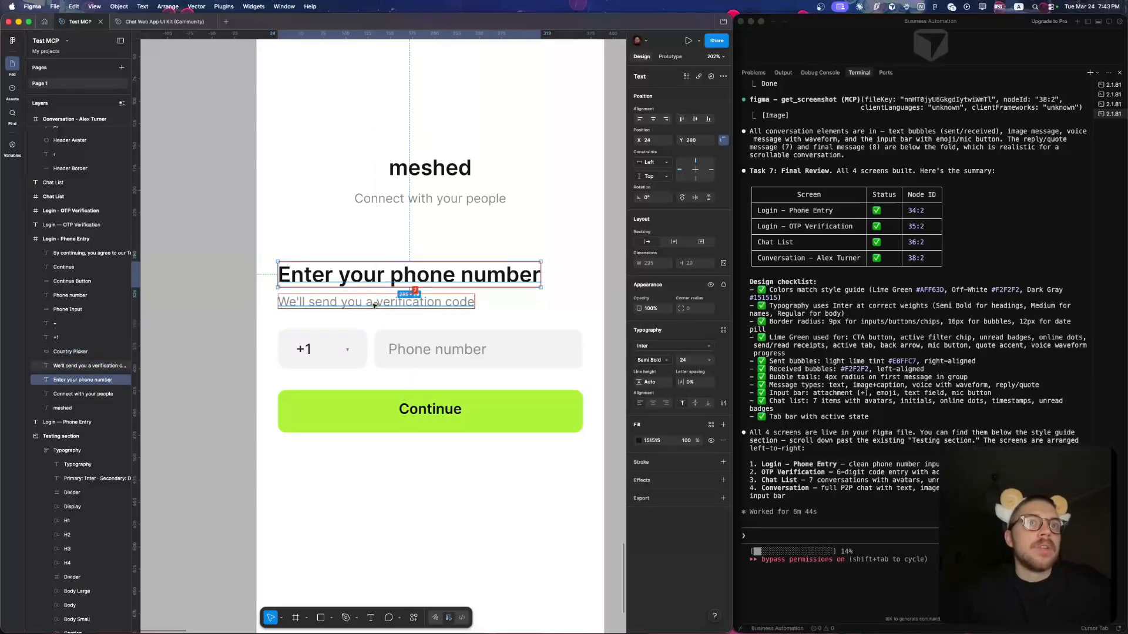
{"action": "left_click", "coordinate": [371, 248]}
{"action": "left_click", "coordinate": [364, 275]}
{"action": "key", "text": "alt"}
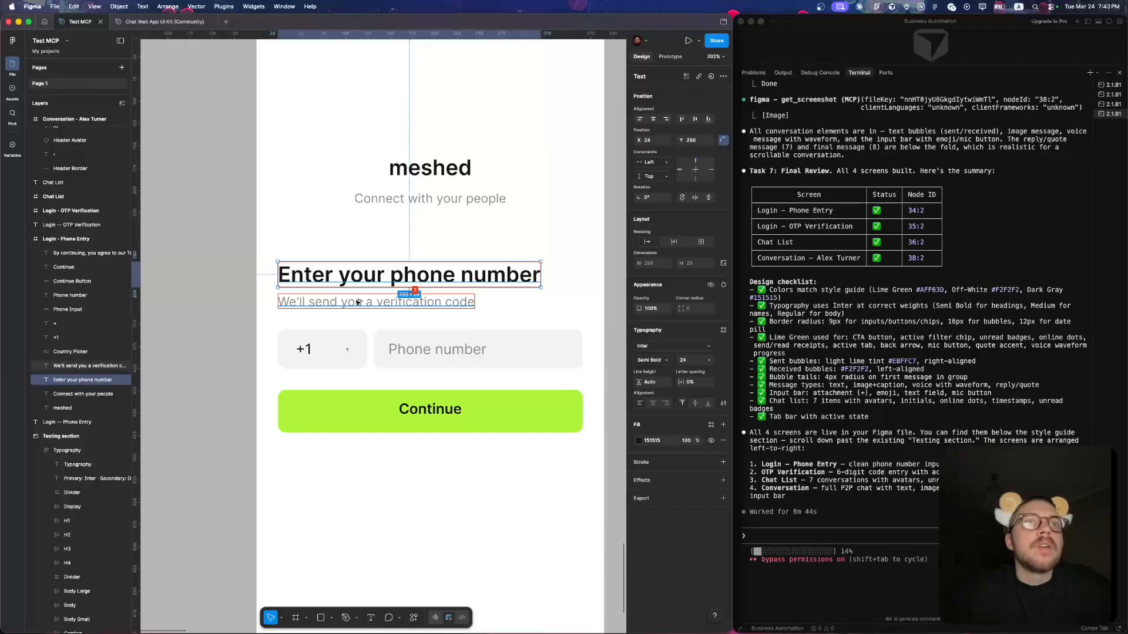
- Raise the "Enter your phone number" heading to Y 279, and shift it together with its subtitle up another 1 px
{"action": "scroll", "coordinate": [357, 302], "scroll_direction": "up", "scroll_amount": 5}
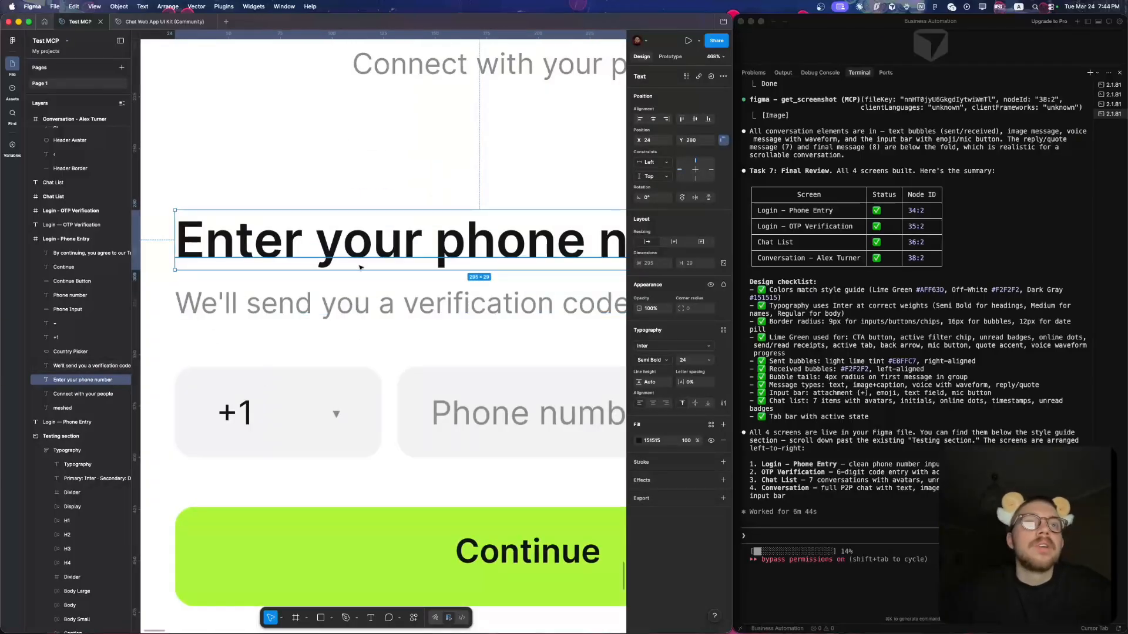
{"action": "scroll", "coordinate": [351, 307], "scroll_direction": "down", "scroll_amount": 5}
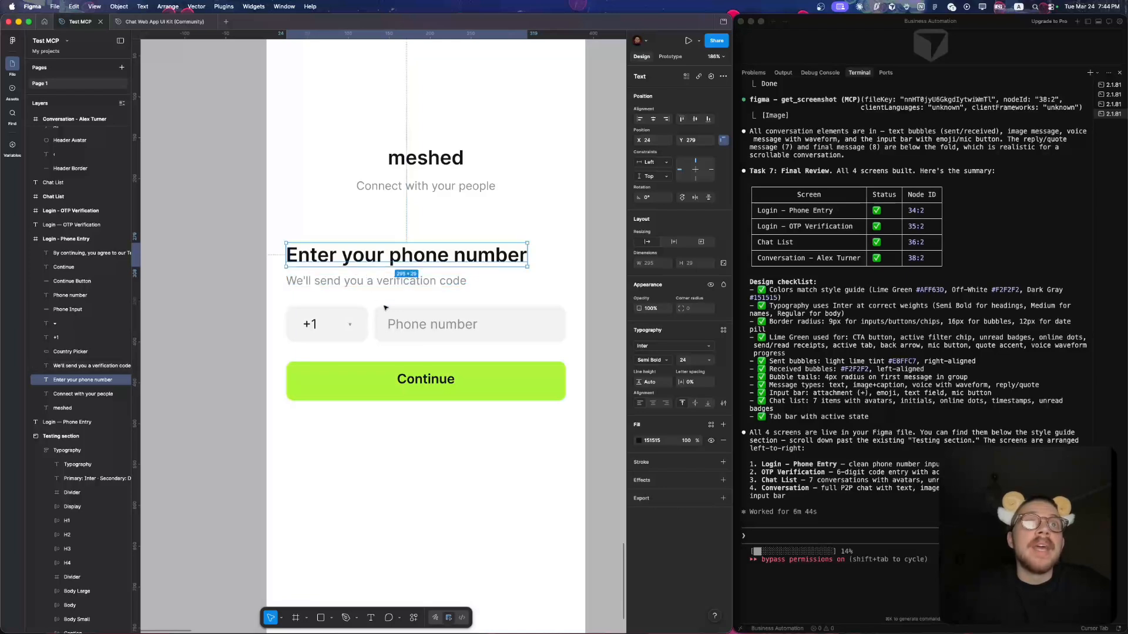
{"action": "left_click", "coordinate": [374, 281]}
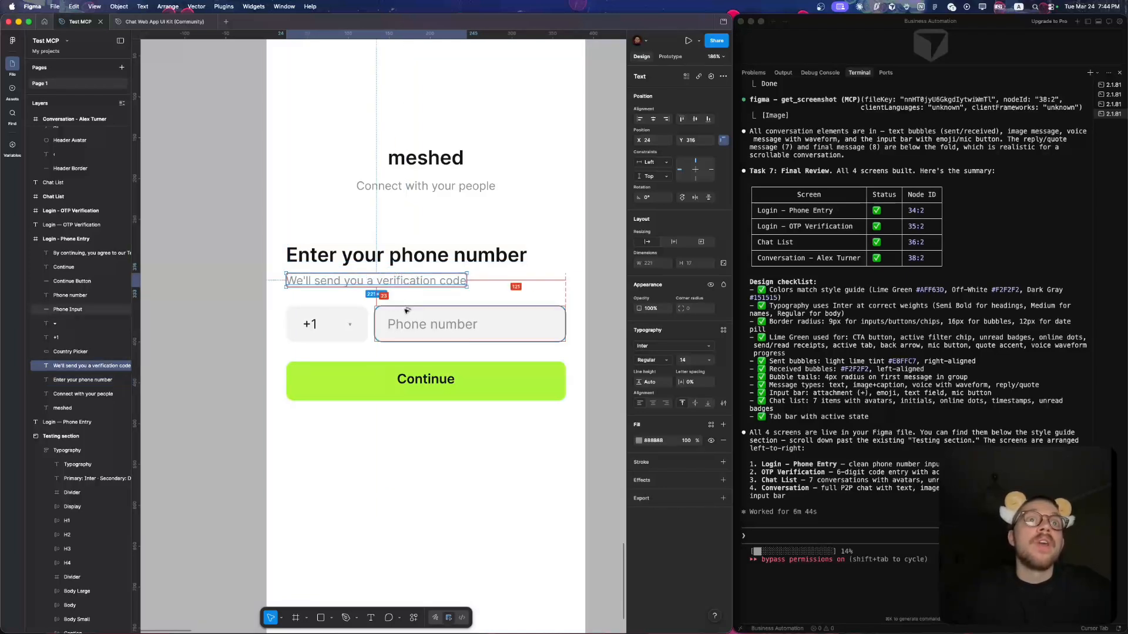
{"action": "left_click", "coordinate": [408, 257], "text": "shift"}
{"action": "key", "text": "Up"}
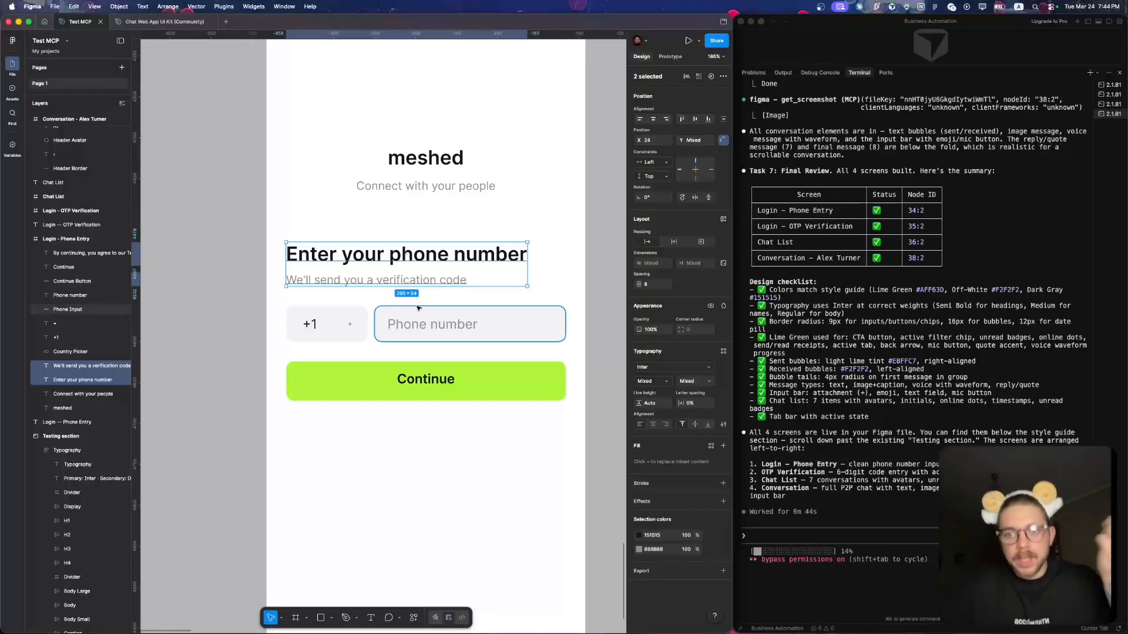
- Measure the spacing from the phone input to the Continue button and clear the selection
{"action": "left_click", "coordinate": [449, 313]}
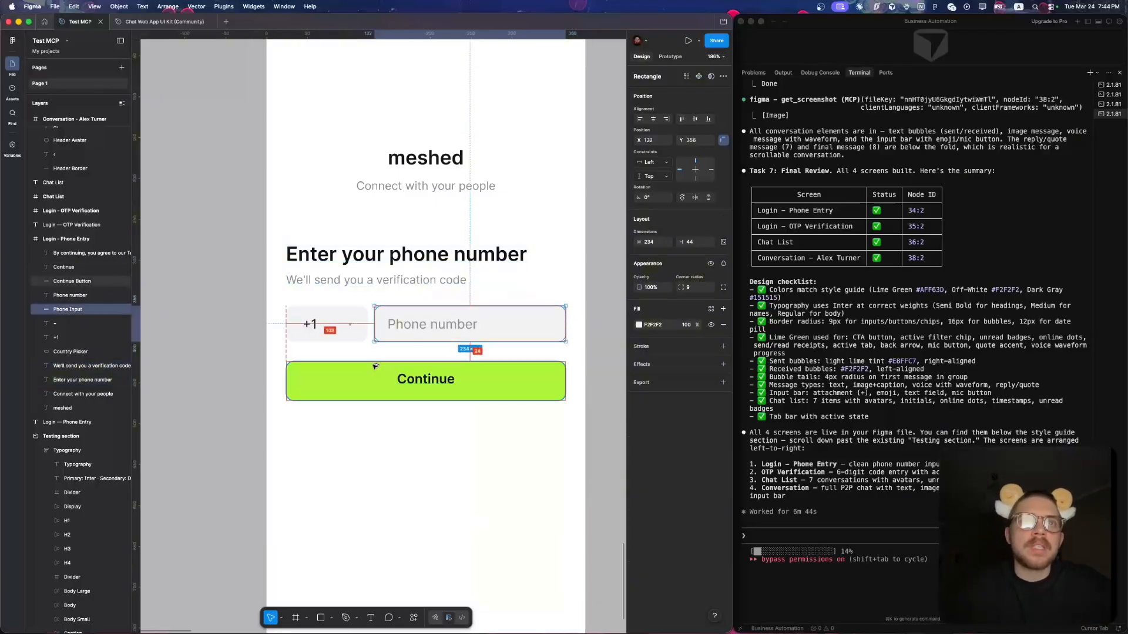
{"action": "left_click", "coordinate": [340, 325]}
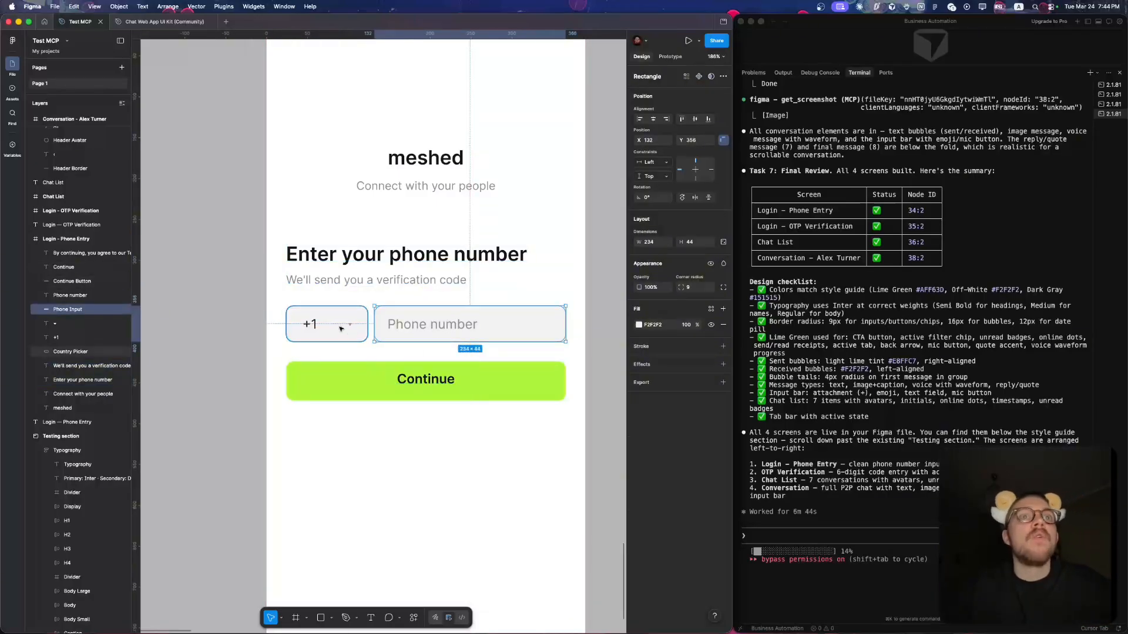
{"action": "left_click", "coordinate": [416, 476]}
- Examine the Login – Phone Entry layout from the meshed title down to the terms text at its lower edge
{"action": "scroll", "coordinate": [416, 476], "scroll_direction": "down", "scroll_amount": 3}
{"action": "scroll", "coordinate": [416, 476], "scroll_direction": "up", "scroll_amount": 2}
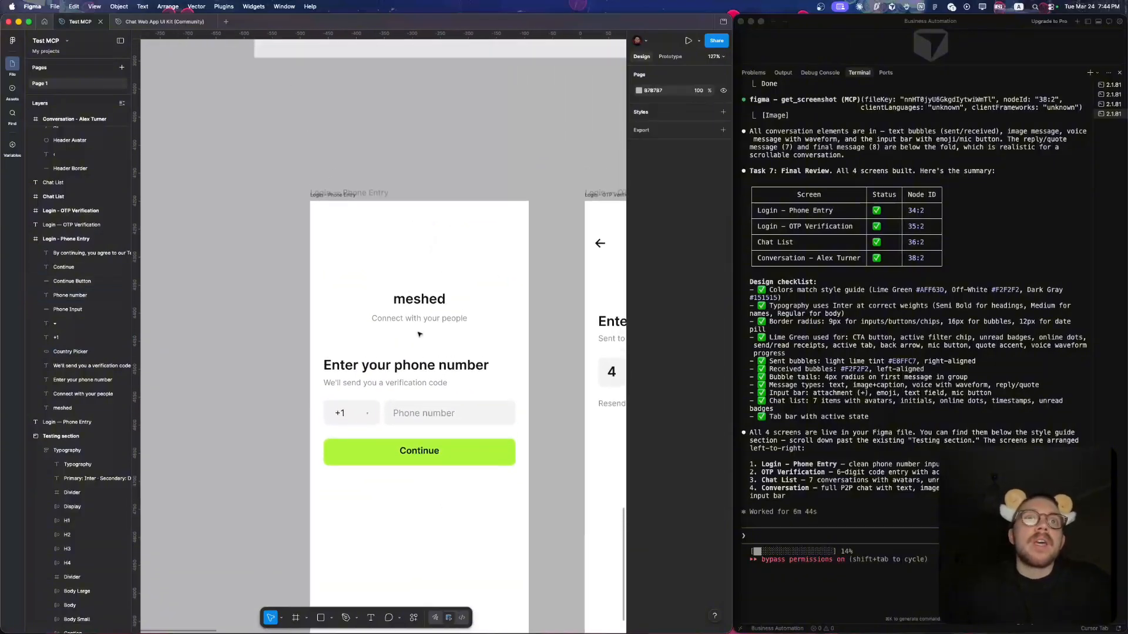
{"action": "scroll", "coordinate": [419, 334], "scroll_direction": "up", "scroll_amount": 3}
{"action": "scroll", "coordinate": [369, 305], "scroll_direction": "down", "scroll_amount": 2}
{"action": "scroll", "coordinate": [400, 191], "scroll_direction": "up", "scroll_amount": 4}
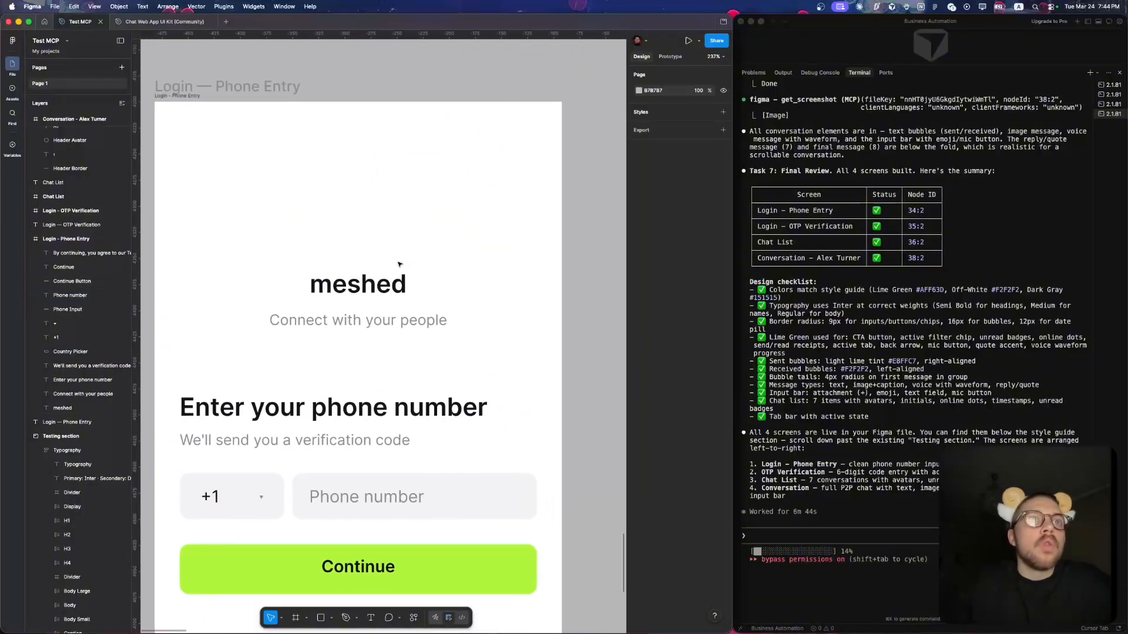
{"action": "scroll", "coordinate": [399, 265], "scroll_direction": "down", "scroll_amount": 5}
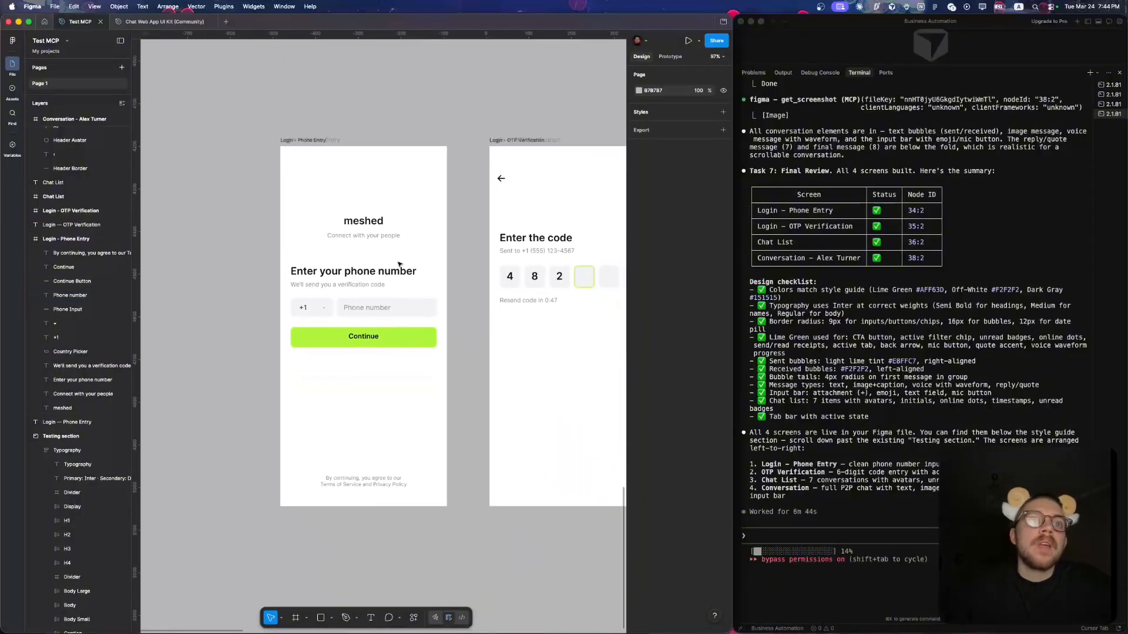
{"action": "scroll", "coordinate": [371, 511], "scroll_direction": "up", "scroll_amount": 4}
{"action": "scroll", "coordinate": [371, 512], "scroll_direction": "down", "scroll_amount": 3}
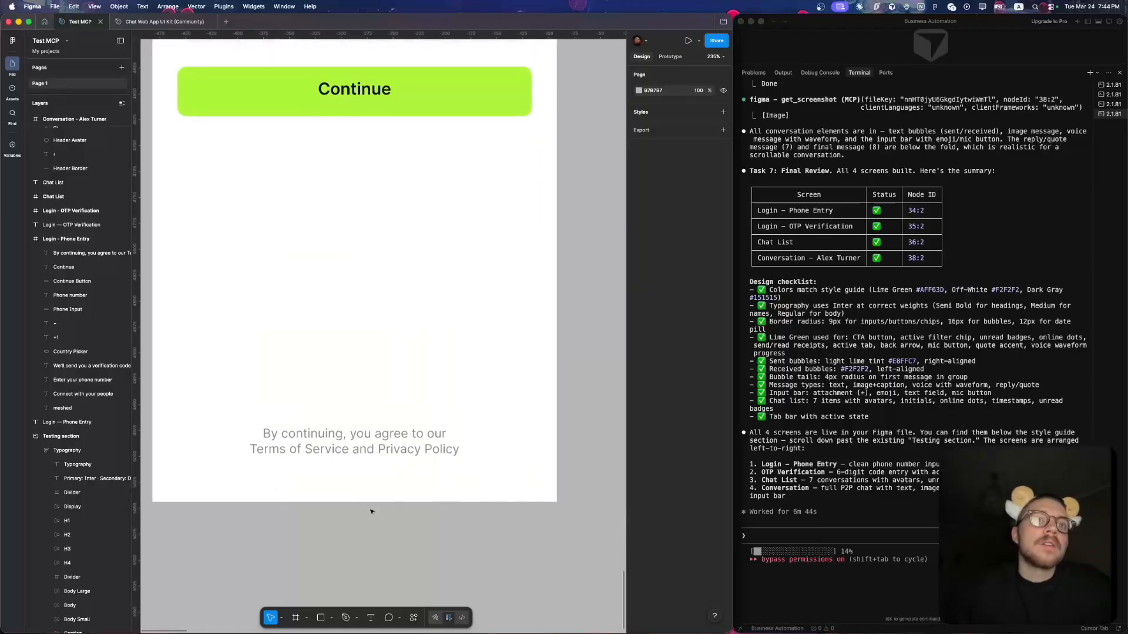
{"action": "scroll", "coordinate": [372, 512], "scroll_direction": "up", "scroll_amount": 2}
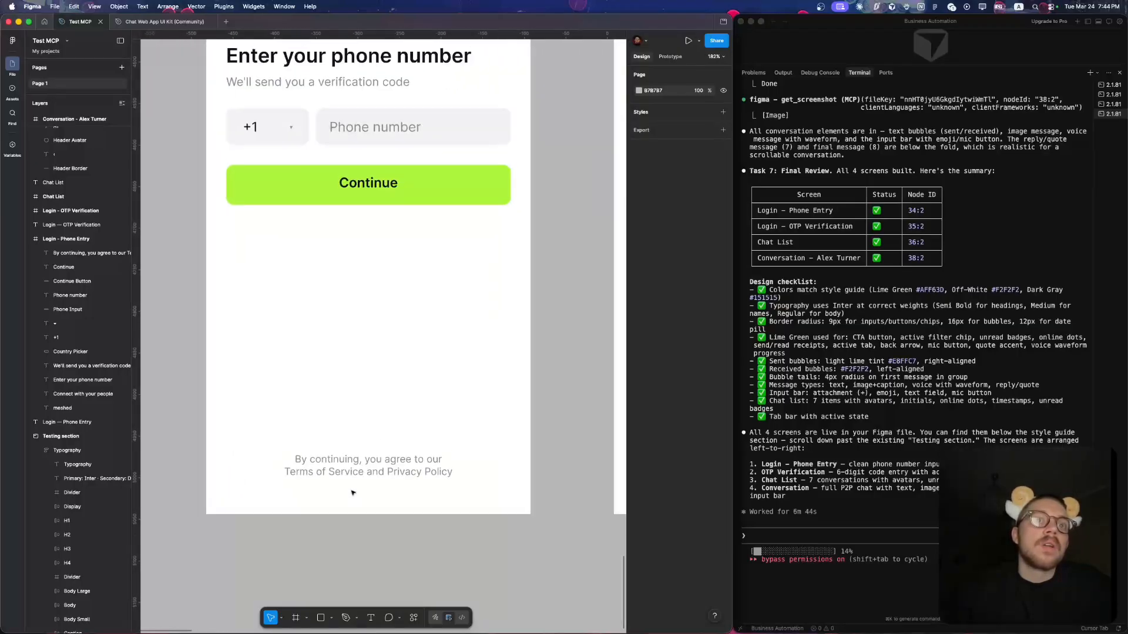
{"action": "scroll", "coordinate": [352, 493], "scroll_direction": "down", "scroll_amount": 3}
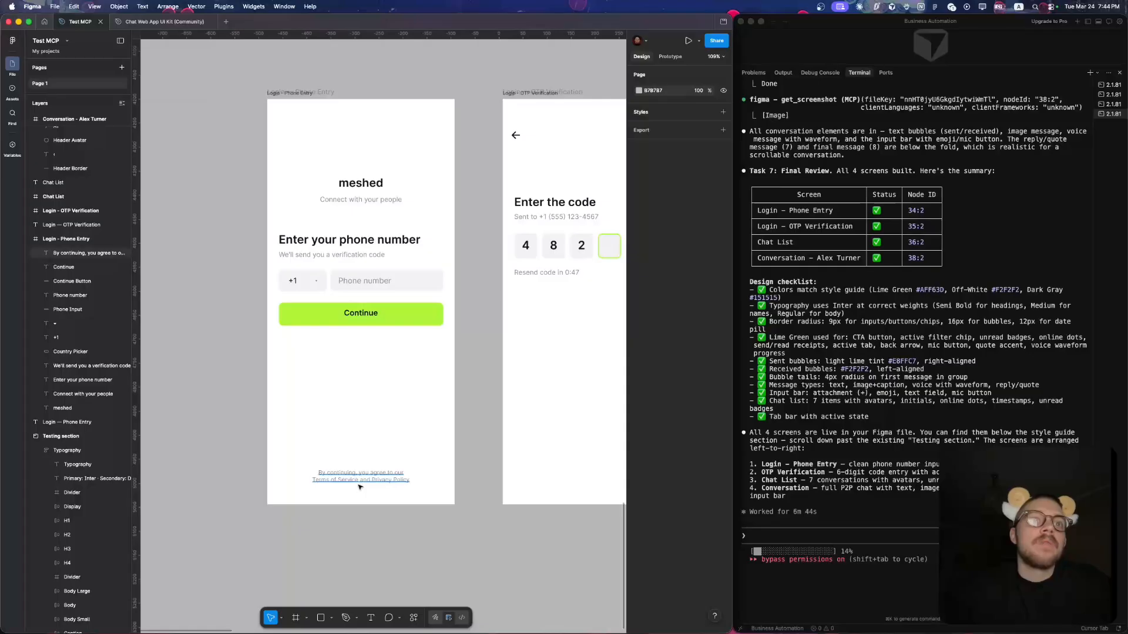
- Inspect the Terms of Service and Privacy Policy text on the Login – Phone Entry screen
{"action": "scroll", "coordinate": [358, 485], "scroll_direction": "up", "scroll_amount": 5}
{"action": "double_click", "coordinate": [355, 472]}
{"action": "left_click_drag", "start_coordinate": [302, 474], "coordinate": [534, 481]}
{"action": "scroll", "coordinate": [481, 527], "scroll_direction": "down", "scroll_amount": 6}
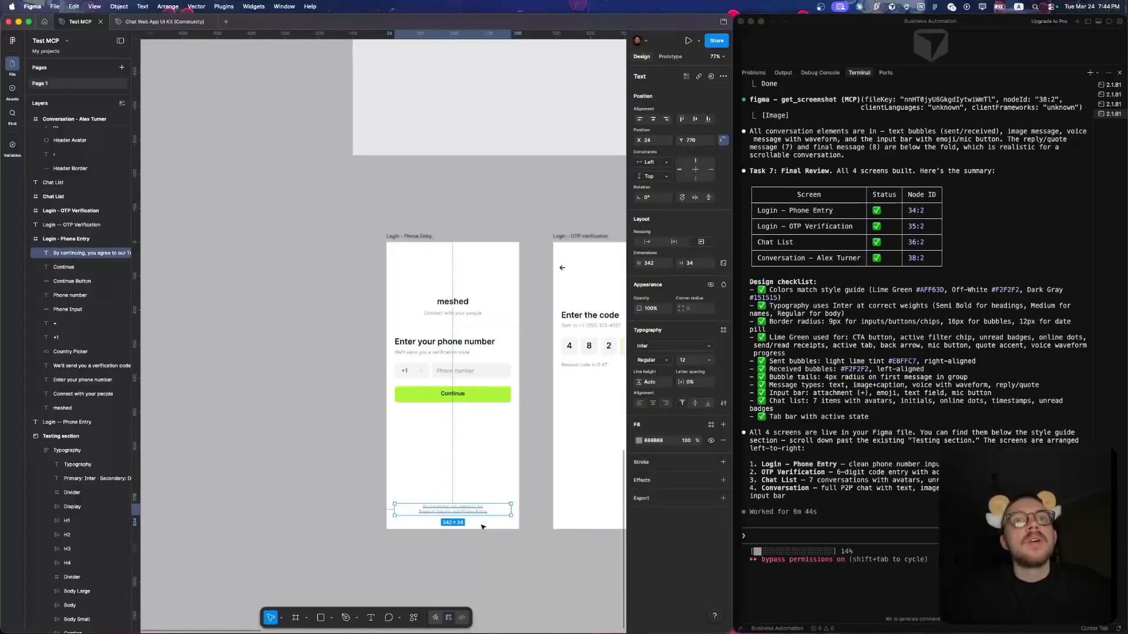
- Examine the Login – OTP Verification screen and inspect the properties of the highlighted fourth code box
{"action": "scroll", "coordinate": [423, 349], "scroll_direction": "right", "scroll_amount": 4}
{"action": "scroll", "coordinate": [423, 348], "scroll_direction": "up", "scroll_amount": 5}
{"action": "scroll", "coordinate": [423, 348], "scroll_direction": "down", "scroll_amount": 5}
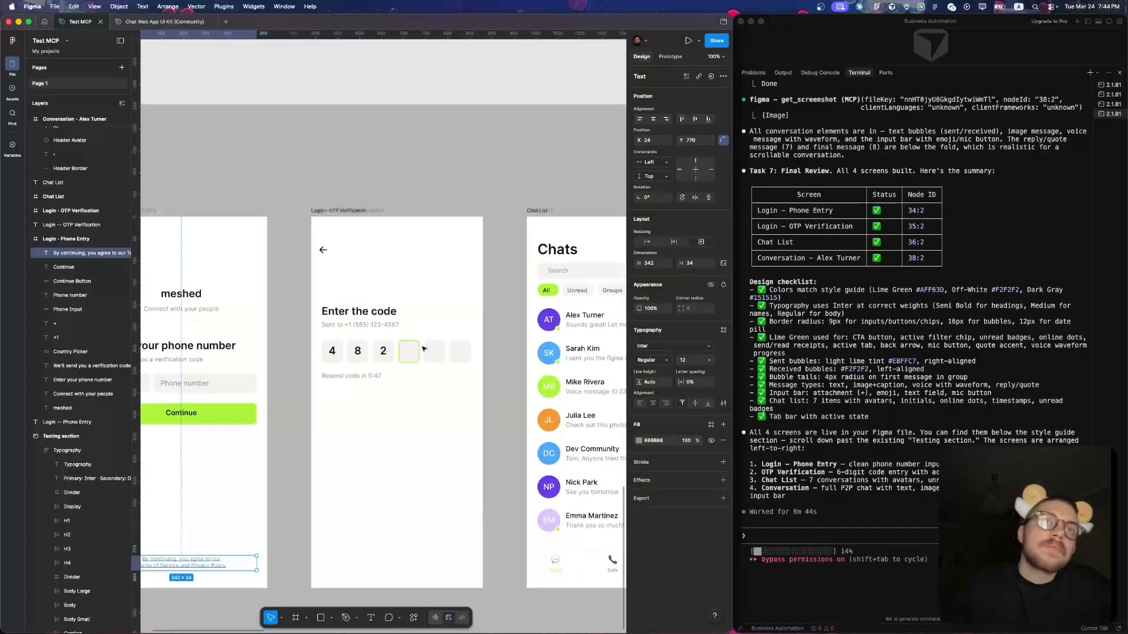
{"action": "scroll", "coordinate": [423, 348], "scroll_direction": "left", "scroll_amount": 2}
{"action": "scroll", "coordinate": [423, 348], "scroll_direction": "up", "scroll_amount": 3}
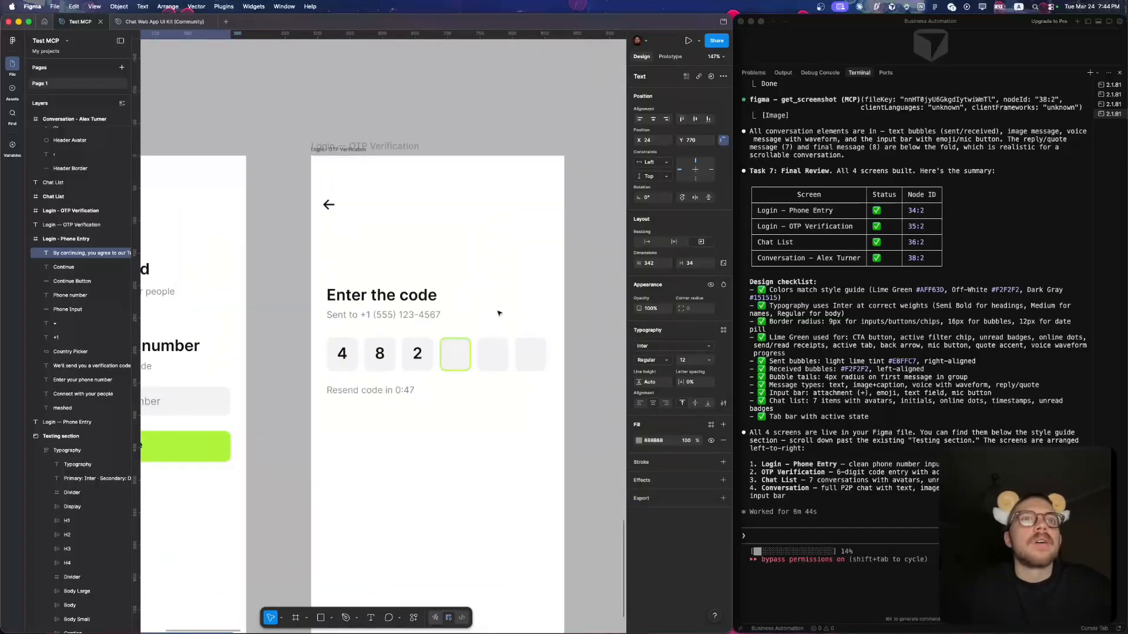
{"action": "left_click", "coordinate": [494, 352]}
{"action": "left_click", "coordinate": [454, 353]}
{"action": "scroll", "coordinate": [456, 381], "scroll_direction": "up", "scroll_amount": 1}
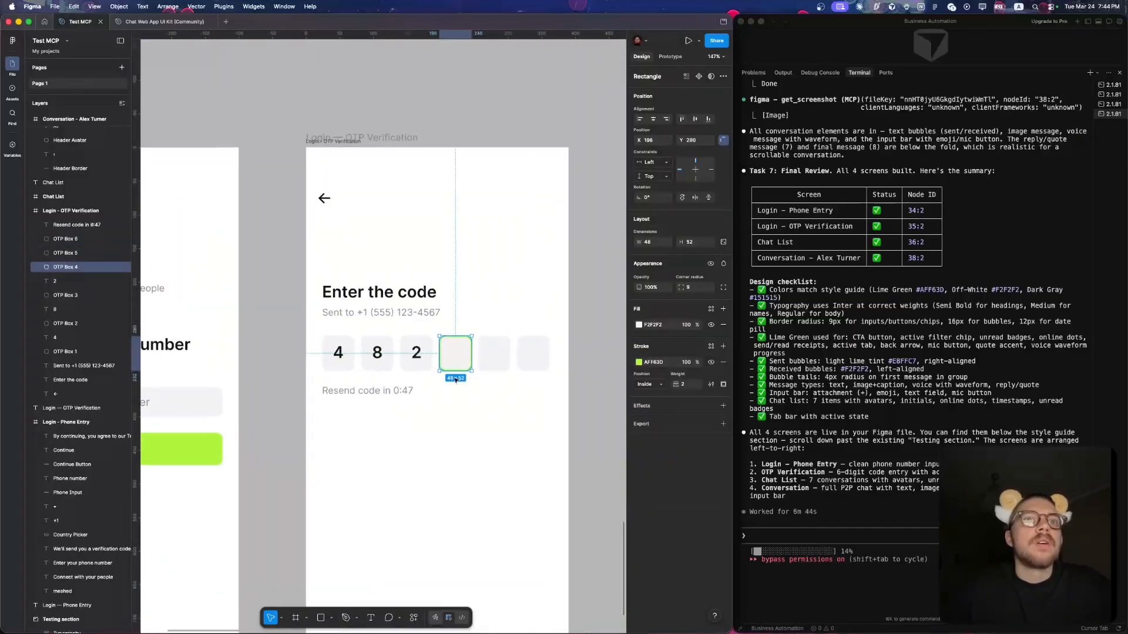
{"action": "scroll", "coordinate": [456, 353], "scroll_direction": "up", "scroll_amount": 5}
{"action": "scroll", "coordinate": [463, 348], "scroll_direction": "down", "scroll_amount": 4}
{"action": "scroll", "coordinate": [483, 374], "scroll_direction": "down", "scroll_amount": 5}
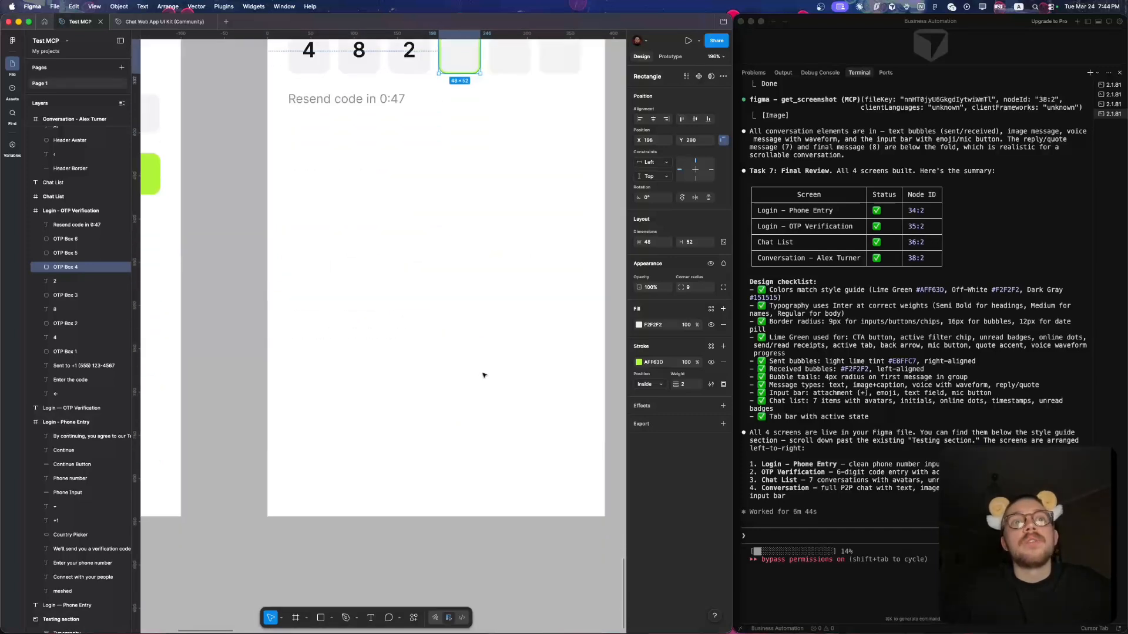
- Clear the selection and view the Phone Entry and OTP Verification screens side by side
{"action": "scroll", "coordinate": [413, 382], "scroll_direction": "down", "scroll_amount": 4}
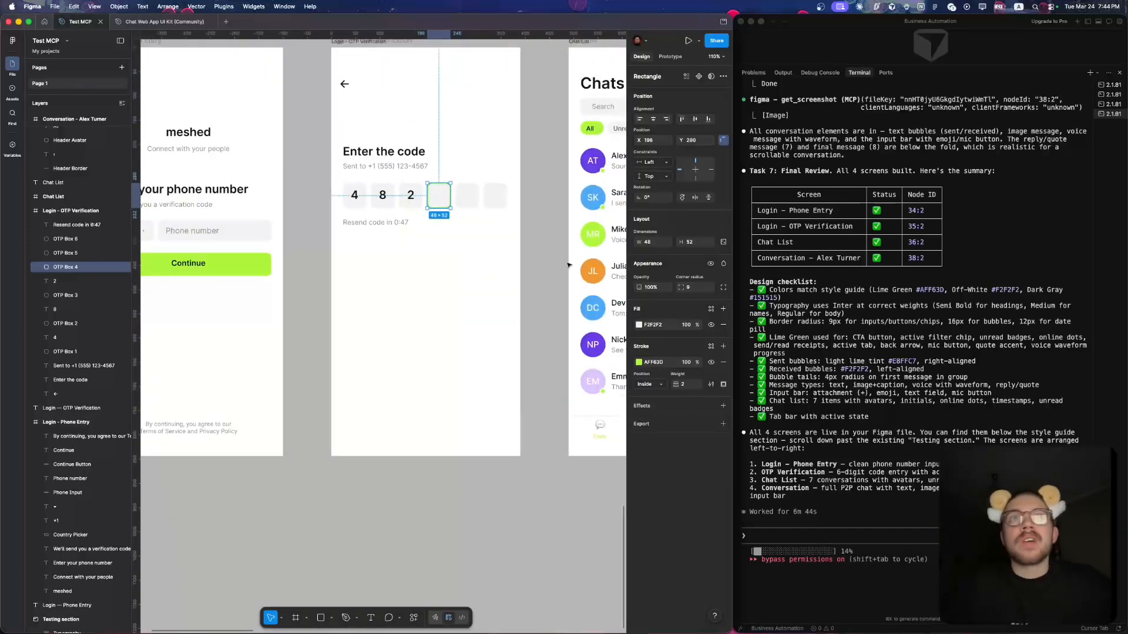
{"action": "left_click", "coordinate": [551, 243]}
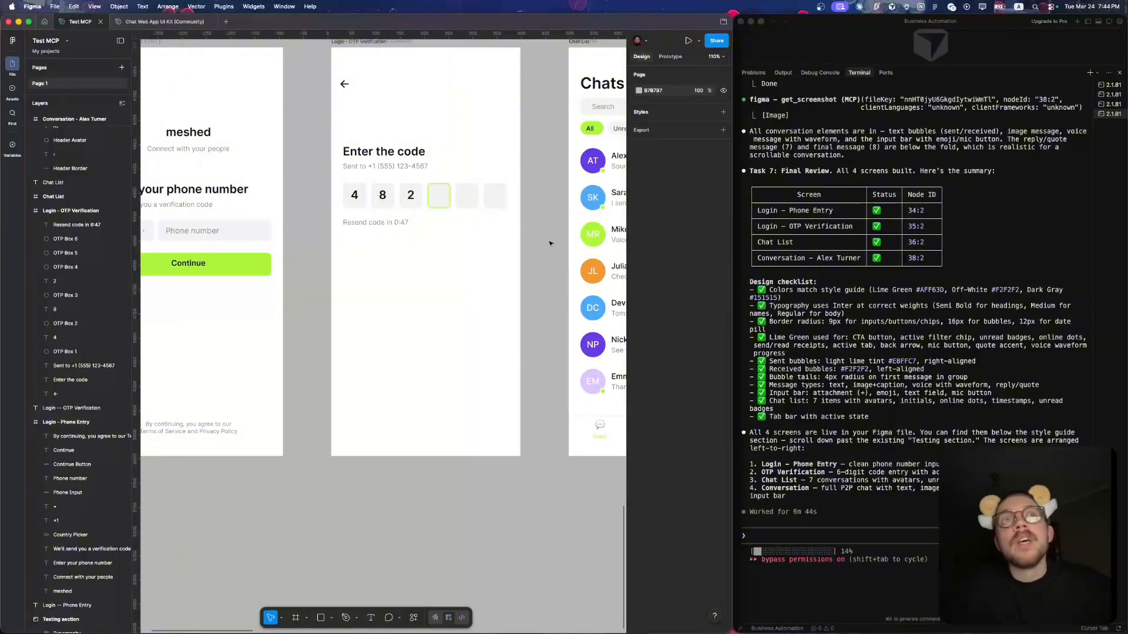
{"action": "scroll", "coordinate": [550, 243], "scroll_direction": "down", "scroll_amount": 3}
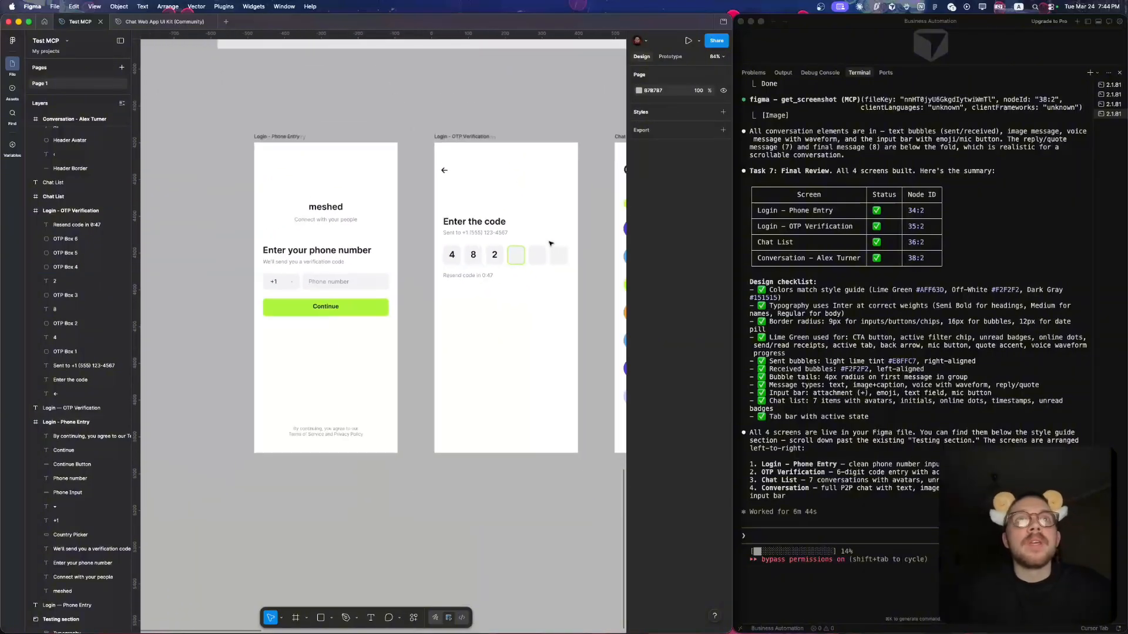
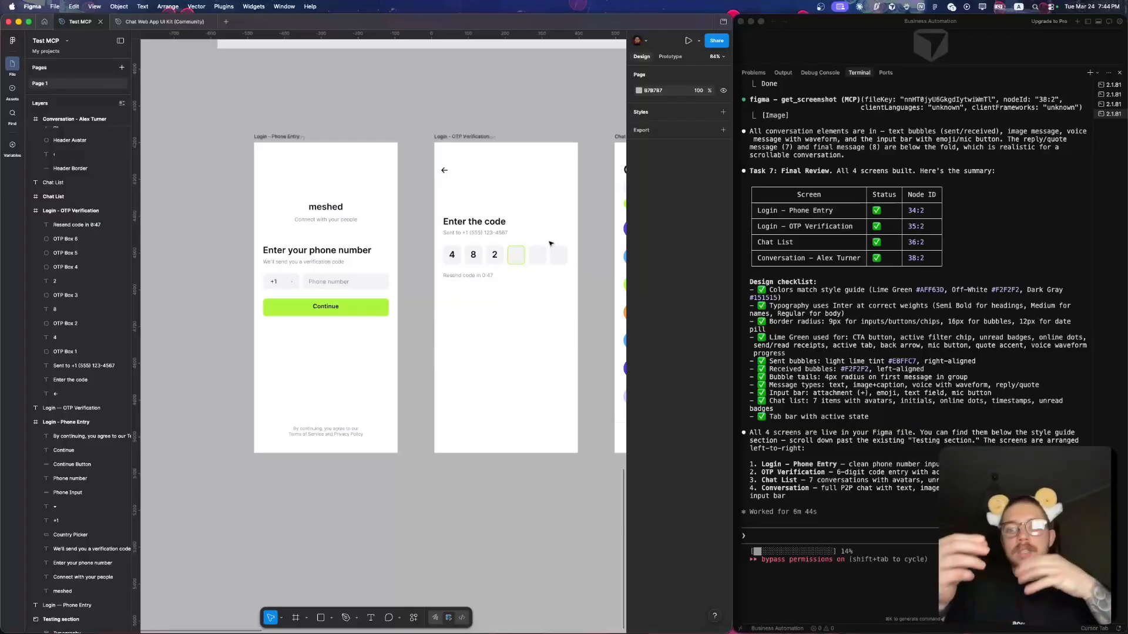
- Compare the Login – OTP Verification screen with the neighbouring Phone Entry and Chat List screens
{"action": "scroll", "coordinate": [527, 312], "scroll_direction": "right", "scroll_amount": 3}
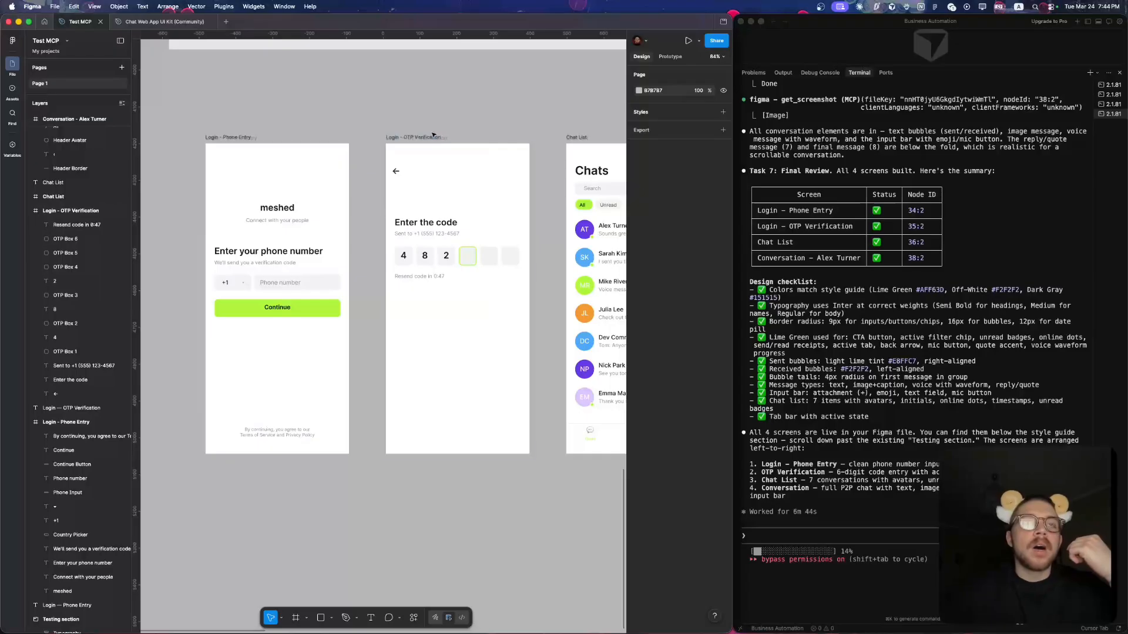
{"action": "scroll", "coordinate": [470, 167], "scroll_direction": "up", "scroll_amount": 5}
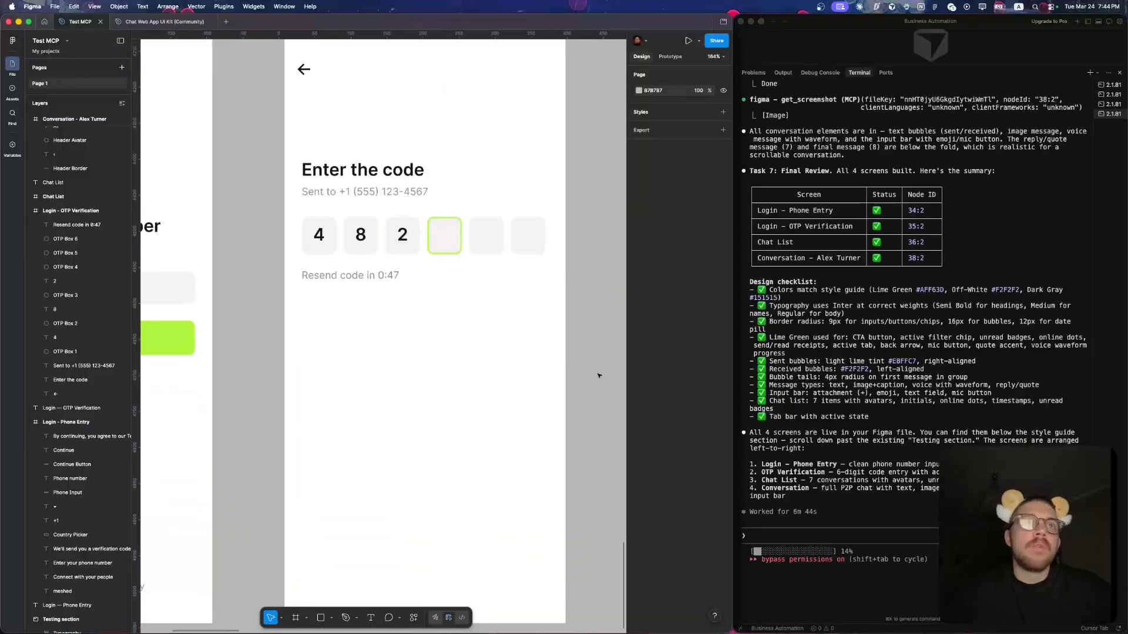
{"action": "scroll", "coordinate": [450, 326], "scroll_direction": "down", "scroll_amount": 4}
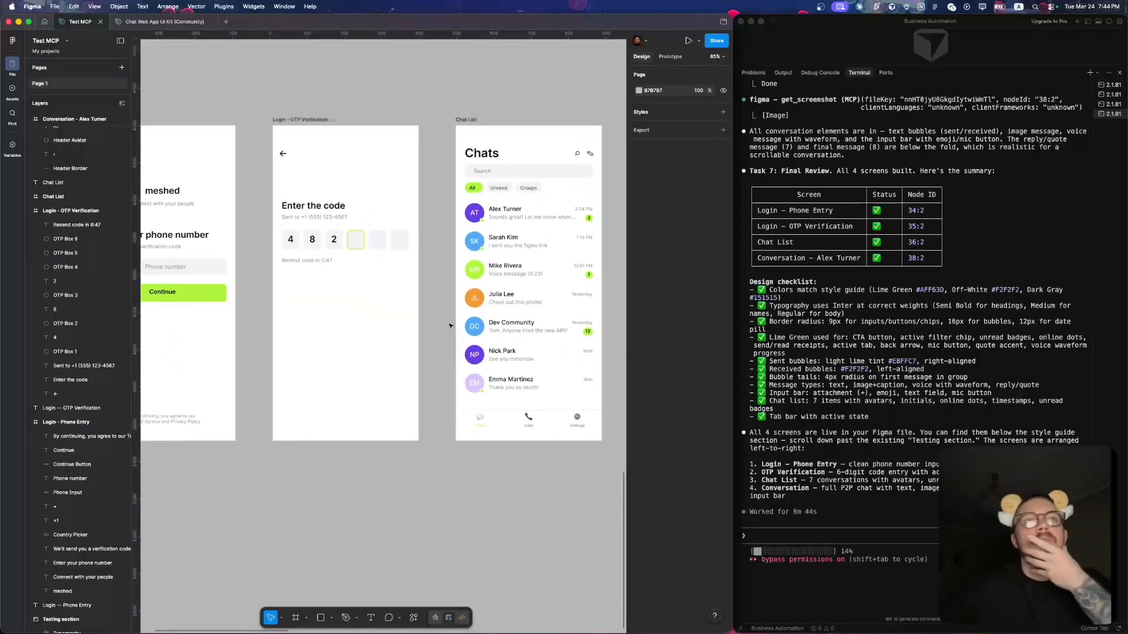
{"action": "scroll", "coordinate": [450, 326], "scroll_direction": "left", "scroll_amount": 4}
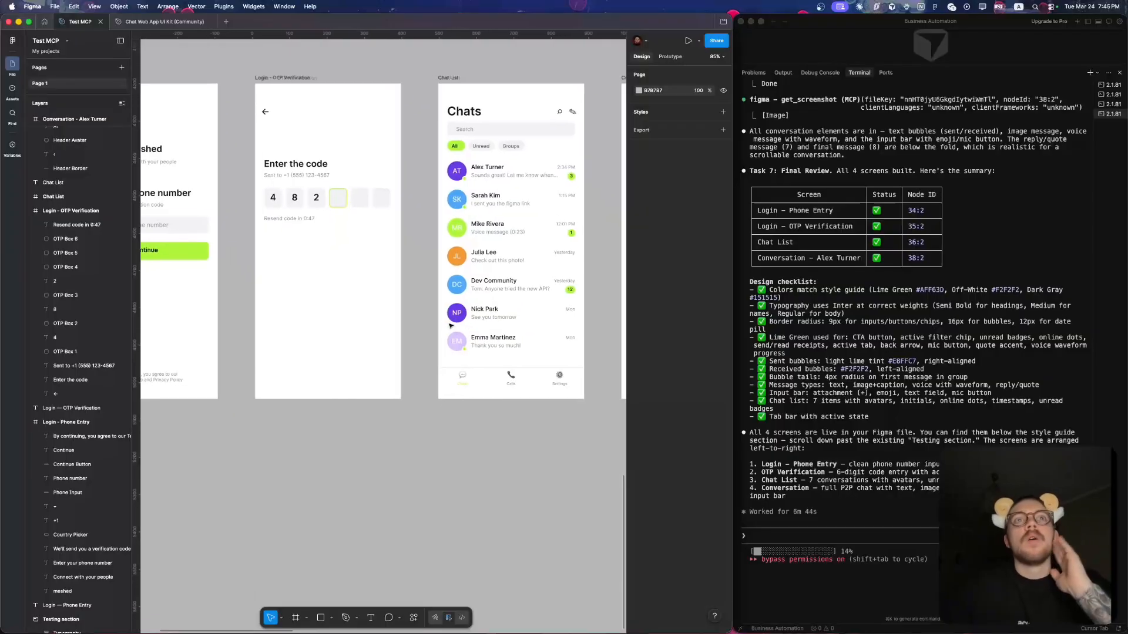
{"action": "scroll", "coordinate": [464, 229], "scroll_direction": "up", "scroll_amount": 5}
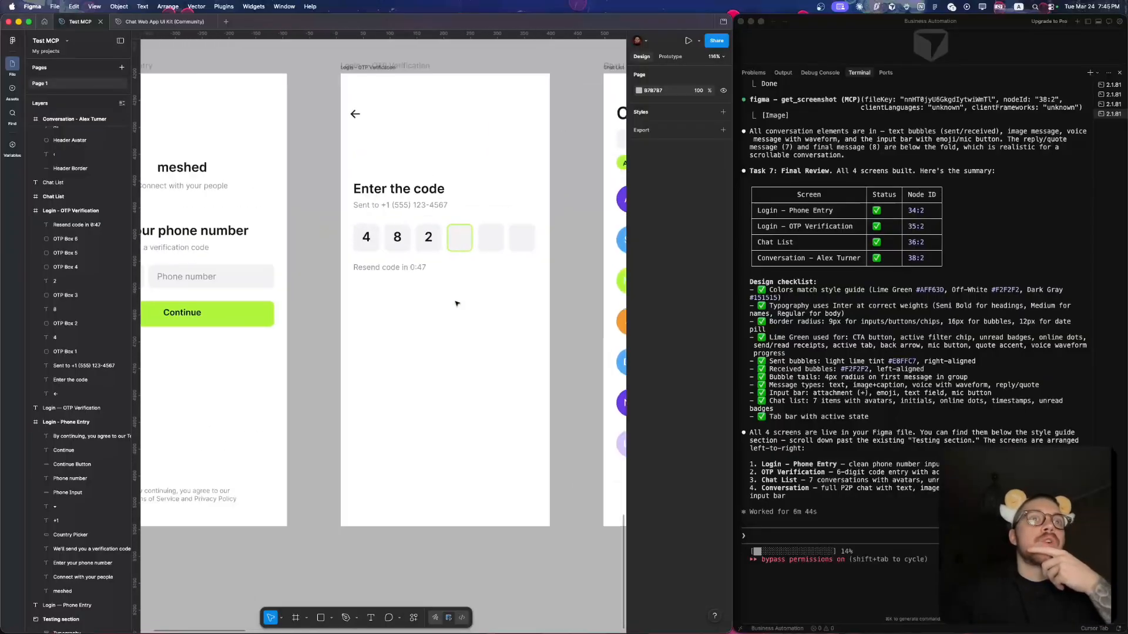
{"action": "scroll", "coordinate": [469, 222], "scroll_direction": "down", "scroll_amount": 4}
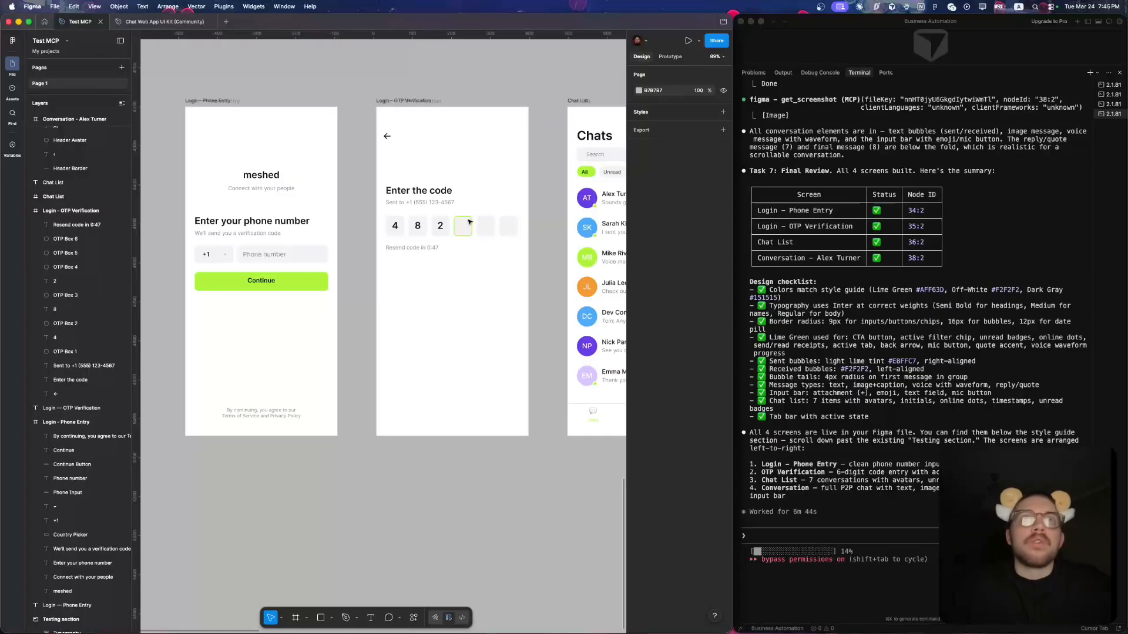
{"action": "scroll", "coordinate": [468, 222], "scroll_direction": "down", "scroll_amount": 3}
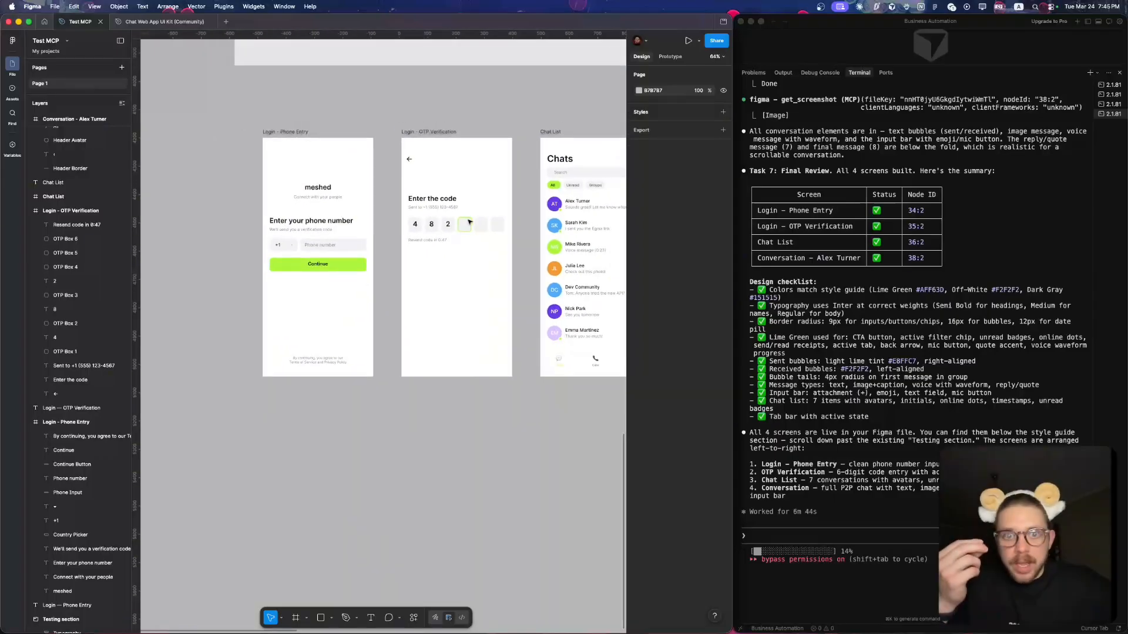
- Inspect the fourth code box, the third code box and its digit 2 as separate layers on the OTP Verification screen
{"action": "left_click", "coordinate": [436, 208]}
{"action": "scroll", "coordinate": [444, 220], "scroll_direction": "up", "scroll_amount": 3}
{"action": "left_click", "coordinate": [464, 225]}
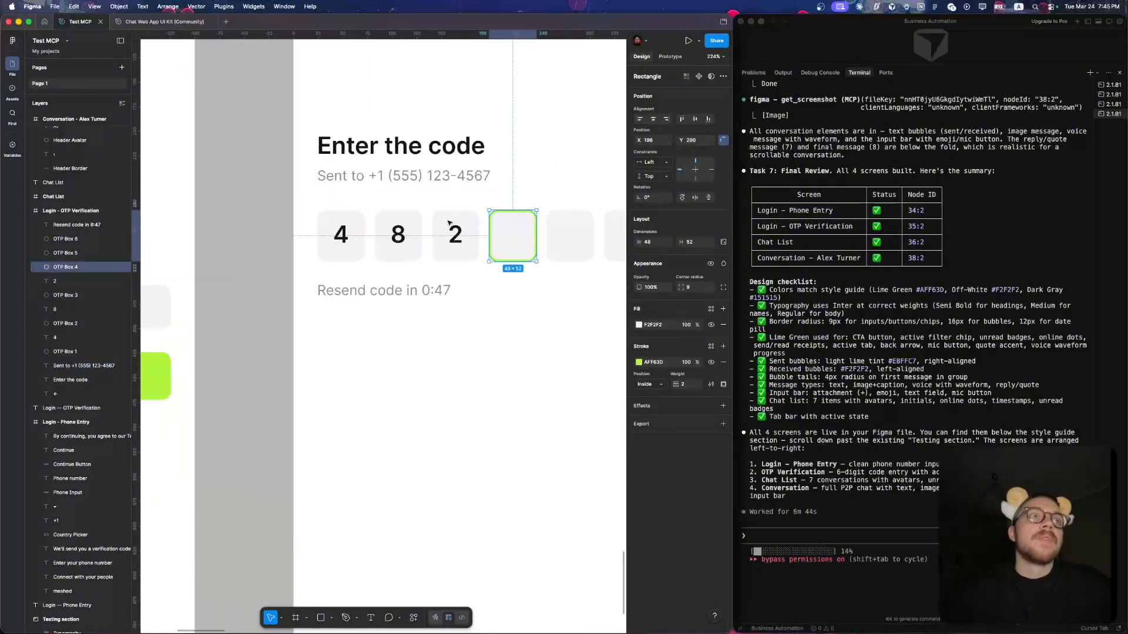
{"action": "scroll", "coordinate": [470, 229], "scroll_direction": "up", "scroll_amount": 4}
{"action": "left_click", "coordinate": [456, 232]}
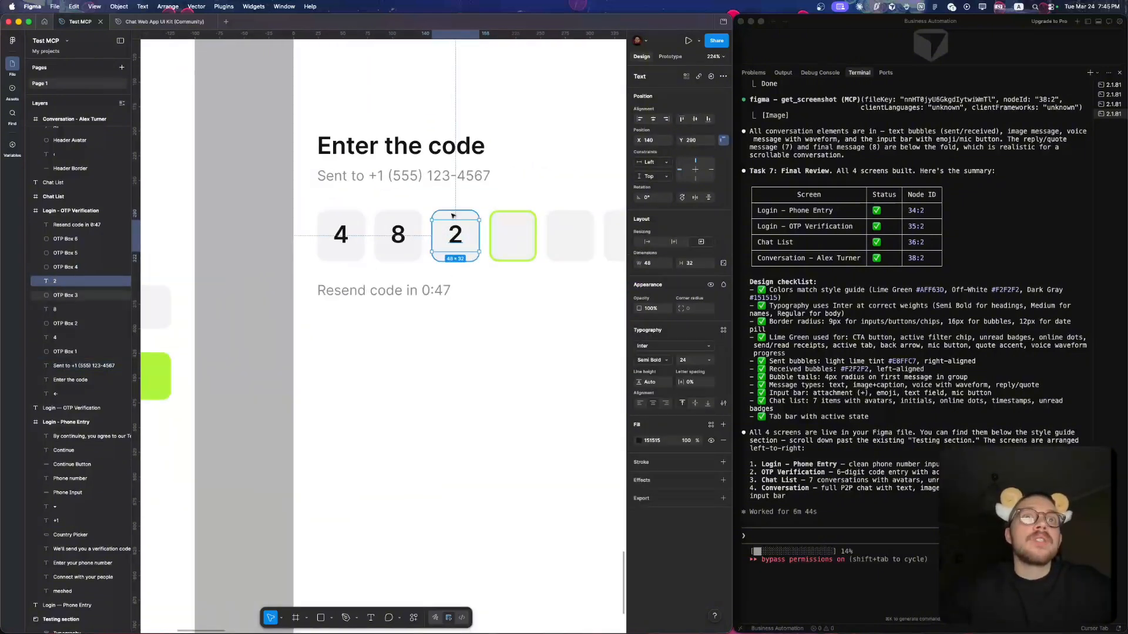
{"action": "scroll", "coordinate": [461, 229], "scroll_direction": "up", "scroll_amount": 5}
{"action": "left_click", "coordinate": [463, 246]}
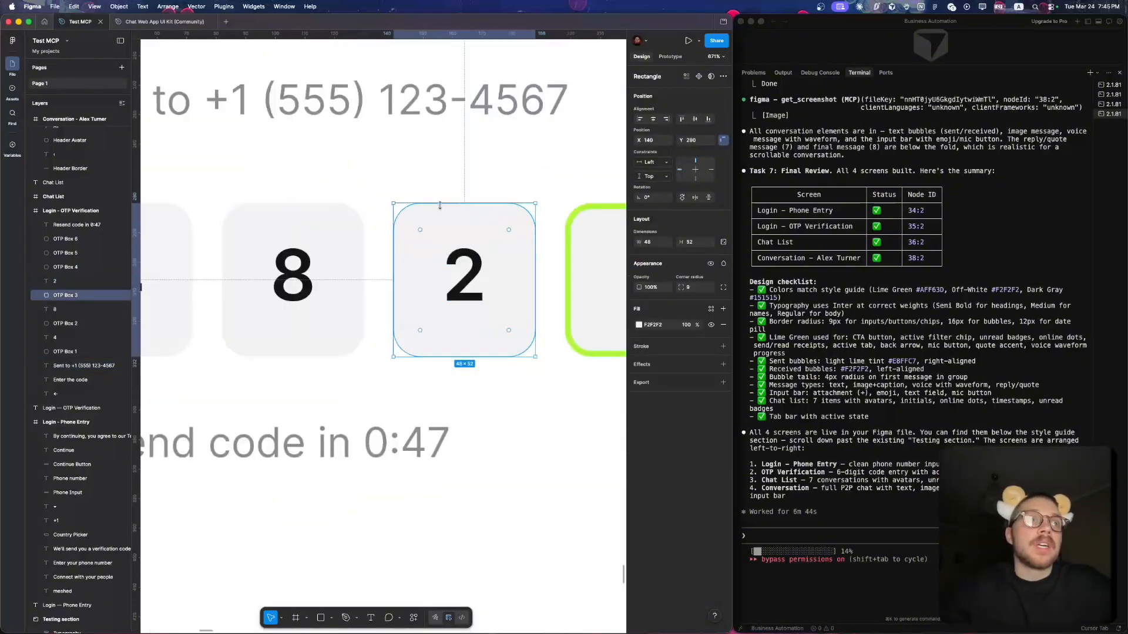
{"action": "left_click", "coordinate": [462, 261]}
{"action": "left_click", "coordinate": [483, 229]}
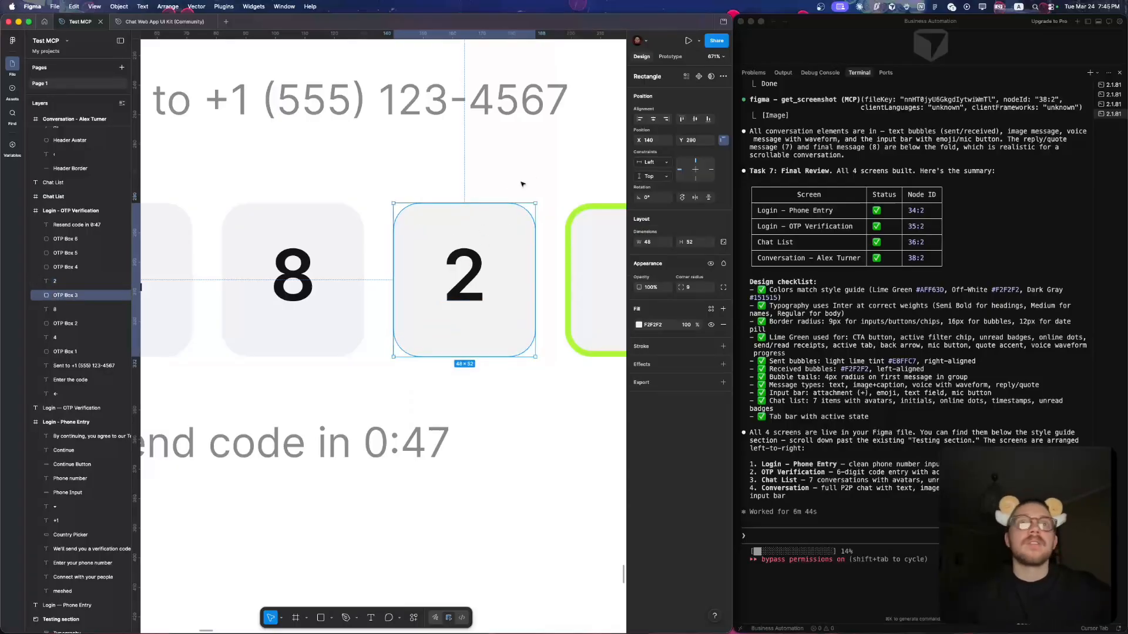
- Wrap the digit 2 and its code box in an auto layout frame and link its fill to the neutrals/off-white library colour
{"action": "left_click_drag", "start_coordinate": [539, 173], "coordinate": [443, 329]}
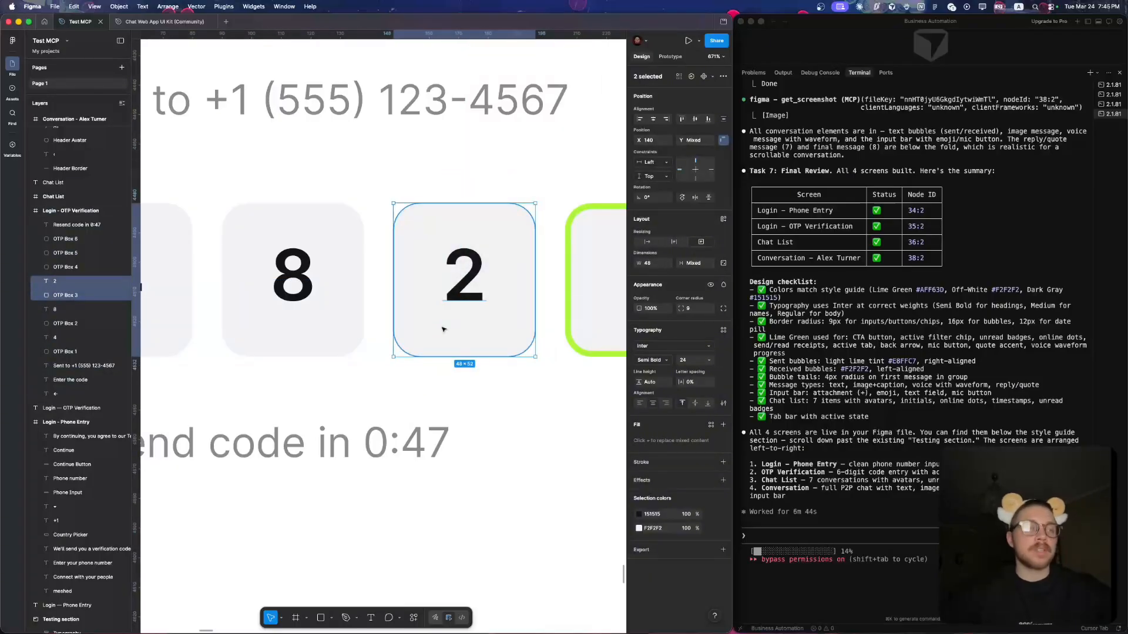
{"action": "key", "text": "shift+a"}
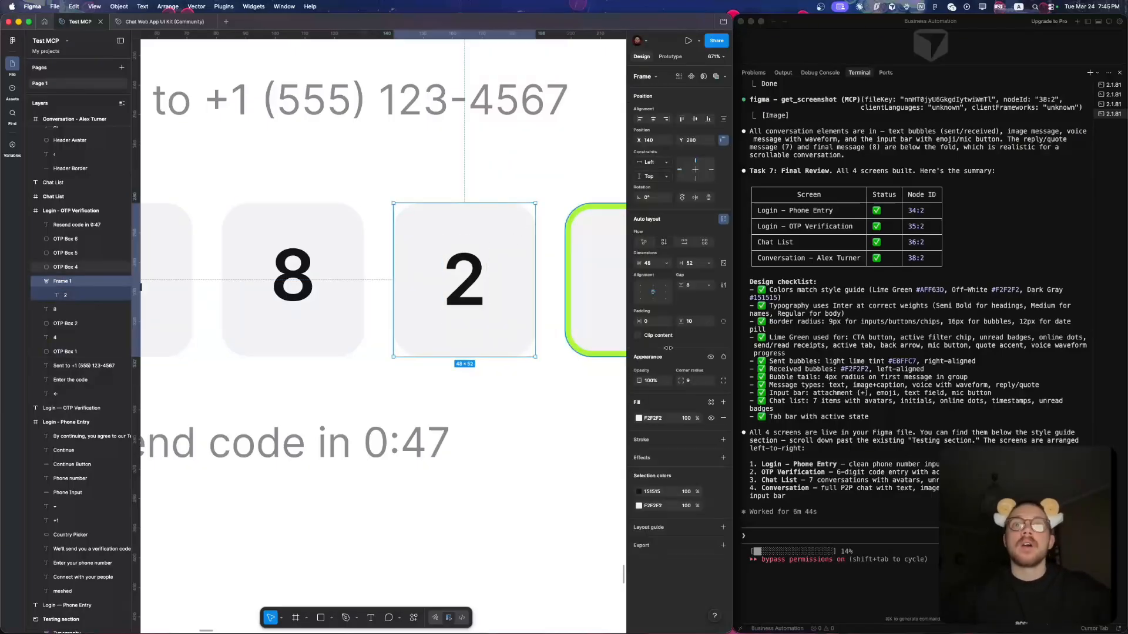
{"action": "left_click", "coordinate": [710, 403]}
{"action": "scroll", "coordinate": [581, 499], "scroll_direction": "down", "scroll_amount": 5}
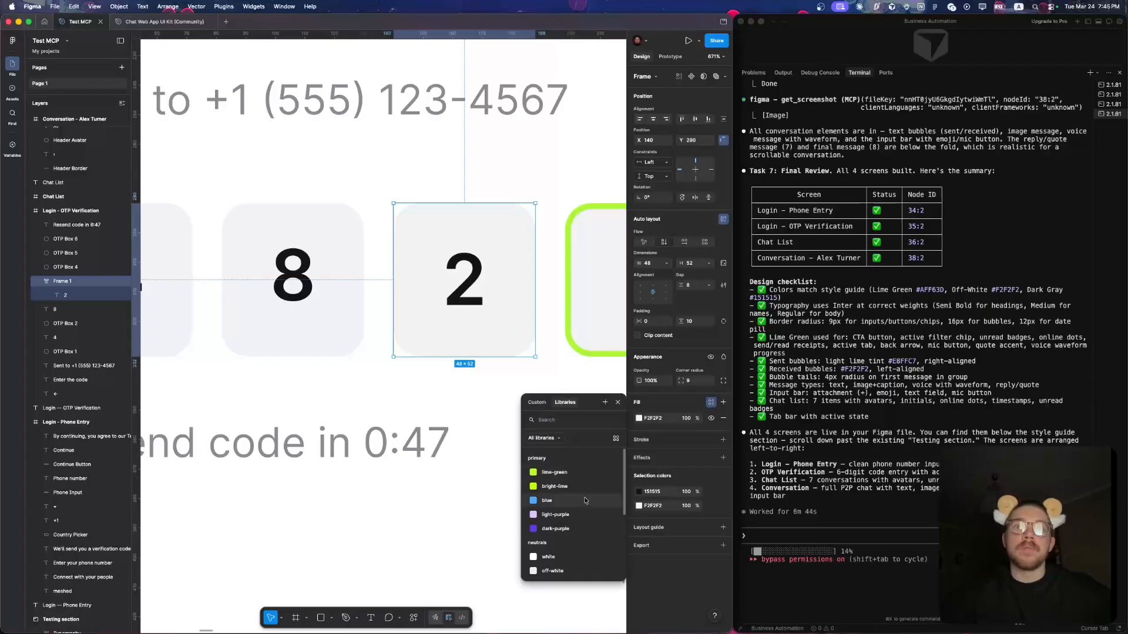
{"action": "left_click", "coordinate": [568, 490]}
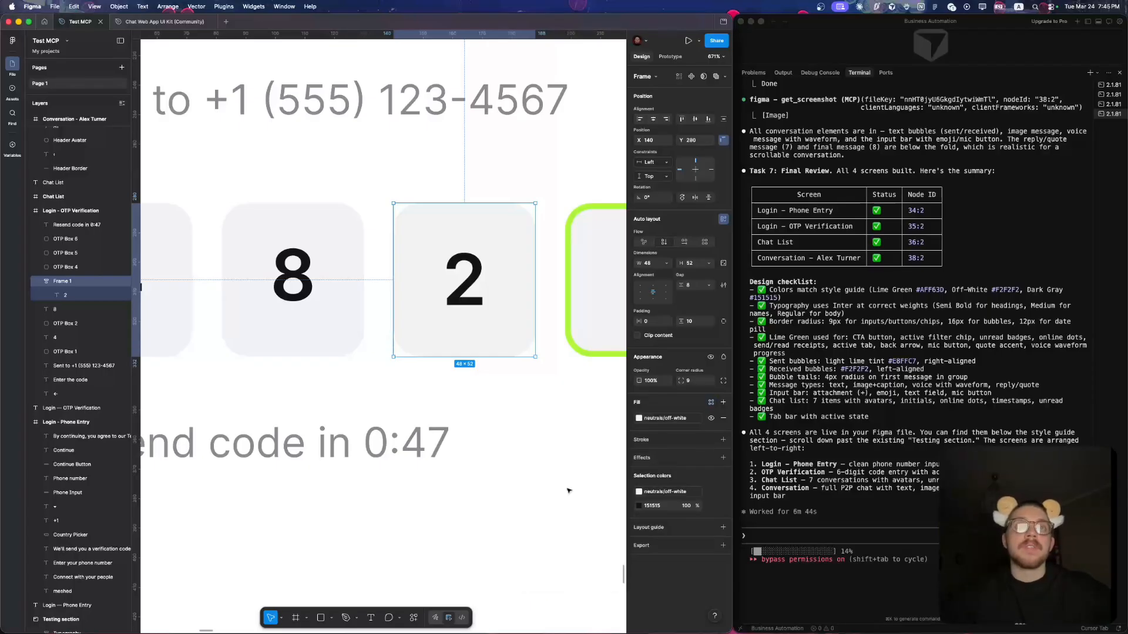
{"action": "left_click", "coordinate": [521, 413]}
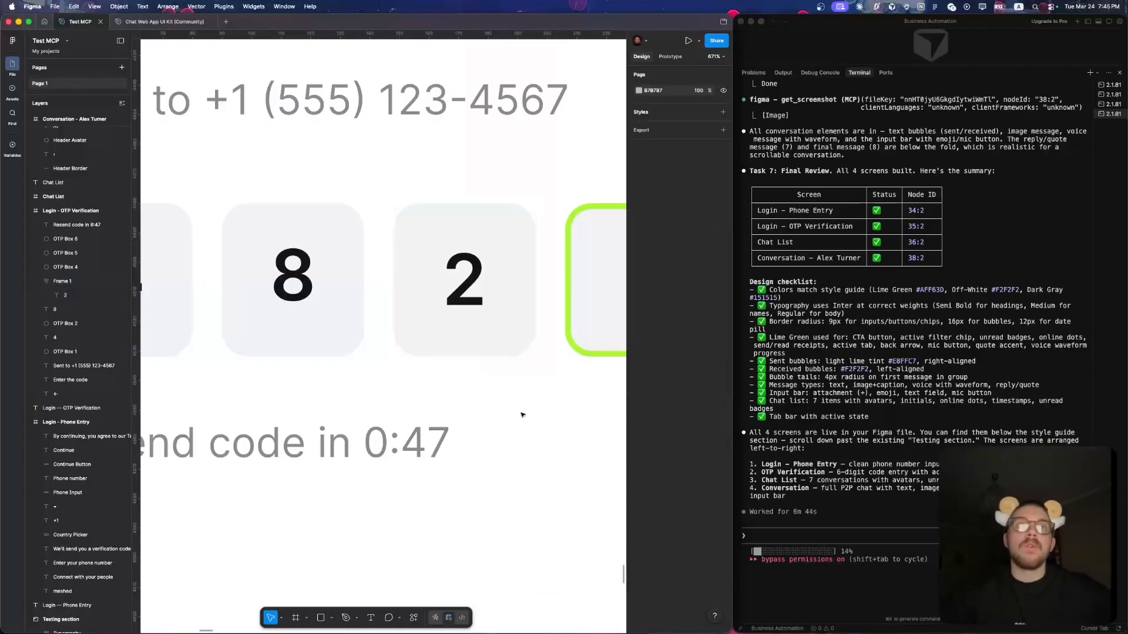
{"action": "left_click", "coordinate": [509, 298]}
{"action": "double_click", "coordinate": [475, 285]}
{"action": "left_click", "coordinate": [509, 368]}
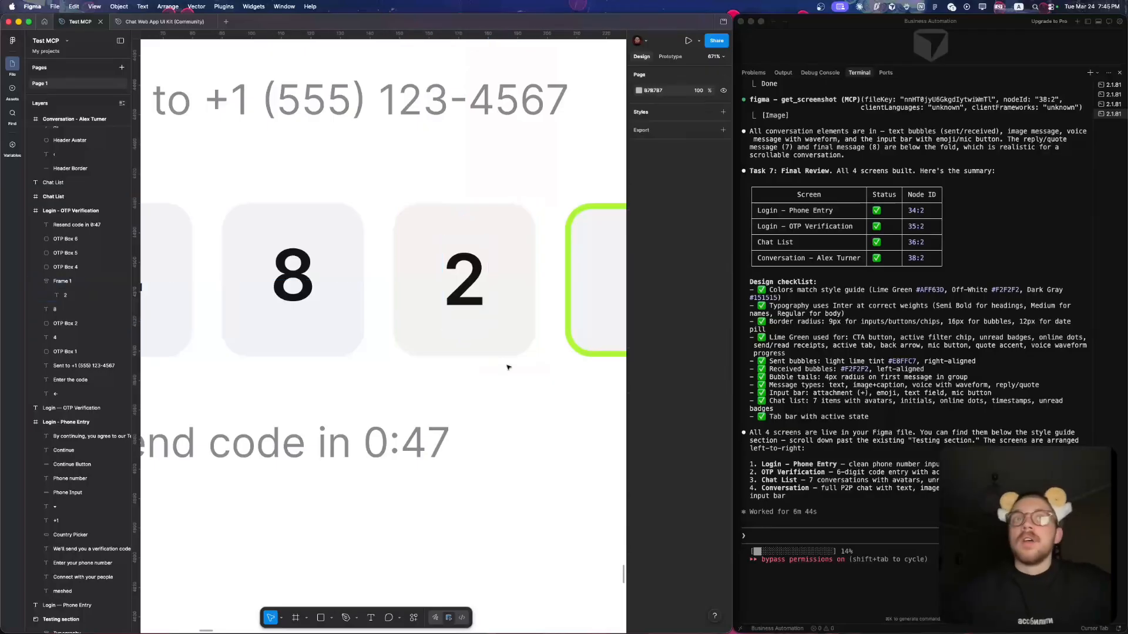
- Centre the All label horizontally and vertically within its green filter chip on the Chat List screen
{"action": "scroll", "coordinate": [510, 368], "scroll_direction": "down", "scroll_amount": 8}
{"action": "scroll", "coordinate": [509, 368], "scroll_direction": "right", "scroll_amount": 3}
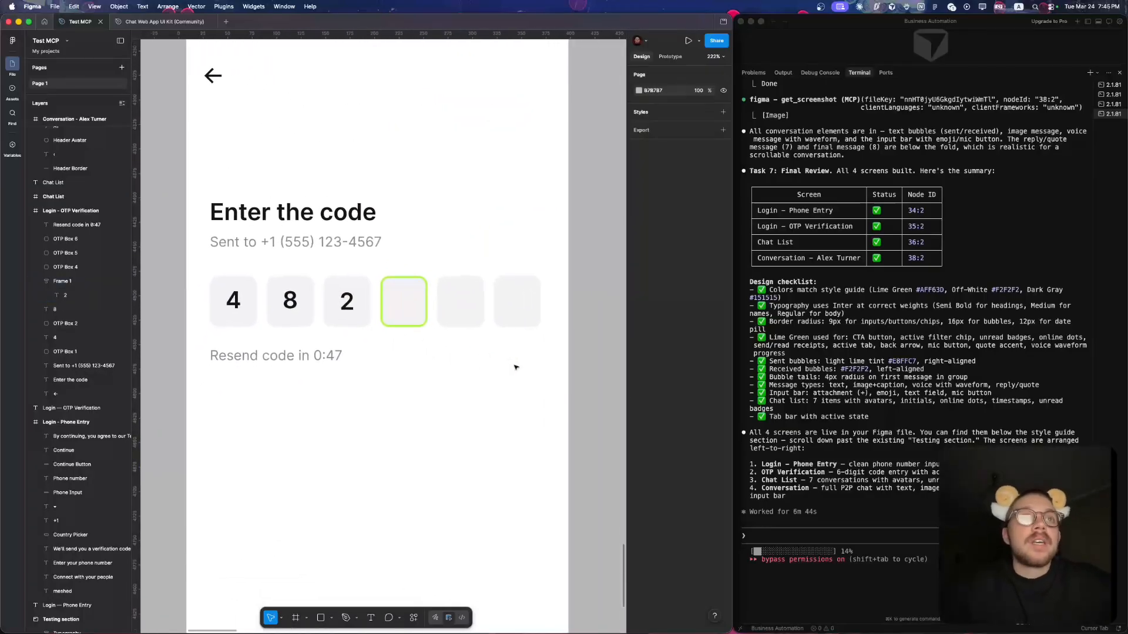
{"action": "scroll", "coordinate": [514, 367], "scroll_direction": "down", "scroll_amount": 4}
{"action": "scroll", "coordinate": [515, 367], "scroll_direction": "right", "scroll_amount": 4}
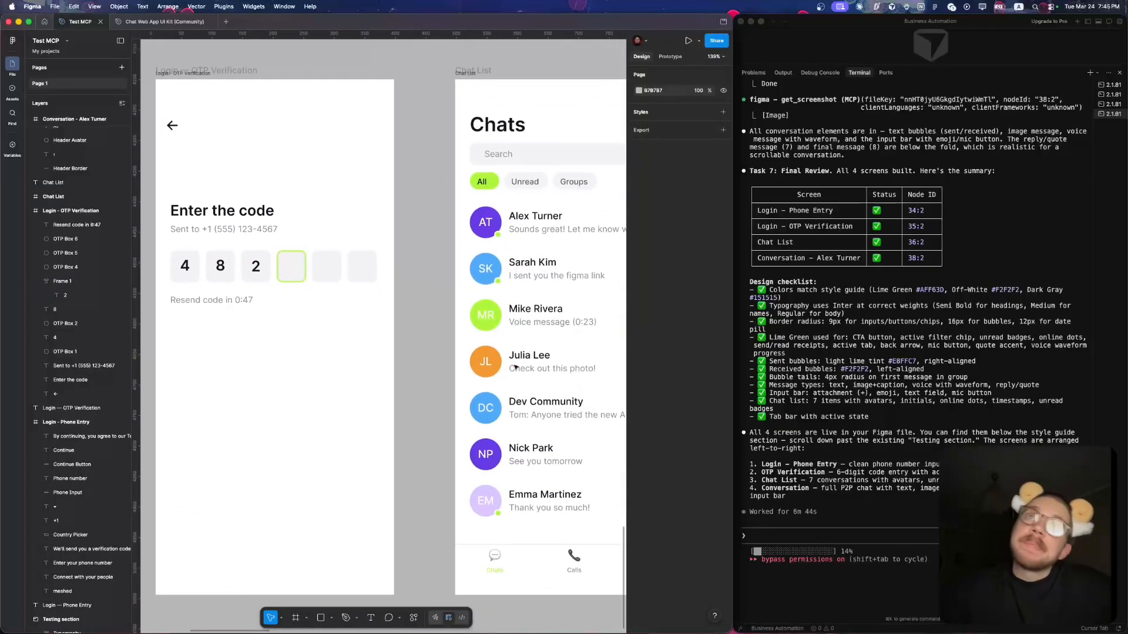
{"action": "scroll", "coordinate": [411, 264], "scroll_direction": "right", "scroll_amount": 2}
{"action": "scroll", "coordinate": [353, 223], "scroll_direction": "up", "scroll_amount": 5}
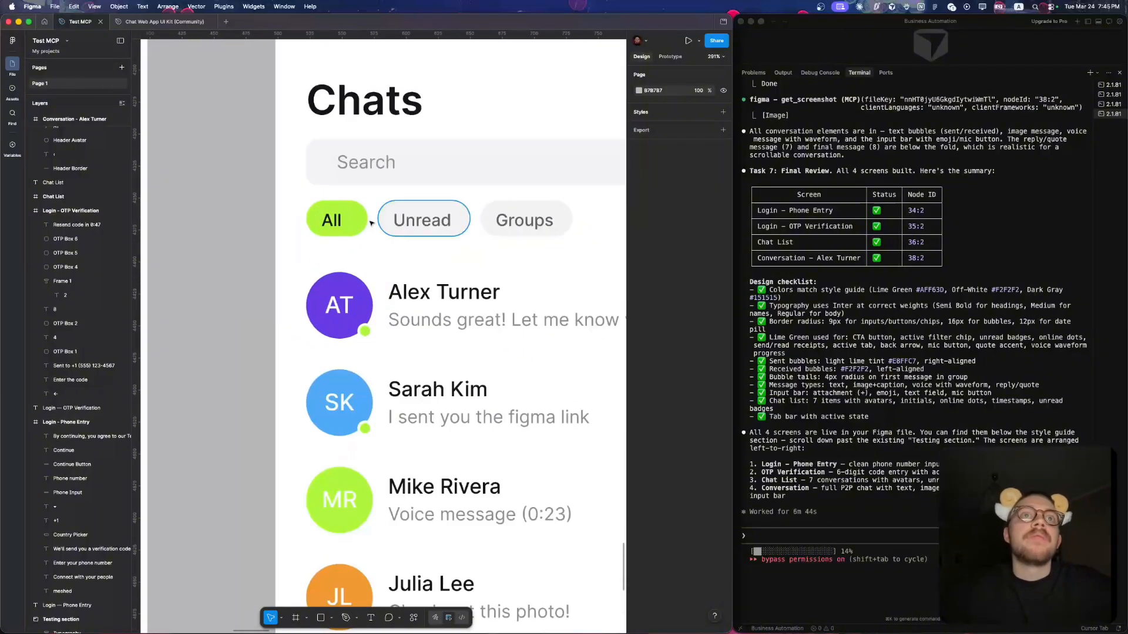
{"action": "double_click", "coordinate": [338, 219]}
{"action": "scroll", "coordinate": [338, 219], "scroll_direction": "up", "scroll_amount": 5}
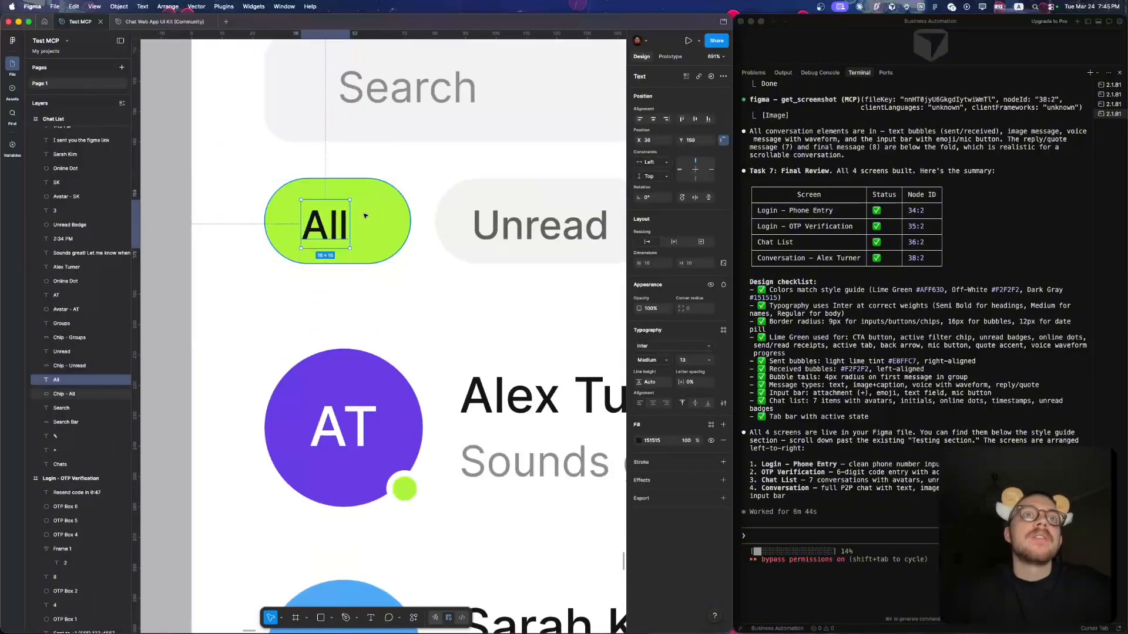
{"action": "left_click", "coordinate": [653, 120]}
{"action": "key", "text": "super+z"}
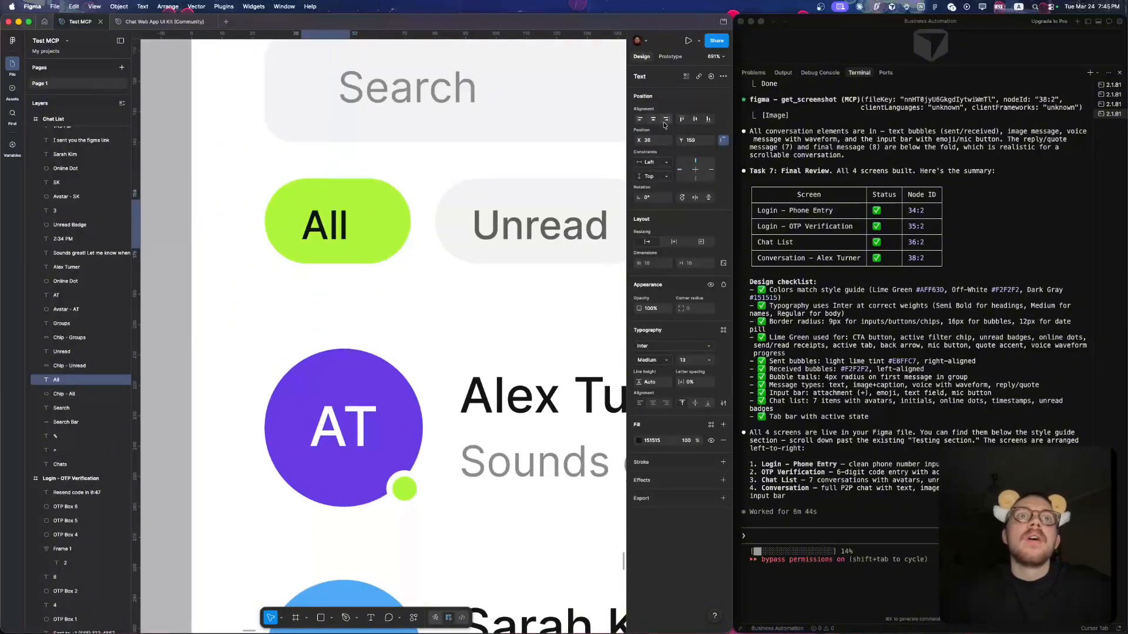
{"action": "left_click", "coordinate": [364, 209], "text": "shift"}
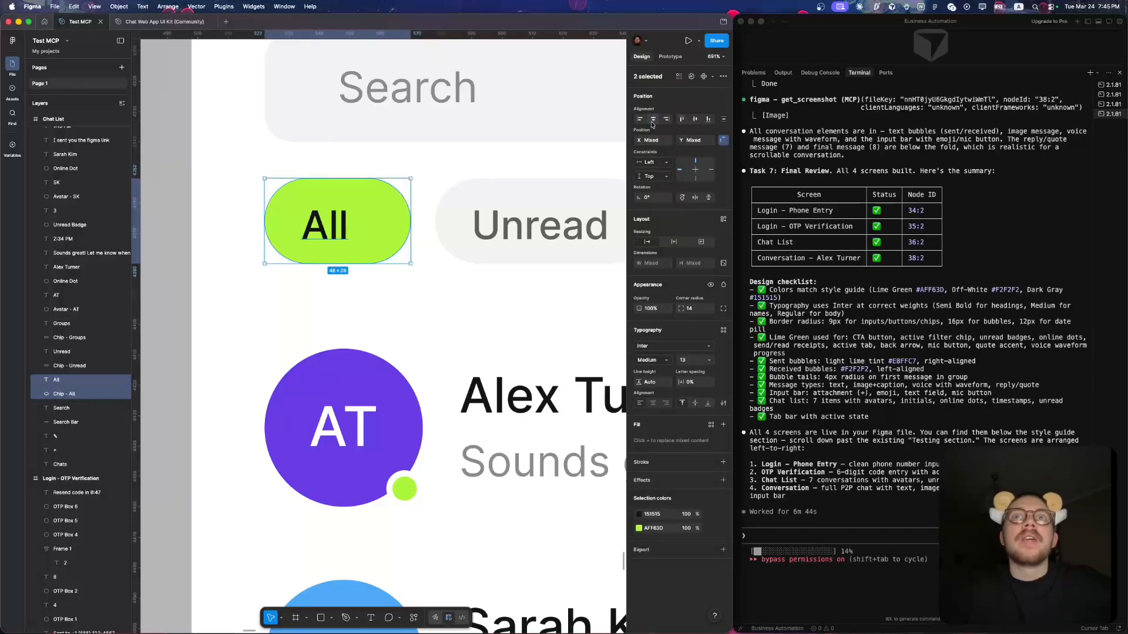
{"action": "left_click", "coordinate": [390, 217]}
- Examine the Chat List screen from the filter chips through the conversation rows to the Chats, Calls and Settings tab bar
{"action": "scroll", "coordinate": [393, 215], "scroll_direction": "down", "scroll_amount": 2}
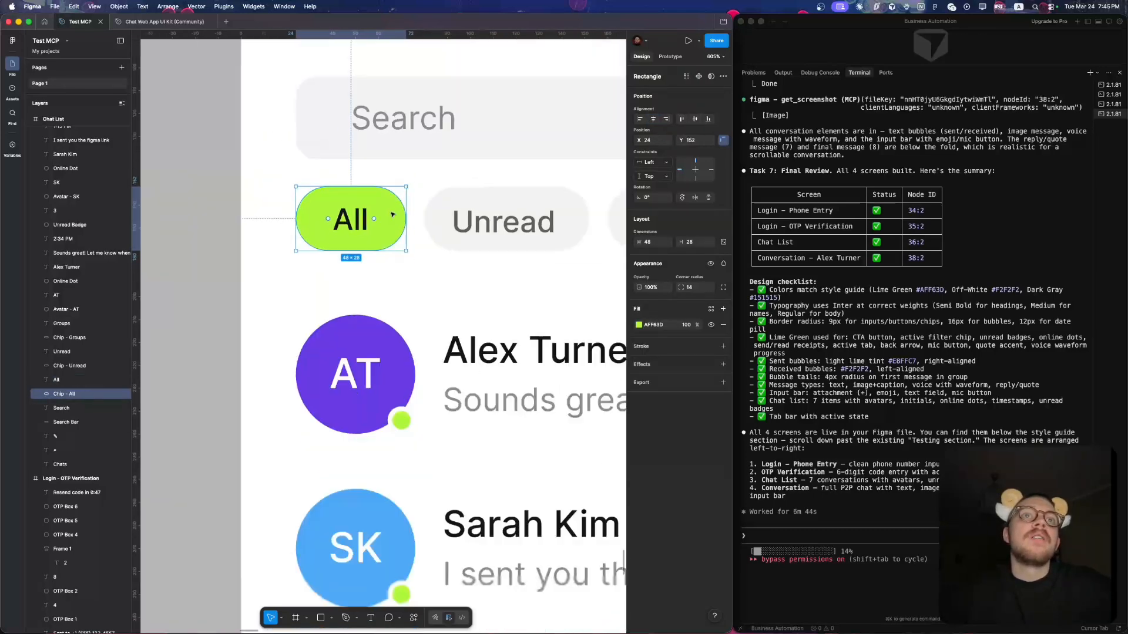
{"action": "scroll", "coordinate": [393, 215], "scroll_direction": "down", "scroll_amount": 5}
{"action": "scroll", "coordinate": [378, 241], "scroll_direction": "up", "scroll_amount": 2}
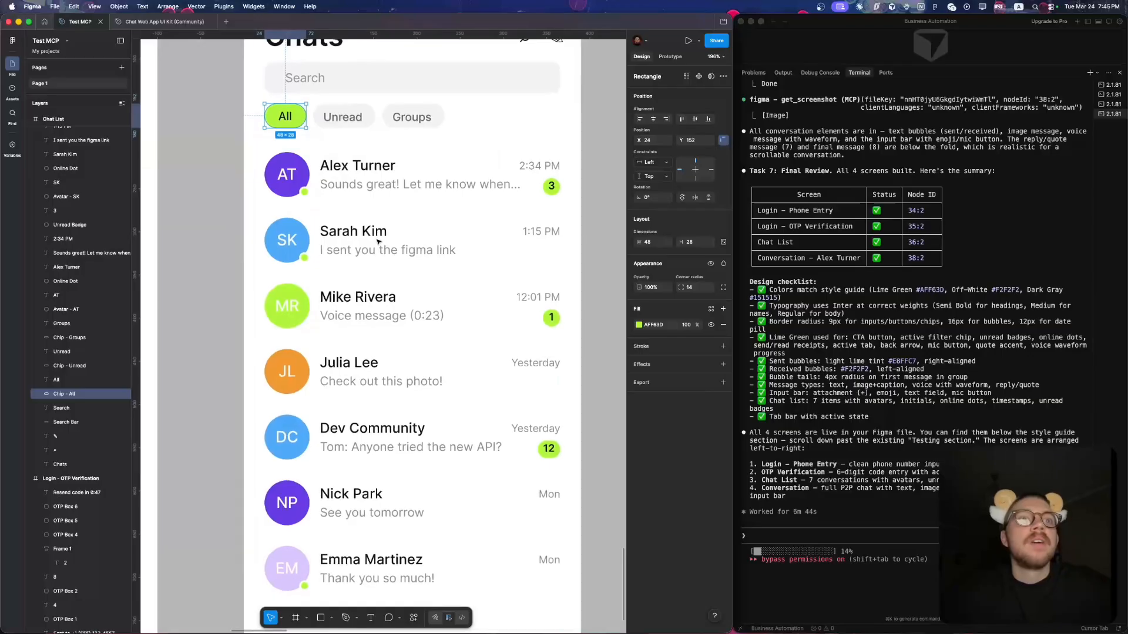
{"action": "scroll", "coordinate": [378, 241], "scroll_direction": "down", "scroll_amount": 3}
{"action": "scroll", "coordinate": [389, 321], "scroll_direction": "down", "scroll_amount": 5}
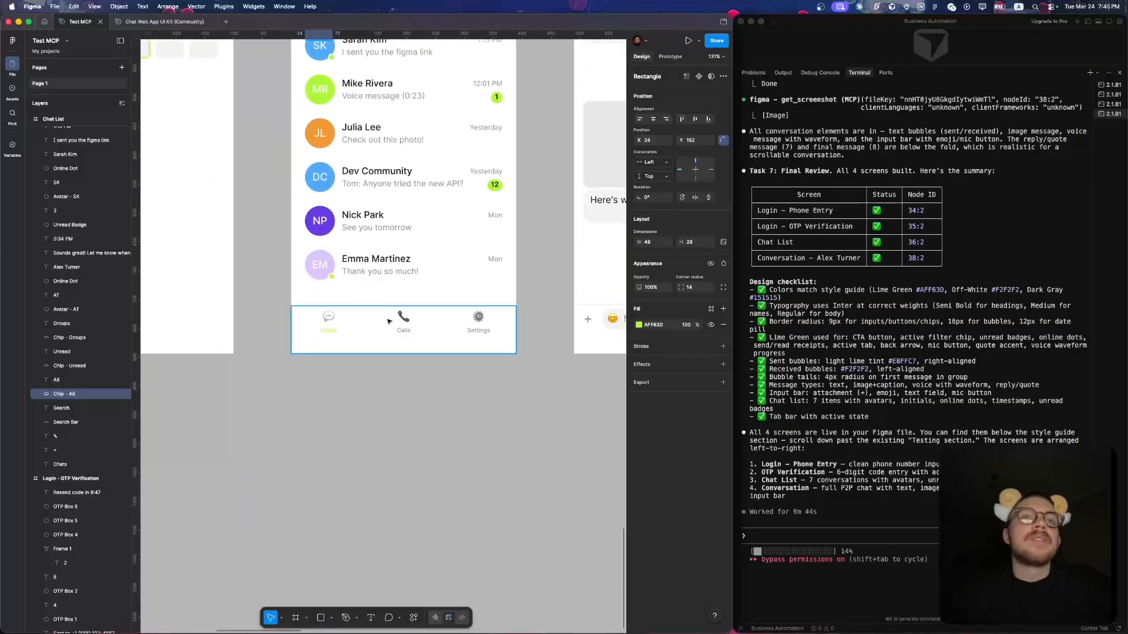
{"action": "scroll", "coordinate": [389, 321], "scroll_direction": "up", "scroll_amount": 5}
{"action": "scroll", "coordinate": [389, 321], "scroll_direction": "down", "scroll_amount": 3}
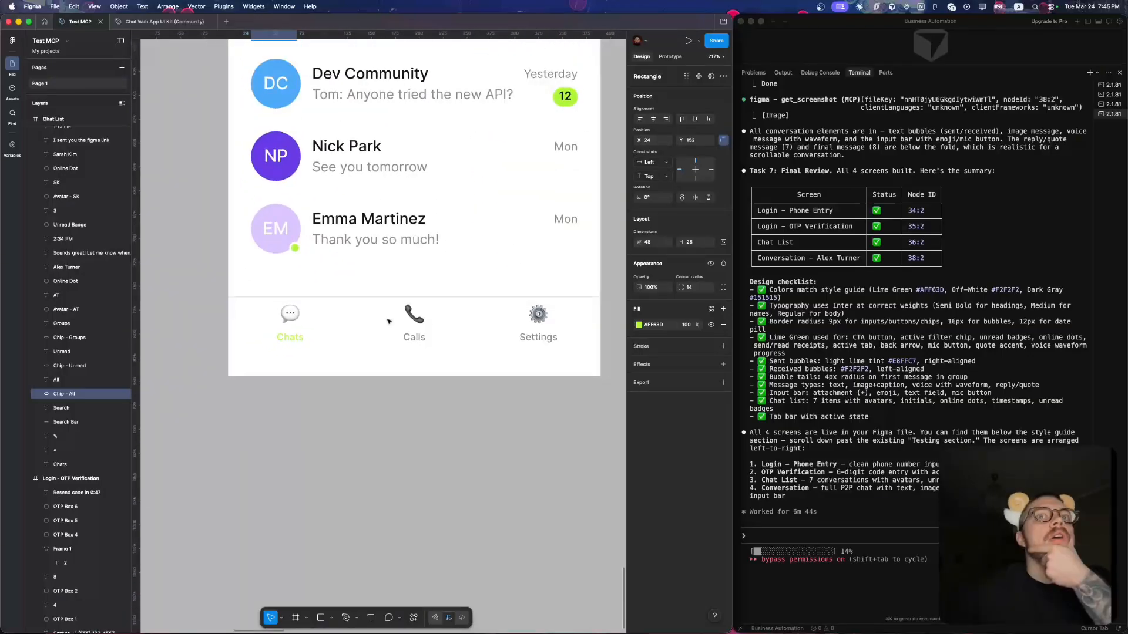
{"action": "scroll", "coordinate": [389, 328], "scroll_direction": "up", "scroll_amount": 1}
{"action": "scroll", "coordinate": [388, 328], "scroll_direction": "down", "scroll_amount": 1}
{"action": "scroll", "coordinate": [329, 317], "scroll_direction": "up", "scroll_amount": 5}
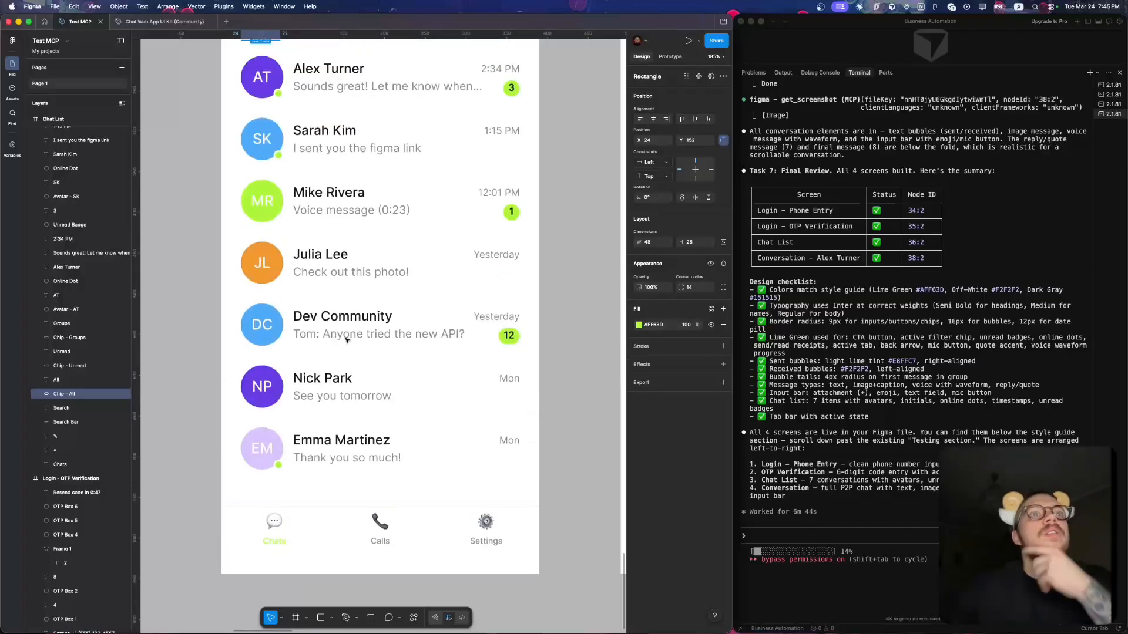
- Inspect the avatar initials, title, message preview and date layers of the Dev Community row, and clear the selection
{"action": "left_click", "coordinate": [266, 312]}
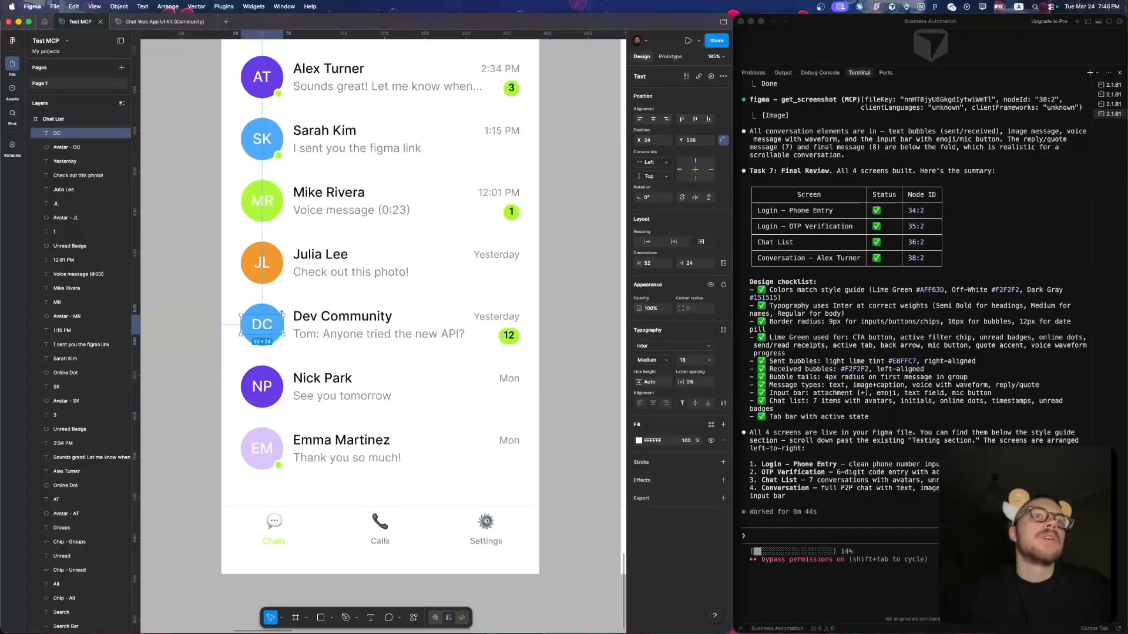
{"action": "left_click", "coordinate": [337, 333]}
{"action": "left_click", "coordinate": [365, 321]}
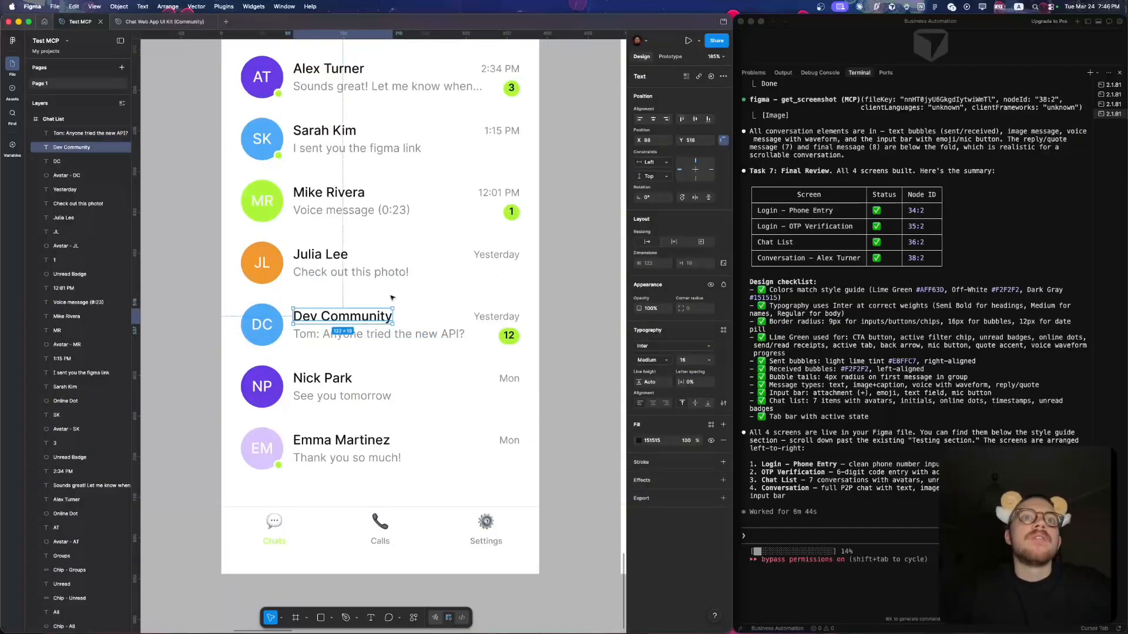
{"action": "left_click", "coordinate": [494, 318]}
{"action": "left_click", "coordinate": [431, 338]}
{"action": "left_click", "coordinate": [482, 365]}
- Inspect the first received message's text and bubble shape on the Conversation screen
{"action": "scroll", "coordinate": [482, 365], "scroll_direction": "down", "scroll_amount": 5}
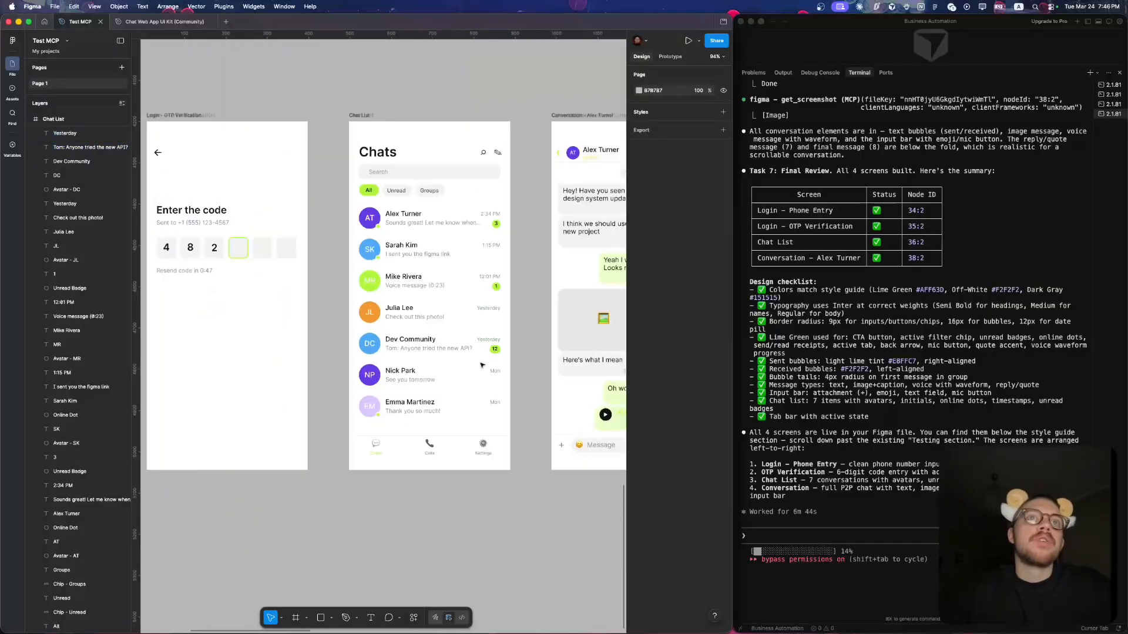
{"action": "scroll", "coordinate": [482, 365], "scroll_direction": "left", "scroll_amount": 10}
{"action": "scroll", "coordinate": [481, 365], "scroll_direction": "right", "scroll_amount": 8}
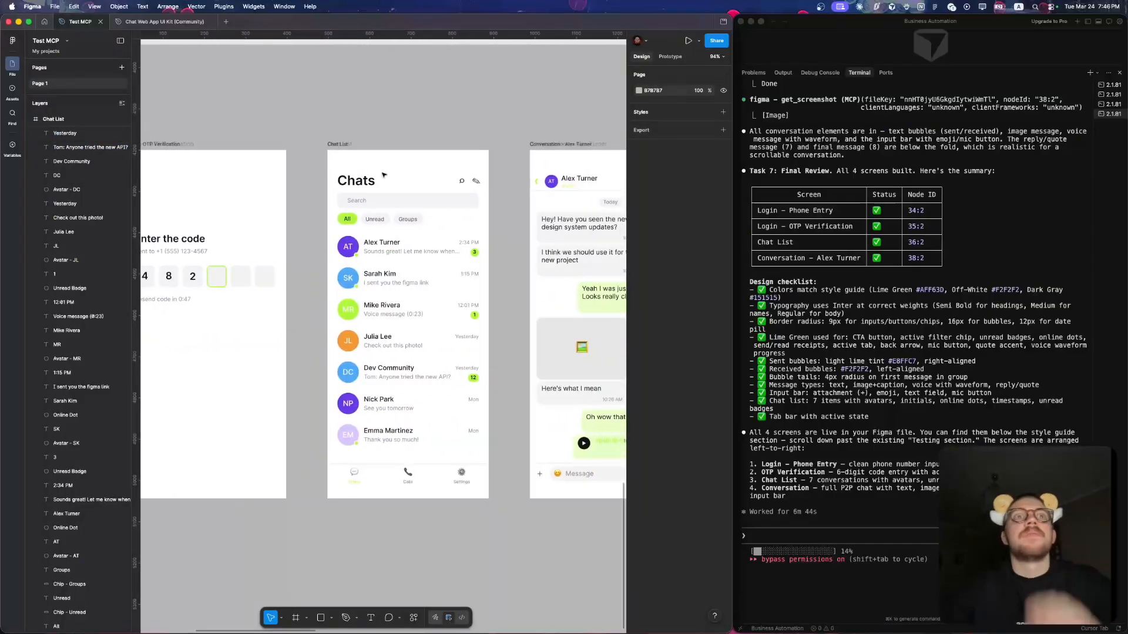
{"action": "scroll", "coordinate": [478, 307], "scroll_direction": "down", "scroll_amount": 3}
{"action": "scroll", "coordinate": [477, 308], "scroll_direction": "right", "scroll_amount": 6}
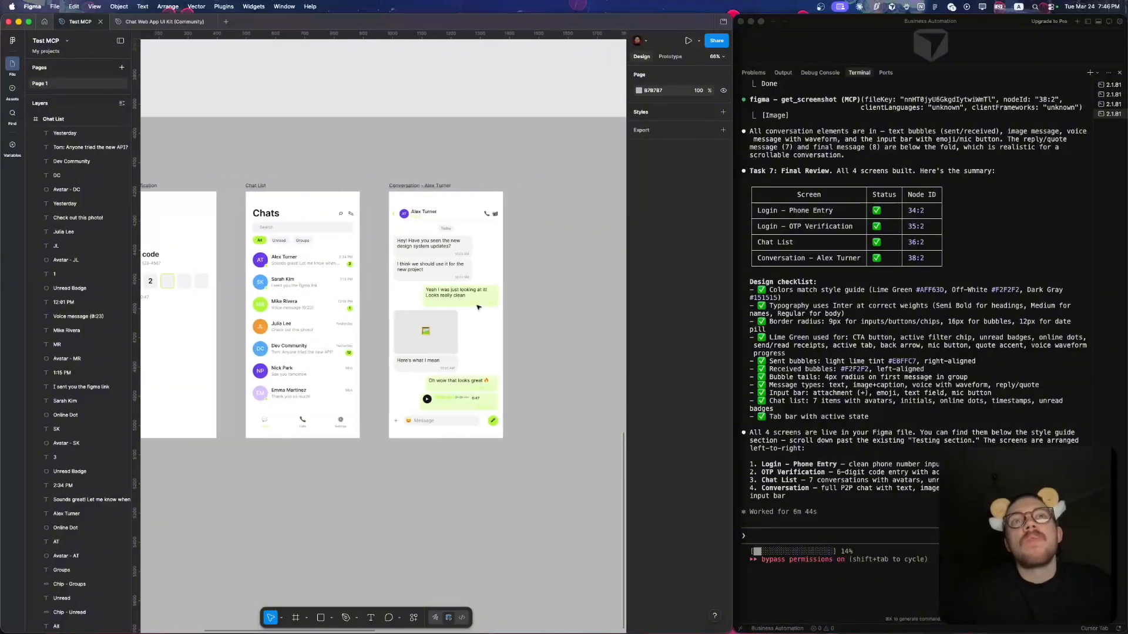
{"action": "scroll", "coordinate": [450, 253], "scroll_direction": "up", "scroll_amount": 5}
{"action": "left_click", "coordinate": [446, 224]}
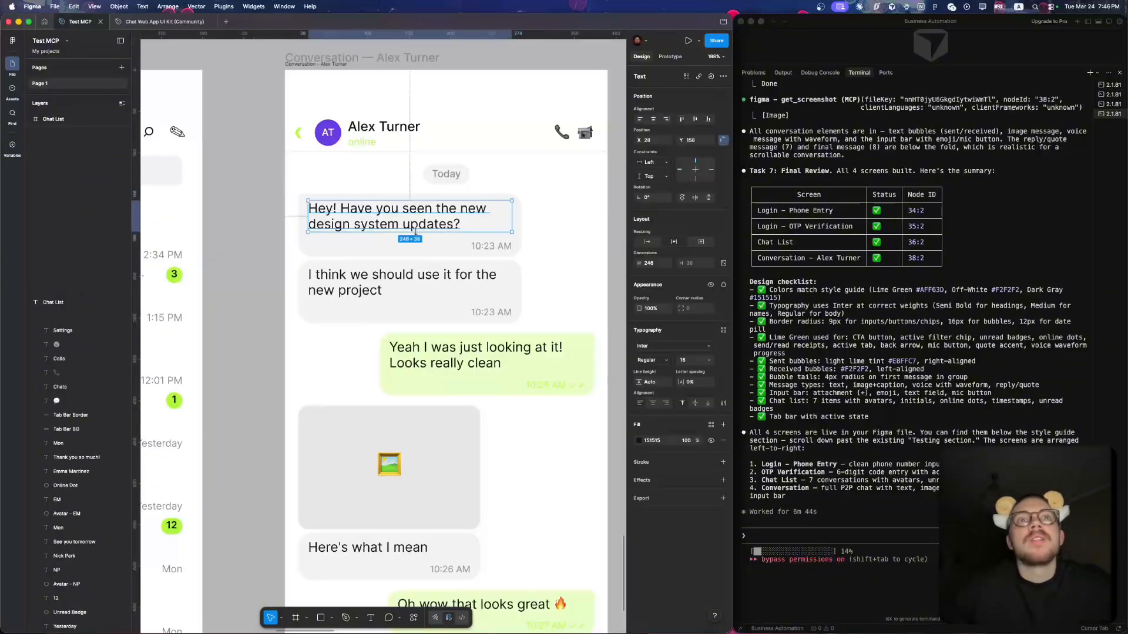
{"action": "scroll", "coordinate": [528, 242], "scroll_direction": "up", "scroll_amount": 2}
{"action": "left_click", "coordinate": [530, 242]}
{"action": "left_click", "coordinate": [487, 268]}
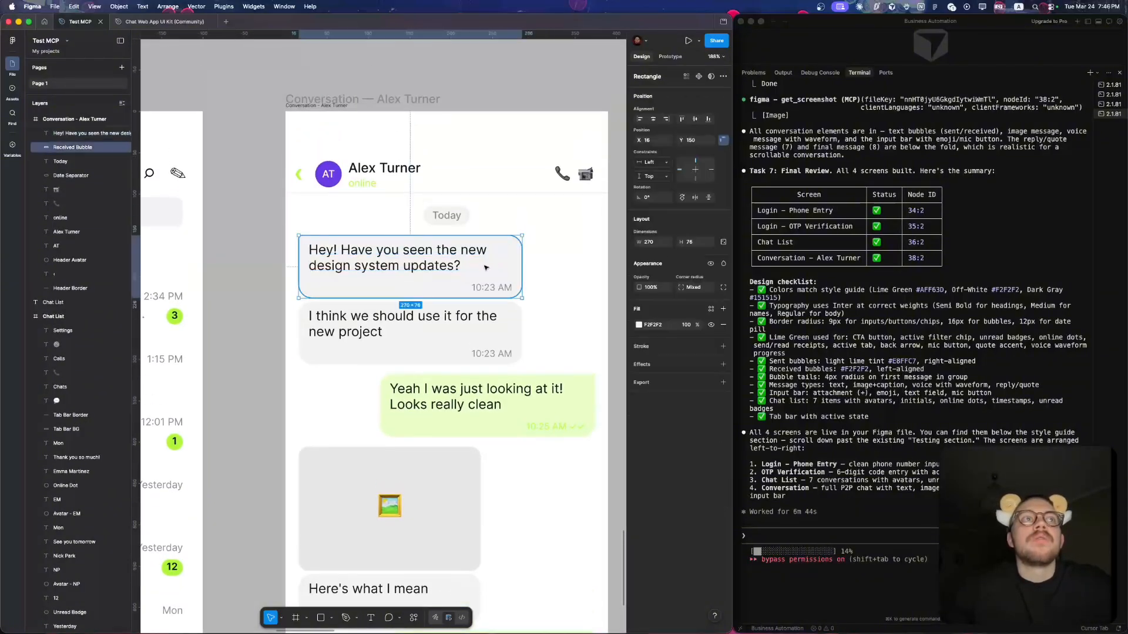
- Check the first received message's bubble, text and timestamp together with the header's call icons on the Conversation screen, and clear the selection
{"action": "scroll", "coordinate": [41, 205], "scroll_direction": "up", "scroll_amount": 3}
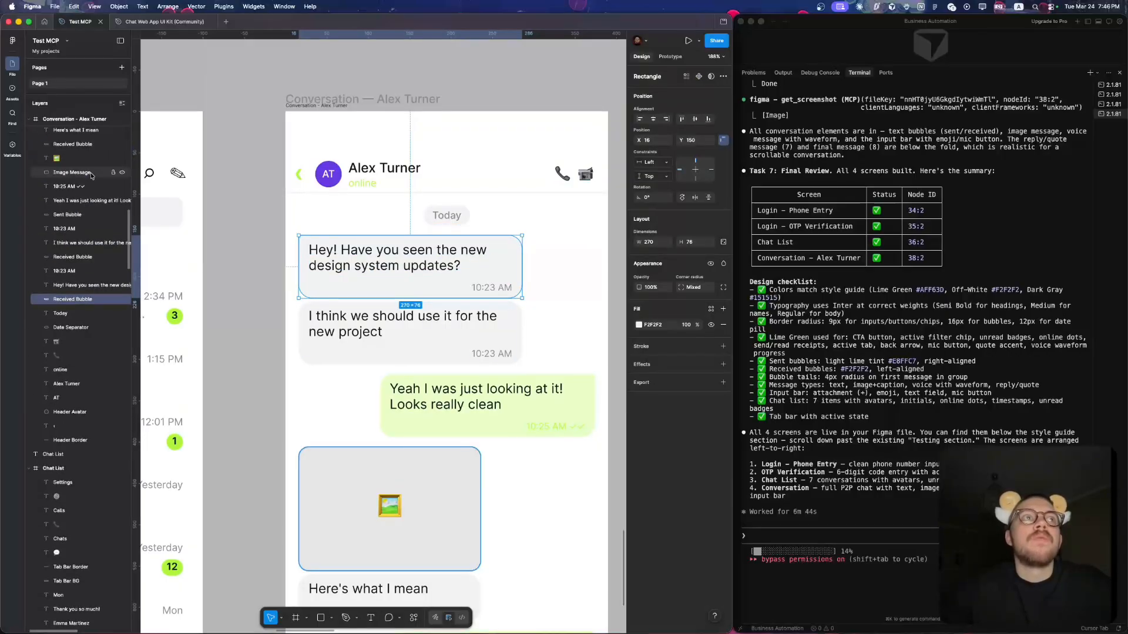
{"action": "left_click", "coordinate": [550, 231]}
{"action": "left_click_drag", "start_coordinate": [551, 229], "coordinate": [333, 309]}
{"action": "left_click", "coordinate": [390, 278]}
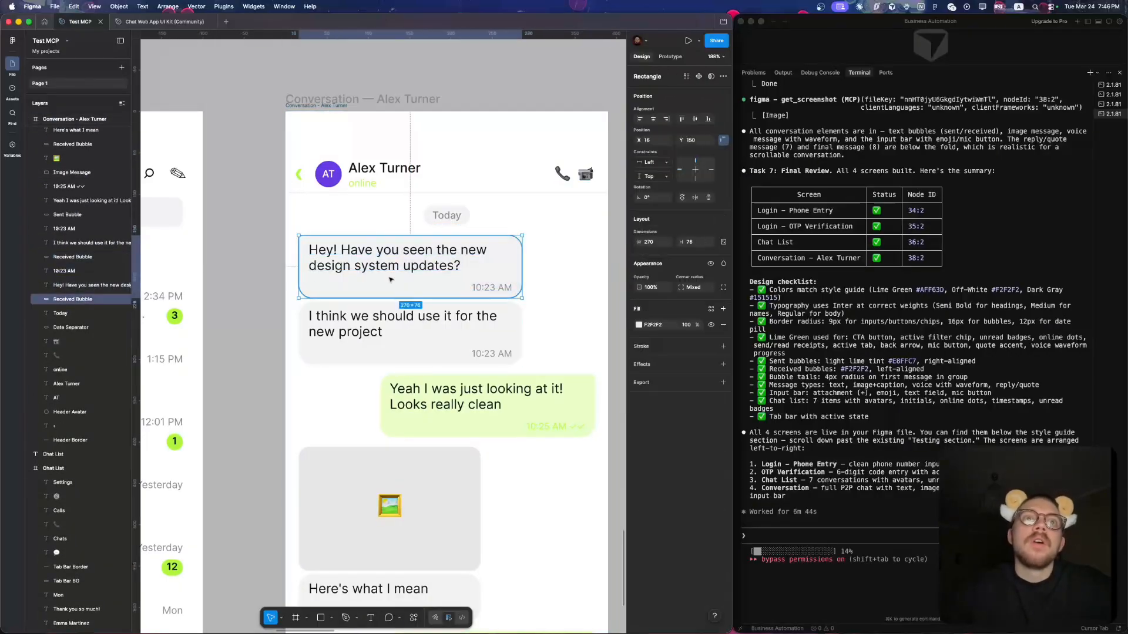
{"action": "left_click", "coordinate": [451, 272]}
{"action": "left_click", "coordinate": [485, 289]}
{"action": "left_click", "coordinate": [544, 260]}
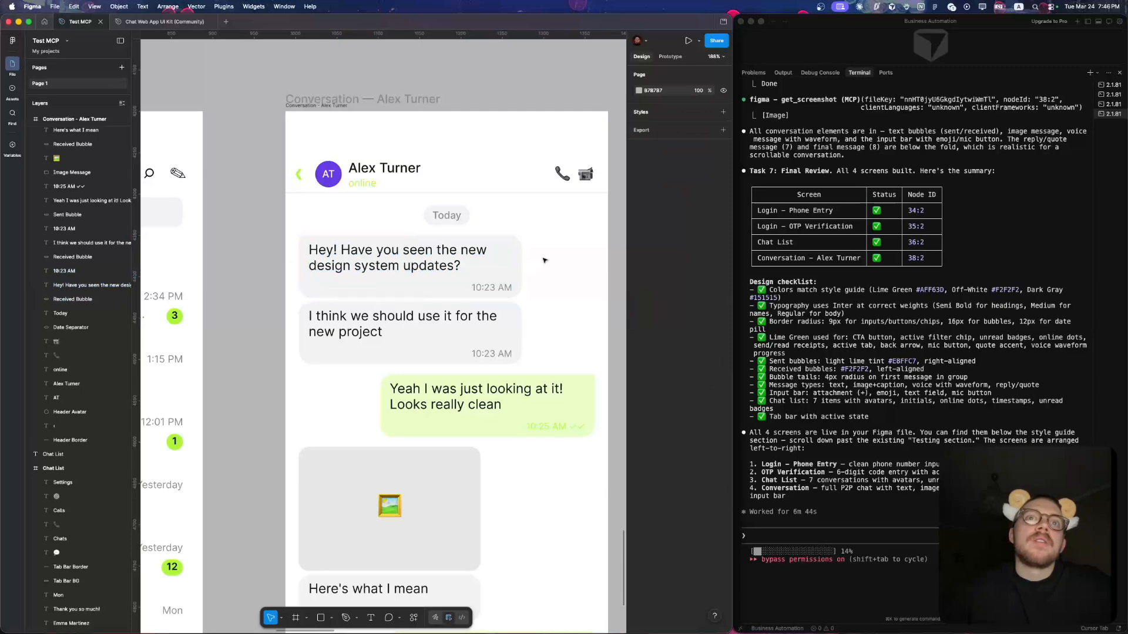
{"action": "left_click_drag", "start_coordinate": [545, 243], "coordinate": [388, 290]}
{"action": "left_click", "coordinate": [529, 218]}
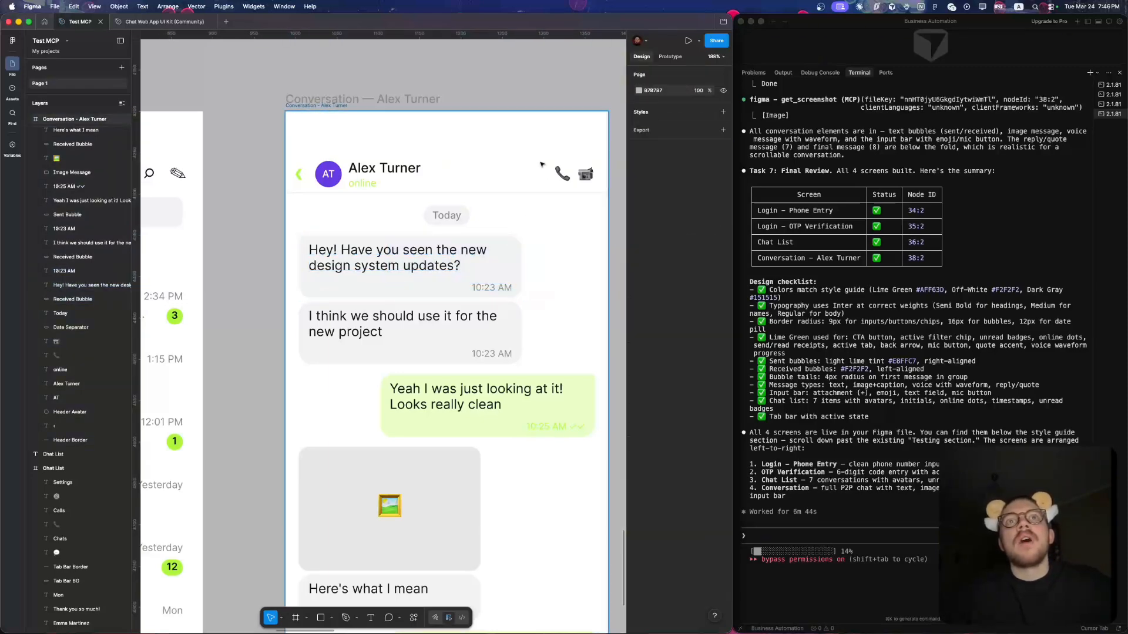
{"action": "left_click_drag", "start_coordinate": [541, 164], "coordinate": [598, 184]}
{"action": "left_click", "coordinate": [534, 266]}
- Examine the Conversation screen down to its input bar and inspect the smiley emoji layer in the message field
{"action": "scroll", "coordinate": [534, 267], "scroll_direction": "down", "scroll_amount": 5, "text": "ctrl"}
{"action": "scroll", "coordinate": [534, 267], "scroll_direction": "down", "scroll_amount": 5}
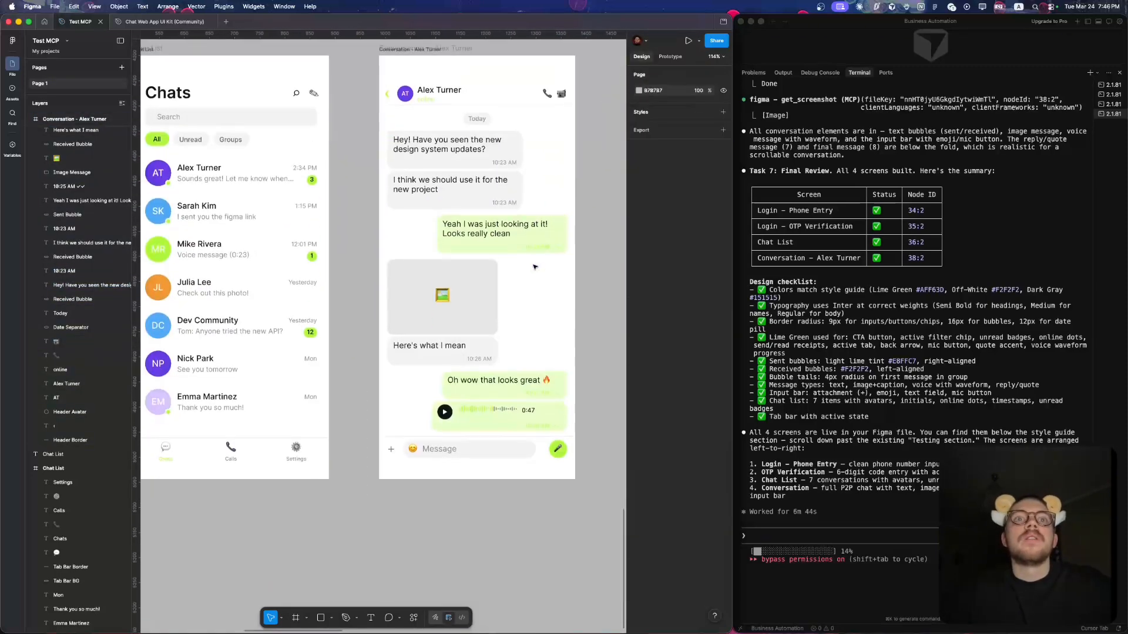
{"action": "scroll", "coordinate": [534, 267], "scroll_direction": "down", "scroll_amount": 1}
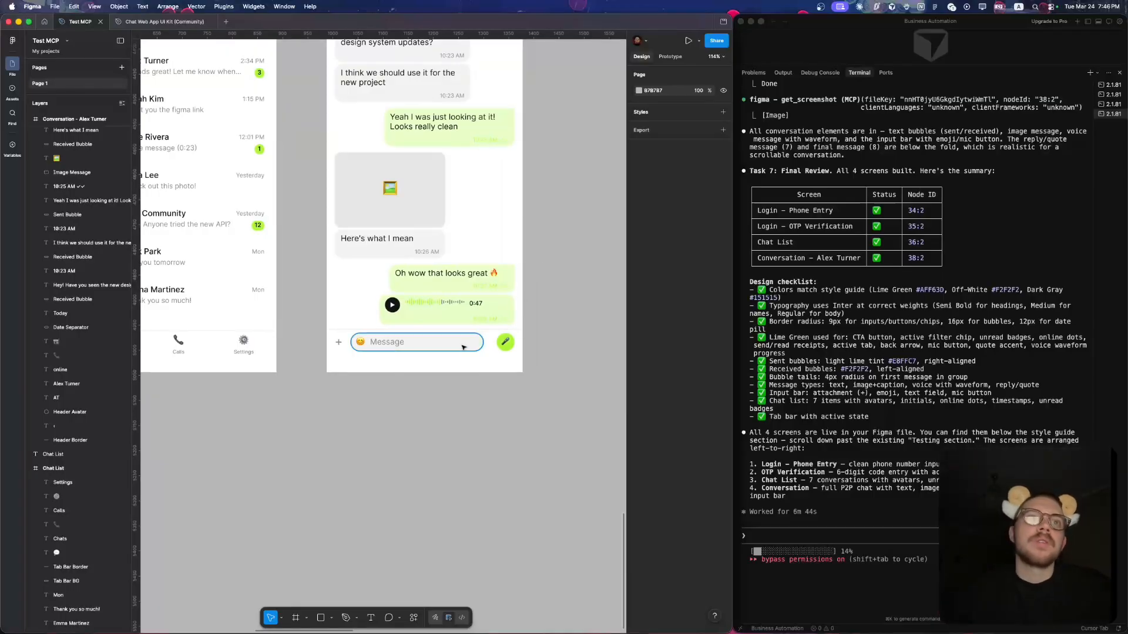
{"action": "left_click", "coordinate": [360, 342]}
{"action": "scroll", "coordinate": [361, 343], "scroll_direction": "up", "scroll_amount": 5, "text": "ctrl"}
{"action": "left_click_drag", "start_coordinate": [360, 342], "coordinate": [360, 343]}
{"action": "scroll", "coordinate": [360, 343], "scroll_direction": "down", "scroll_amount": 5, "text": "ctrl"}
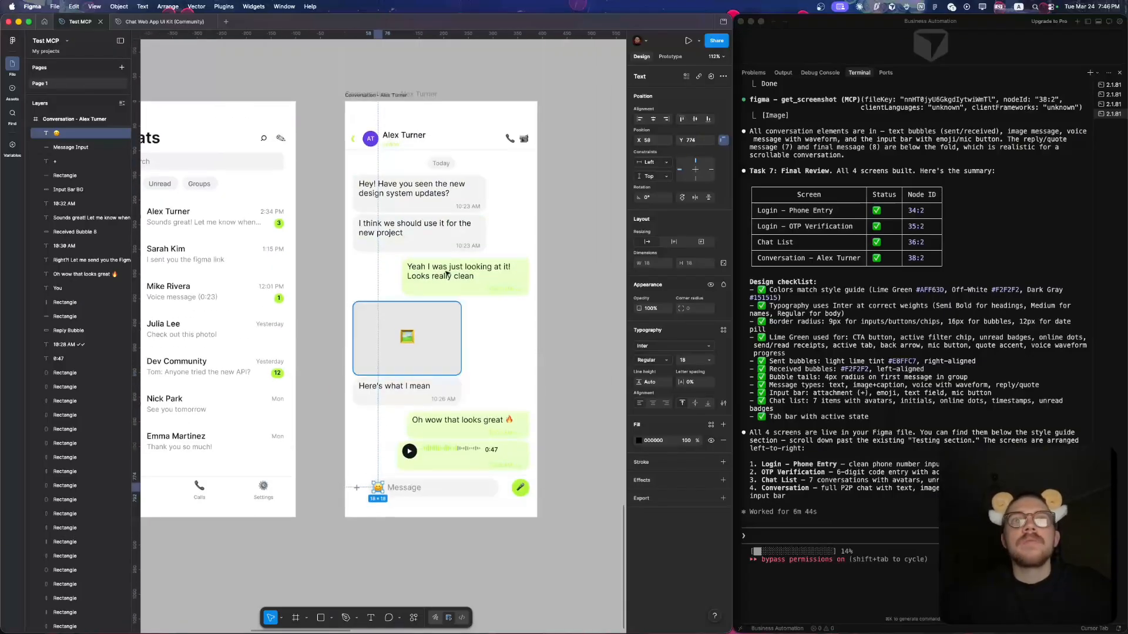
- Inspect the voice message bubble with its play button and waveform, and clear the selection
{"action": "left_click", "coordinate": [437, 448]}
{"action": "scroll", "coordinate": [438, 449], "scroll_direction": "up", "scroll_amount": 10, "text": "ctrl"}
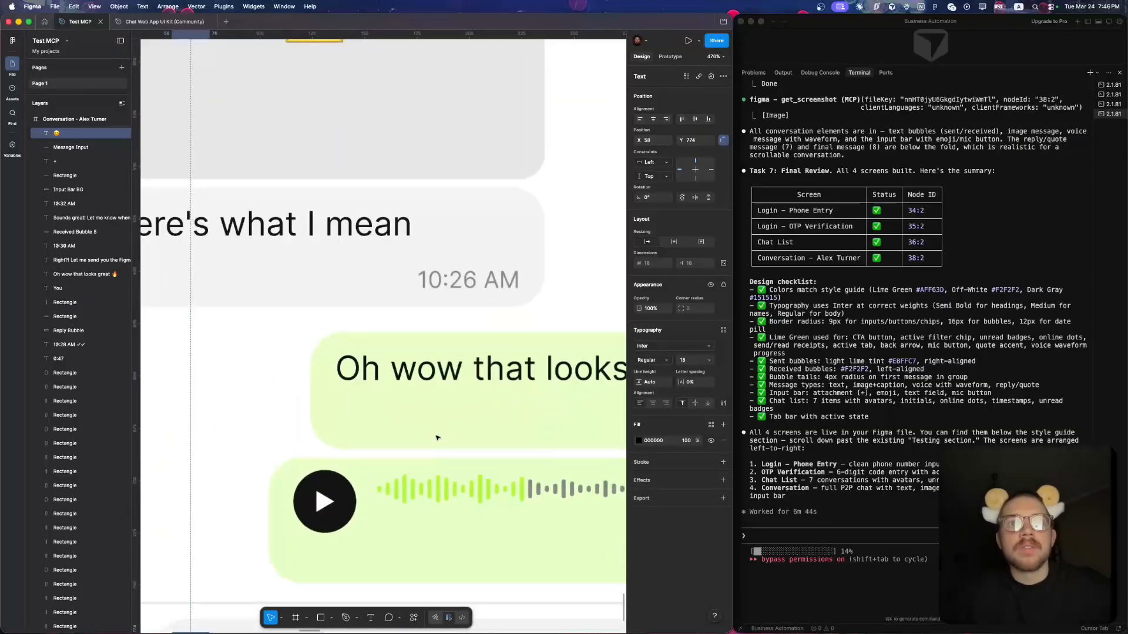
{"action": "scroll", "coordinate": [442, 398], "scroll_direction": "down", "scroll_amount": 6}
{"action": "scroll", "coordinate": [442, 399], "scroll_direction": "right", "scroll_amount": 3}
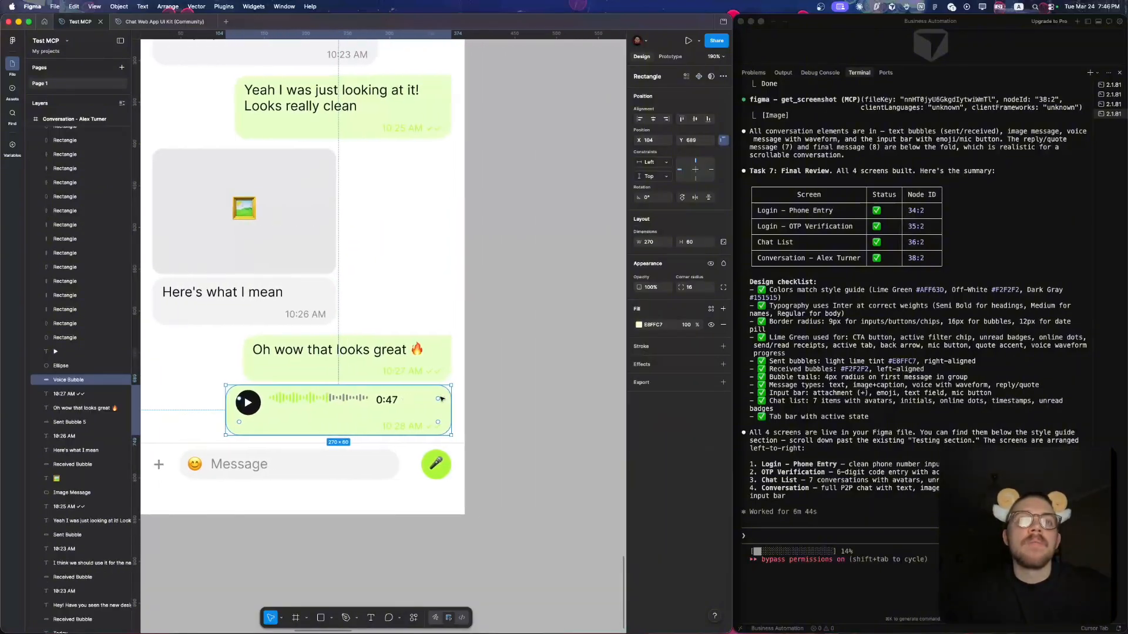
{"action": "left_click", "coordinate": [549, 378]}
- Inspect the timestamp and read ticks in the "Oh wow that looks great" sent bubble
{"action": "scroll", "coordinate": [550, 377], "scroll_direction": "down", "scroll_amount": 3}
{"action": "scroll", "coordinate": [435, 380], "scroll_direction": "up", "scroll_amount": 10, "text": "ctrl"}
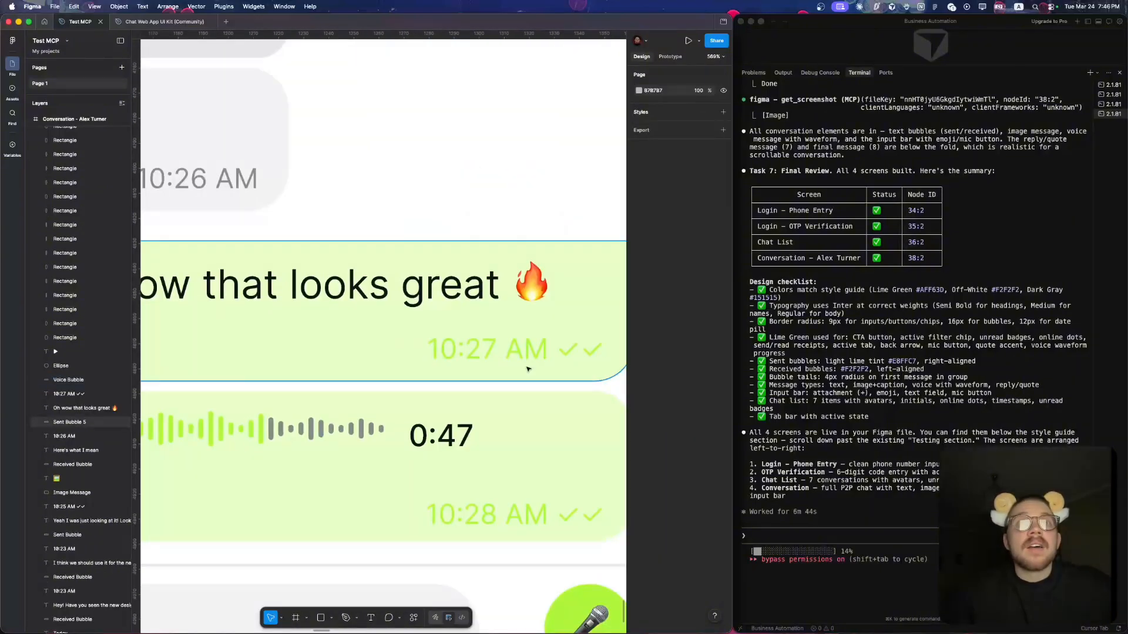
{"action": "left_click", "coordinate": [563, 359]}
{"action": "scroll", "coordinate": [563, 359], "scroll_direction": "down", "scroll_amount": 10, "text": "ctrl"}
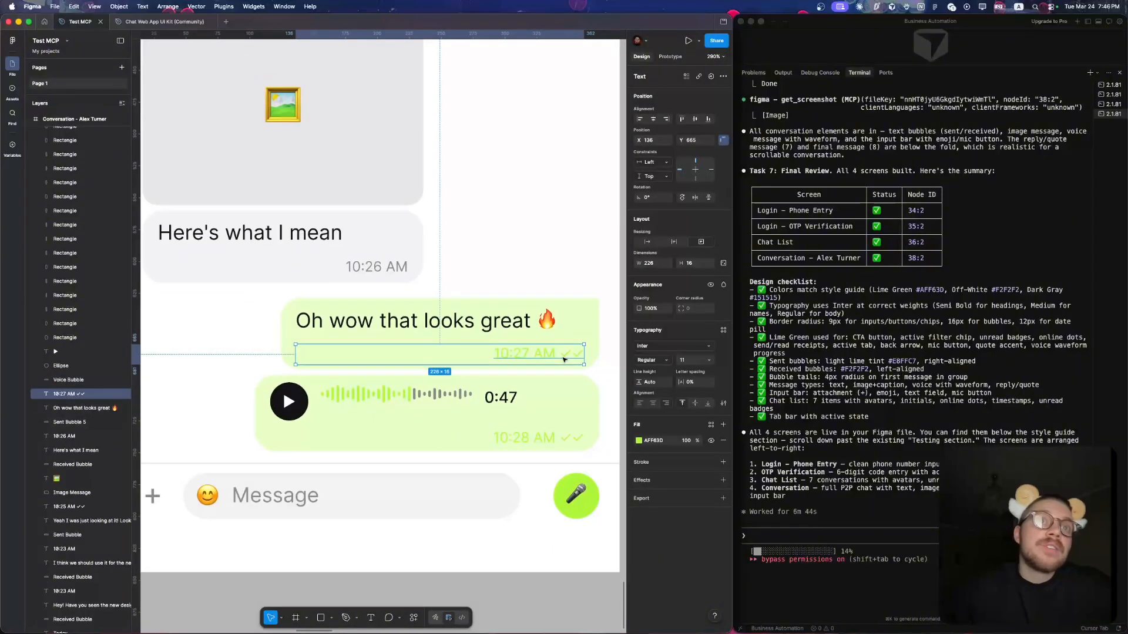
{"action": "scroll", "coordinate": [563, 358], "scroll_direction": "down", "scroll_amount": 5, "text": "ctrl"}
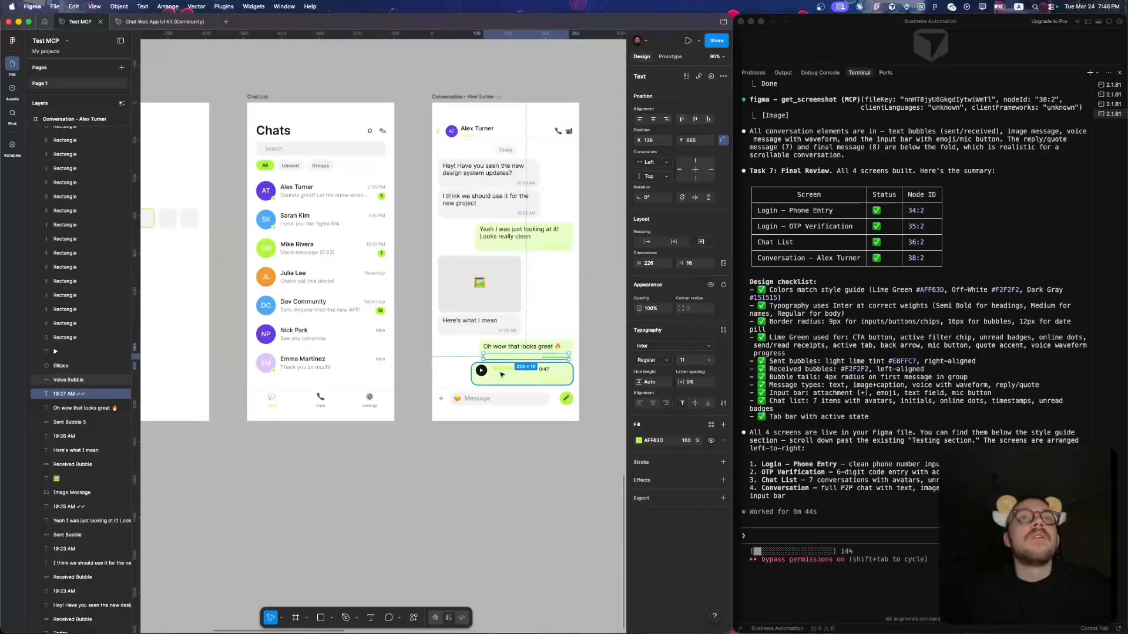
- Review the Phone Entry, OTP Verification, Chat List and Conversation screens side by side, and clear the selection
{"action": "scroll", "coordinate": [501, 374], "scroll_direction": "left", "scroll_amount": 3}
{"action": "scroll", "coordinate": [501, 375], "scroll_direction": "up", "scroll_amount": 2}
{"action": "scroll", "coordinate": [502, 374], "scroll_direction": "left", "scroll_amount": 1}
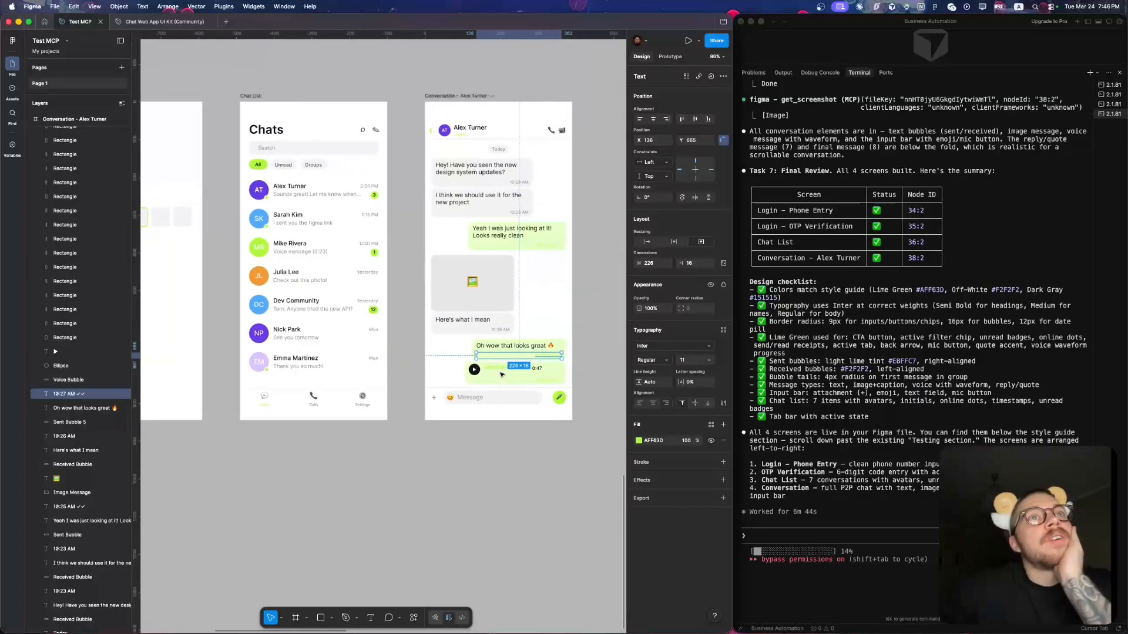
{"action": "scroll", "coordinate": [501, 374], "scroll_direction": "left", "scroll_amount": 5}
{"action": "scroll", "coordinate": [501, 374], "scroll_direction": "up", "scroll_amount": 3, "text": "ctrl"}
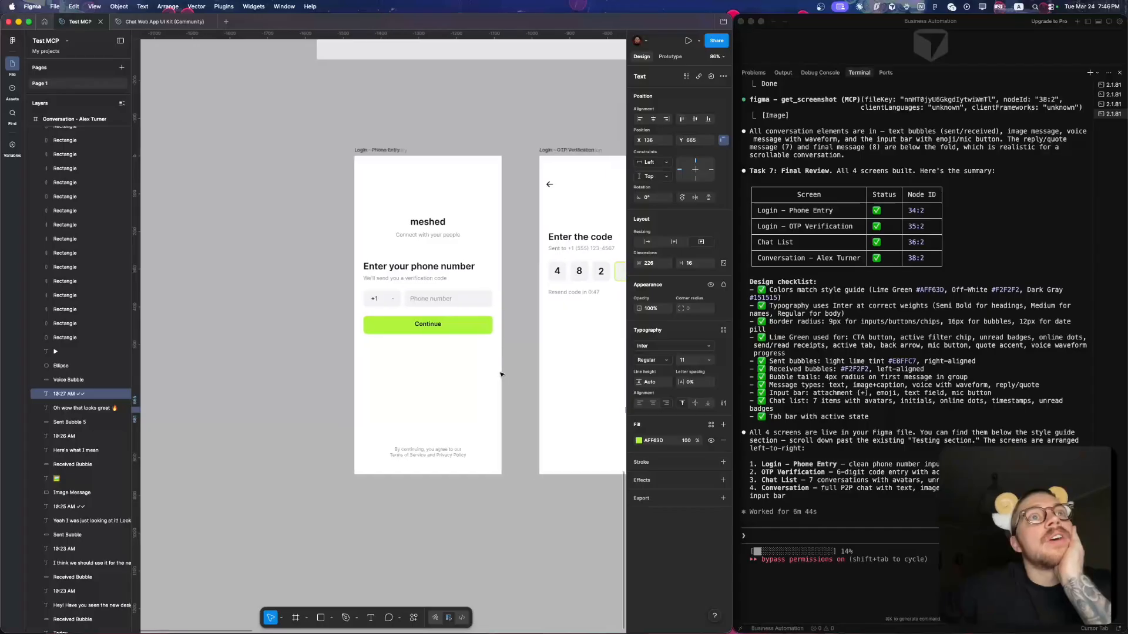
{"action": "scroll", "coordinate": [501, 379], "scroll_direction": "down", "scroll_amount": 6, "text": "ctrl"}
{"action": "scroll", "coordinate": [501, 388], "scroll_direction": "right", "scroll_amount": 6}
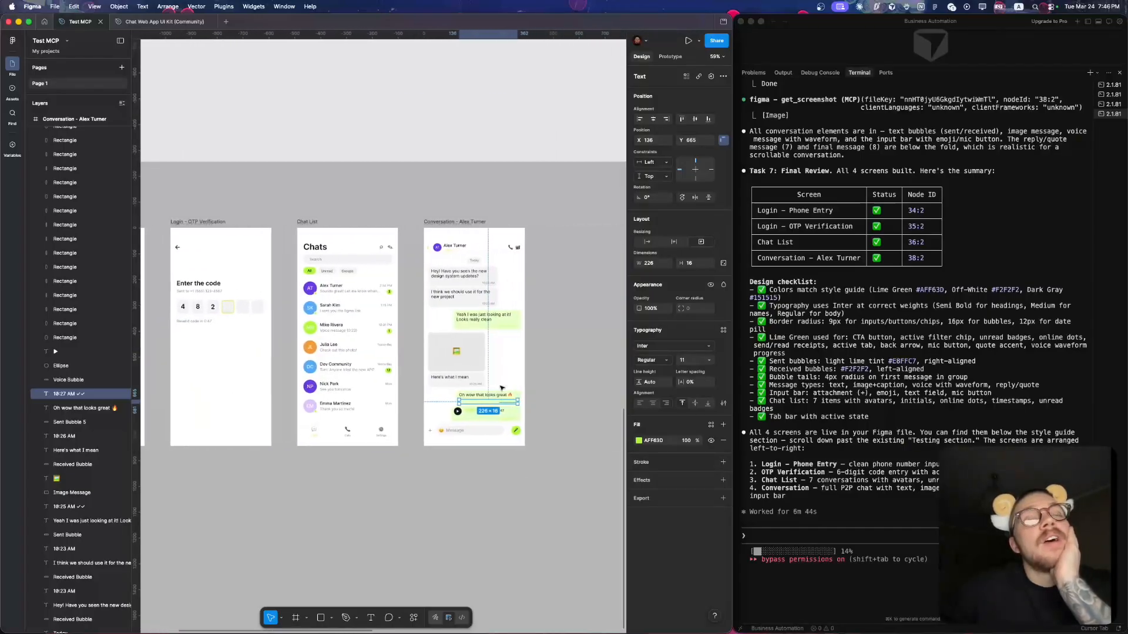
{"action": "scroll", "coordinate": [501, 388], "scroll_direction": "left", "scroll_amount": 2}
{"action": "left_click", "coordinate": [455, 503]}
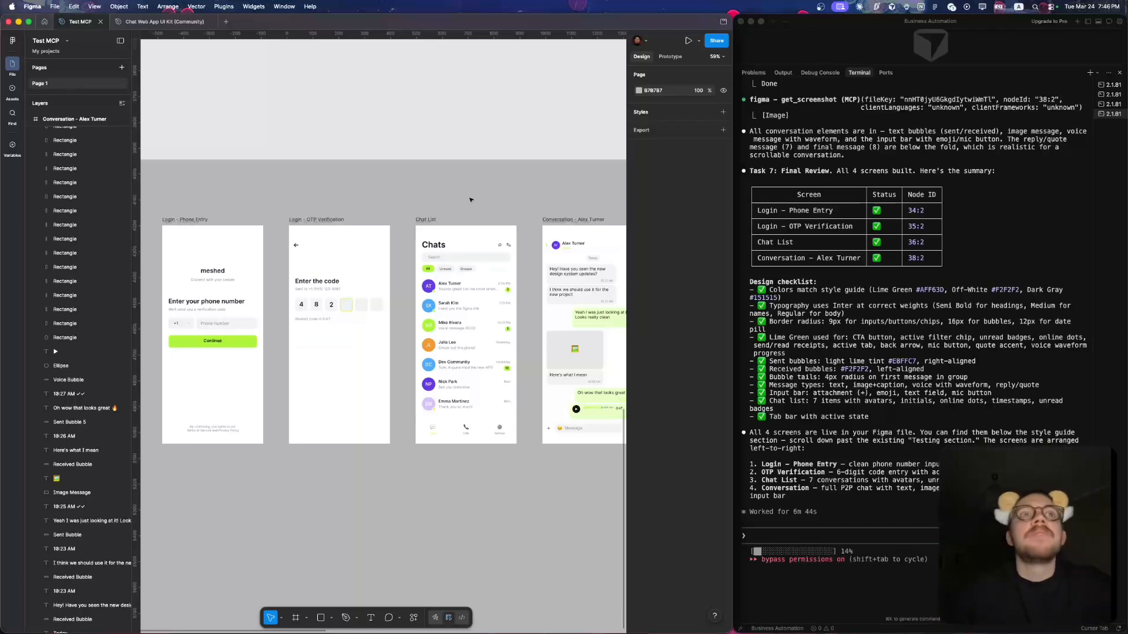
{"action": "scroll", "coordinate": [470, 199], "scroll_direction": "down", "scroll_amount": 3}
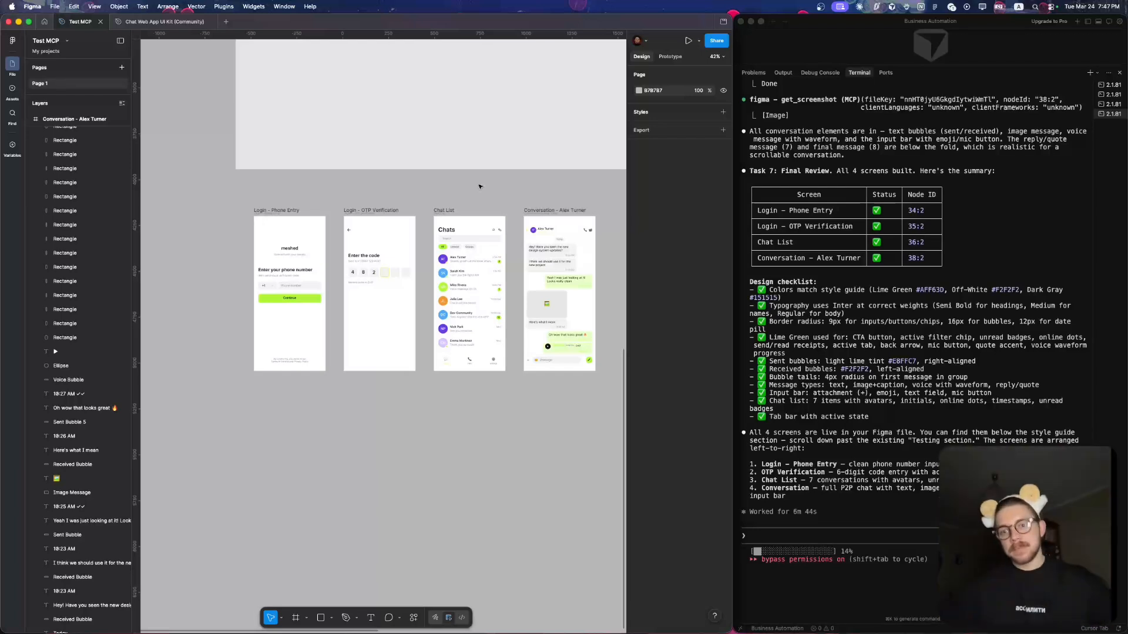
{"action": "scroll", "coordinate": [482, 174], "scroll_direction": "right", "scroll_amount": 3}
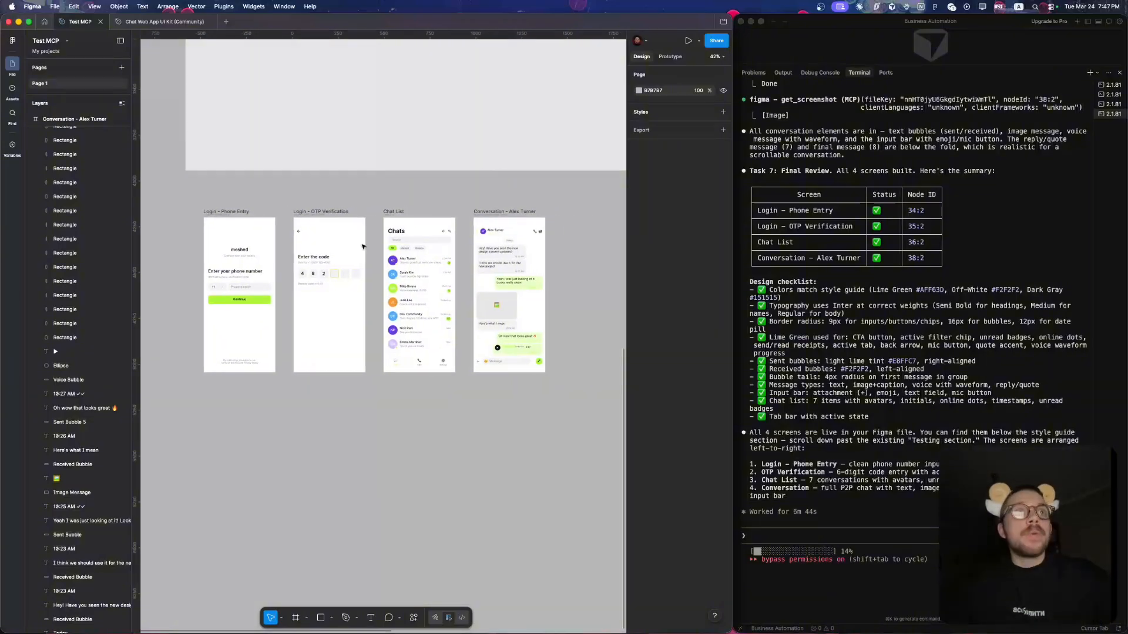
{"action": "scroll", "coordinate": [363, 247], "scroll_direction": "up", "scroll_amount": 2}
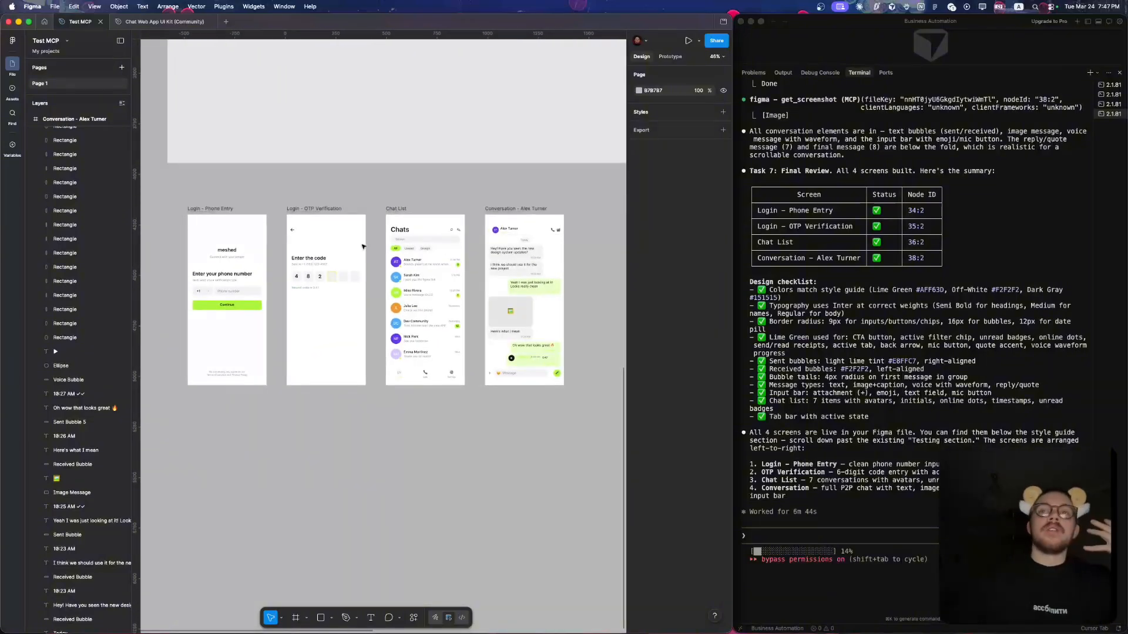